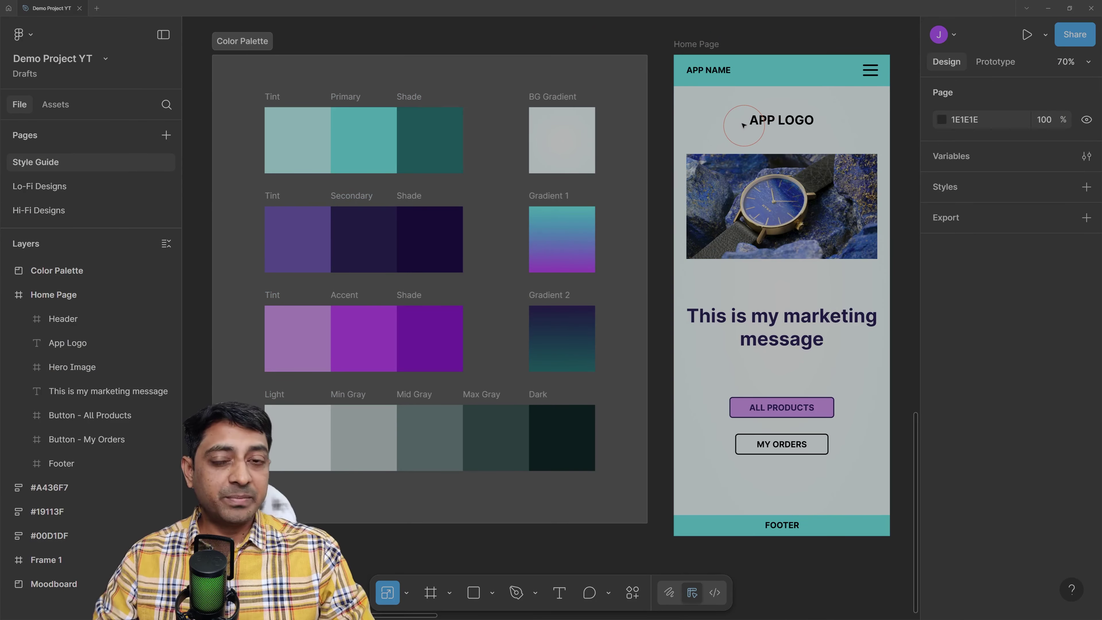
Copy the Confirmation Page frame from the Lo-Fi Designs page and paste it into the Style Guide page
left_click(24, 186)
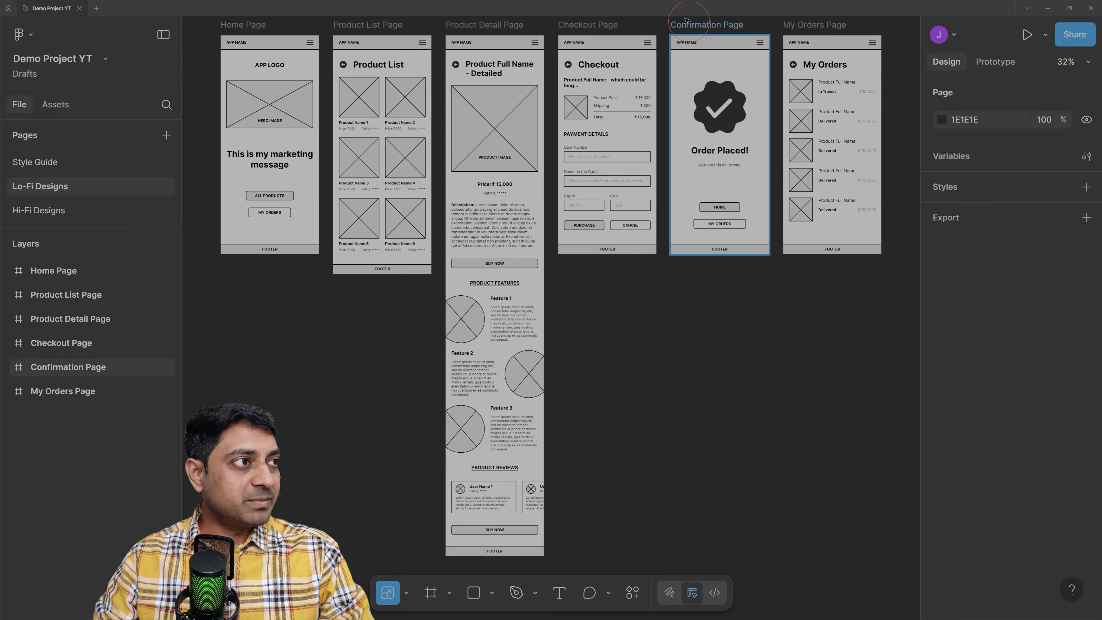
left_click(708, 28)
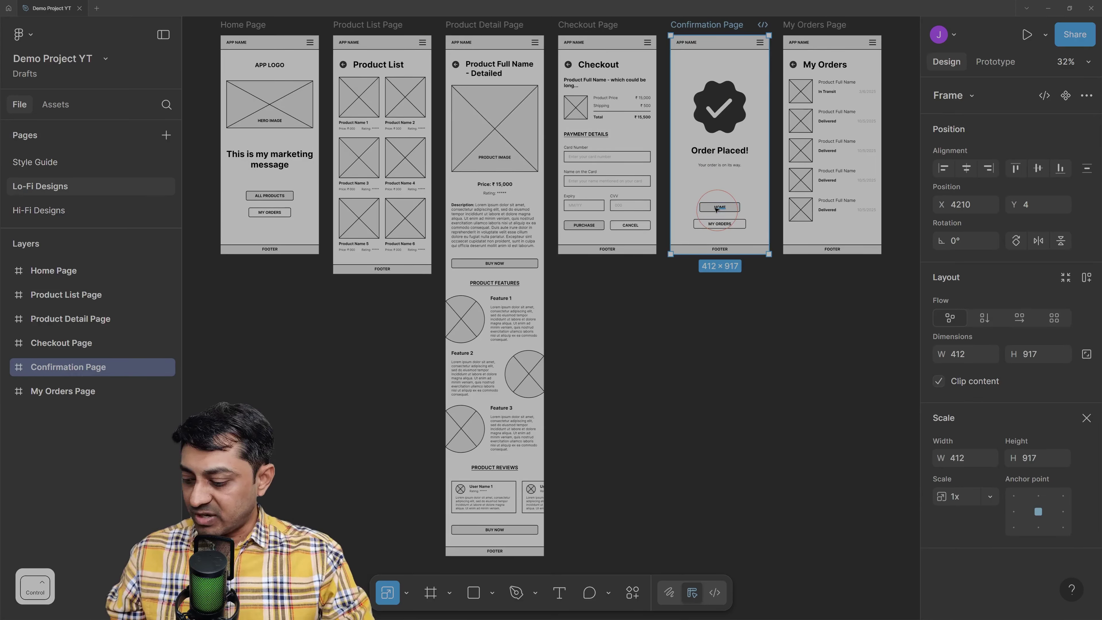
key("ctrl+c")
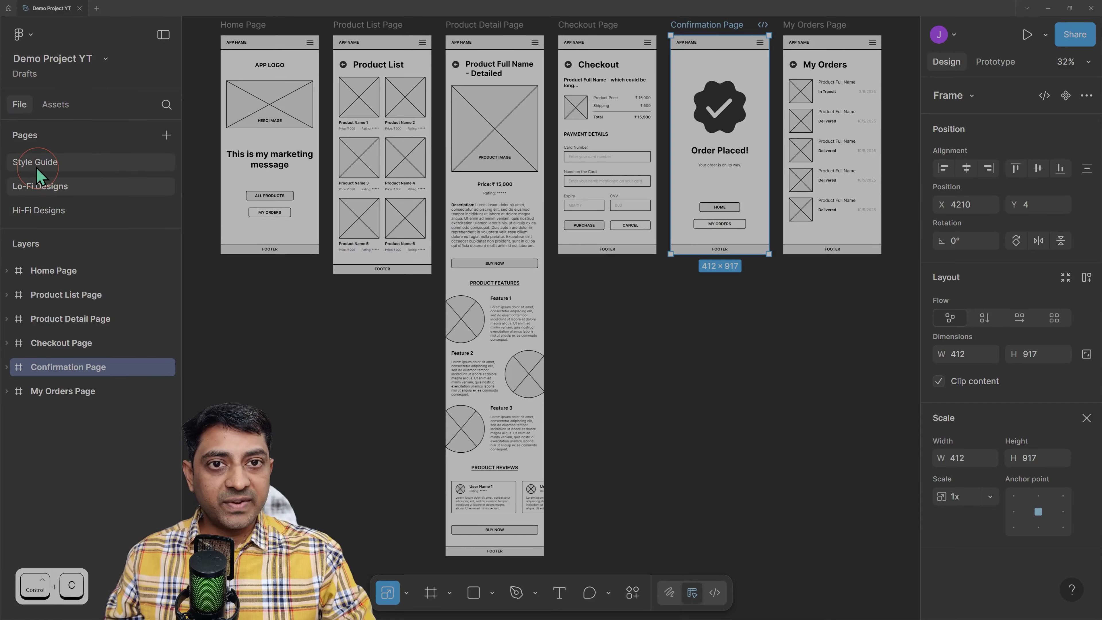
left_click(43, 174)
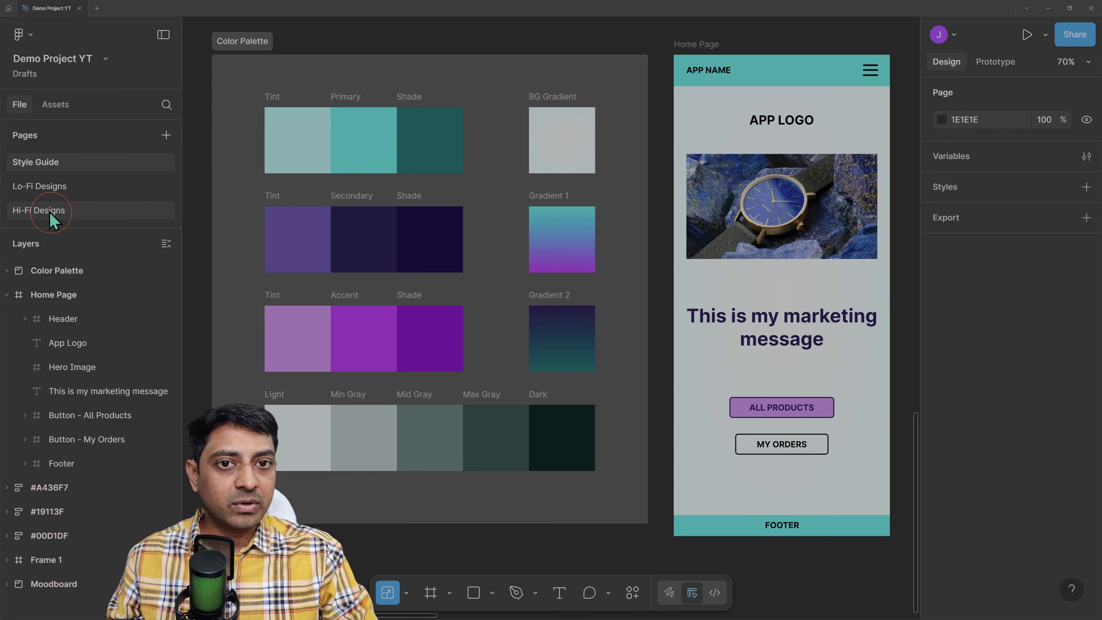
scroll(695, 226, "right", 3)
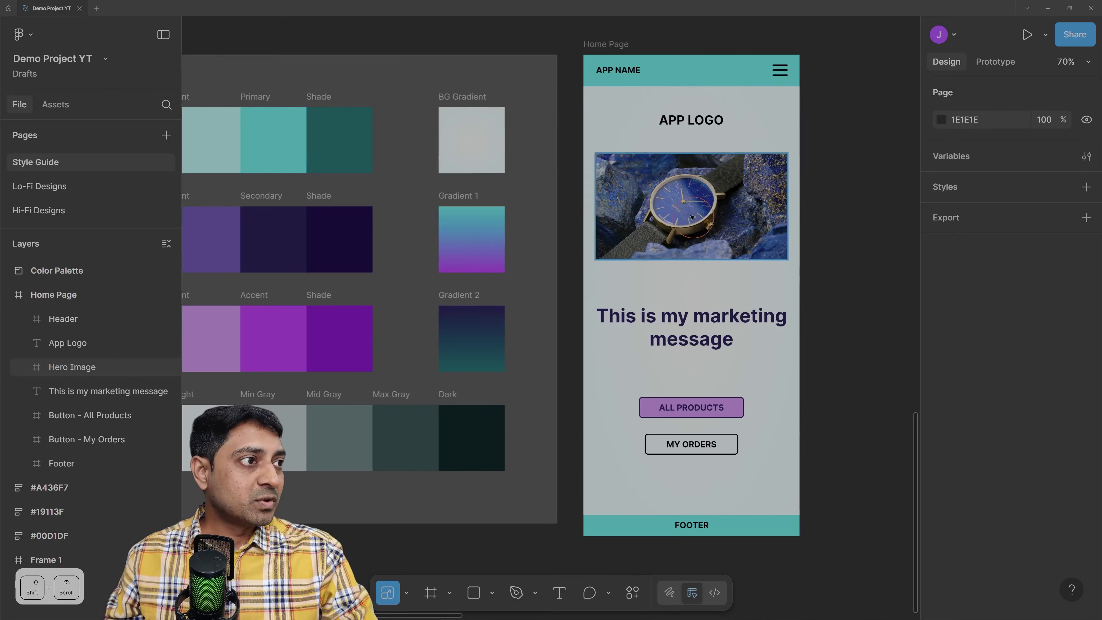
key("ctrl+v")
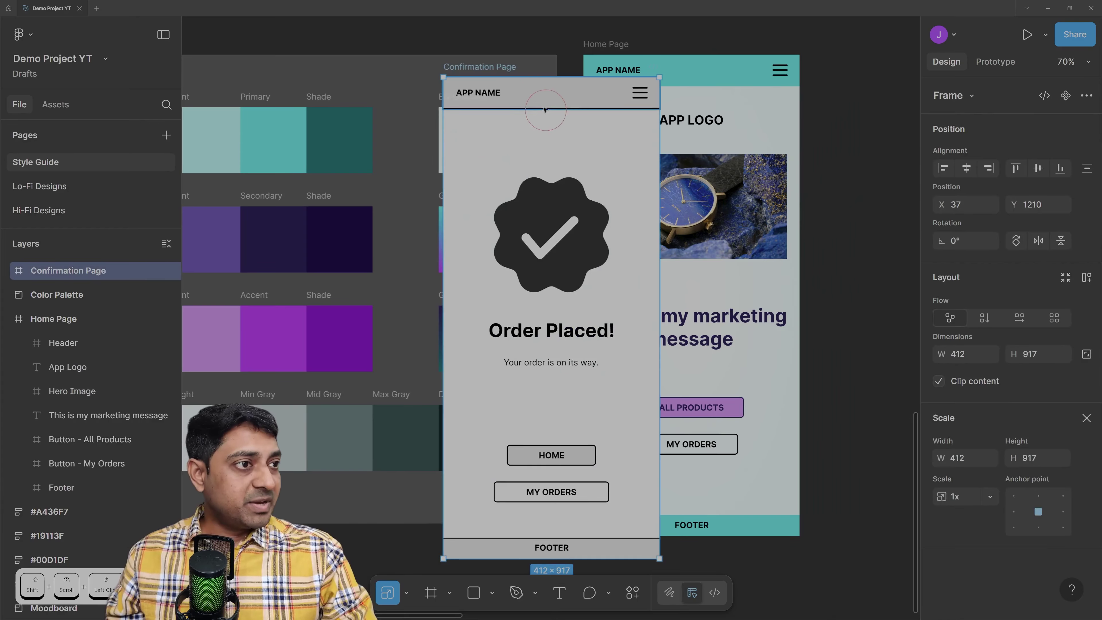
Move the pasted Confirmation Page frame beside the Home Page frame, top-aligned with it, at X 756 and Y 1167
scroll(485, 76, "right", 6)
left_click_drag(345, 71, 700, 44)
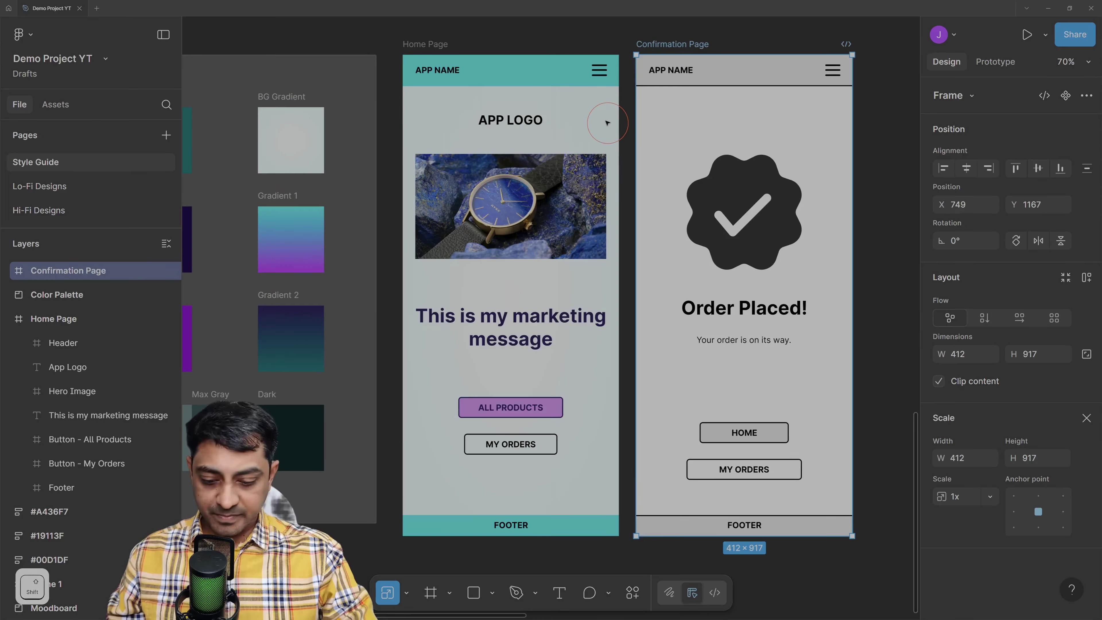
key("Right")
key("Right")
key("Right")
key("Right")
key("Right")
key("Right")
key("Right")
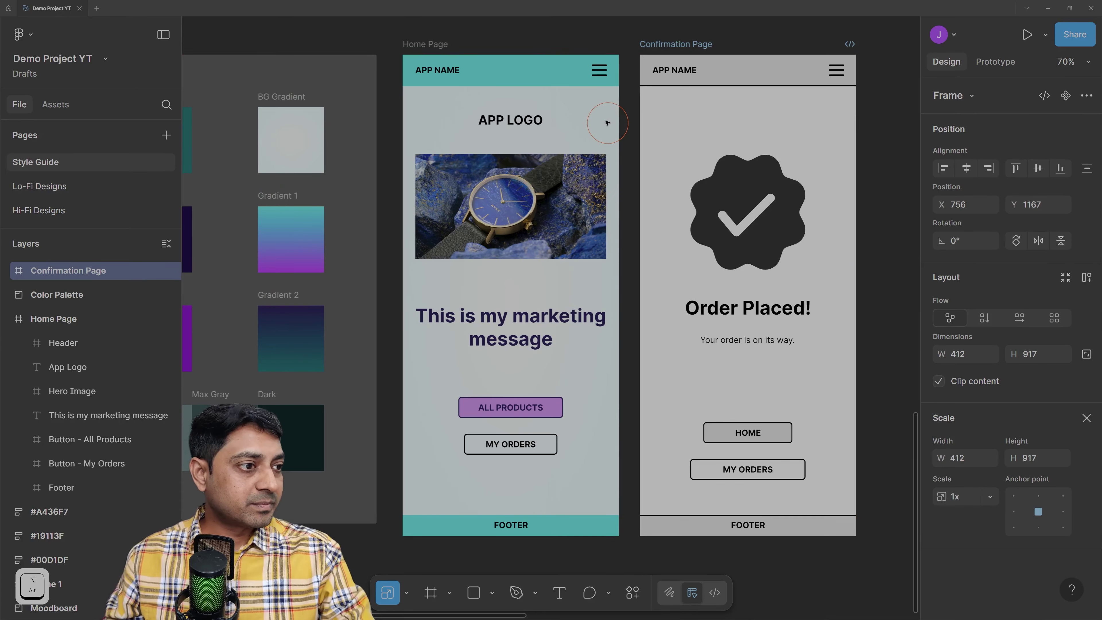
Fill the Confirmation Page's header and footer with the color palette's Primary colour, 00D1DF
scroll(607, 122, "down", 2)
scroll(594, 155, "left", 3)
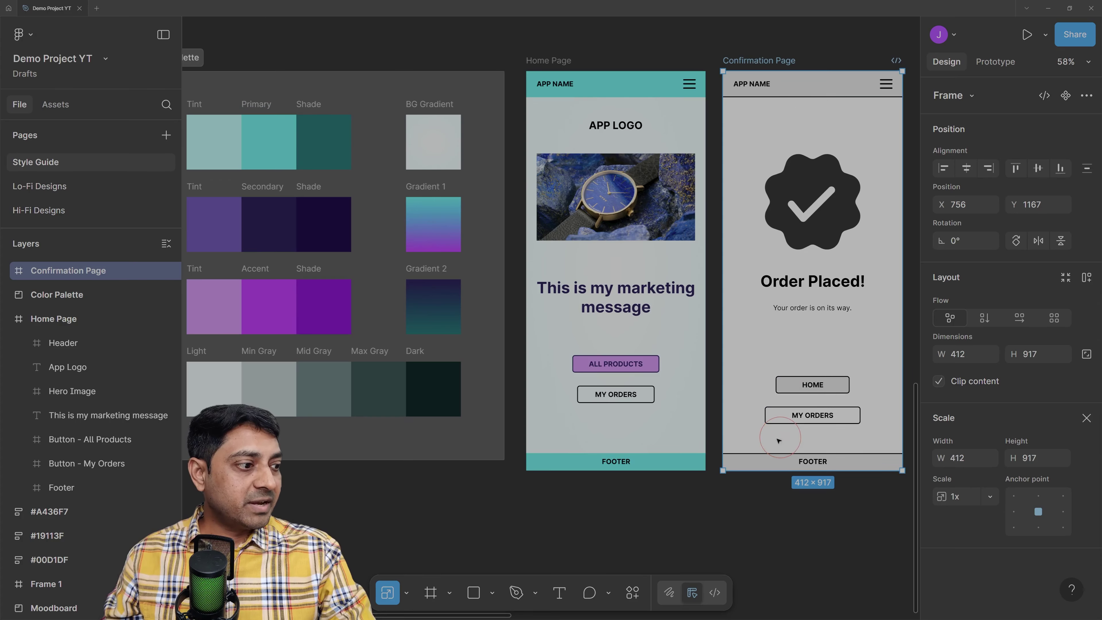
left_click(259, 140)
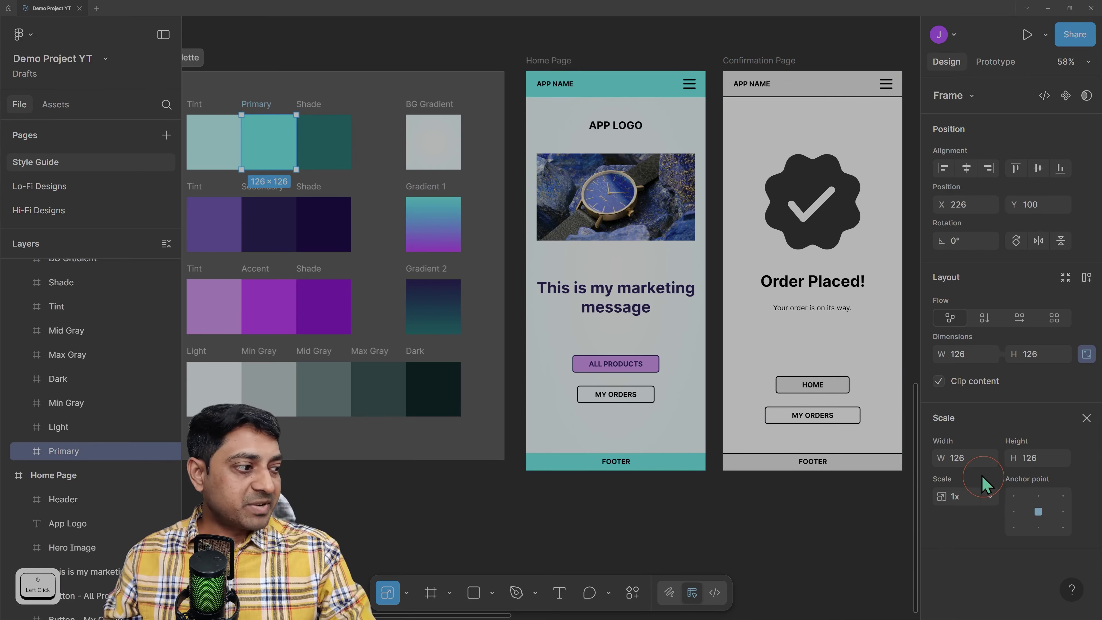
left_click(1084, 418)
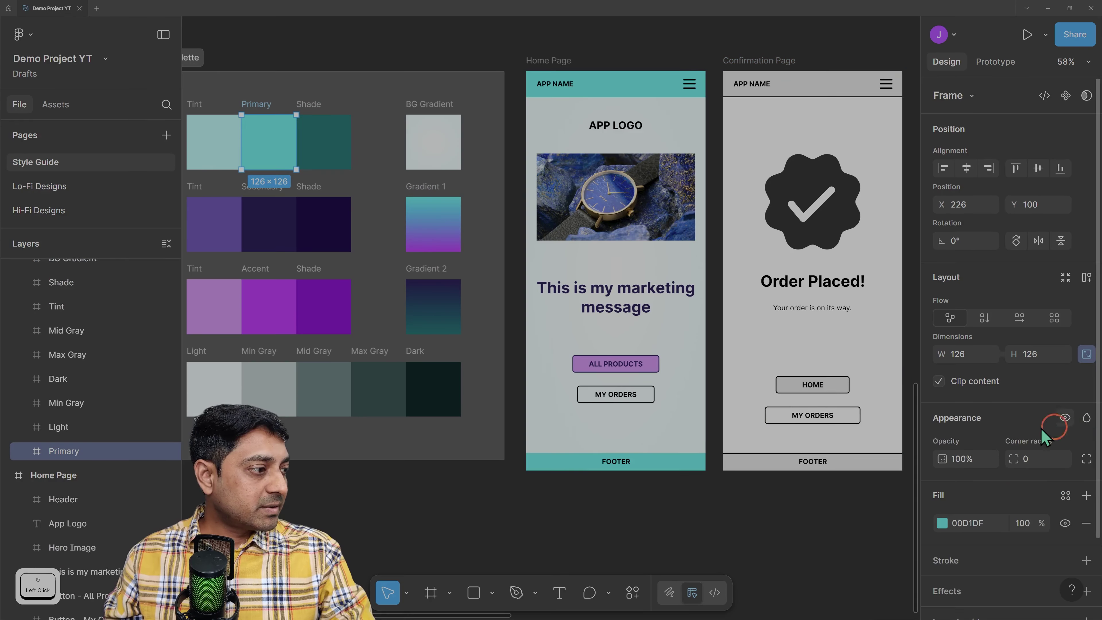
left_click(972, 524)
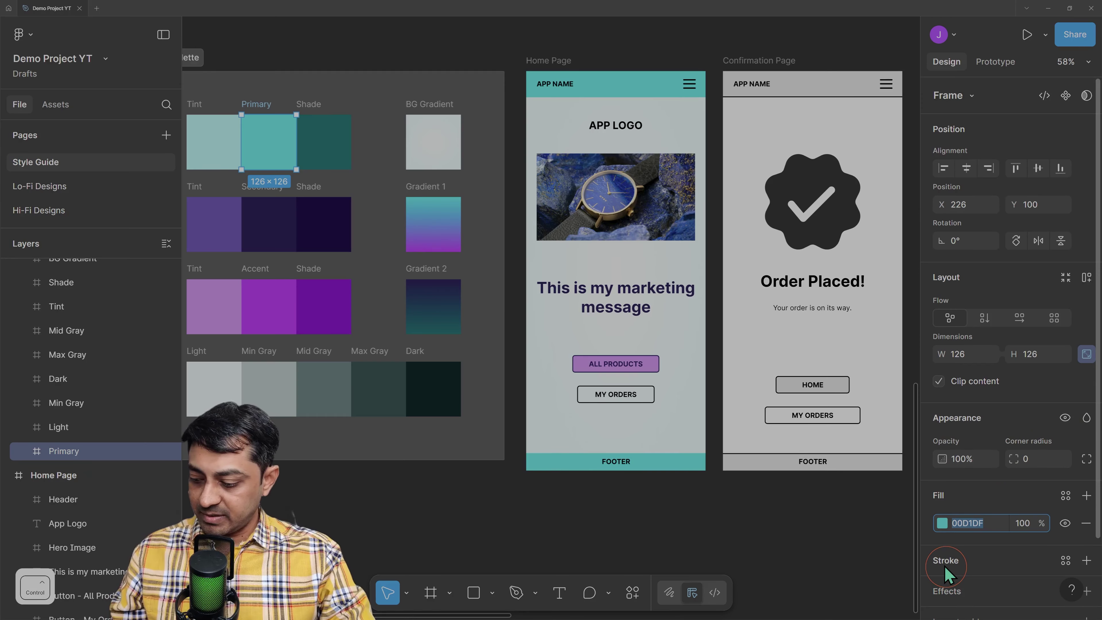
key("ctrl+c")
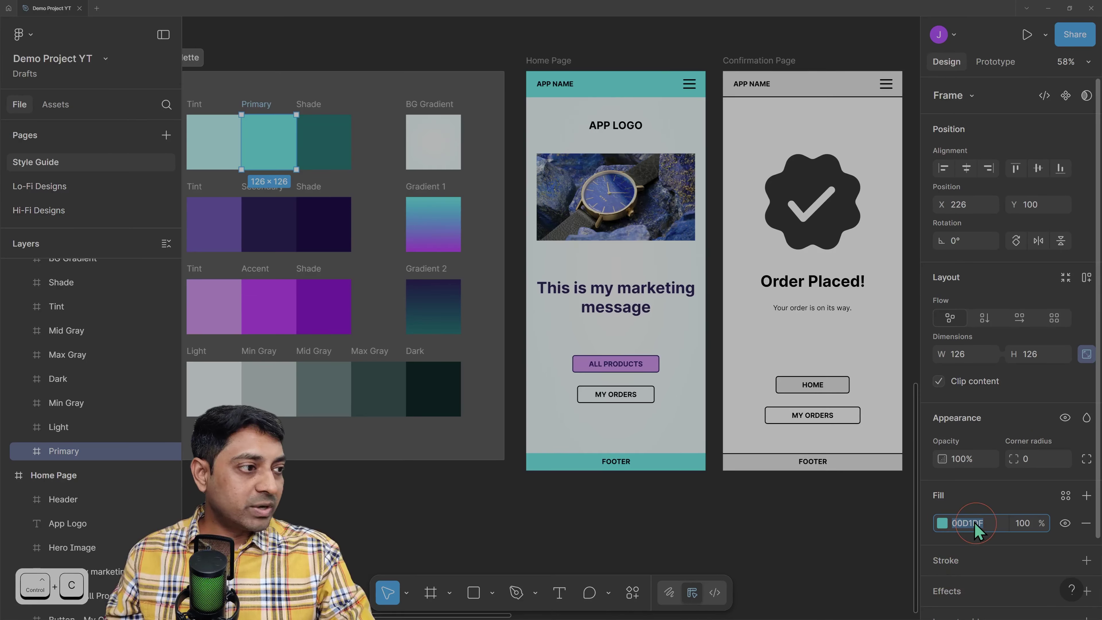
left_click(797, 83)
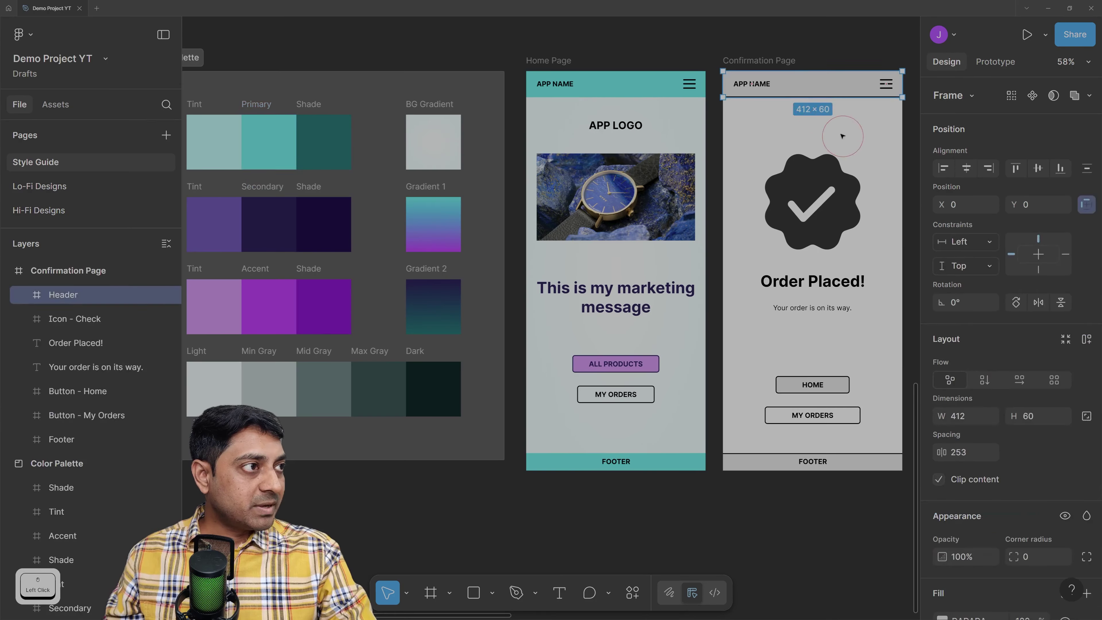
left_click(868, 460, "shift")
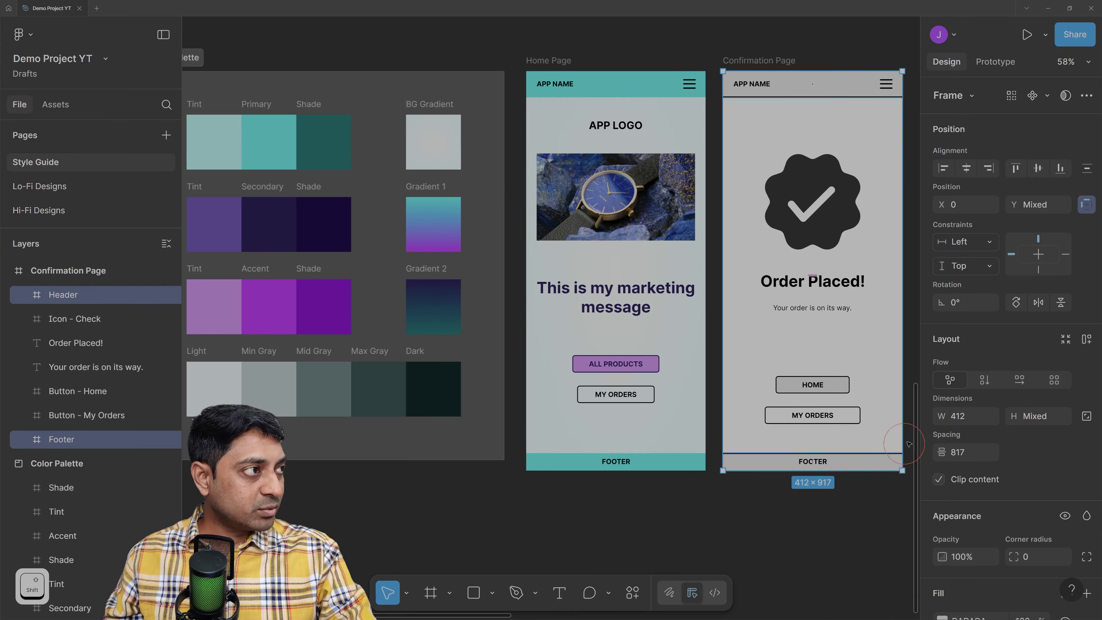
scroll(1059, 471, "down", 3)
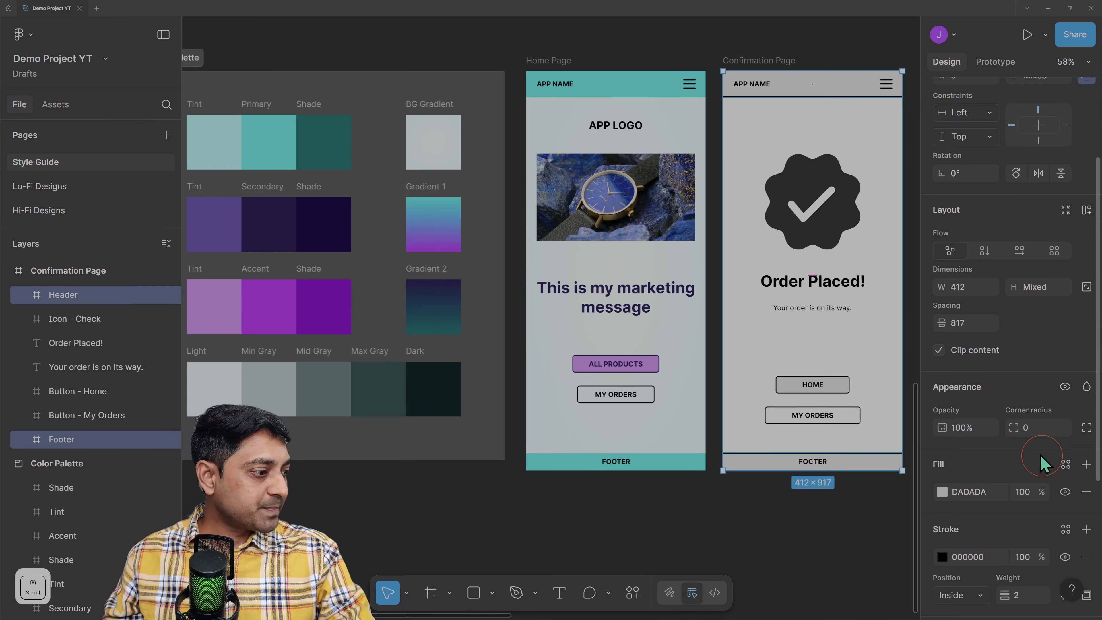
left_click(961, 494)
key("ctrl+v")
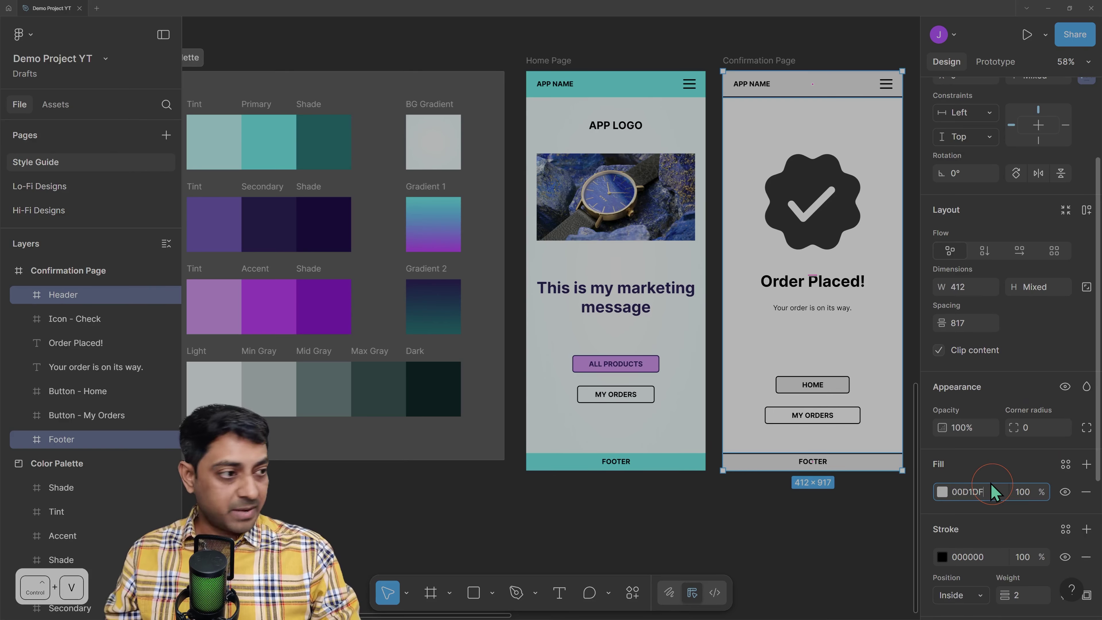
key("Return")
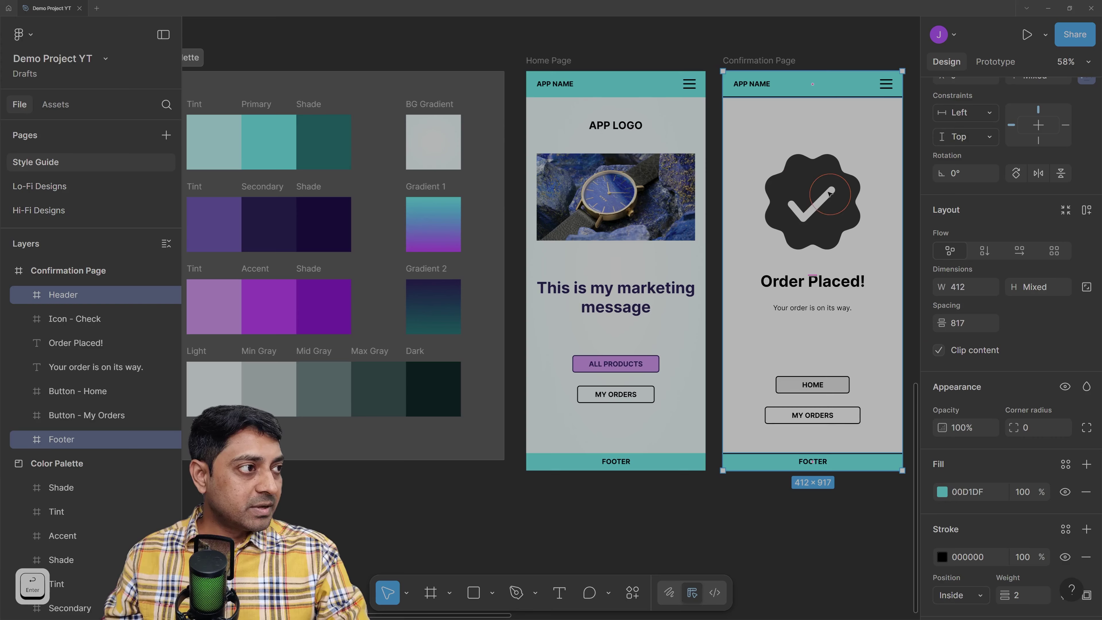
Recolour the check icon on the Confirmation Page with the palette's Accent colour, A436F7
left_click(818, 173)
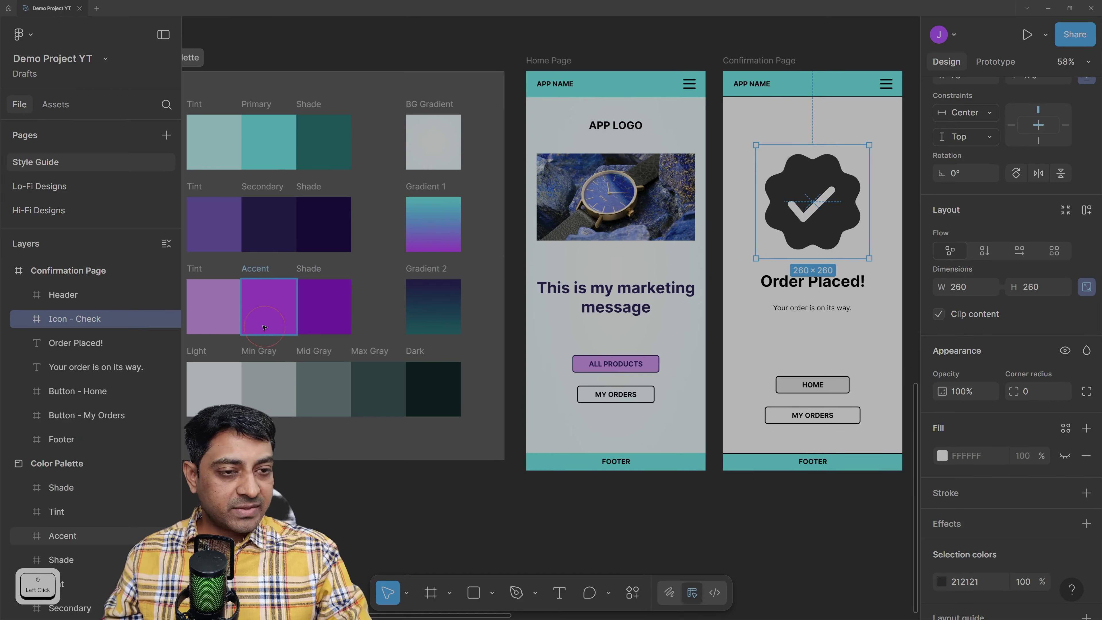
left_click(272, 304)
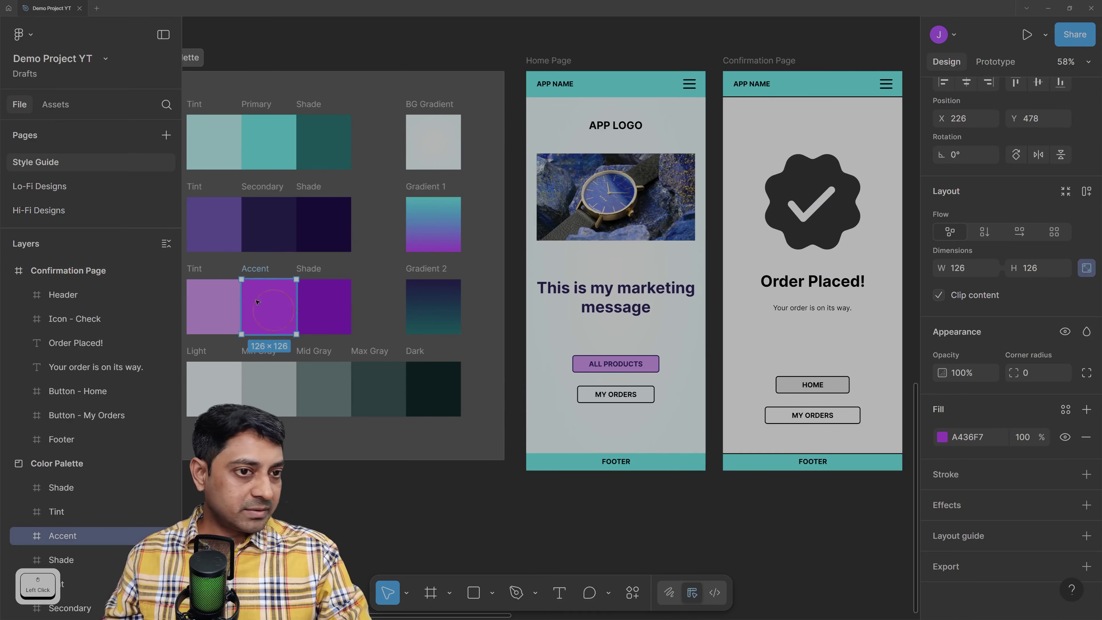
left_click(980, 437)
key("ctrl+c")
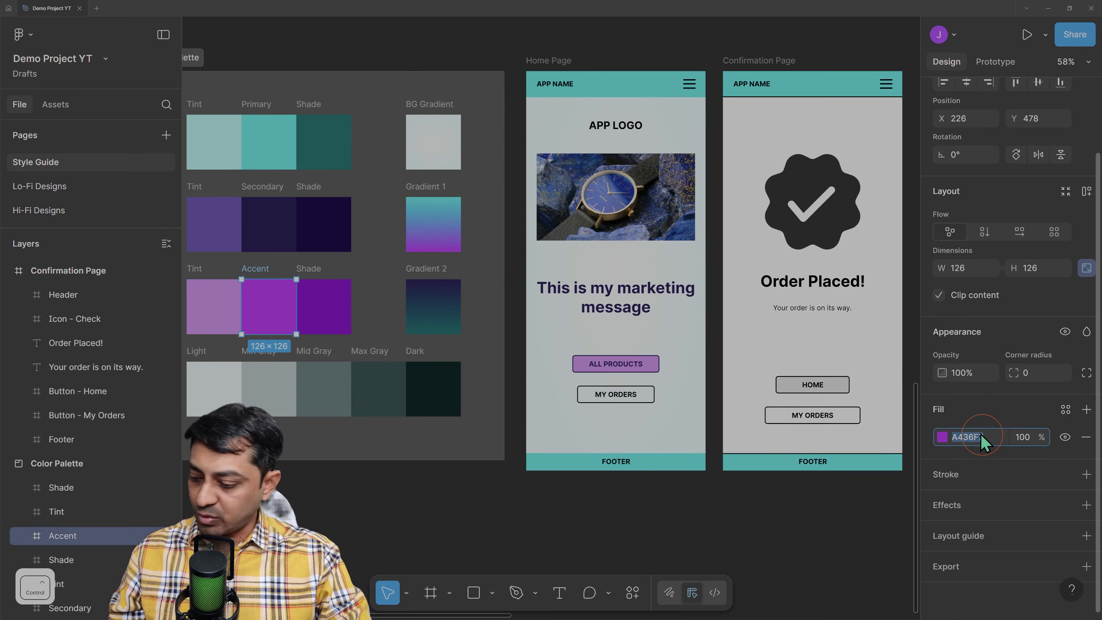
left_click(810, 188)
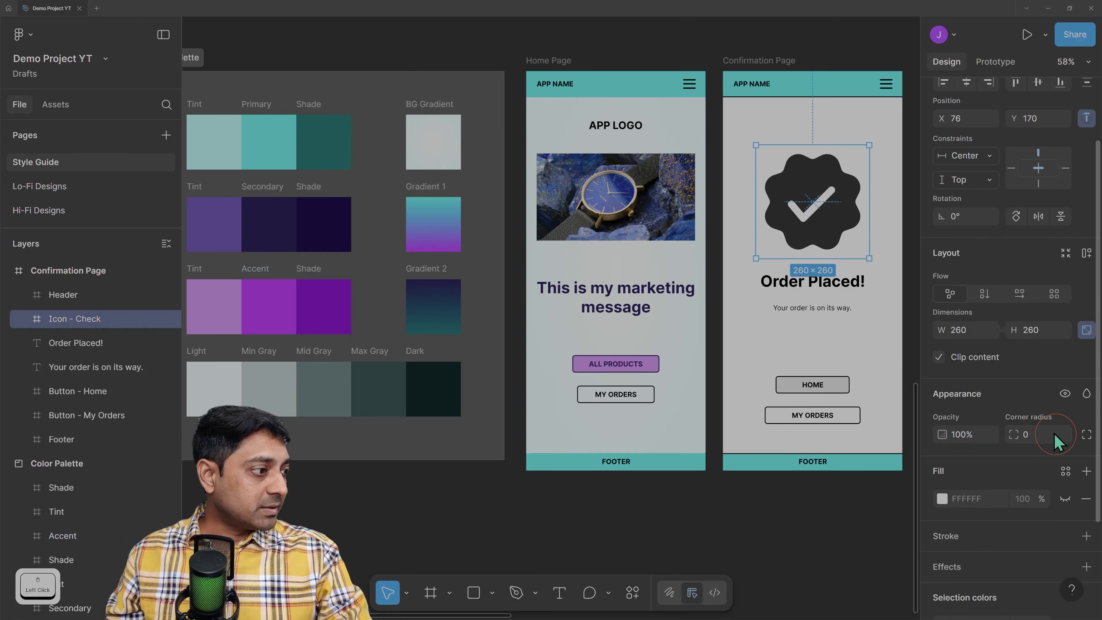
scroll(1055, 440, "down", 2)
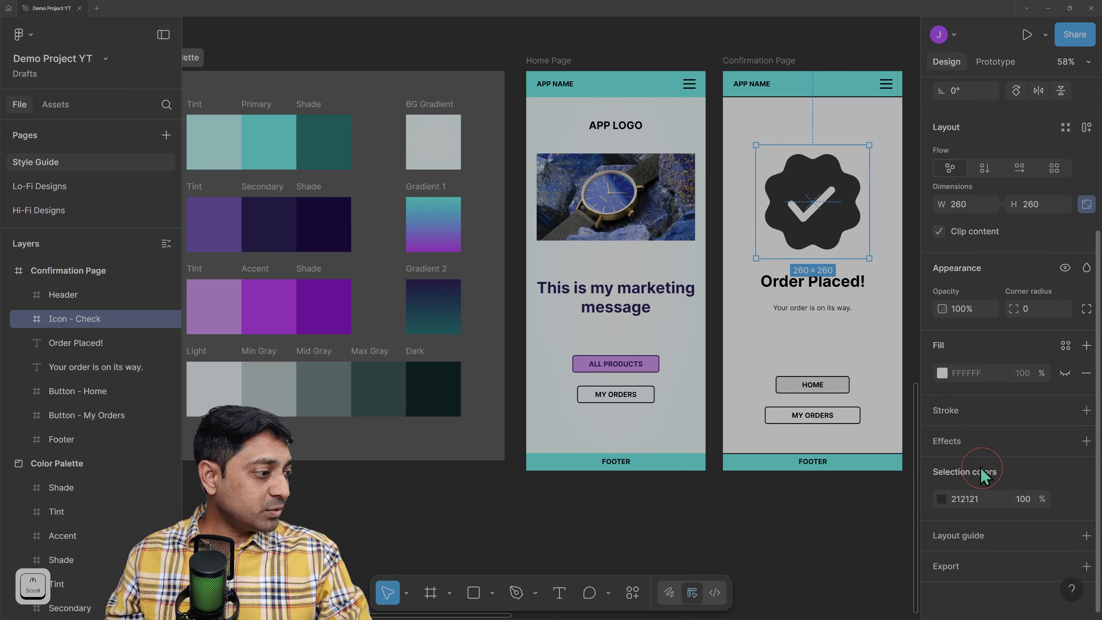
left_click(977, 503)
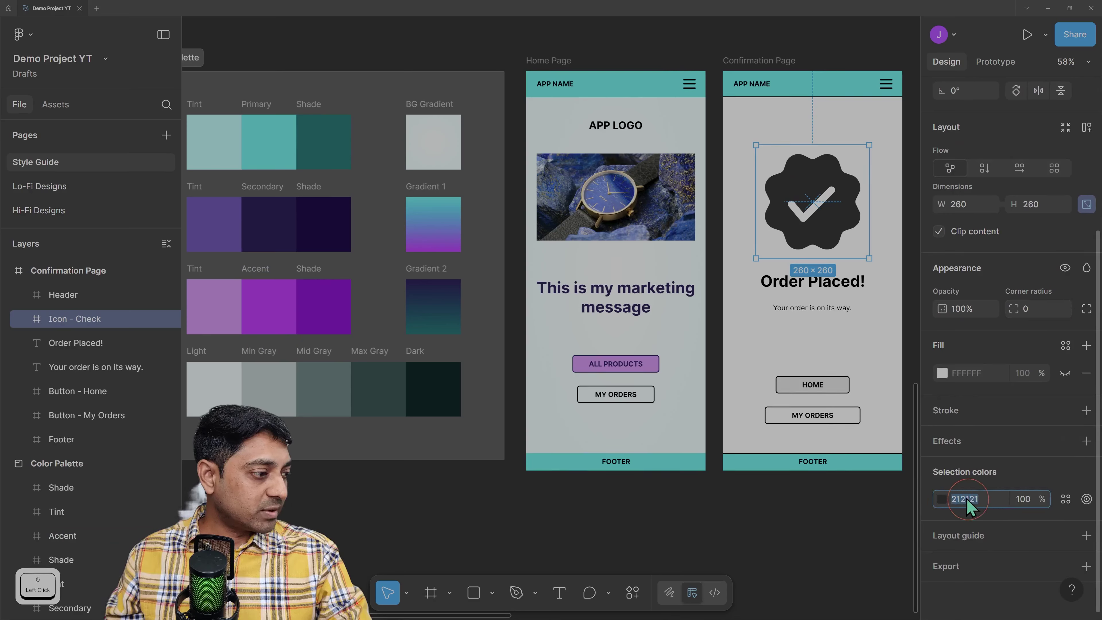
key("ctrl+v")
key("Return")
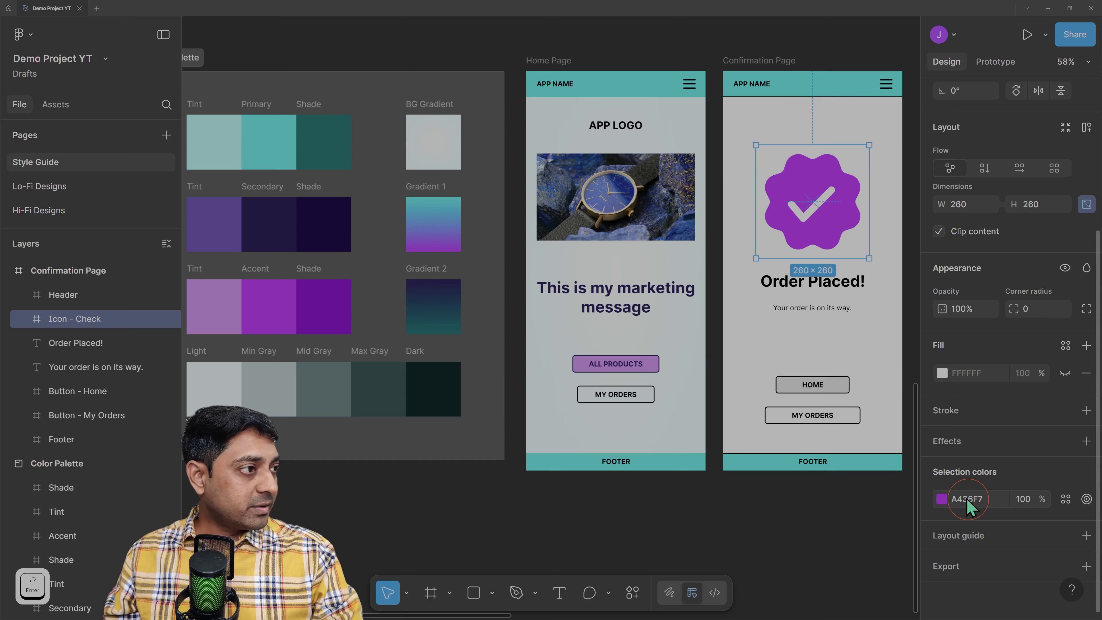
Set the fill of the "Order Placed!" heading to the Accent row's Shade colour, 710CBD
left_click(793, 290)
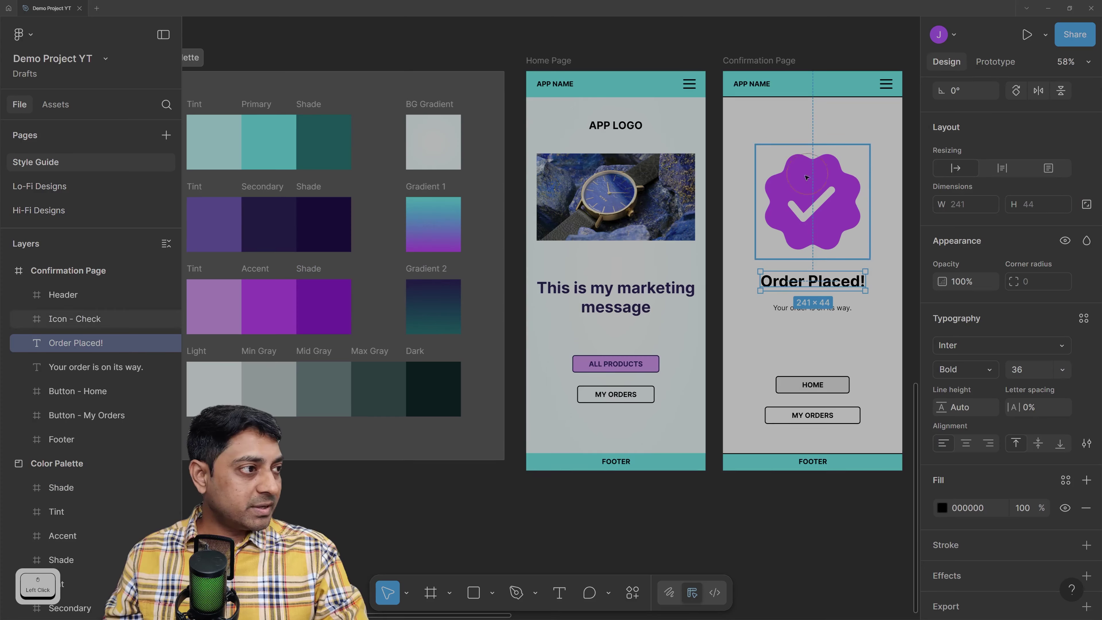
left_click(332, 300)
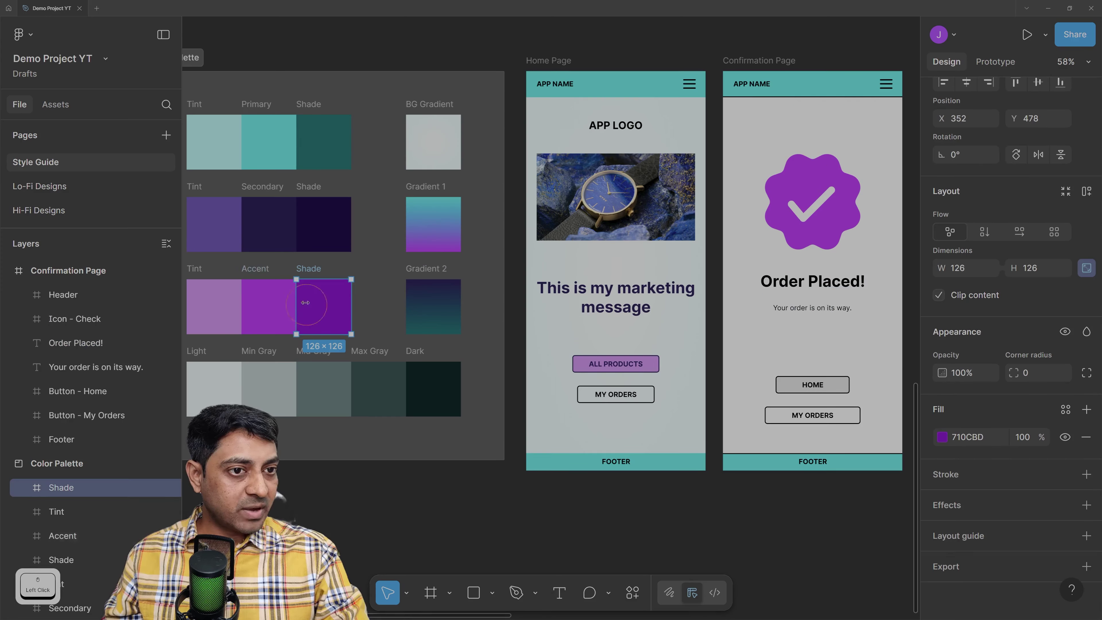
left_click(976, 441)
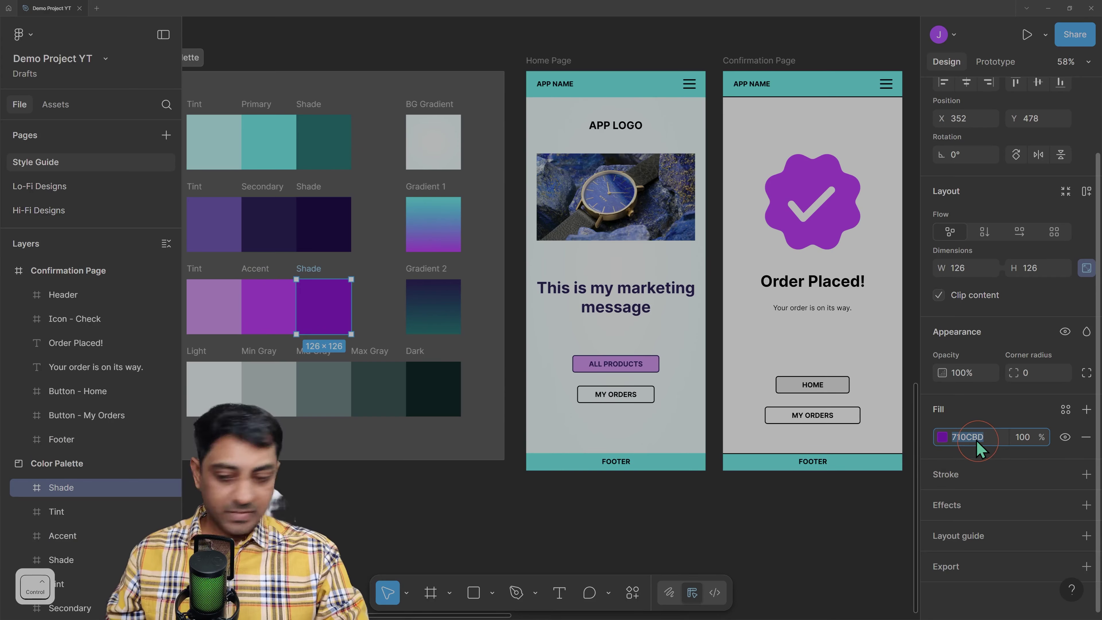
left_click(813, 281)
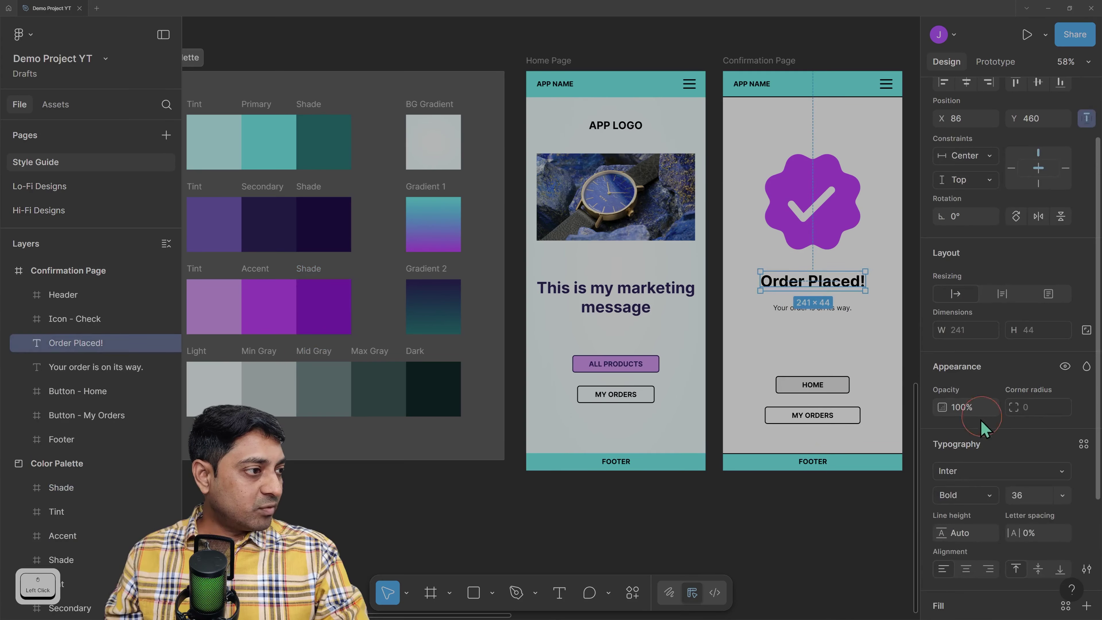
scroll(977, 512, "down", 3)
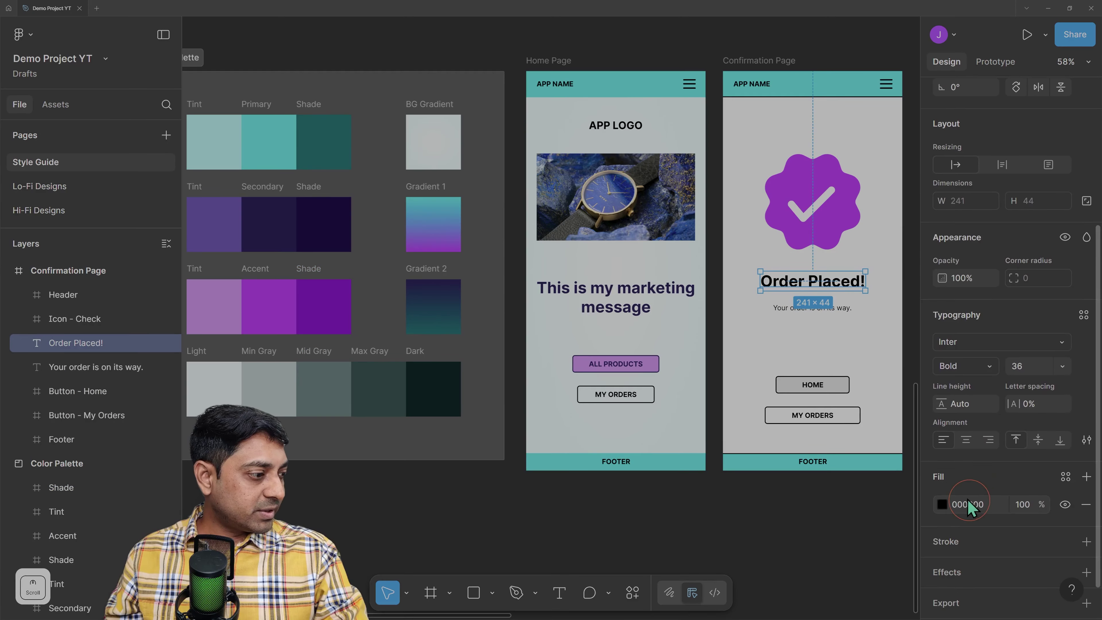
left_click(971, 504)
key("ctrl+v")
key("Return")
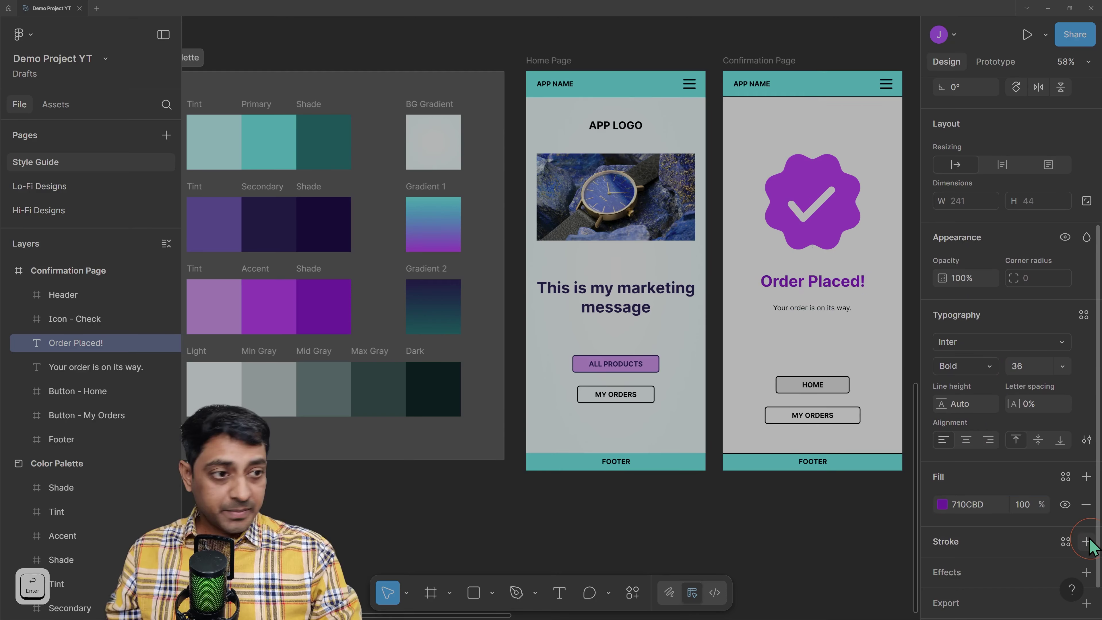
Set the fill of the "Your order is on its way." text on the Confirmation Page to the Secondary row's Tint colour, 534599
left_click(825, 307)
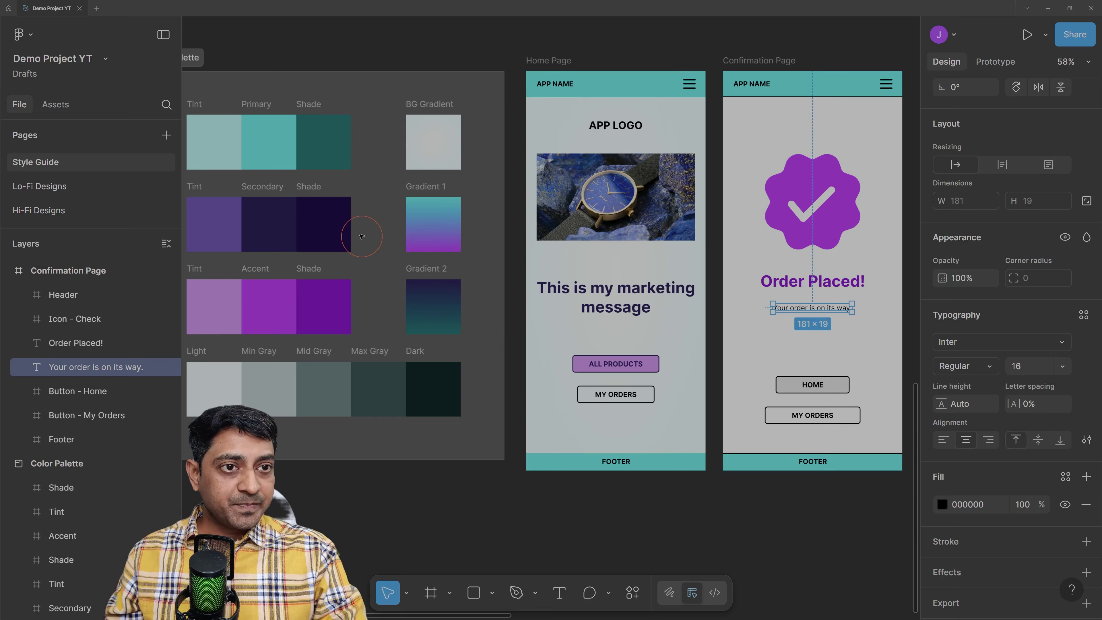
left_click(259, 204)
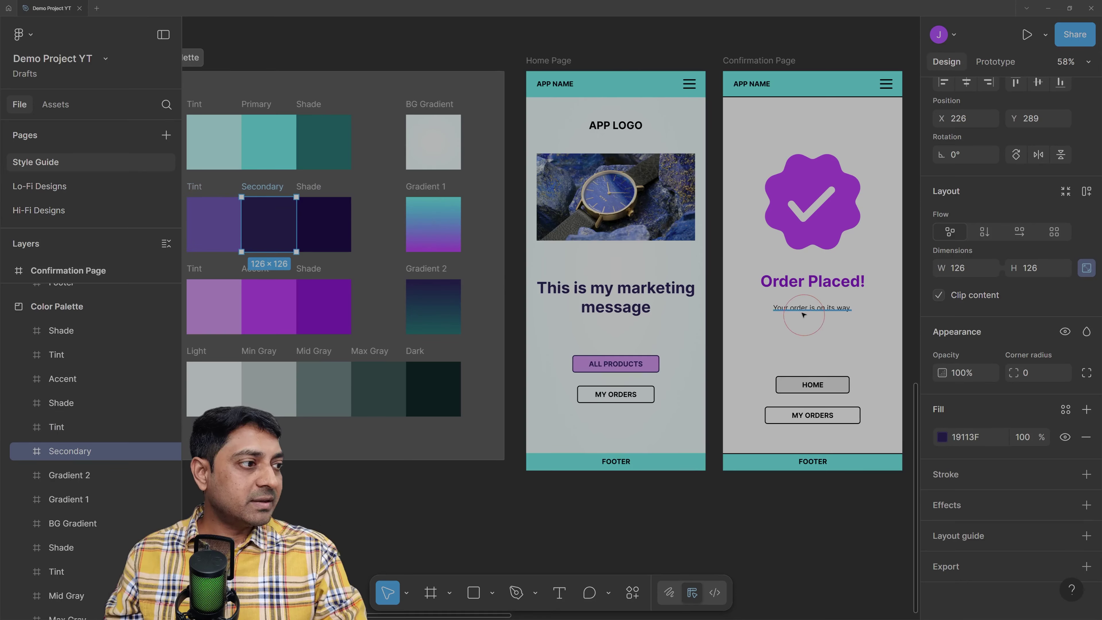
left_click(220, 245)
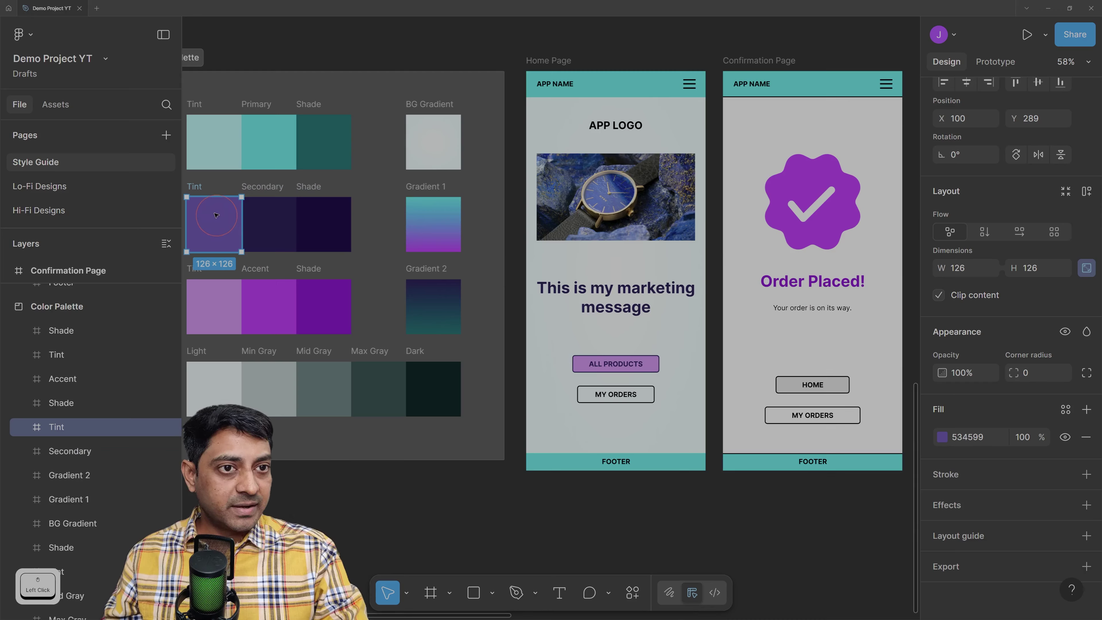
left_click(982, 437)
key("ctrl+c")
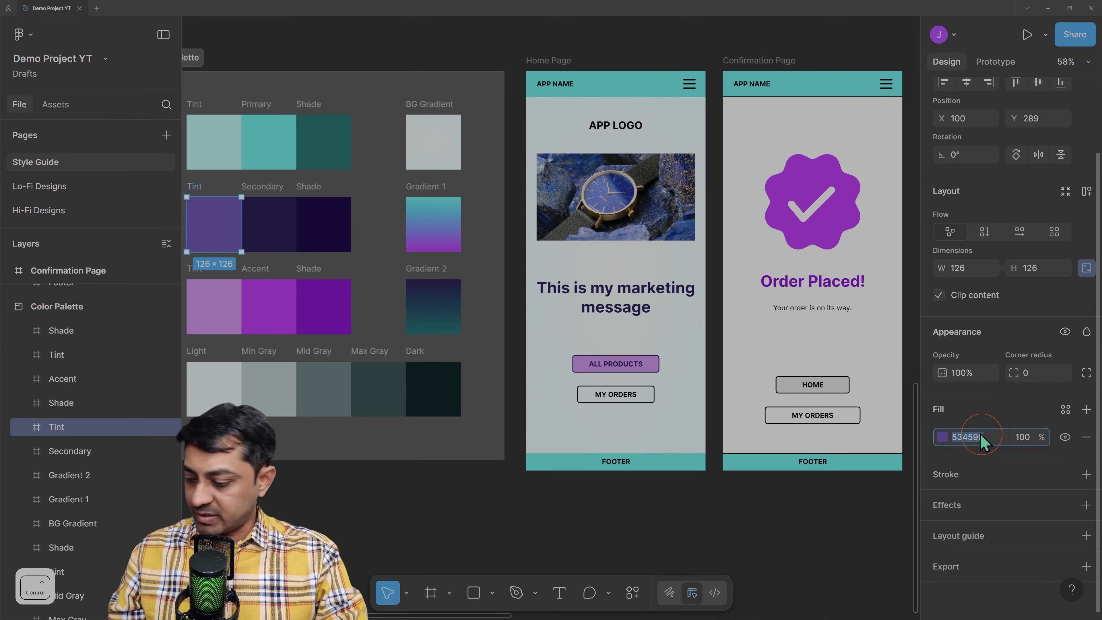
left_click(807, 309)
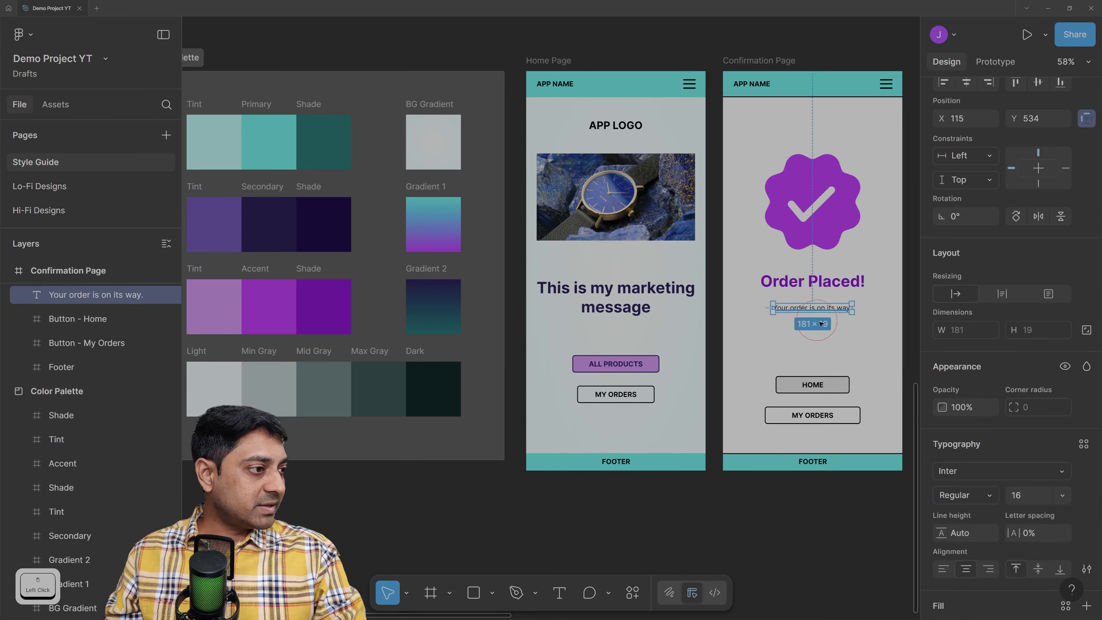
scroll(994, 491, "down", 4)
left_click(968, 469)
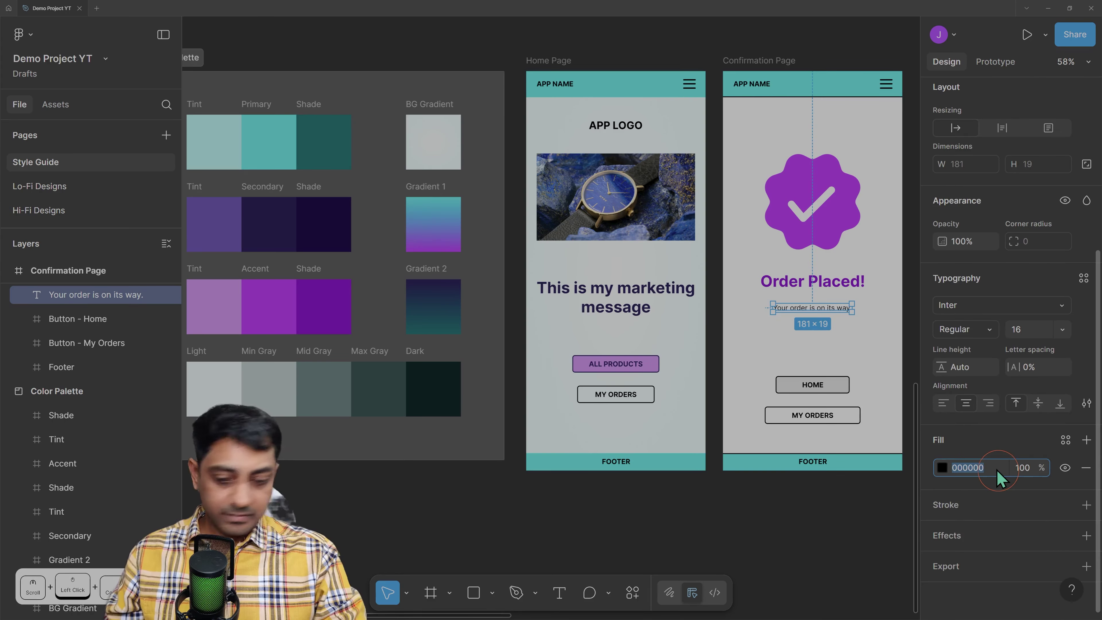
key("ctrl+v")
key("Return")
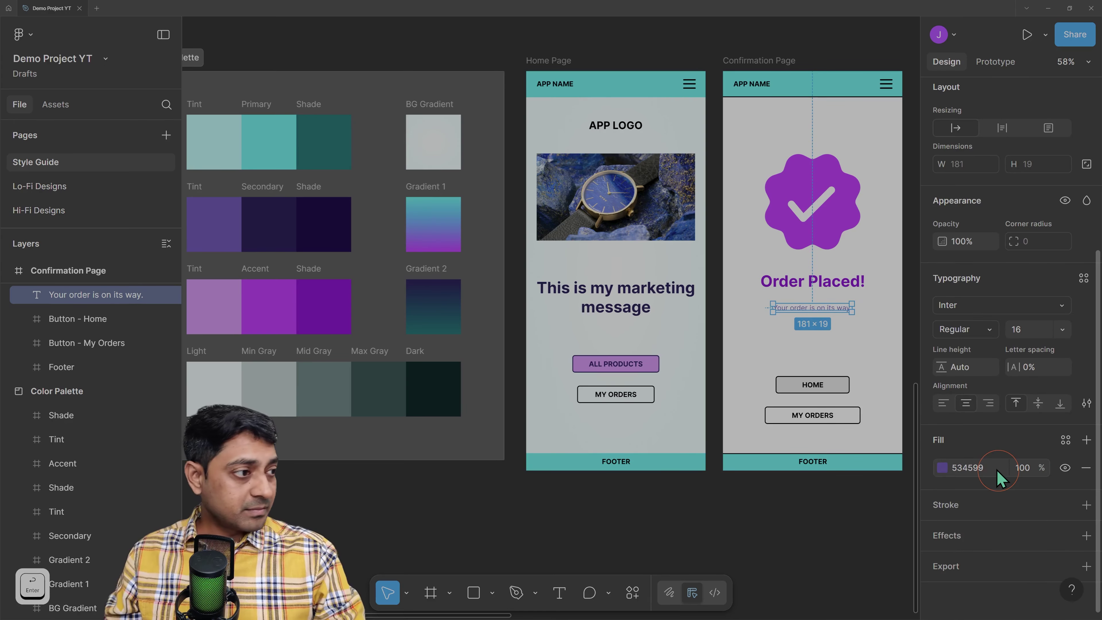
left_click(792, 338)
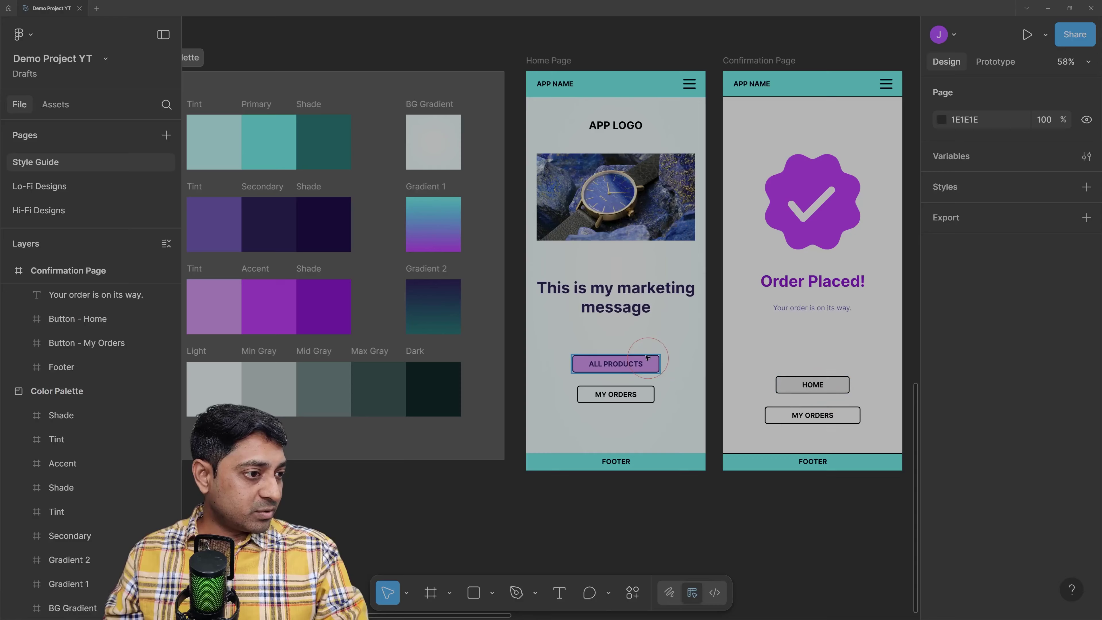
Fill the Confirmation Page's Home button with the Accent row's Tint colour, C085EC, matching the Home Page's All Products button
left_click(633, 363)
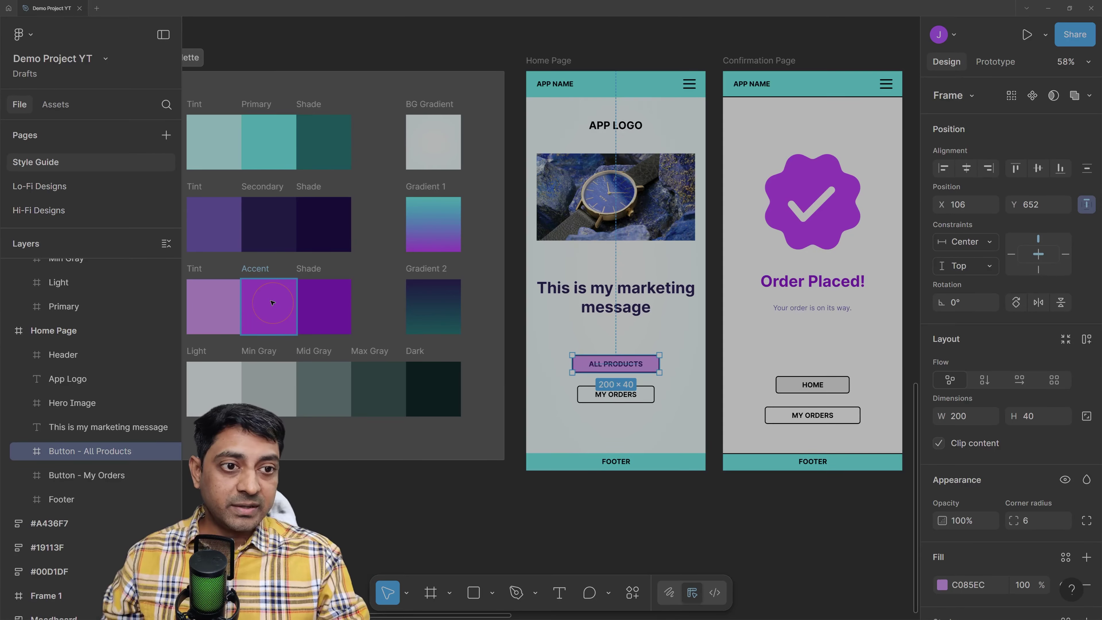
left_click(216, 305)
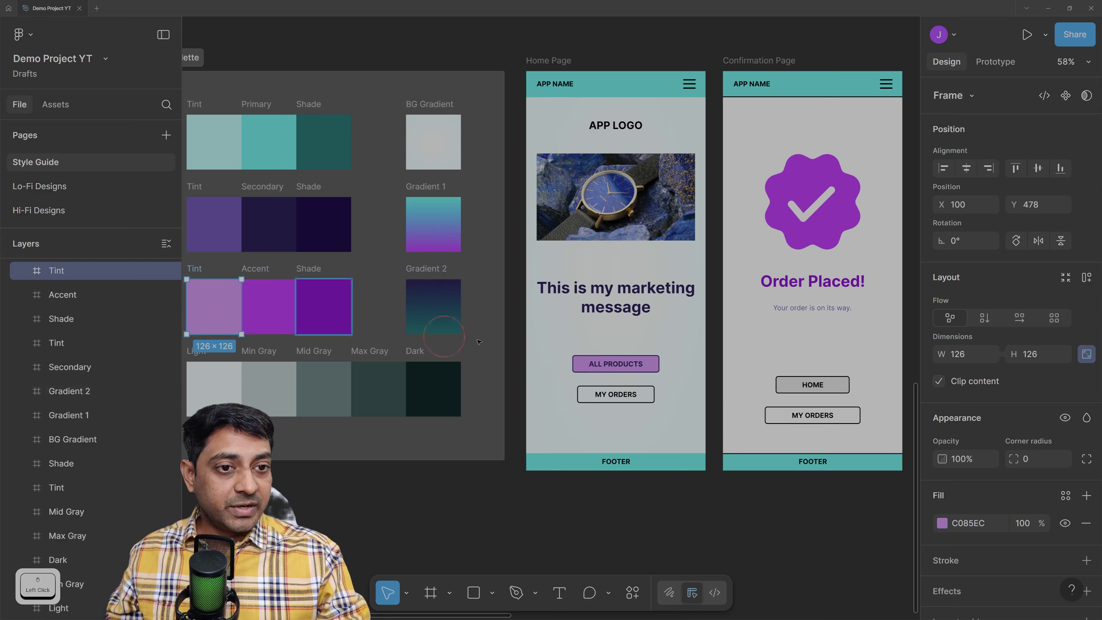
left_click(986, 525)
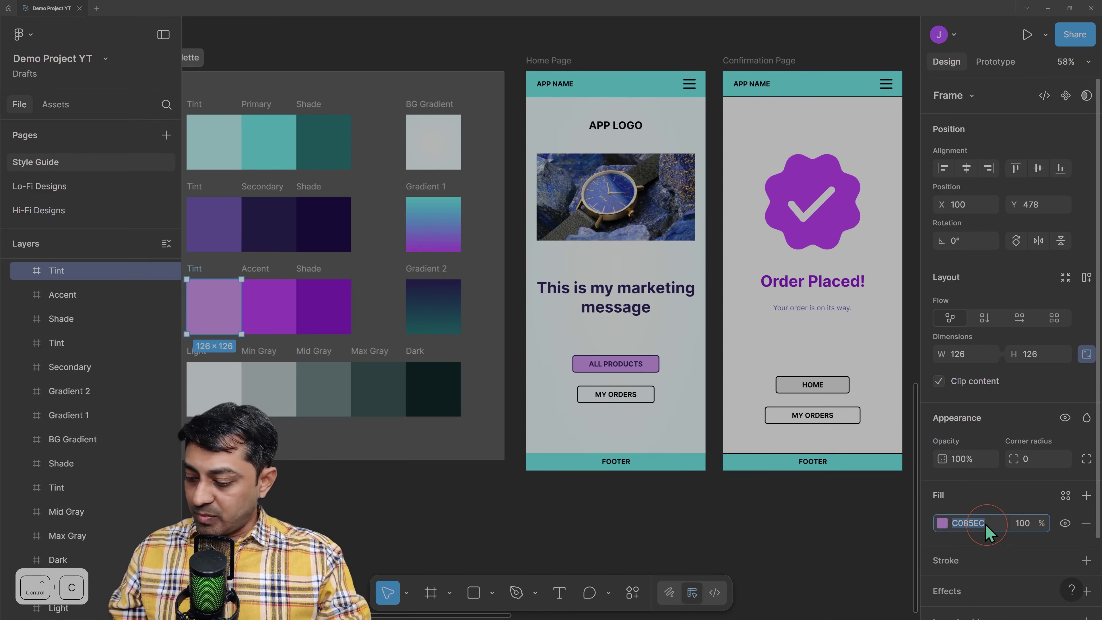
left_click(798, 393)
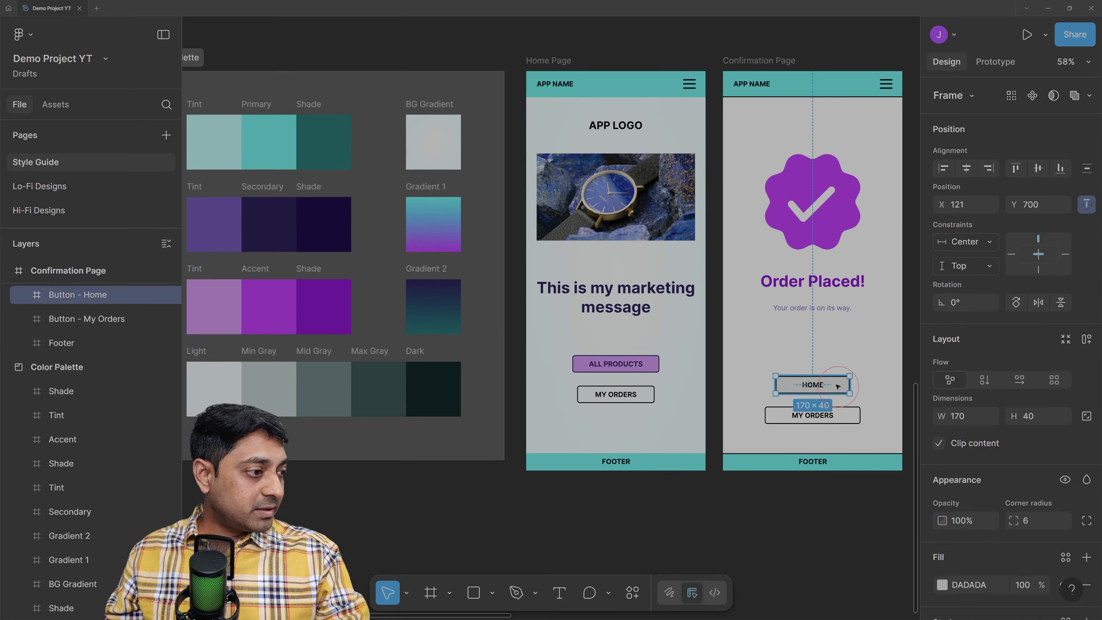
scroll(964, 513, "down", 2)
left_click(982, 506)
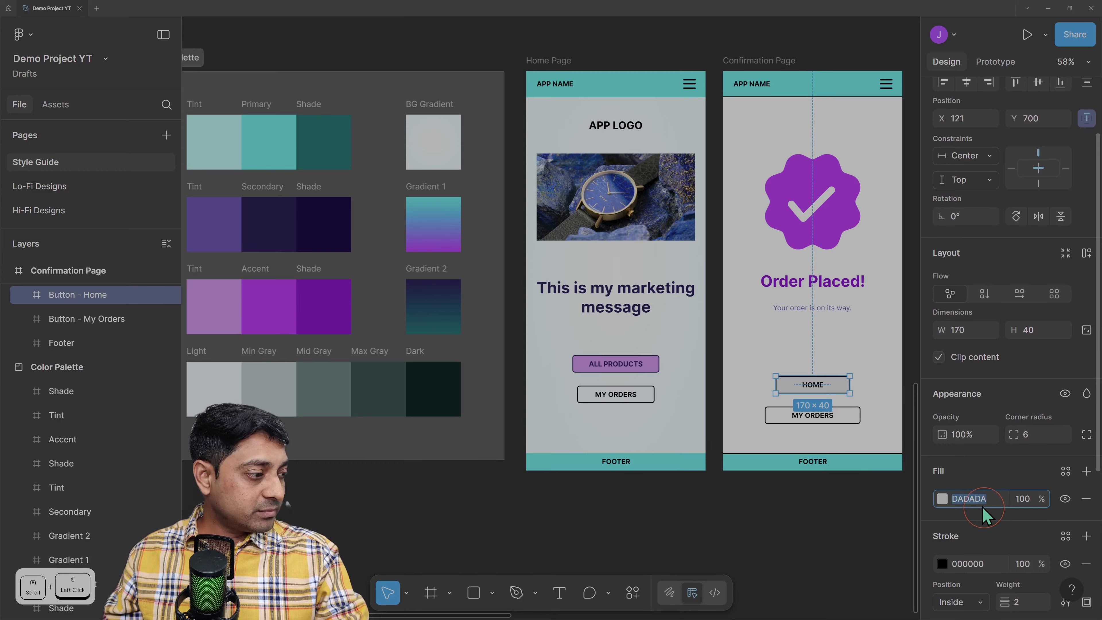
type("C085EC")
left_click(875, 357)
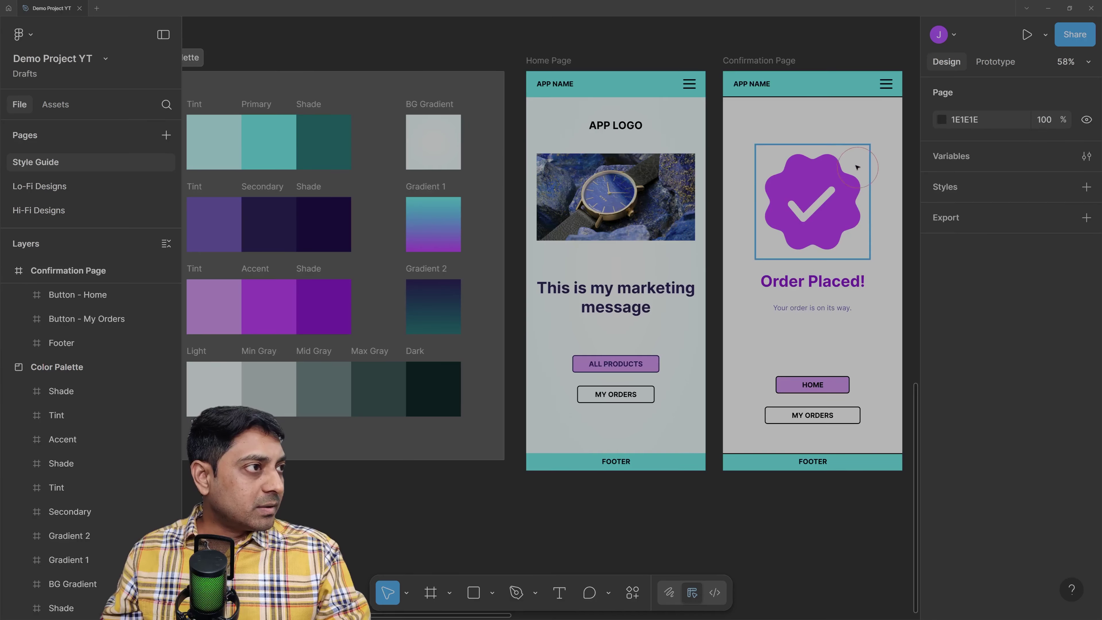
Remove the black strokes from the Confirmation Page's header and footer
left_click(832, 84)
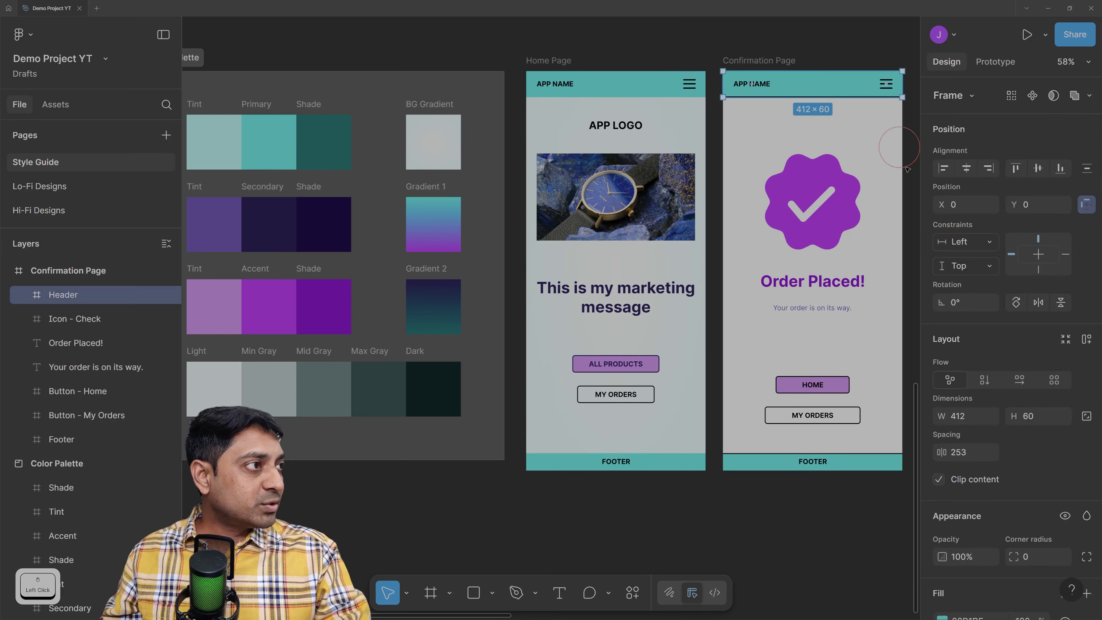
scroll(972, 410, "down", 3)
scroll(972, 410, "down", 3)
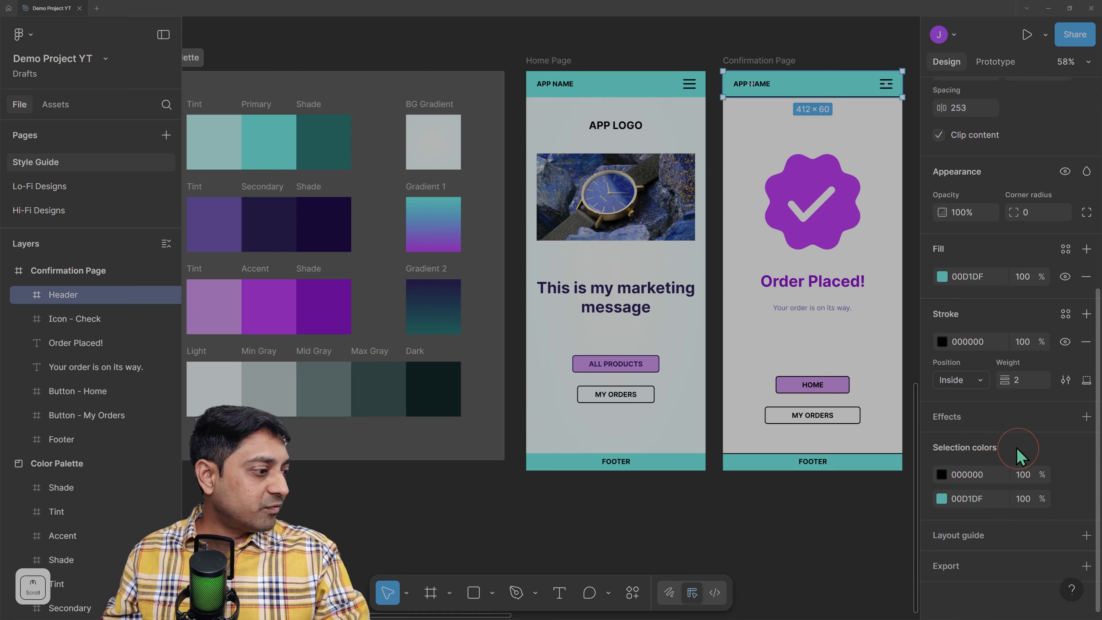
left_click(1087, 340)
left_click(877, 460)
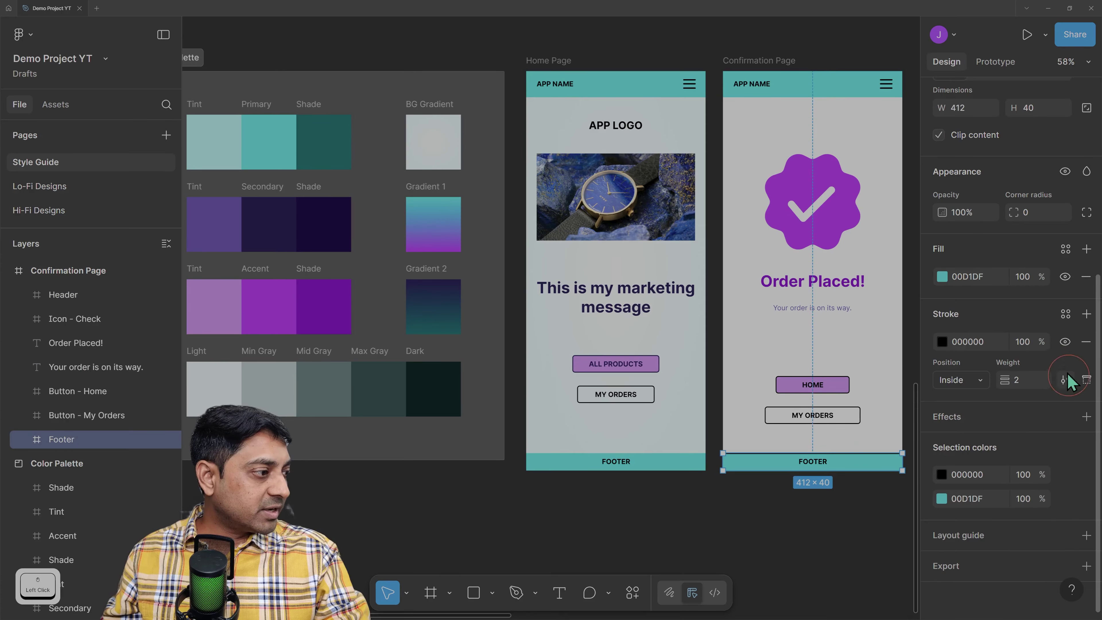
left_click(1086, 344)
left_click(862, 603)
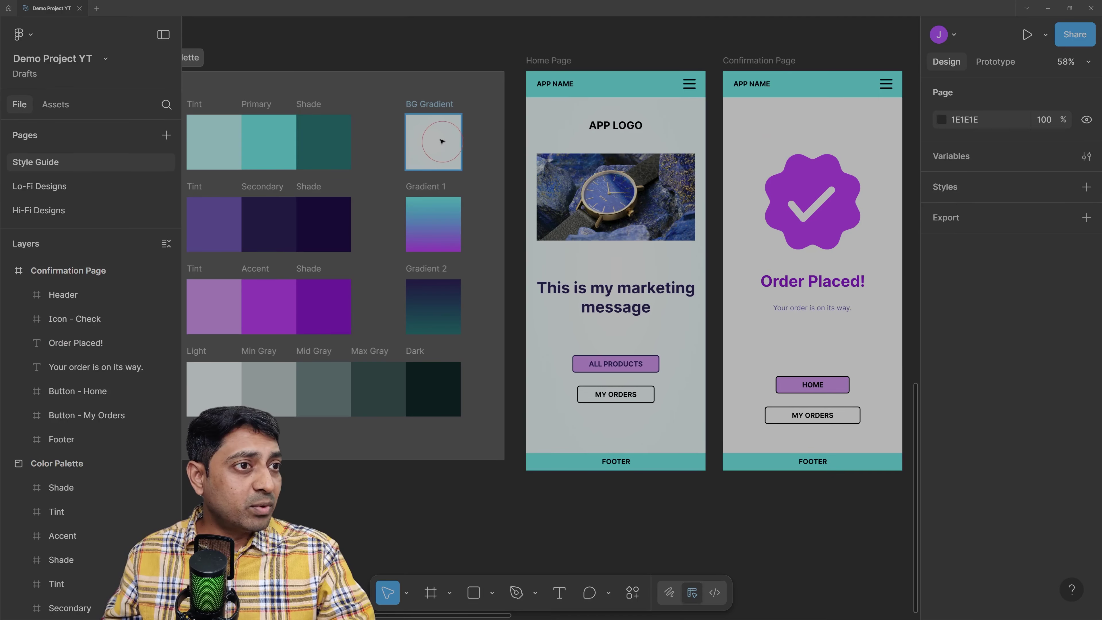
Copy the palette's BG Gradient radial fill onto the Confirmation Page frame as its background
left_click(420, 106)
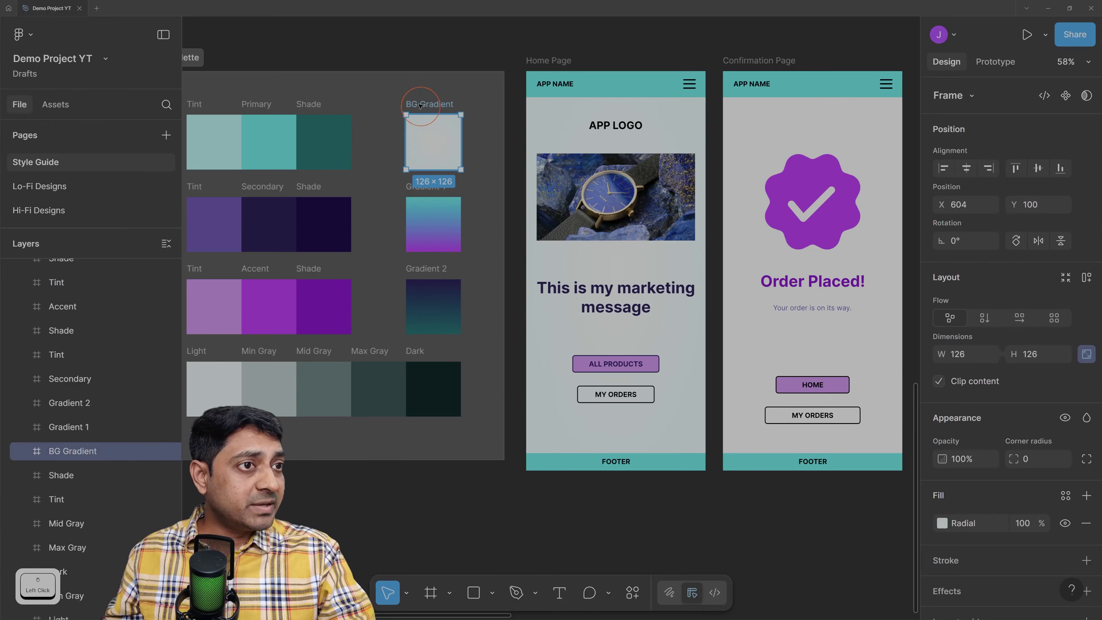
left_click(565, 60)
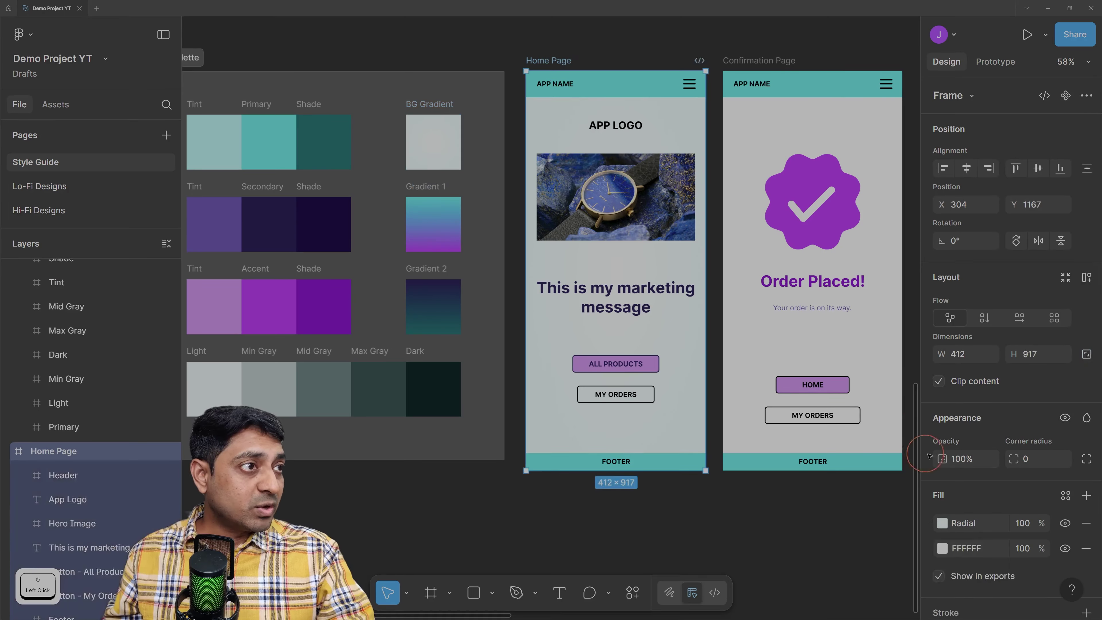
scroll(983, 493, "down", 2)
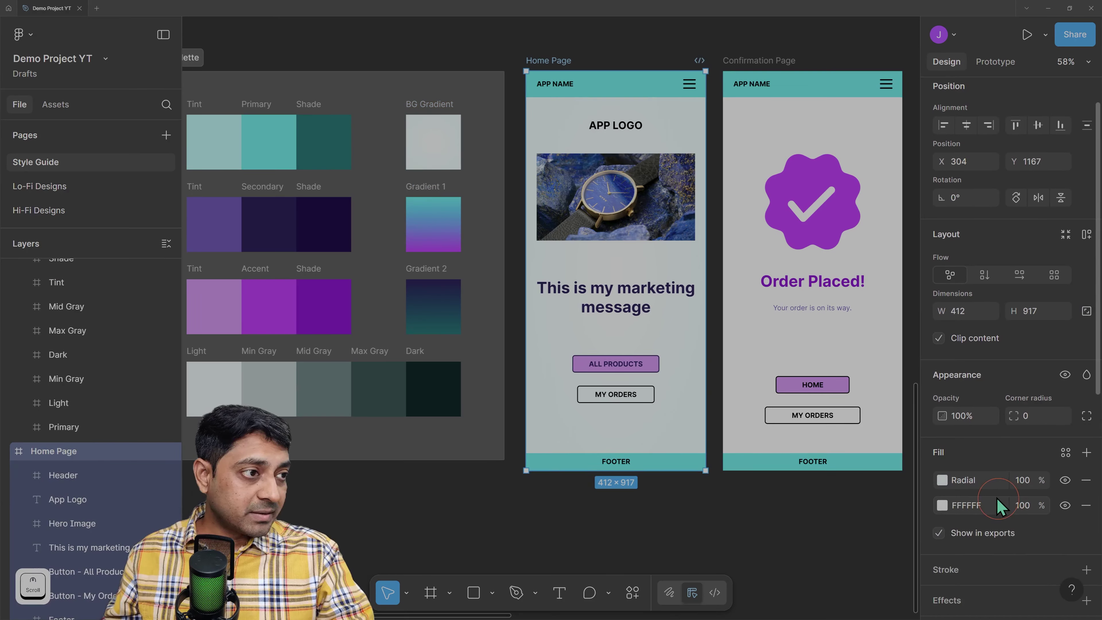
left_click(433, 107)
left_click(929, 481)
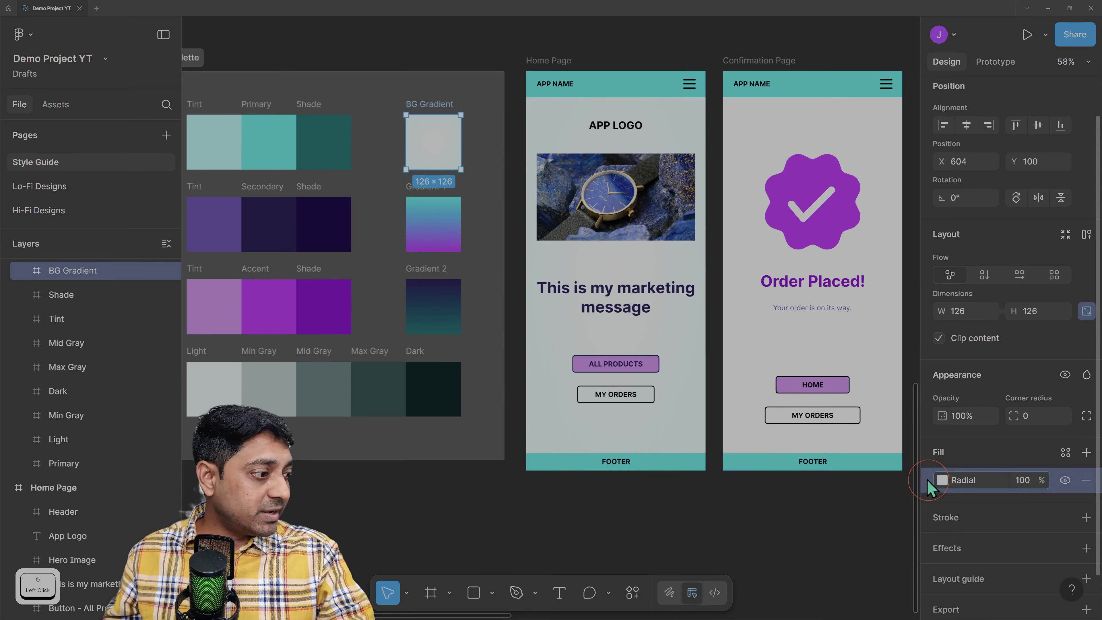
key("ctrl")
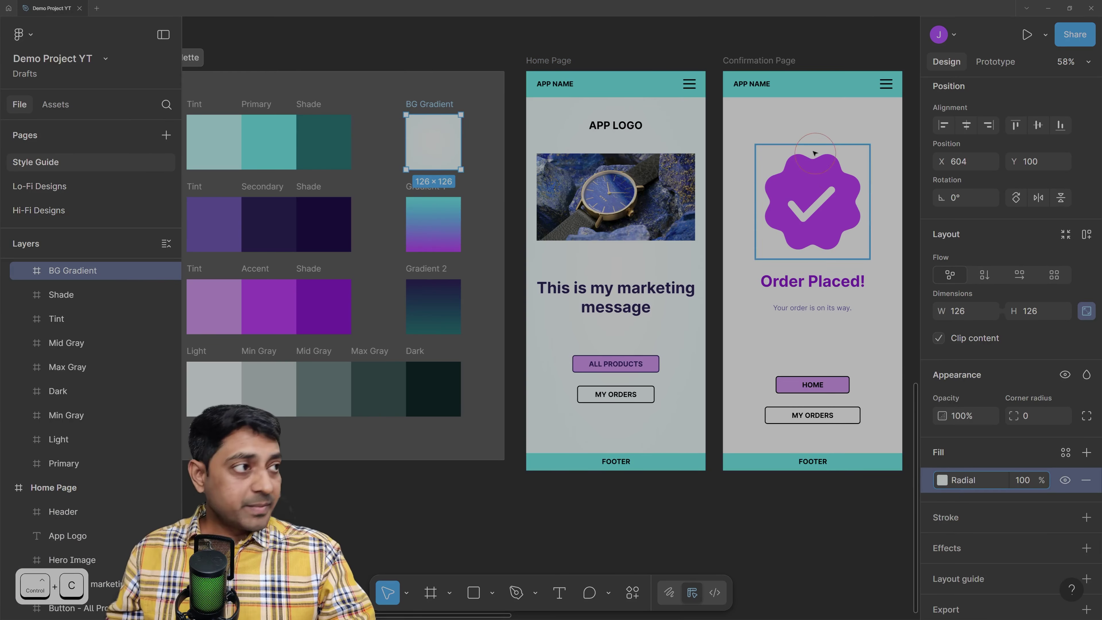
left_click(777, 60)
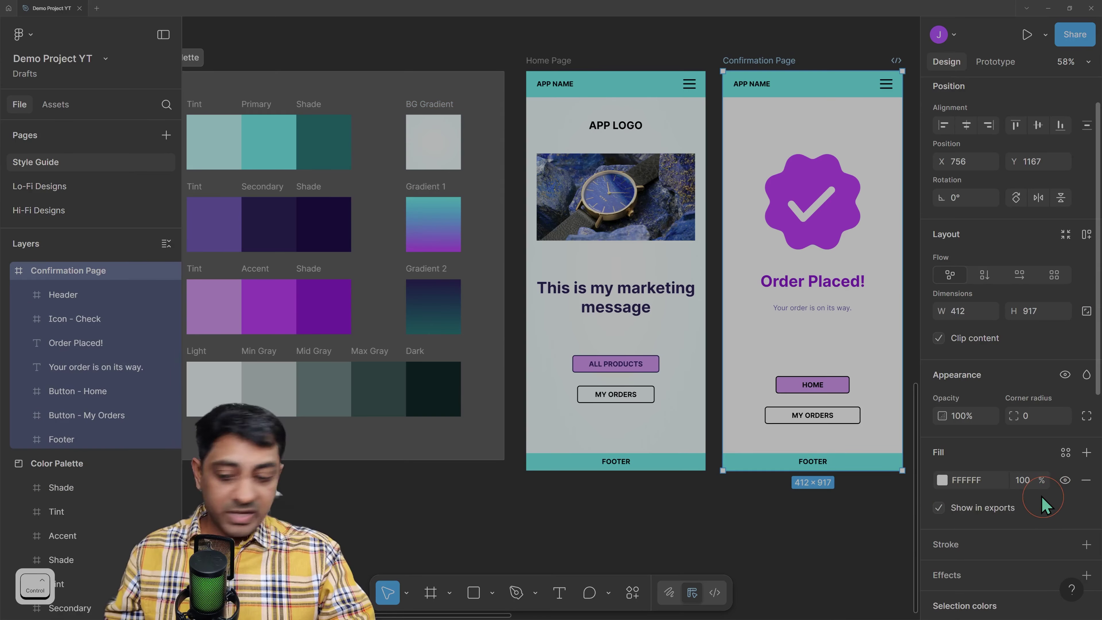
left_click(681, 516)
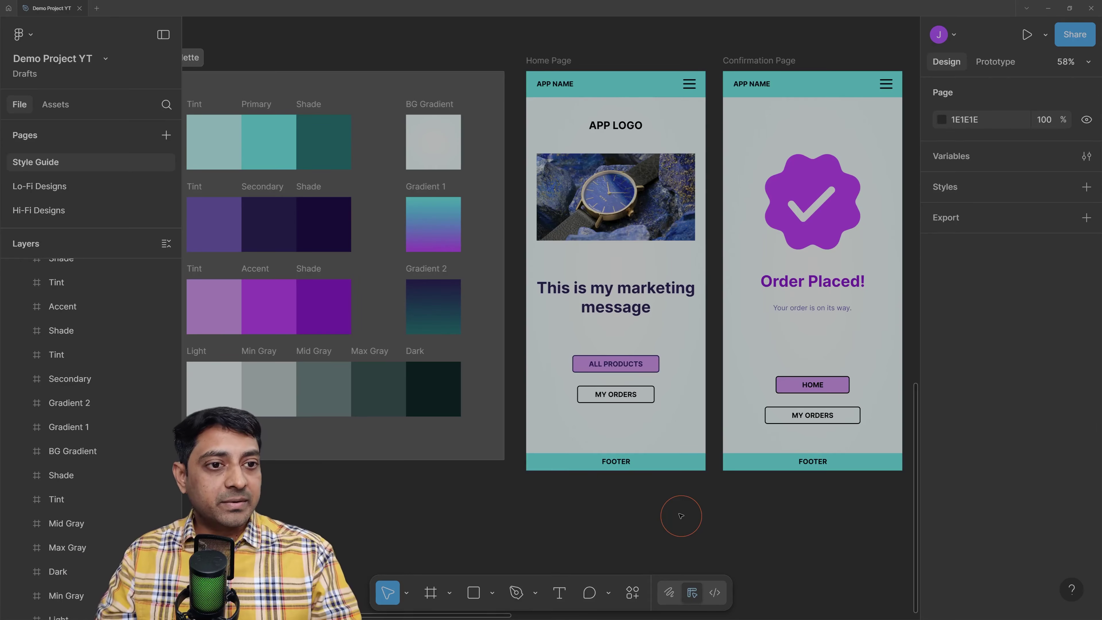
Recolour the palette's Accent swatch to F56337, sampled from the orange area of the moodboard's fashion app image
left_click(270, 317)
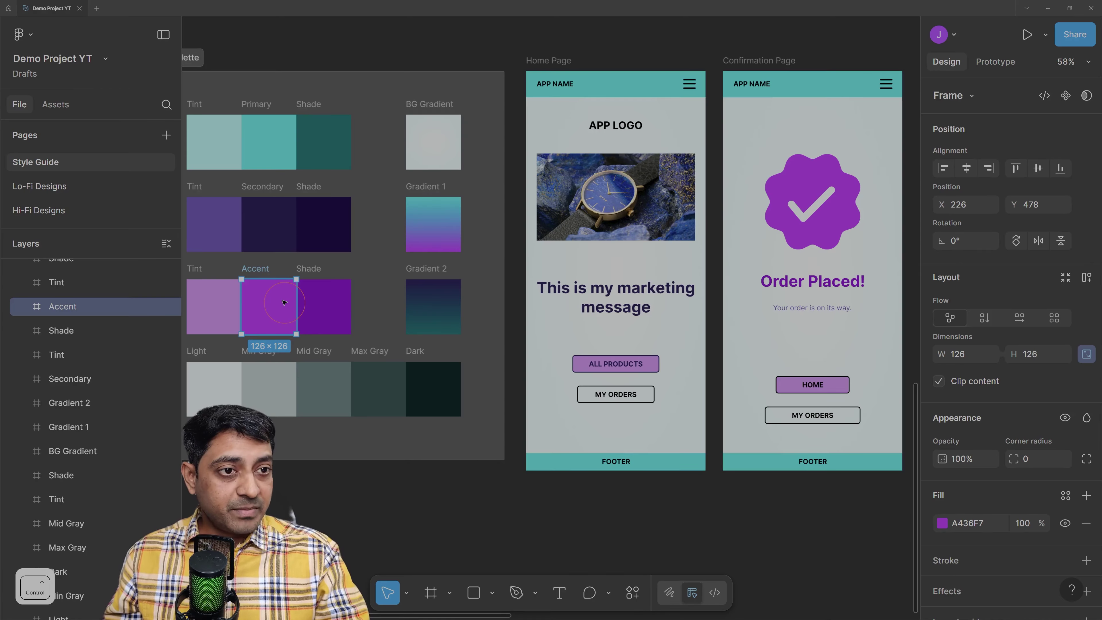
scroll(276, 304, "down", 5, "ctrl")
scroll(284, 302, "down", 1, "ctrl")
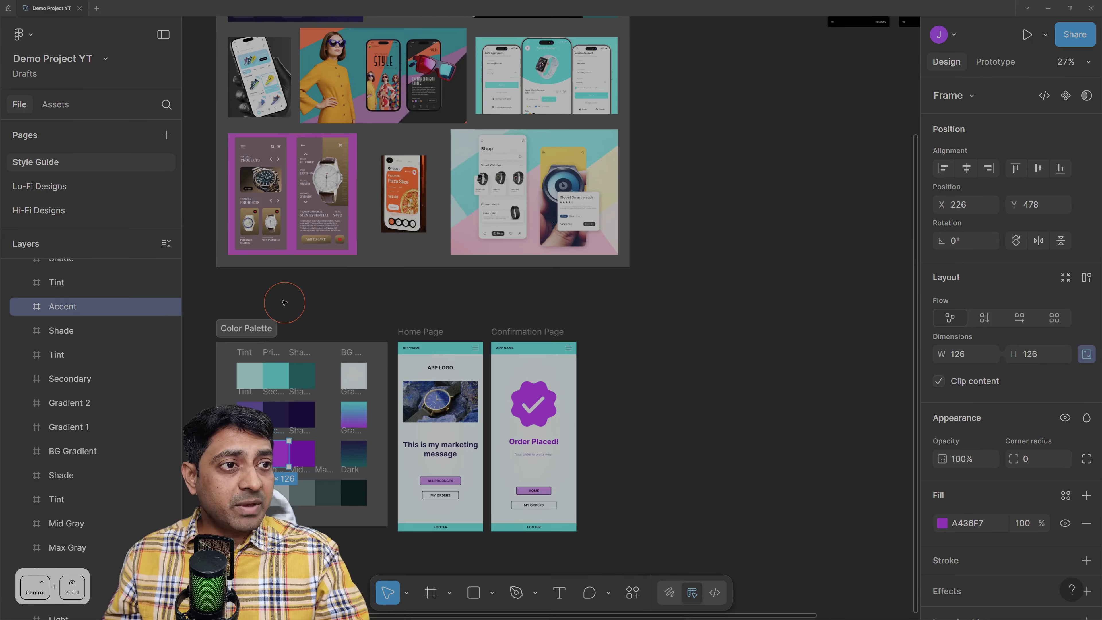
scroll(281, 295, "left", 2)
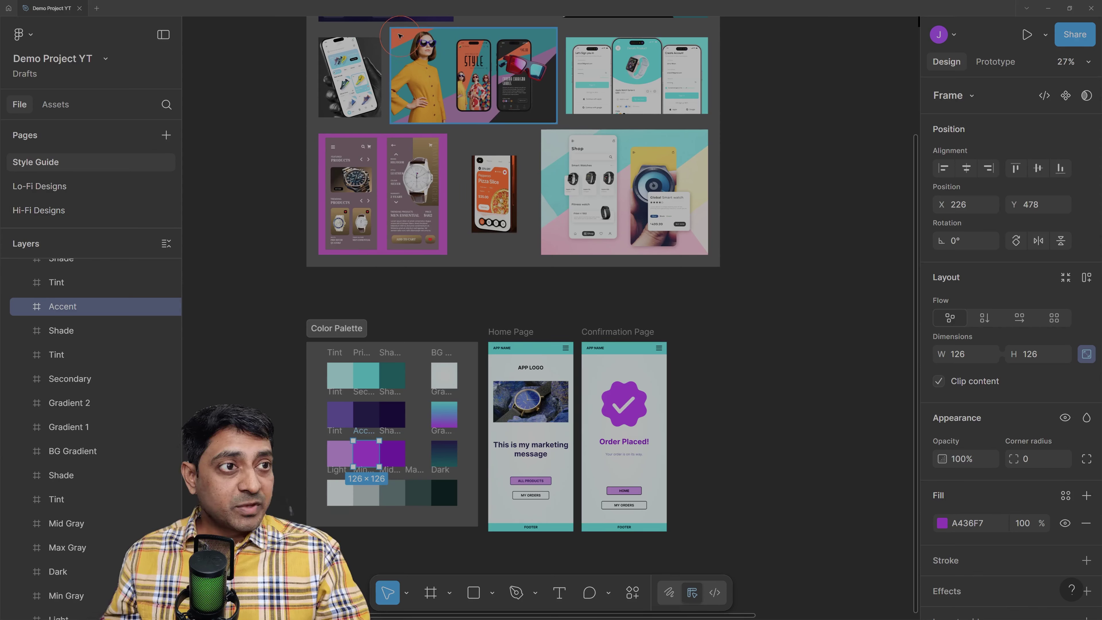
left_click(367, 458)
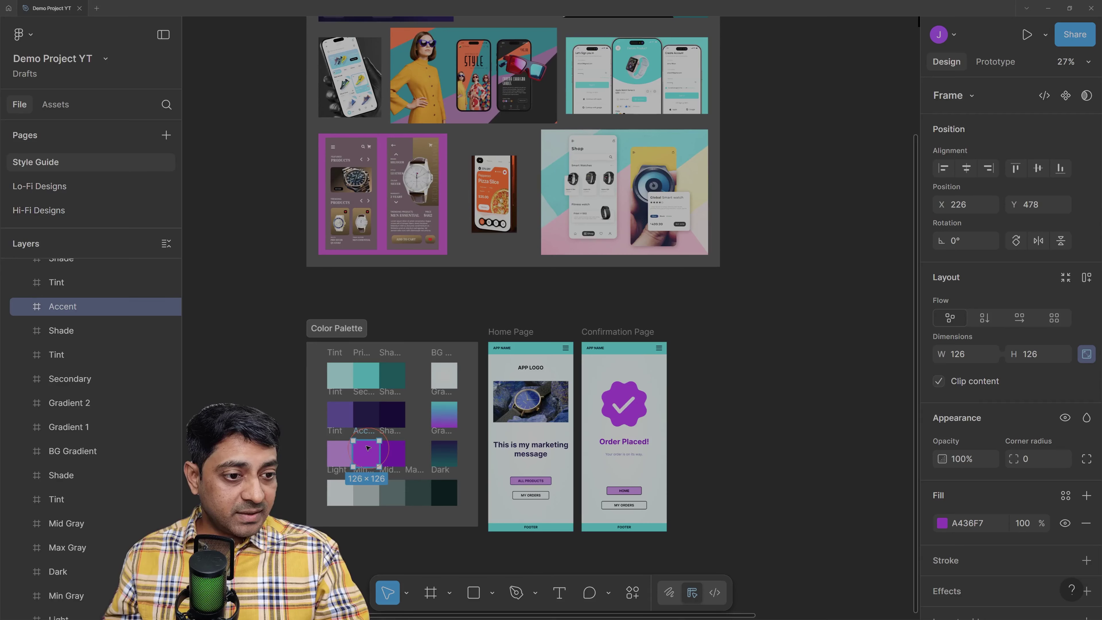
left_click(943, 523)
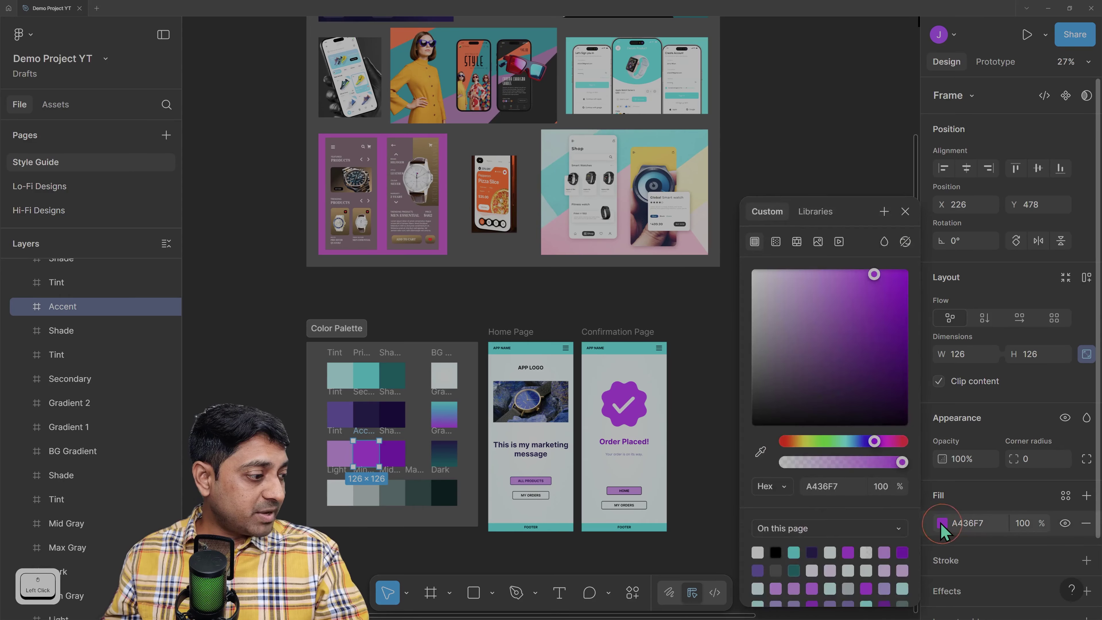
left_click(762, 454)
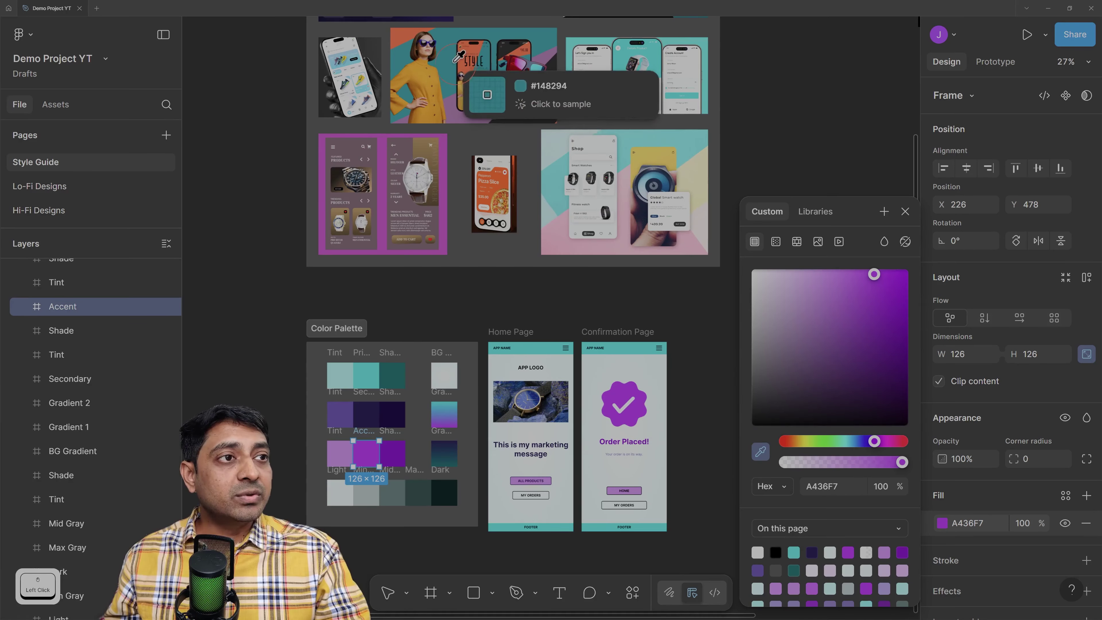
left_click(406, 30)
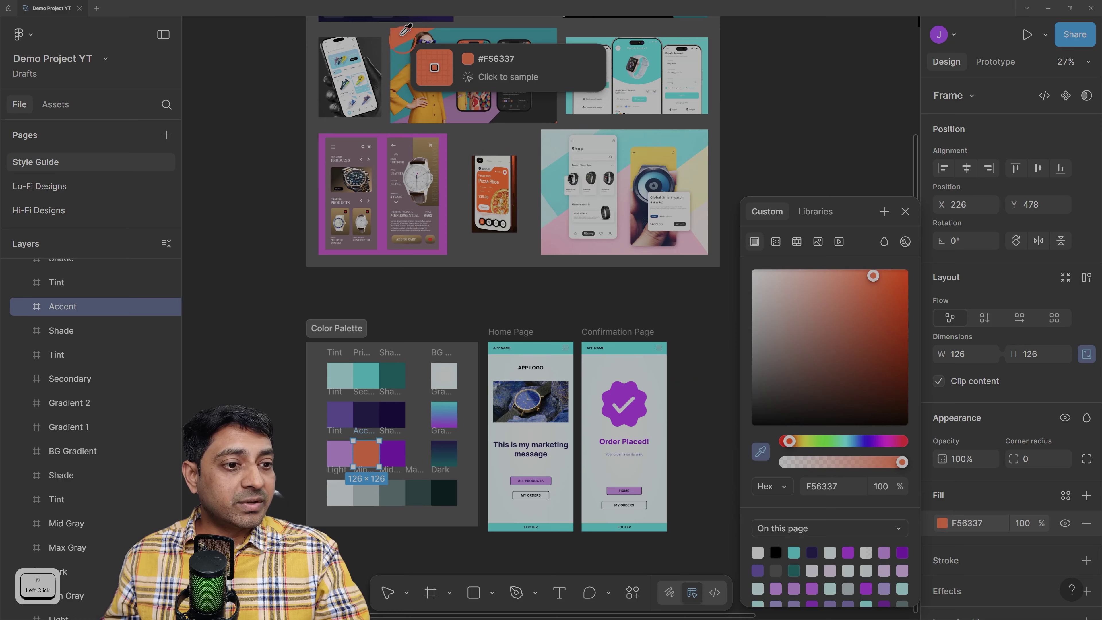
left_click(907, 213)
Copy the fill hex code F56337 from the palette's Accent swatch
scroll(345, 512, "up", 5)
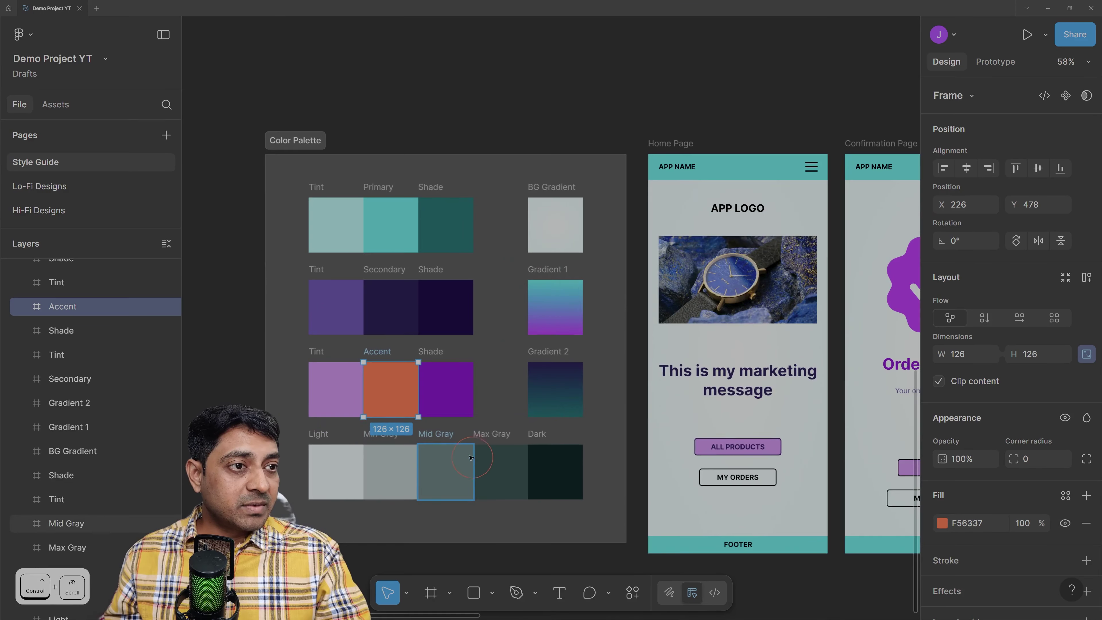
left_click(298, 142)
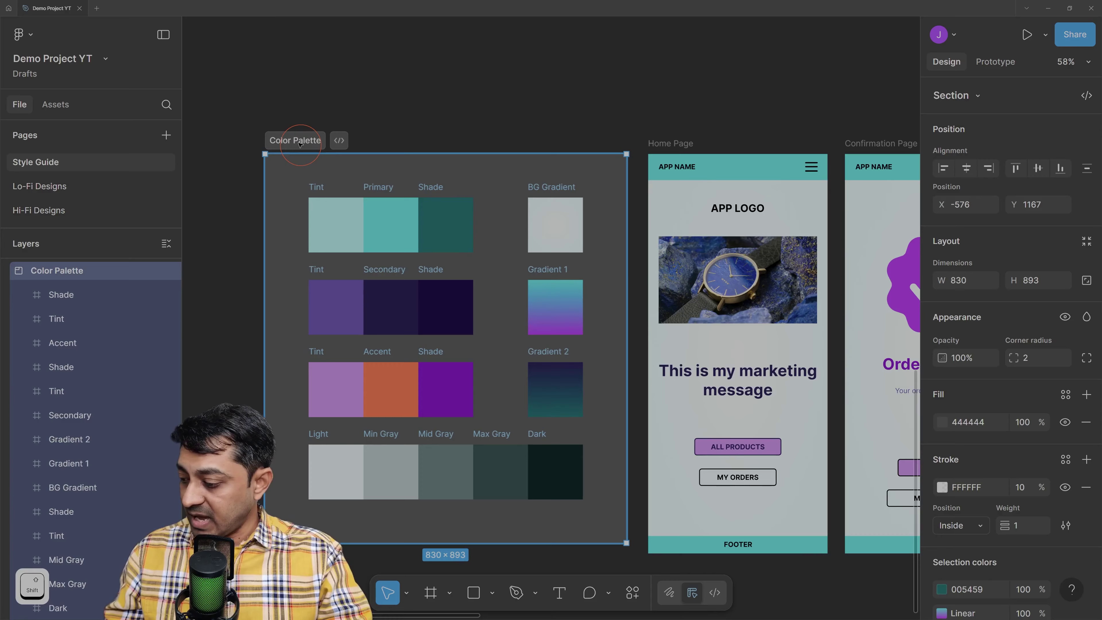
key("shift+1")
left_click(473, 349)
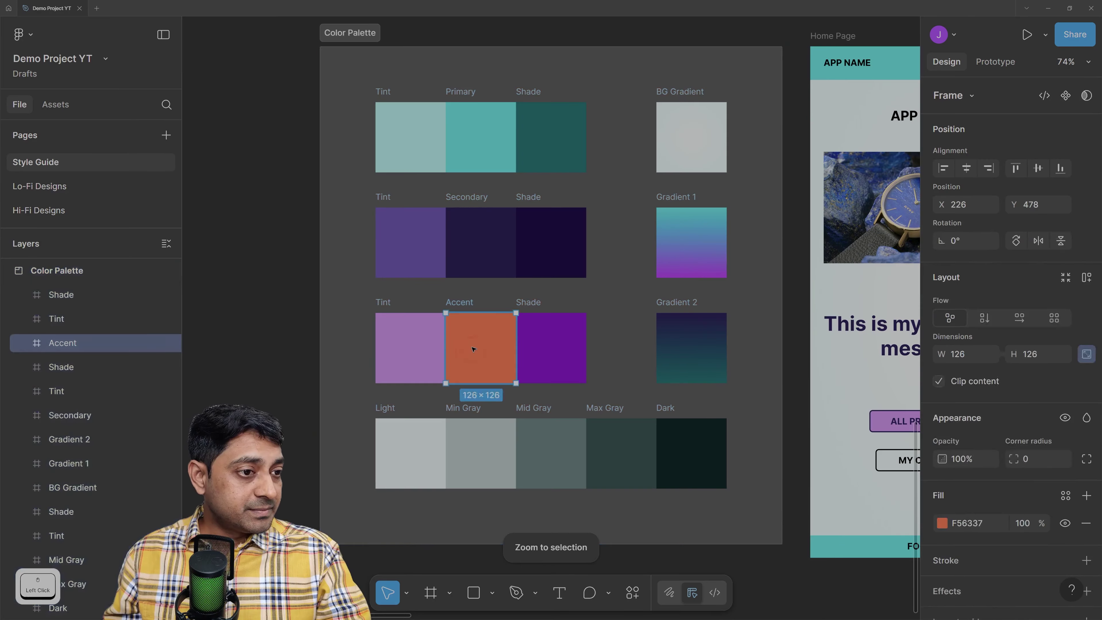
left_click(981, 522)
key("ctrl+c")
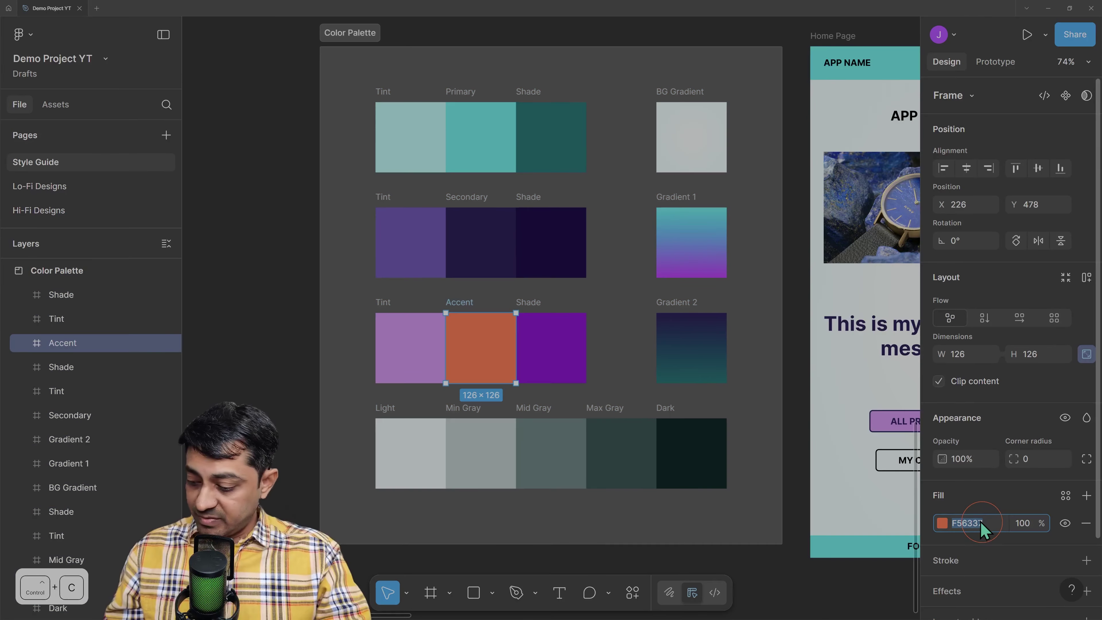
Replace the fills of the Accent row's Tint and Shade swatches with the copied F56337 orange
left_click(564, 356)
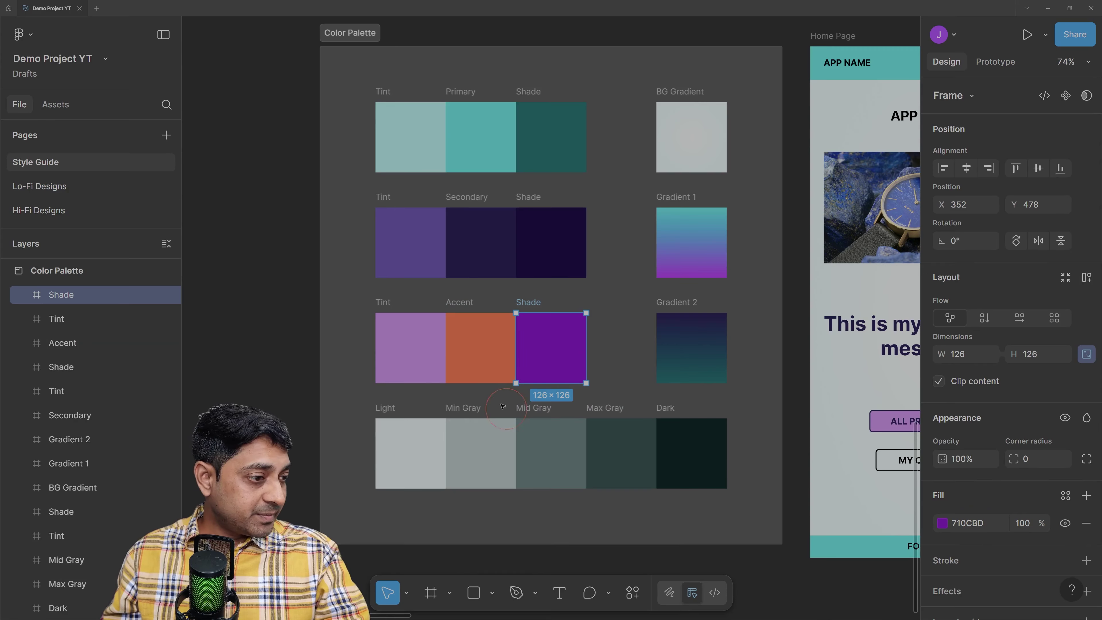
left_click(423, 343, "shift")
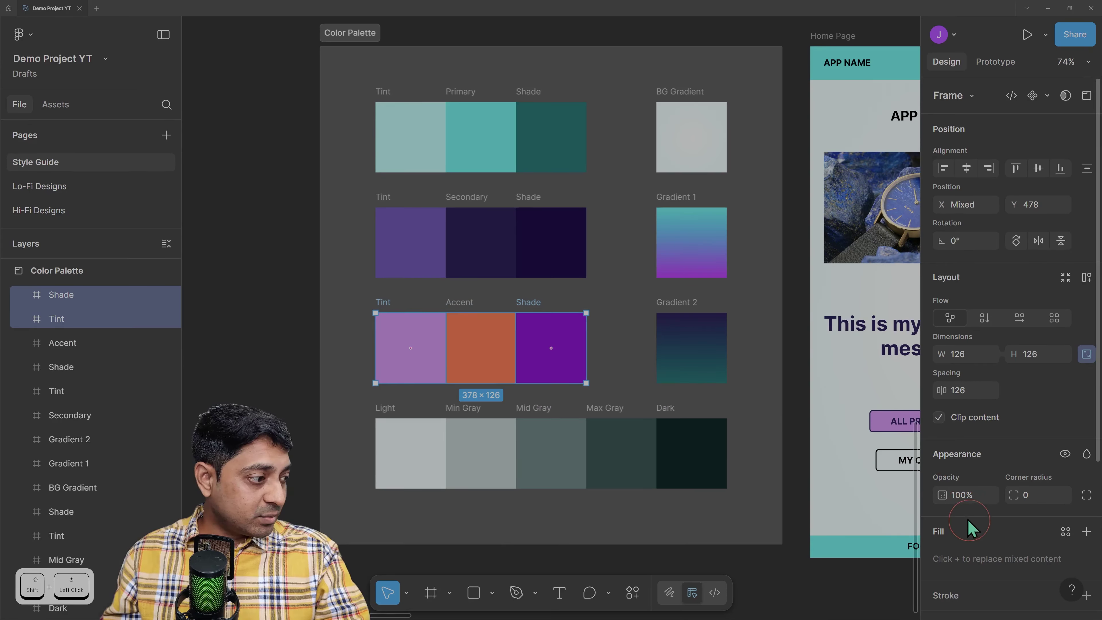
scroll(972, 493, "down", 4)
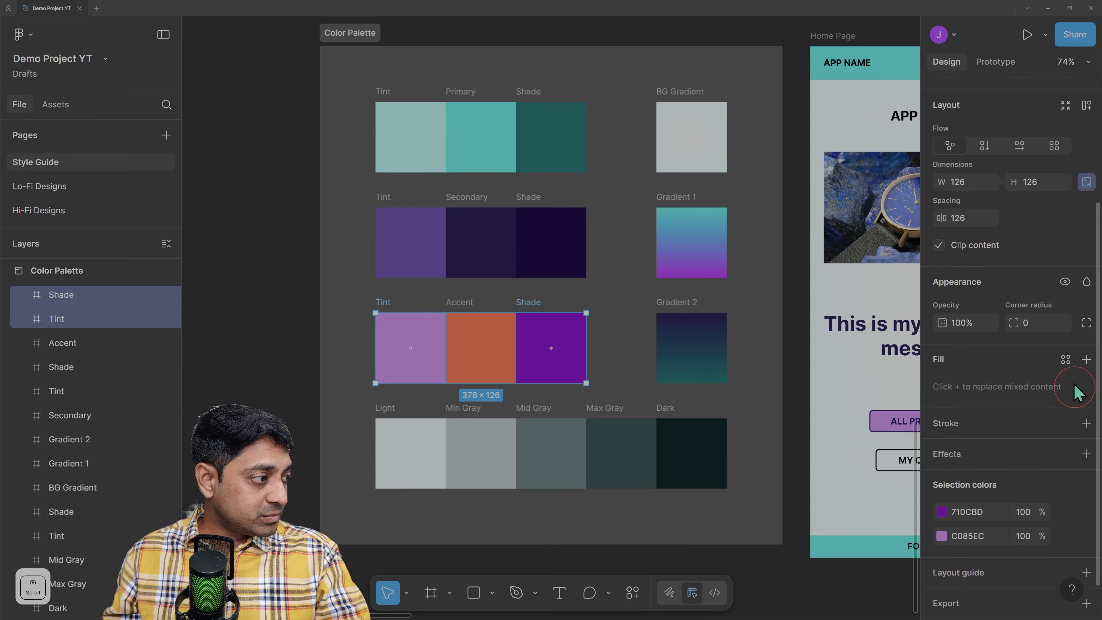
left_click(1087, 359)
left_click(967, 388)
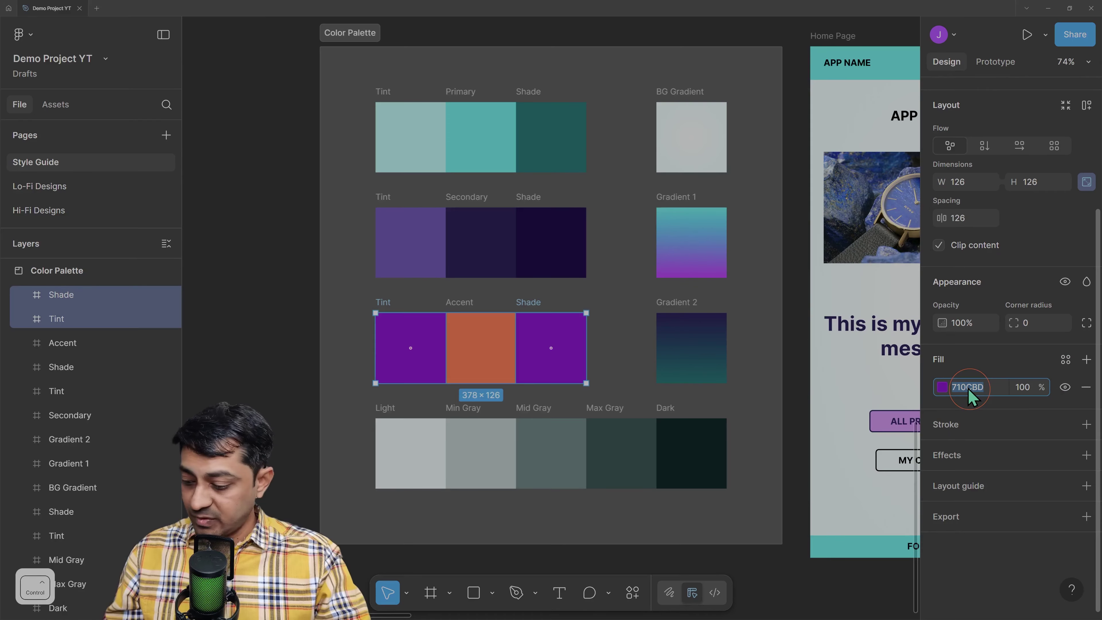
key("ctrl+v")
key("Return")
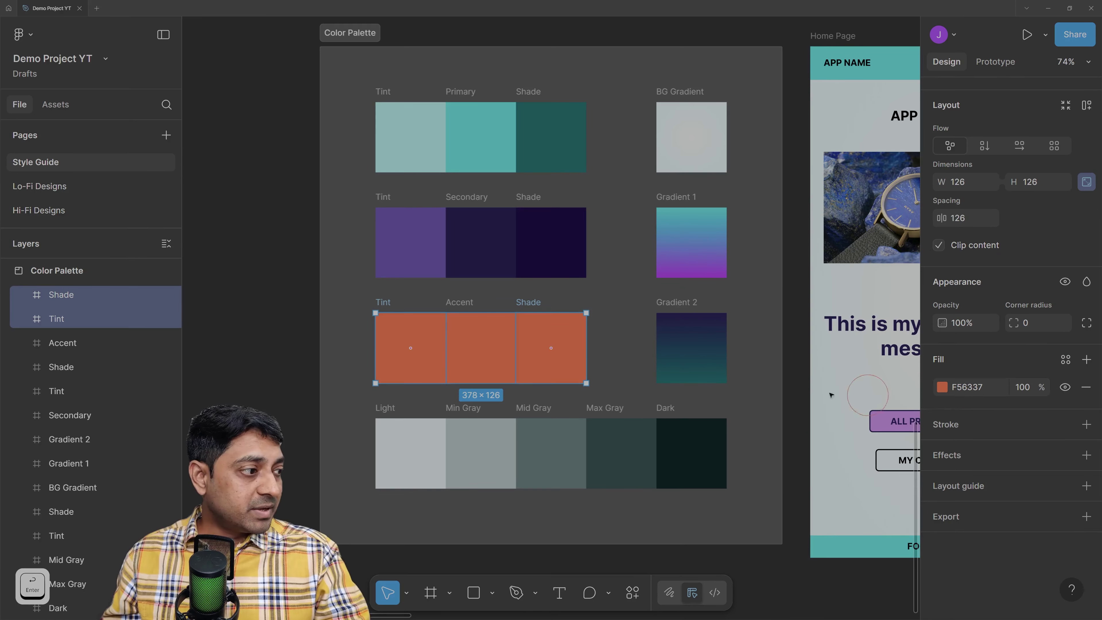
Darken the Accent row's Shade swatch to the deep red-orange BD2F04
left_click(586, 335)
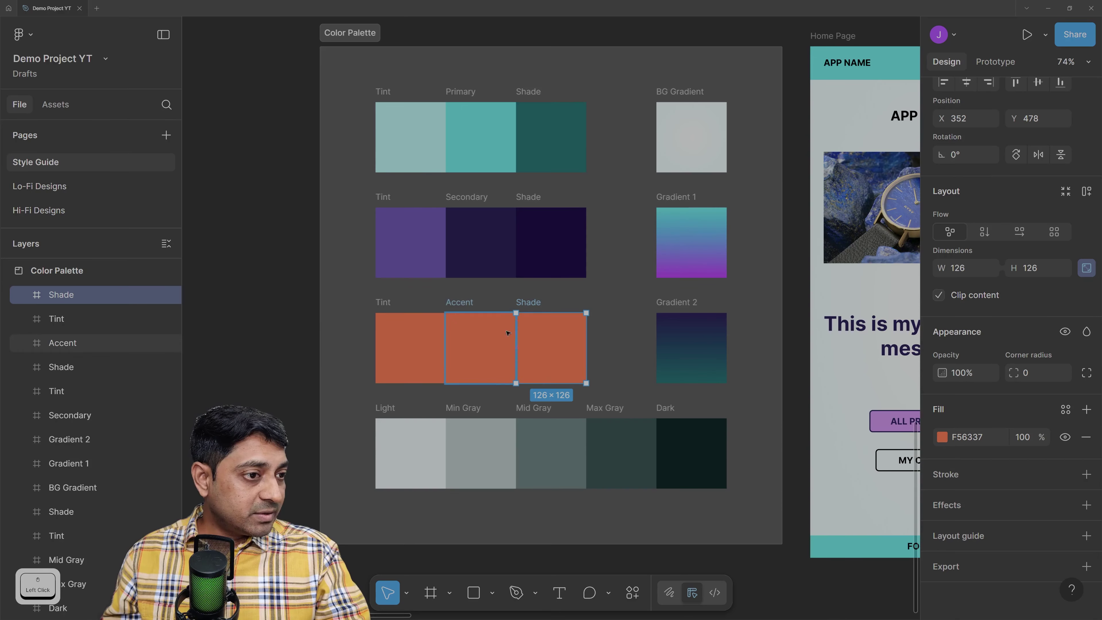
left_click(942, 437)
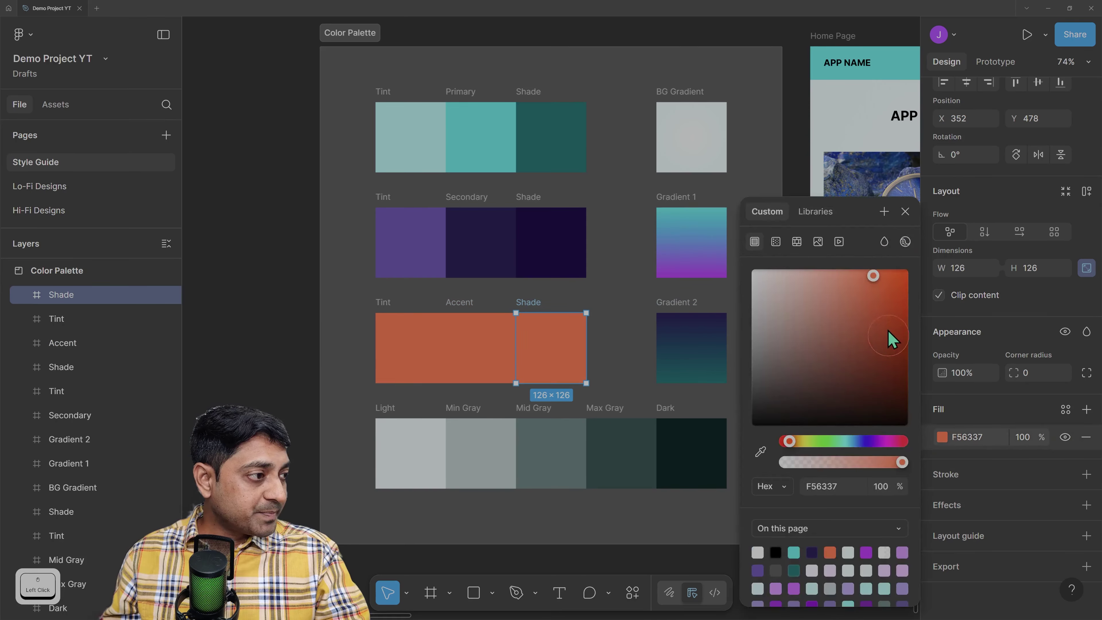
mouse_move(894, 311)
left_mouse_down()
mouse_move(897, 303)
mouse_move(907, 319)
left_mouse_up()
Lighten the Accent row's Tint swatch to the pale orange FF9D7F
left_click(417, 348)
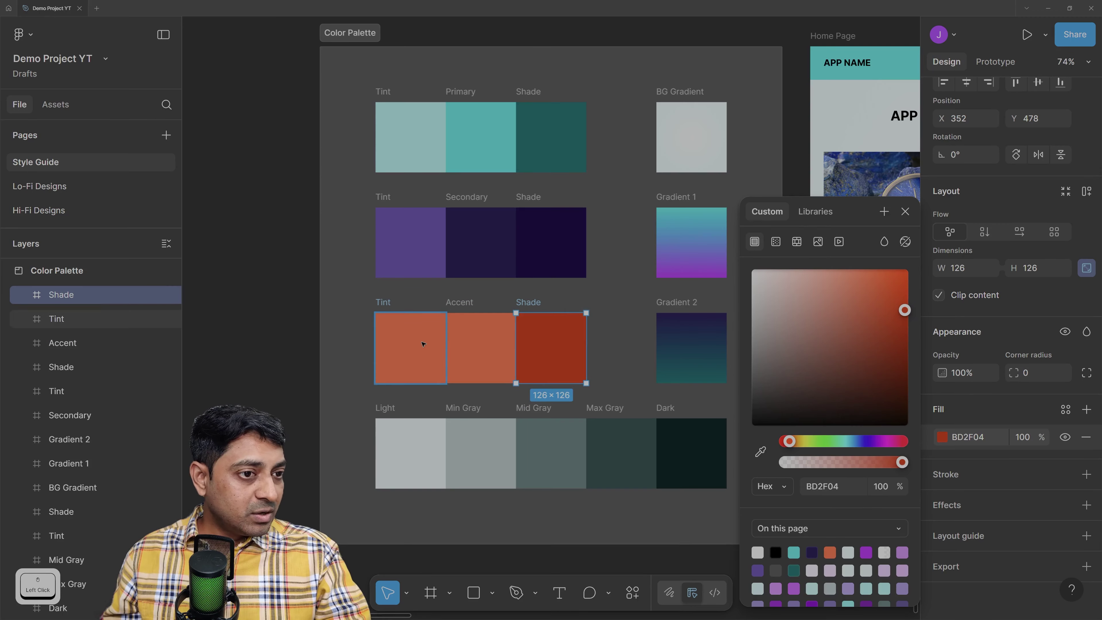
left_click(943, 437)
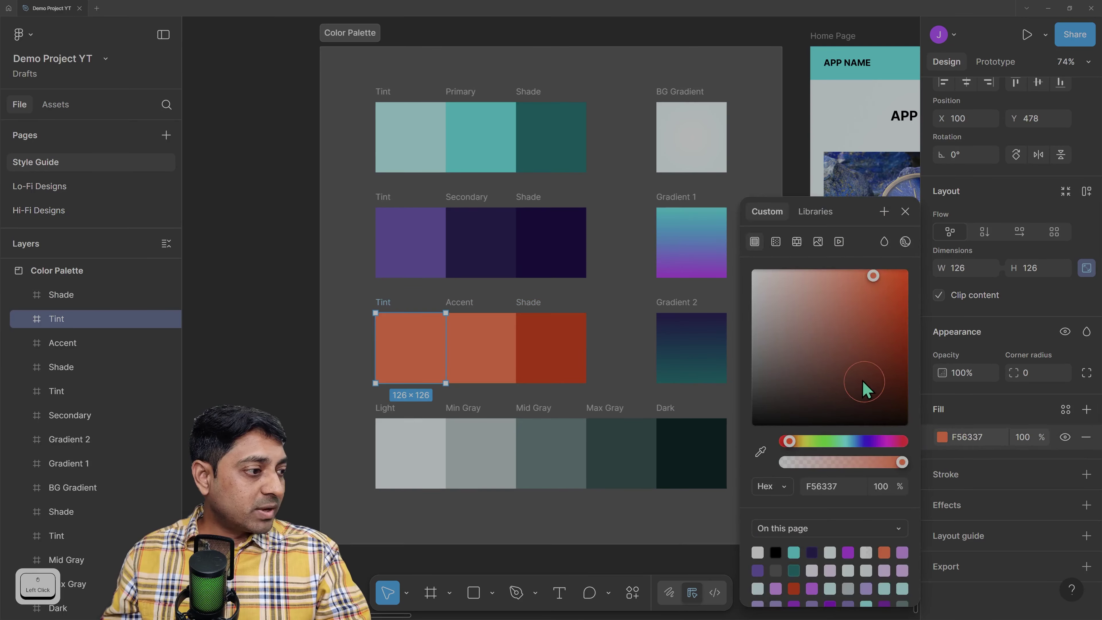
mouse_move(831, 281)
left_mouse_down()
mouse_move(840, 283)
mouse_move(831, 281)
left_mouse_up()
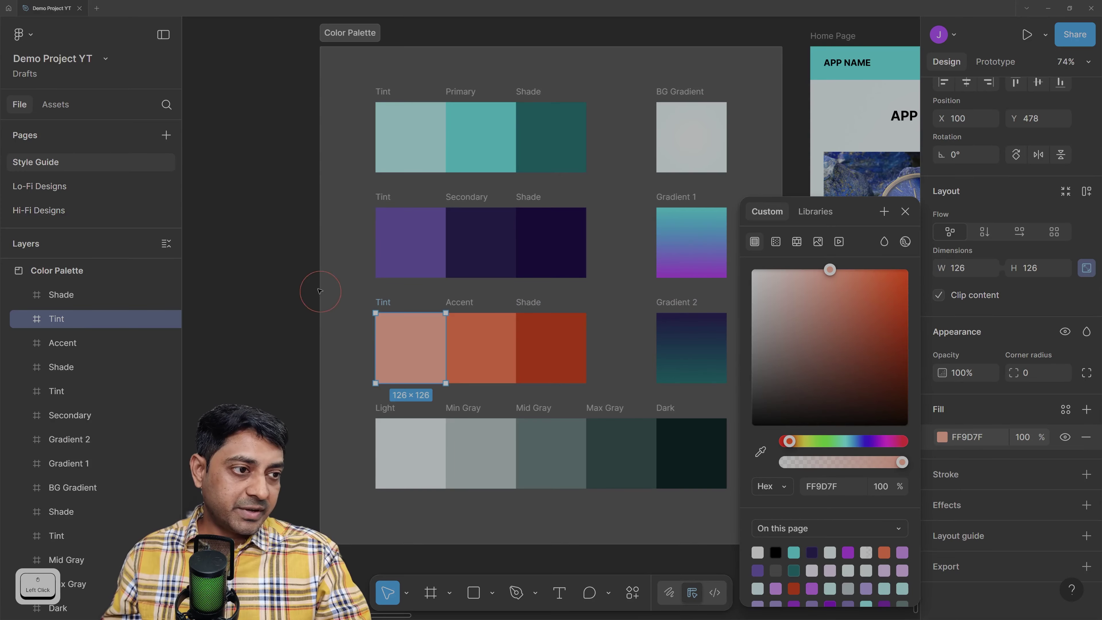
left_click(267, 206)
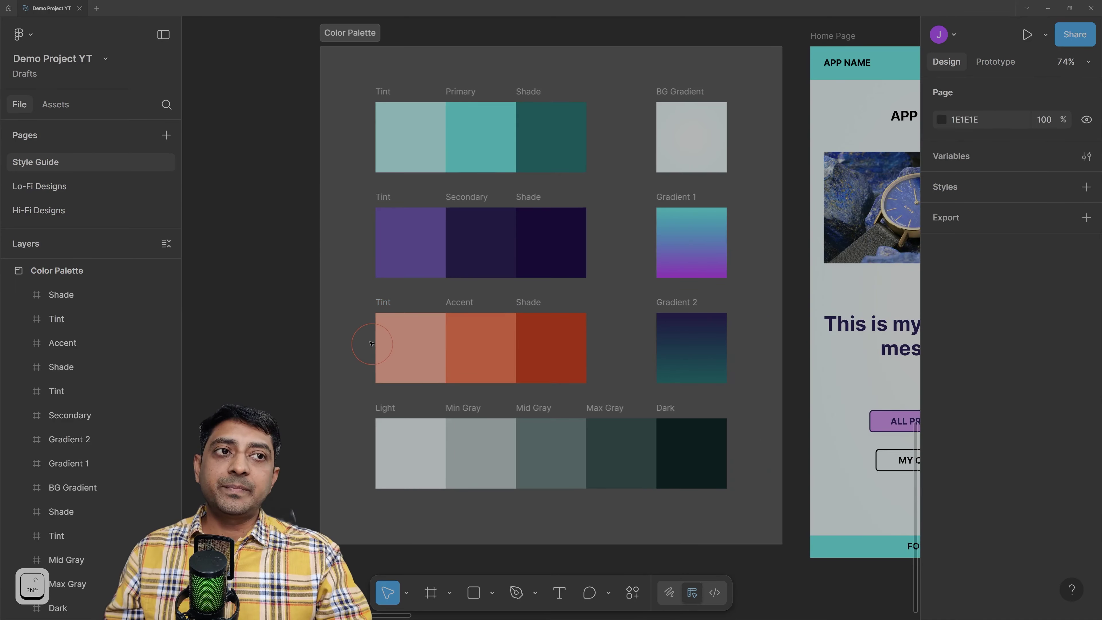
Compare the palette's orange Accent row with the colours used on the Home Page and Confirmation Page
scroll(372, 344, "right", 4)
left_click(280, 346)
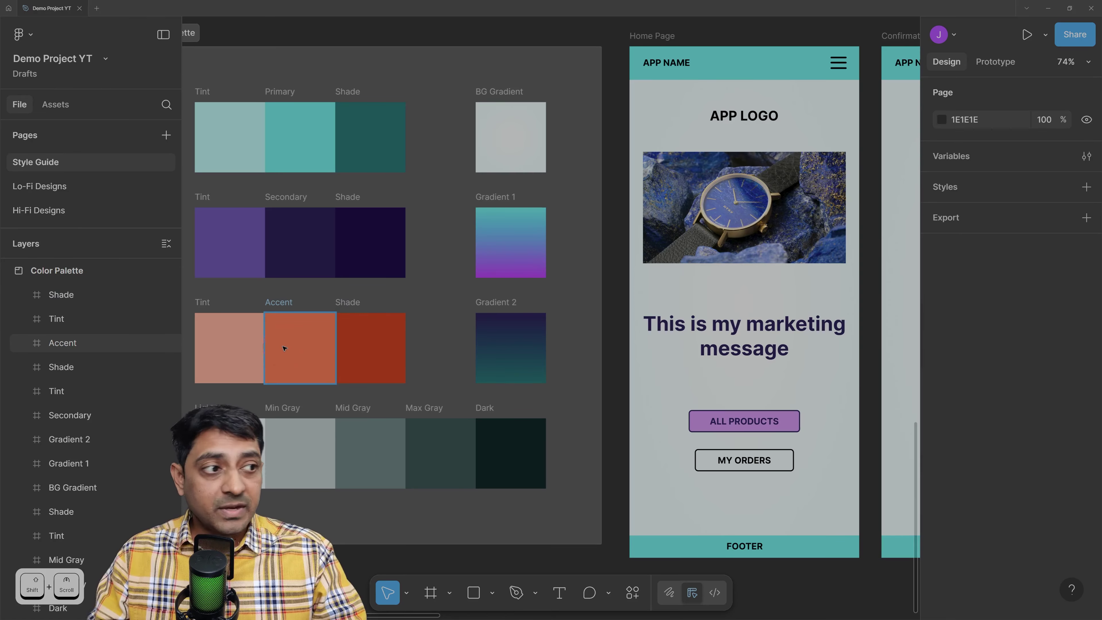
scroll(507, 361, "down", 3)
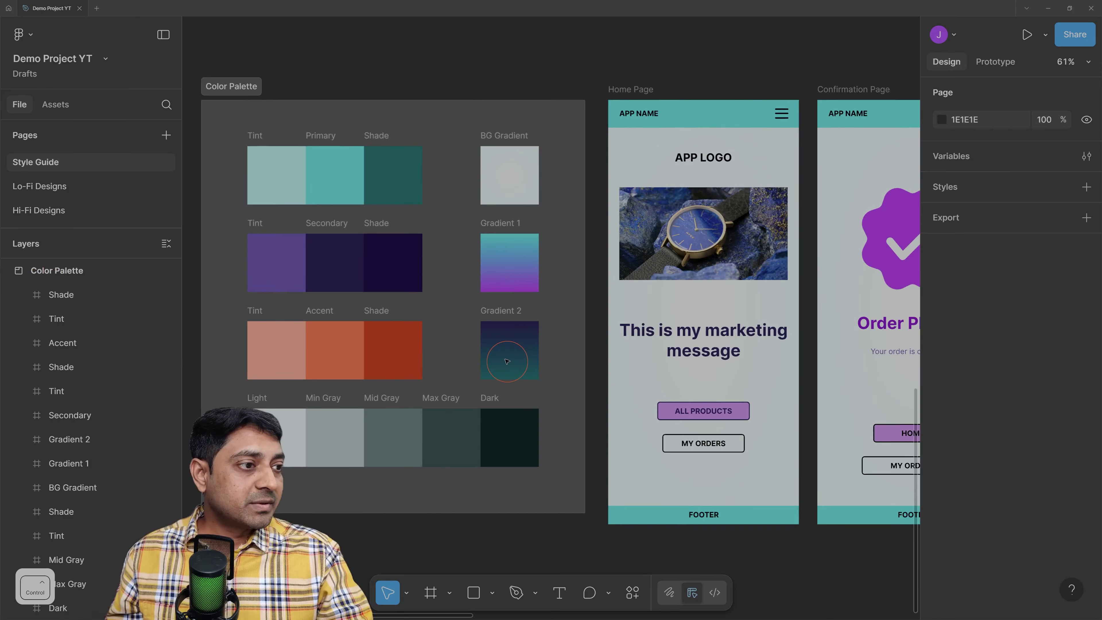
scroll(507, 360, "down", 2)
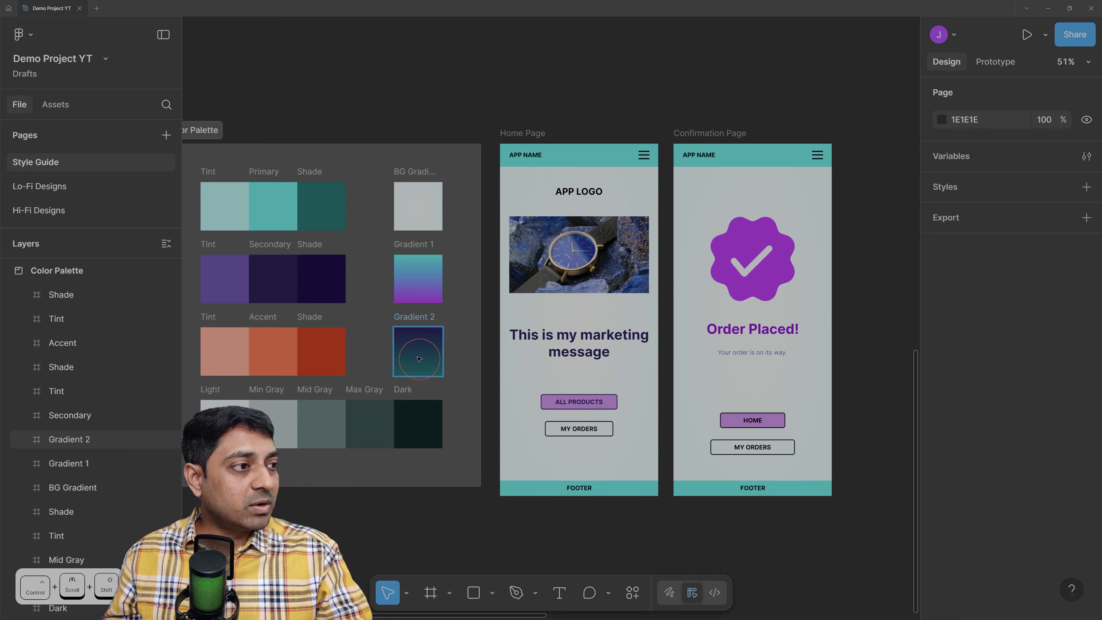
scroll(419, 359, "up", 2)
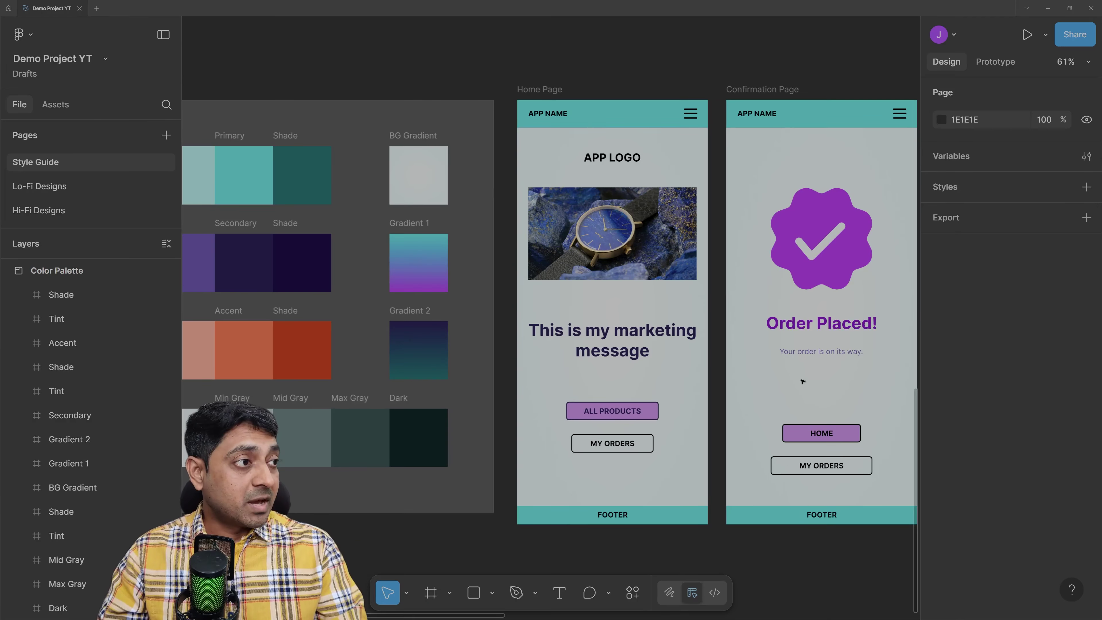
left_click(844, 83)
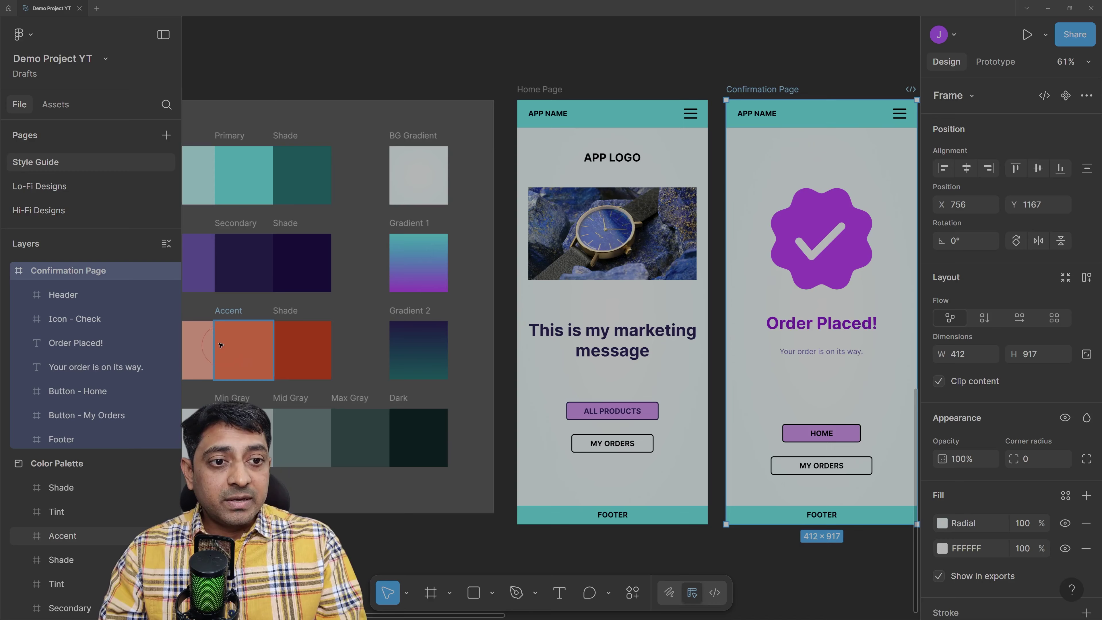
left_click(237, 354)
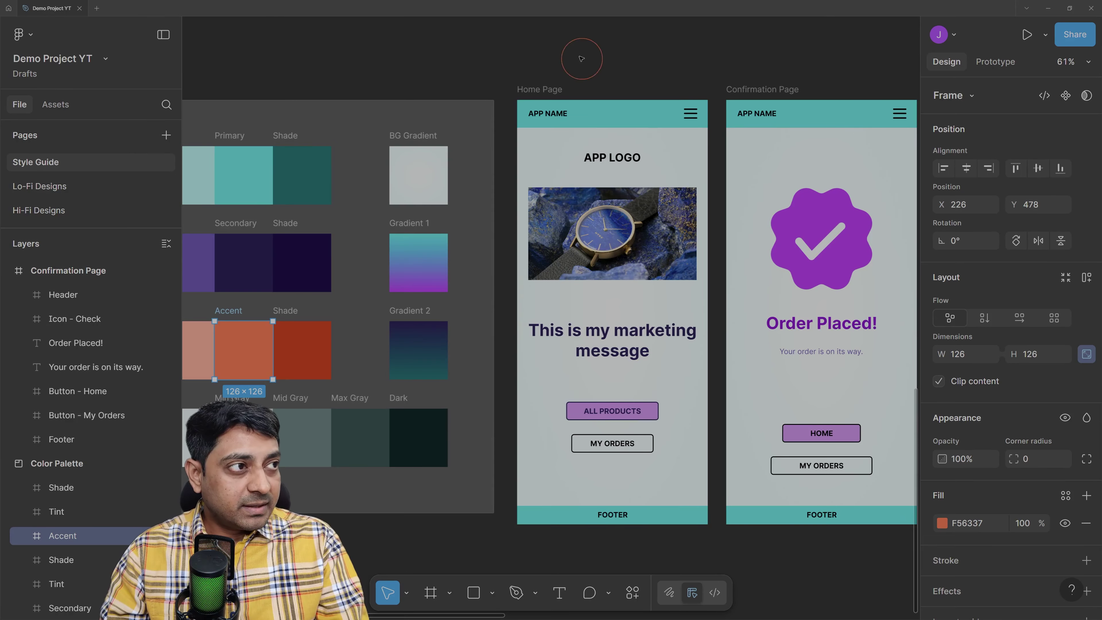
Start a new color style for the file and name it Accent
left_click(696, 40)
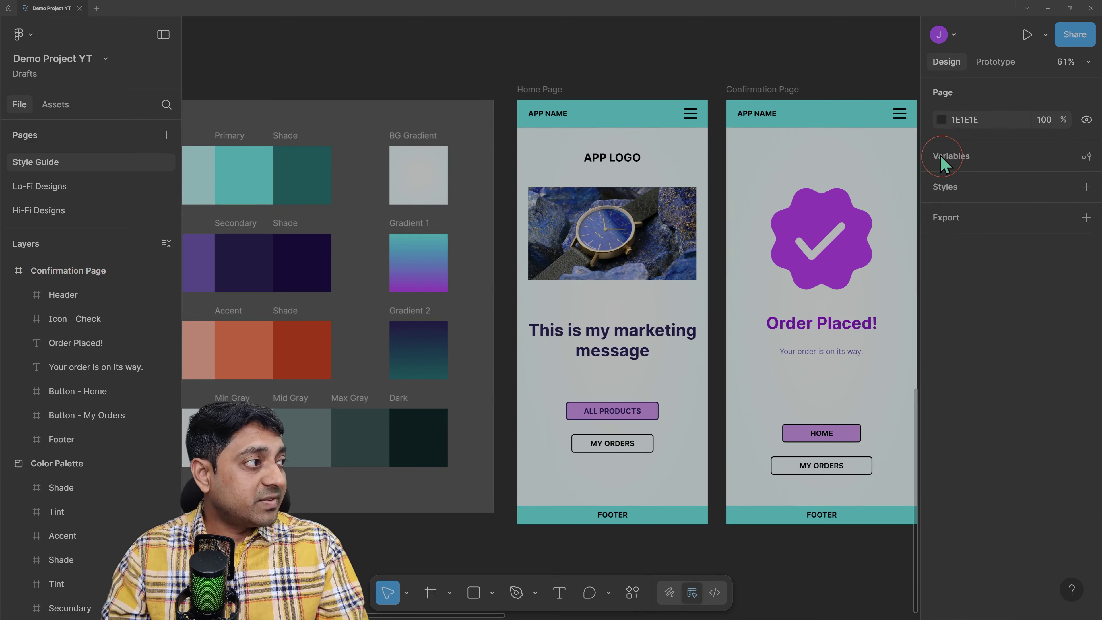
left_click(1087, 187)
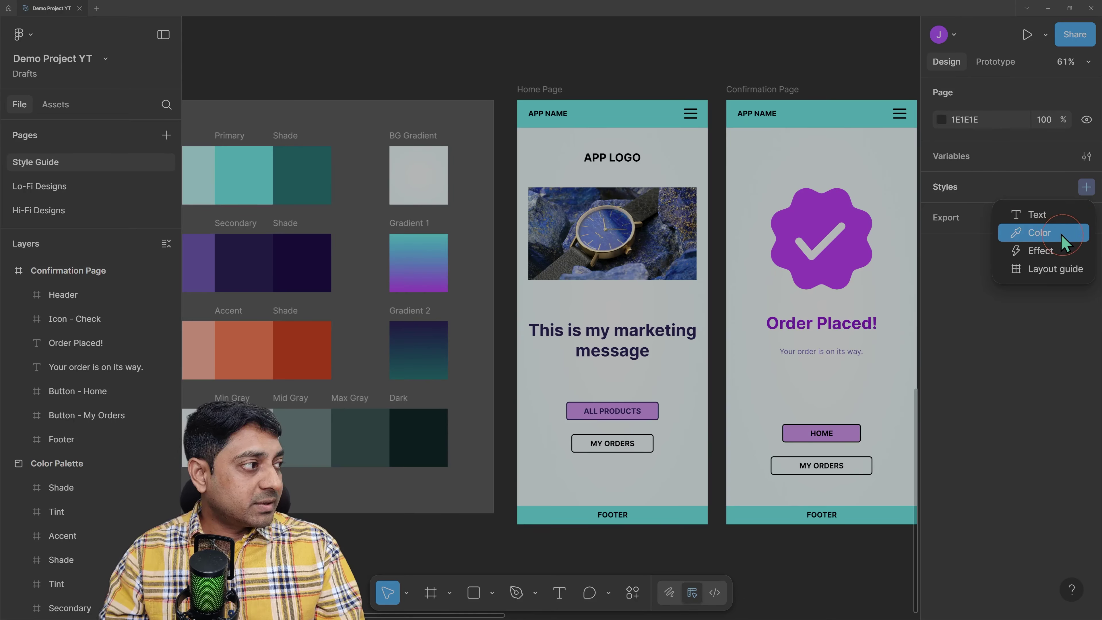
left_click(1061, 233)
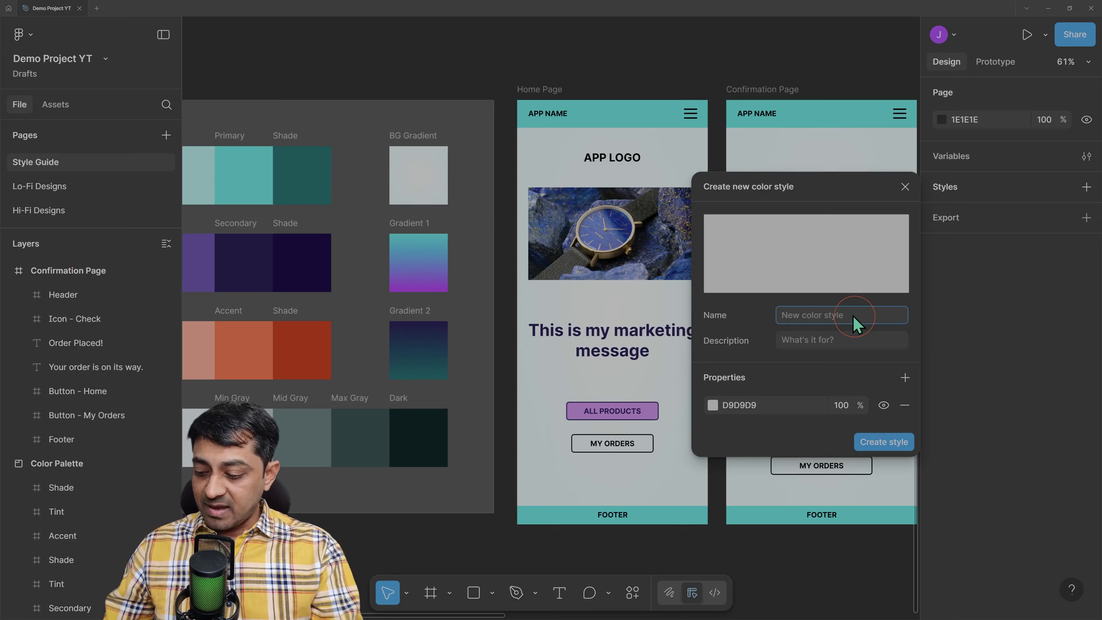
type("Acc")
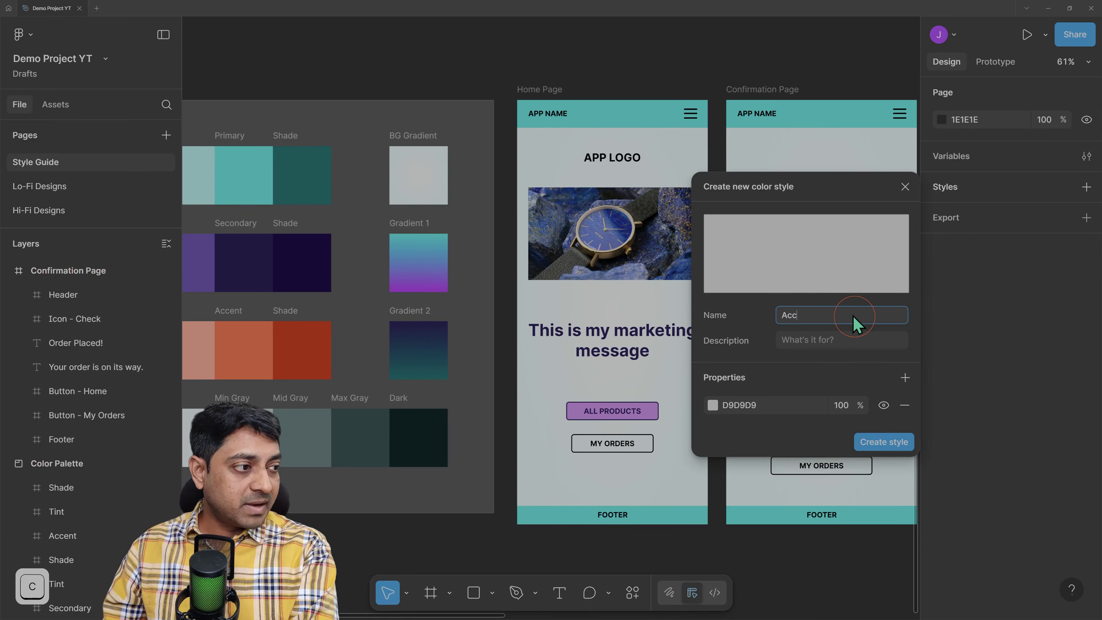
type("ent Color")
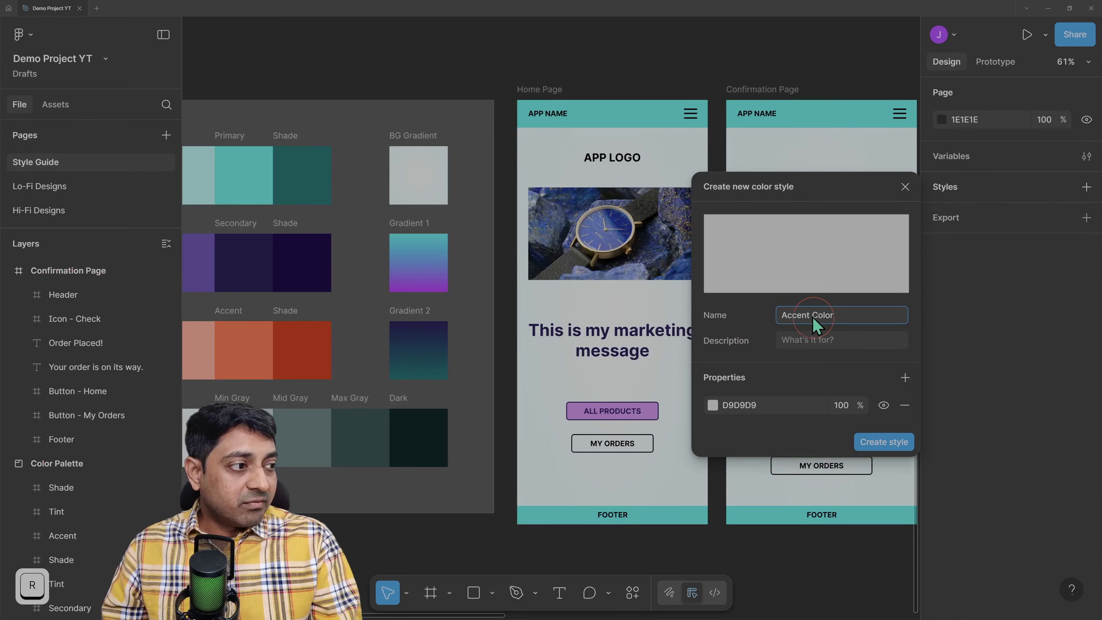
double_click(823, 315)
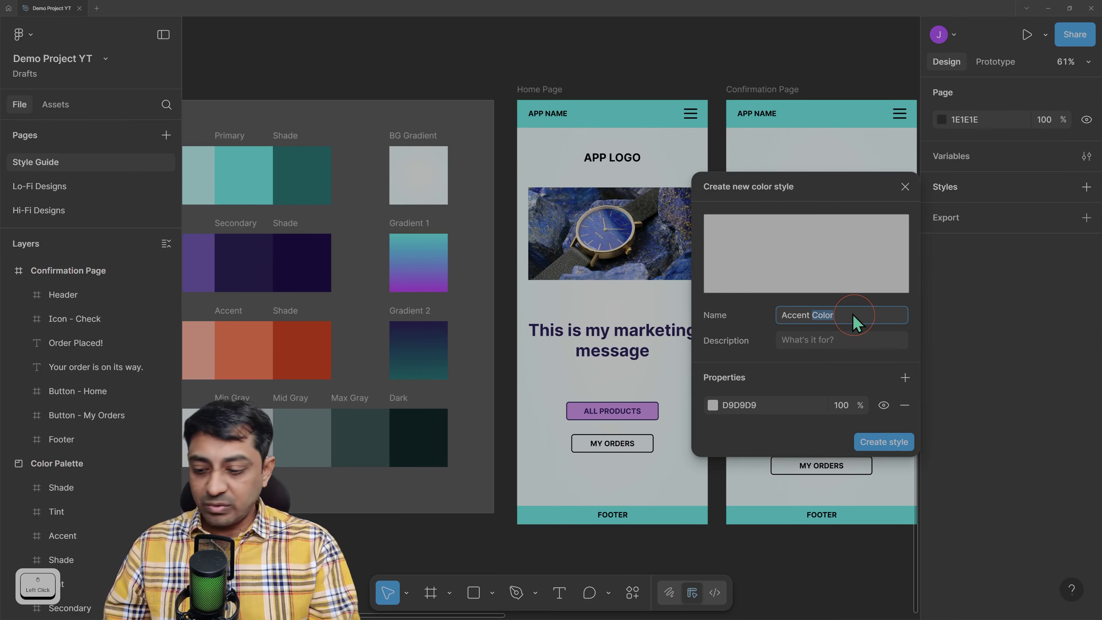
key("BackSpace")
key("BackSpace")
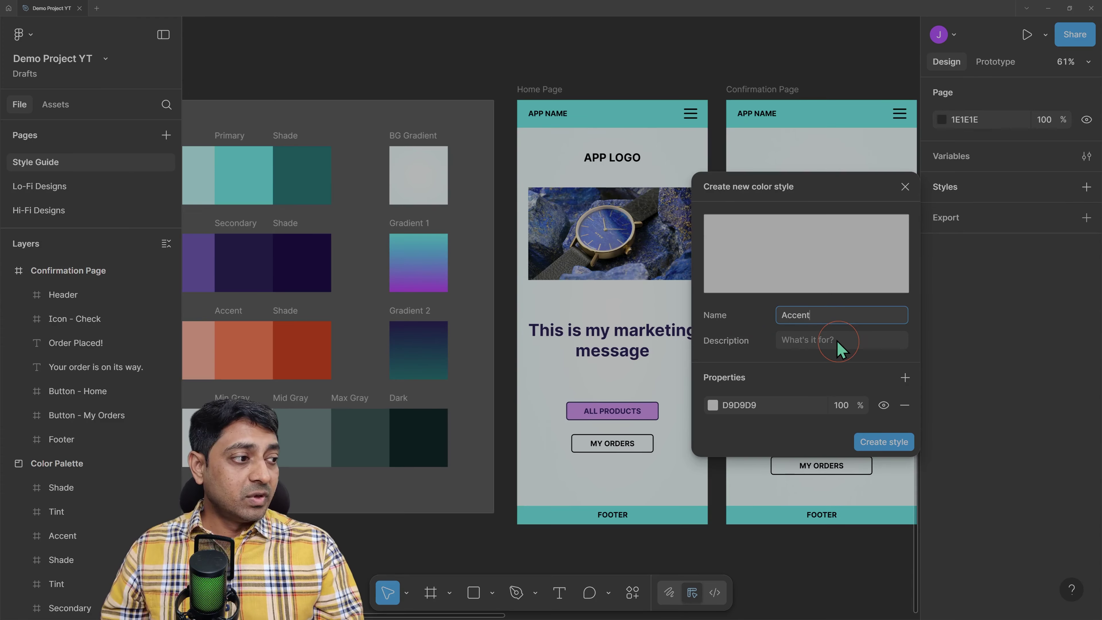
Give the Accent color style the description "This will be our highlight color."
left_click(839, 341)
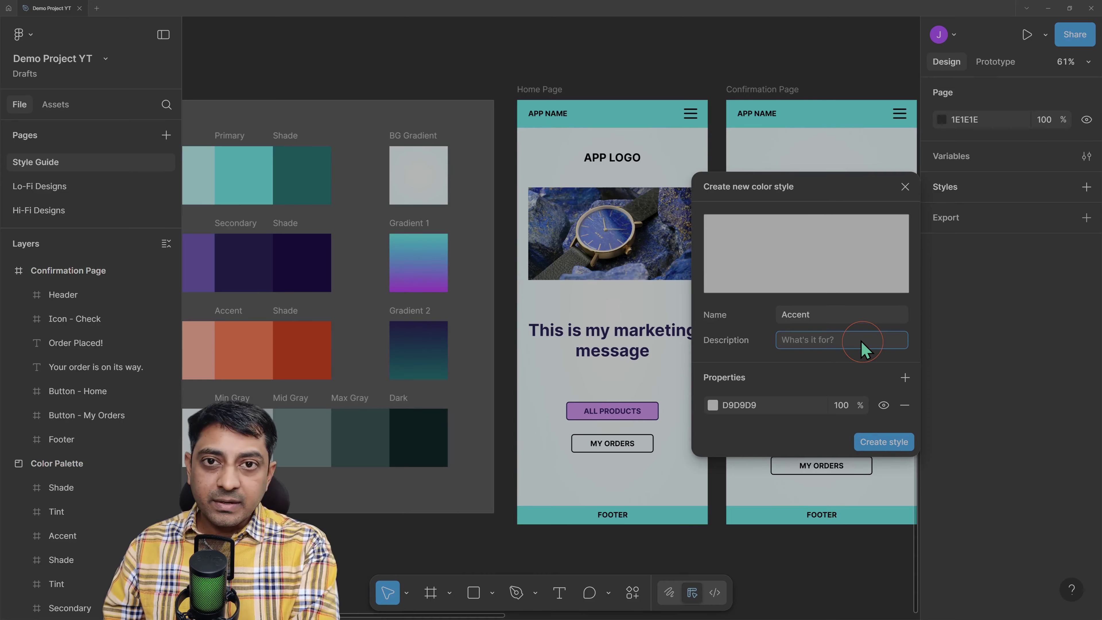
type("Thsi")
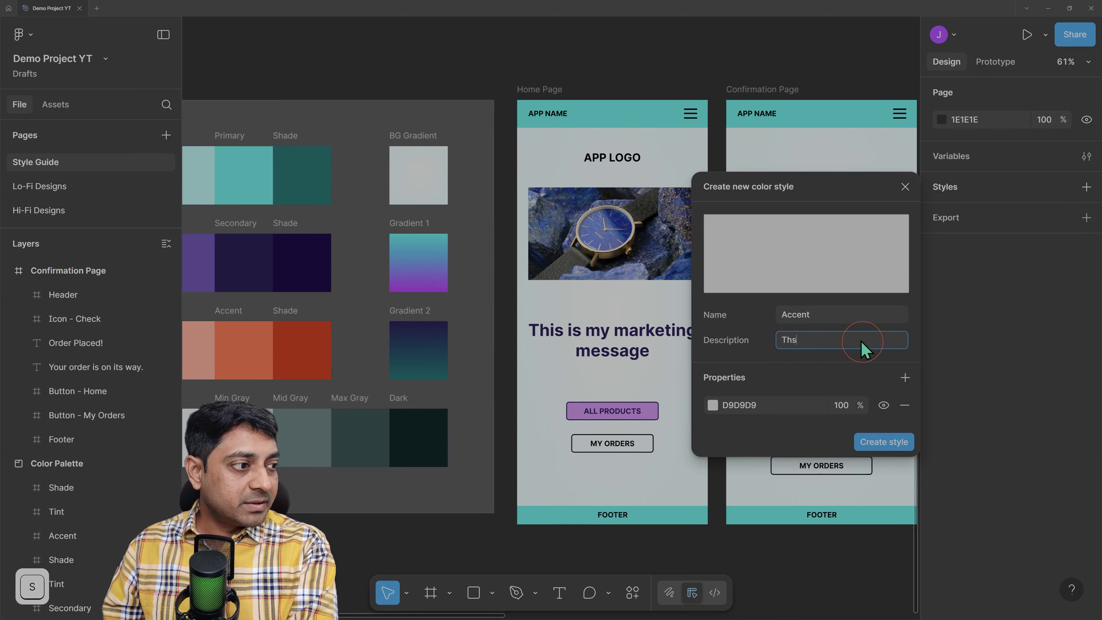
key("BackSpace")
key("BackSpace")
type("is will")
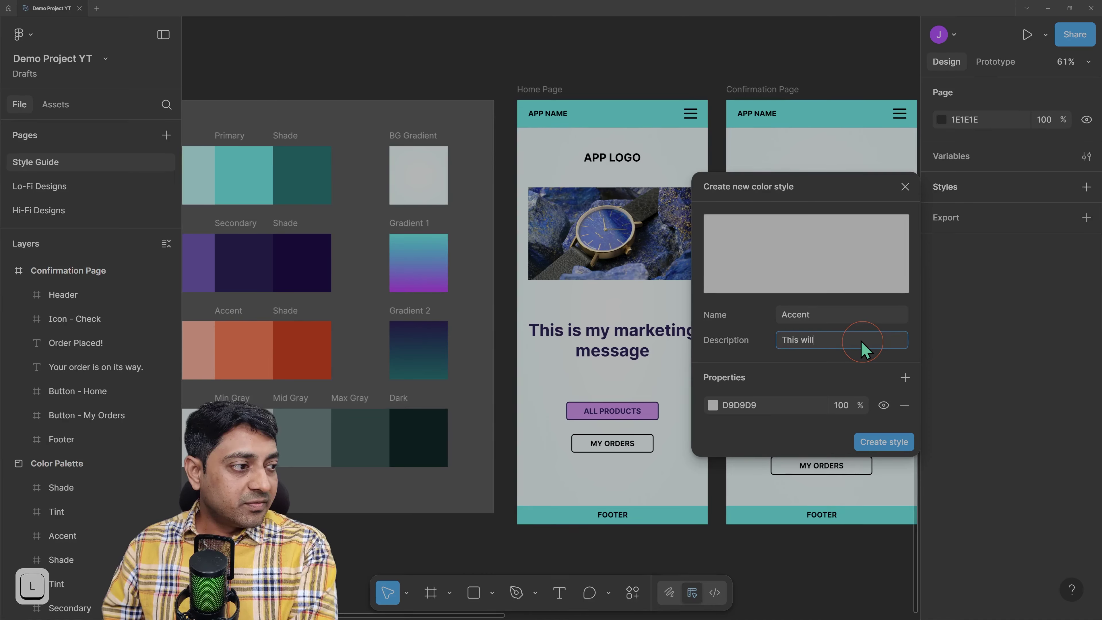
type(" be our hi")
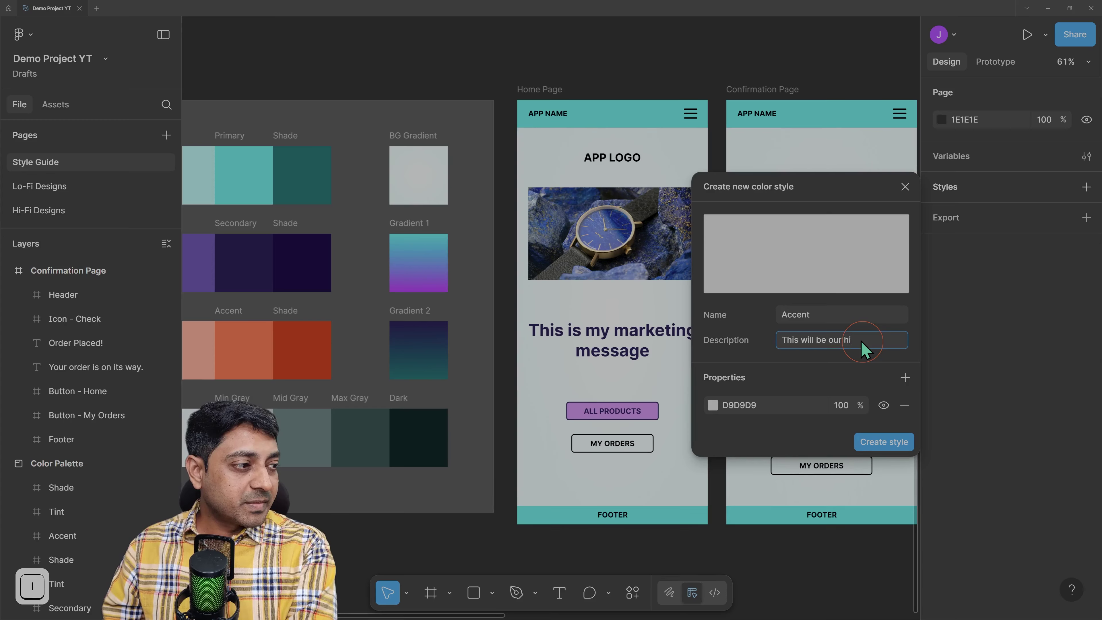
type("ghlight ")
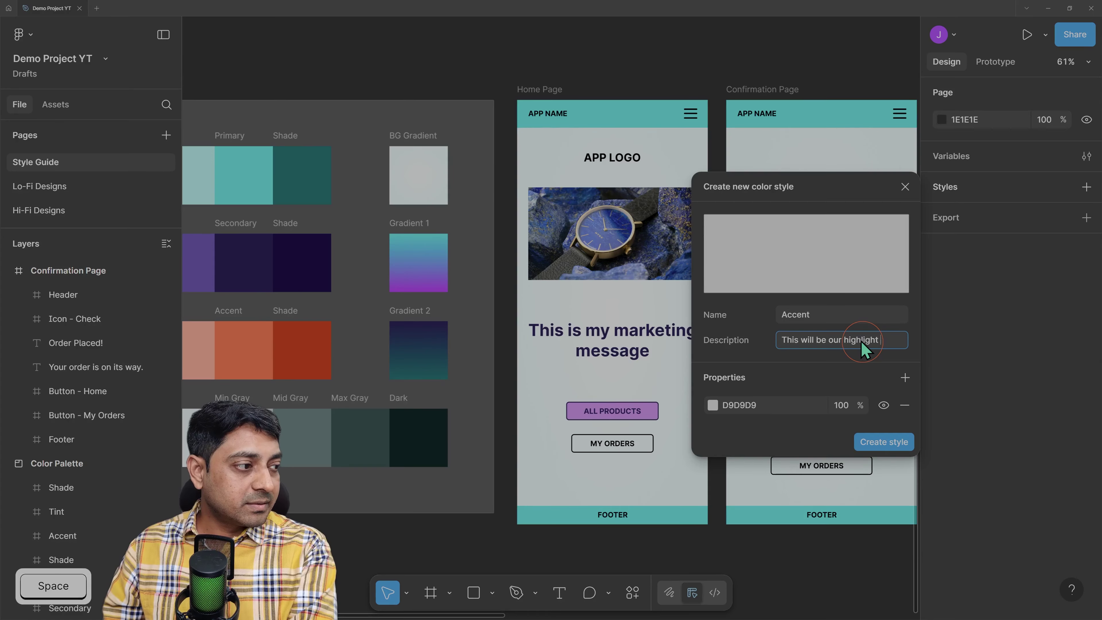
type("color.")
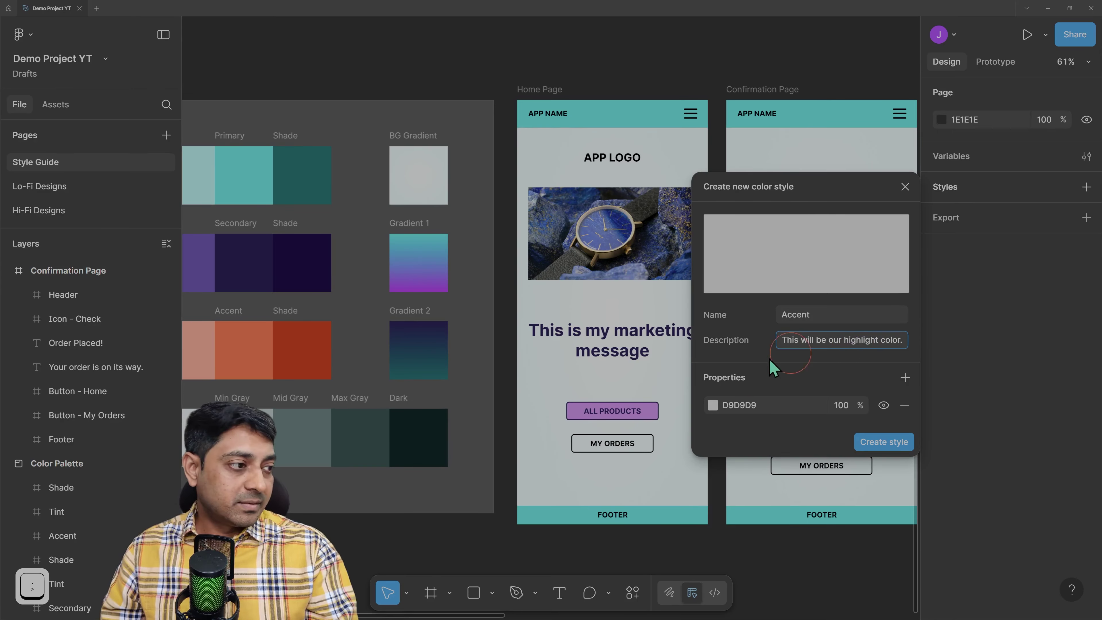
Try to sample the palette's orange Accent swatch as the color of the new style with the eyedropper
left_click(714, 406)
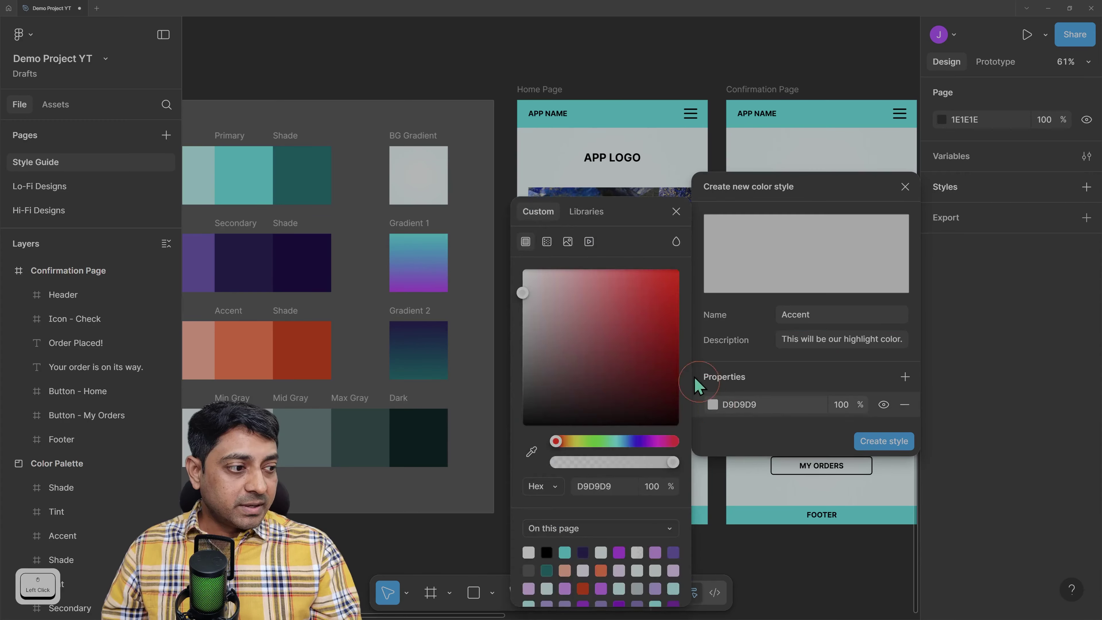
left_click(532, 453)
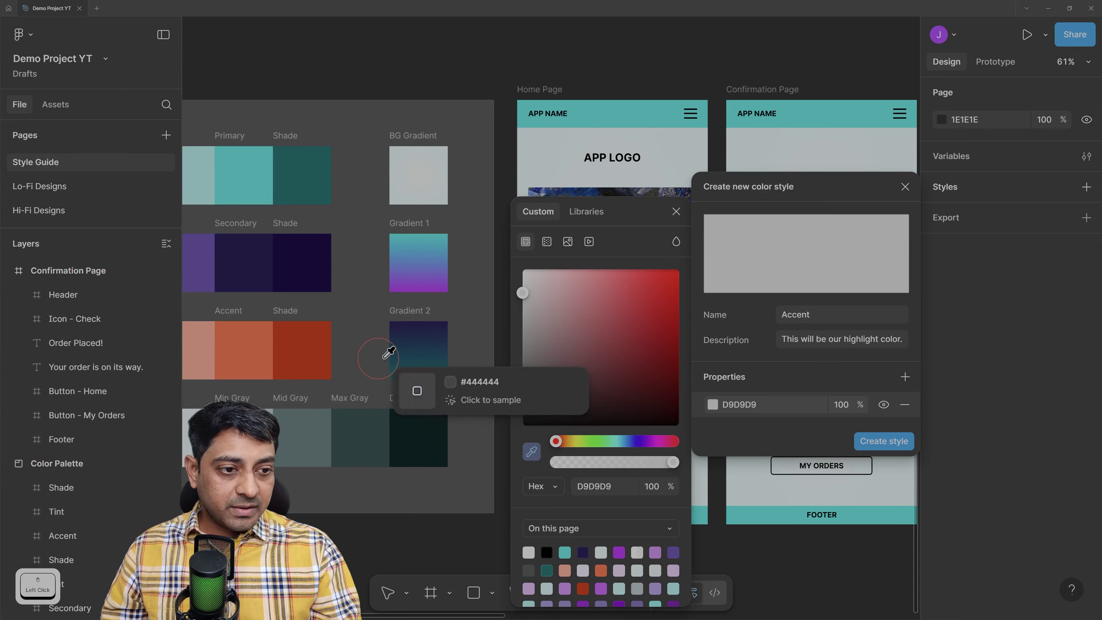
left_click(240, 346)
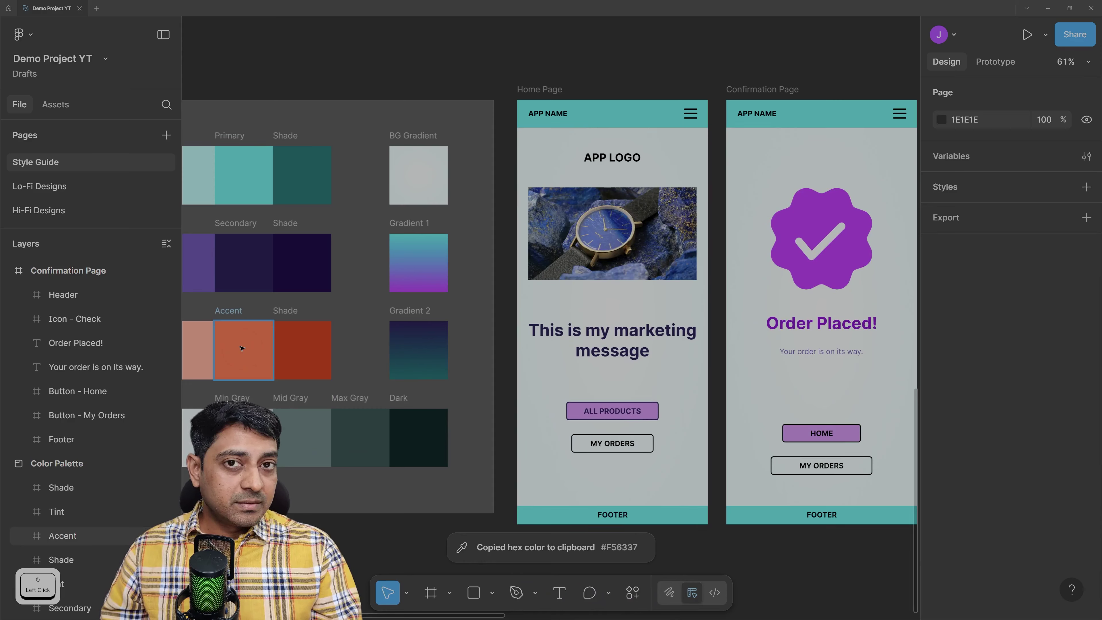
key("Escape")
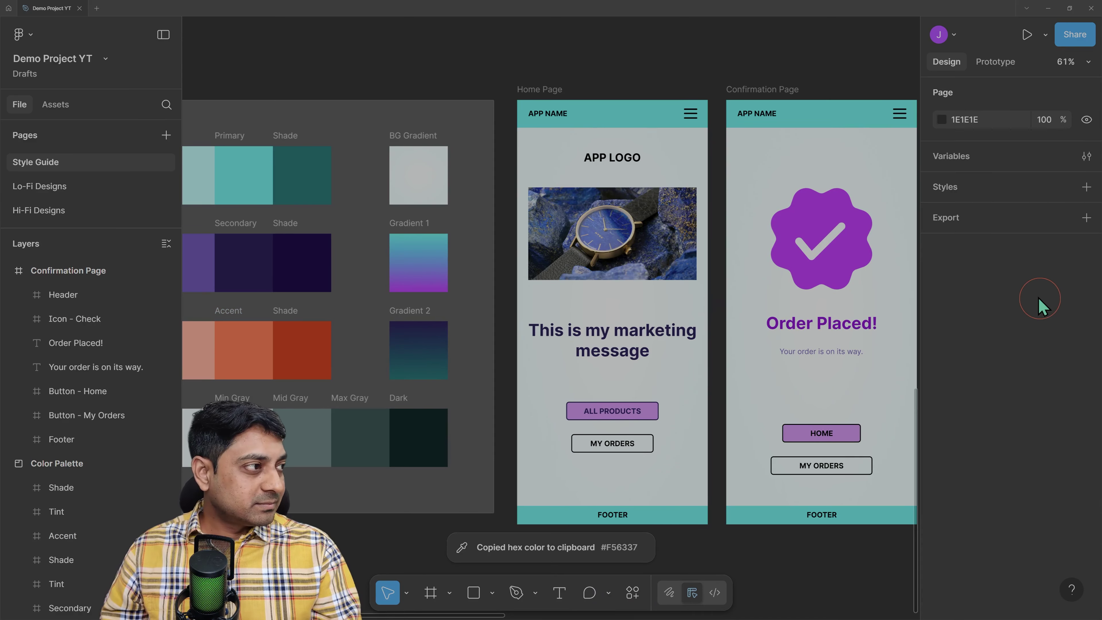
Start another color style named Accent and try to sample its color from the palette's Accent swatch
left_click(1087, 187)
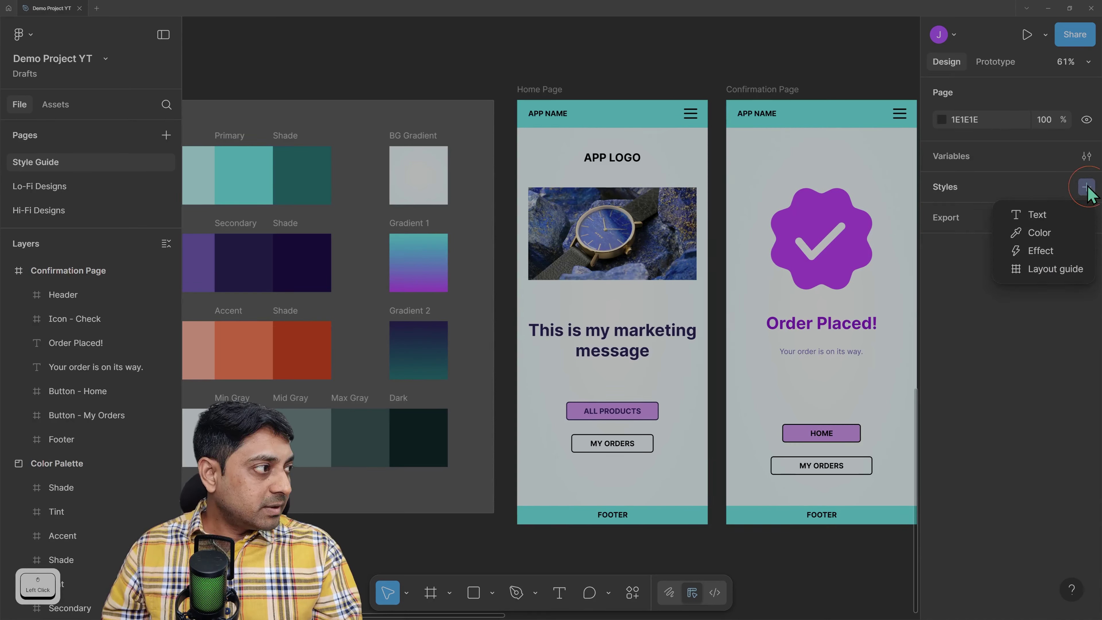
left_click(1033, 238)
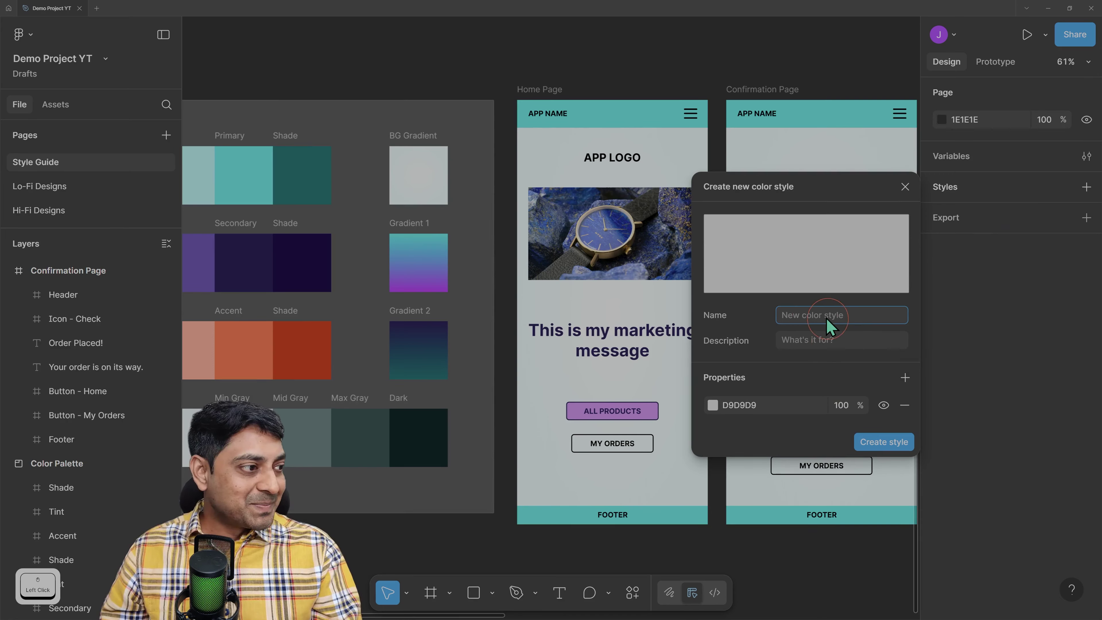
left_click(818, 316)
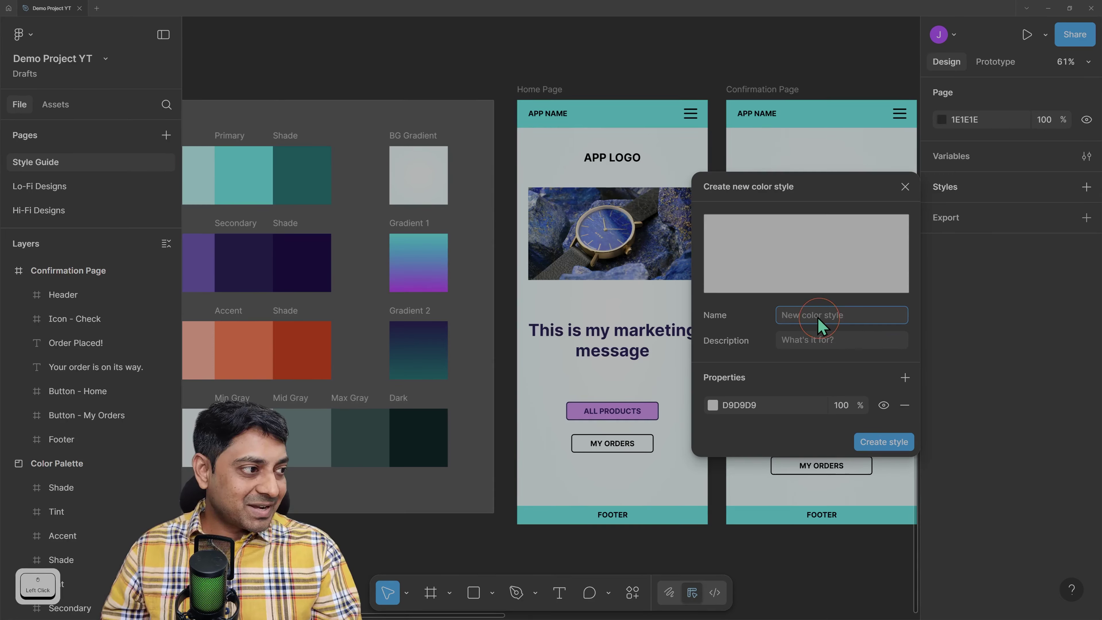
type("Accent")
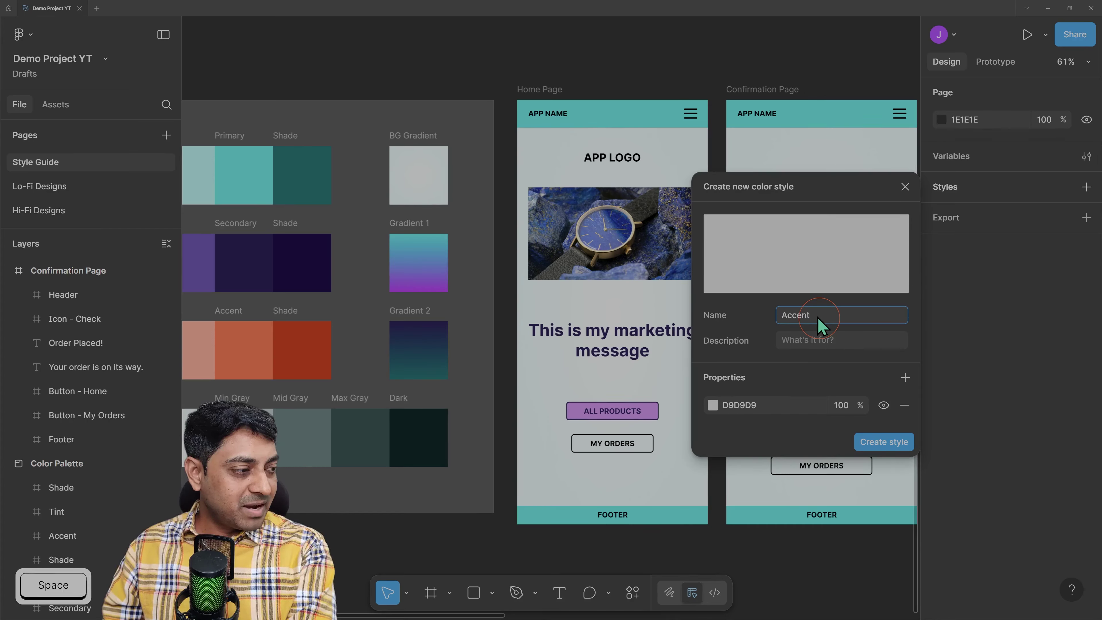
key("Tab")
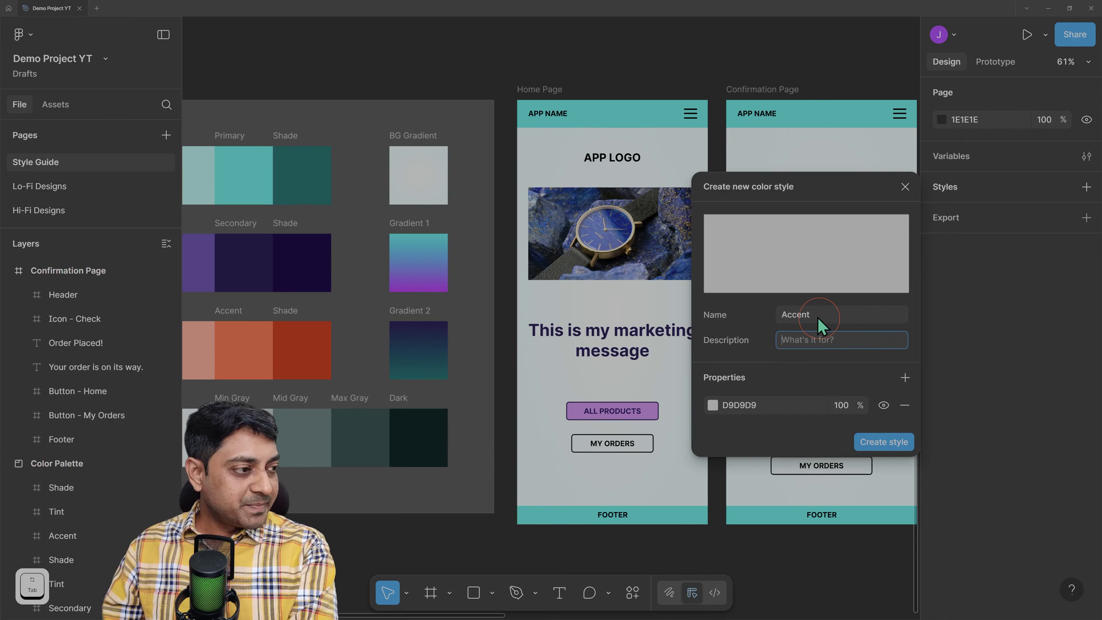
left_click(712, 406)
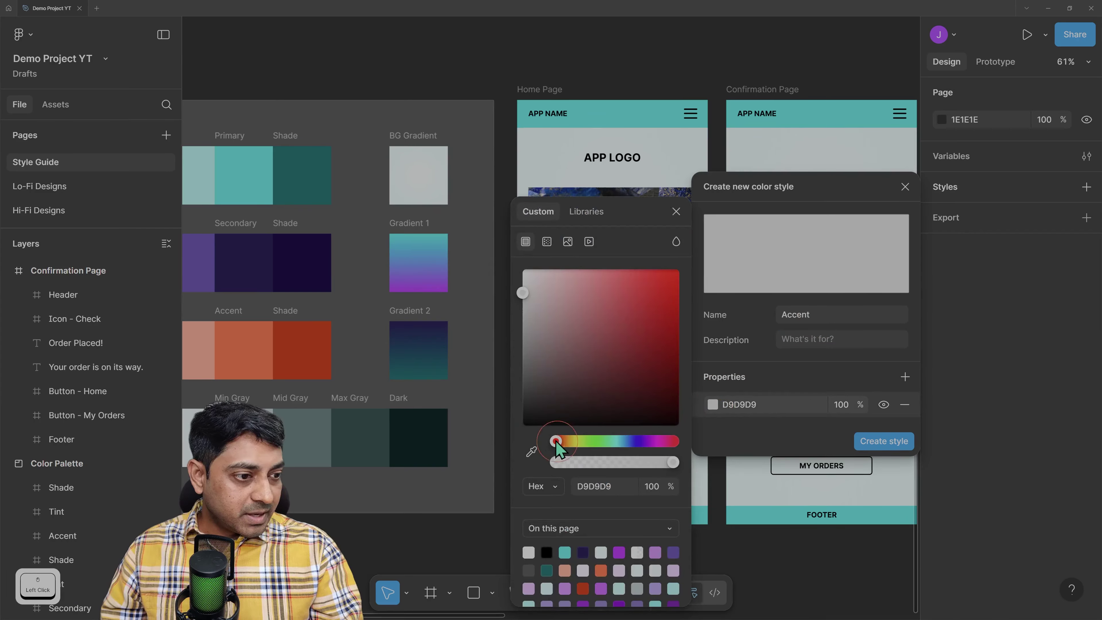
left_click(533, 459)
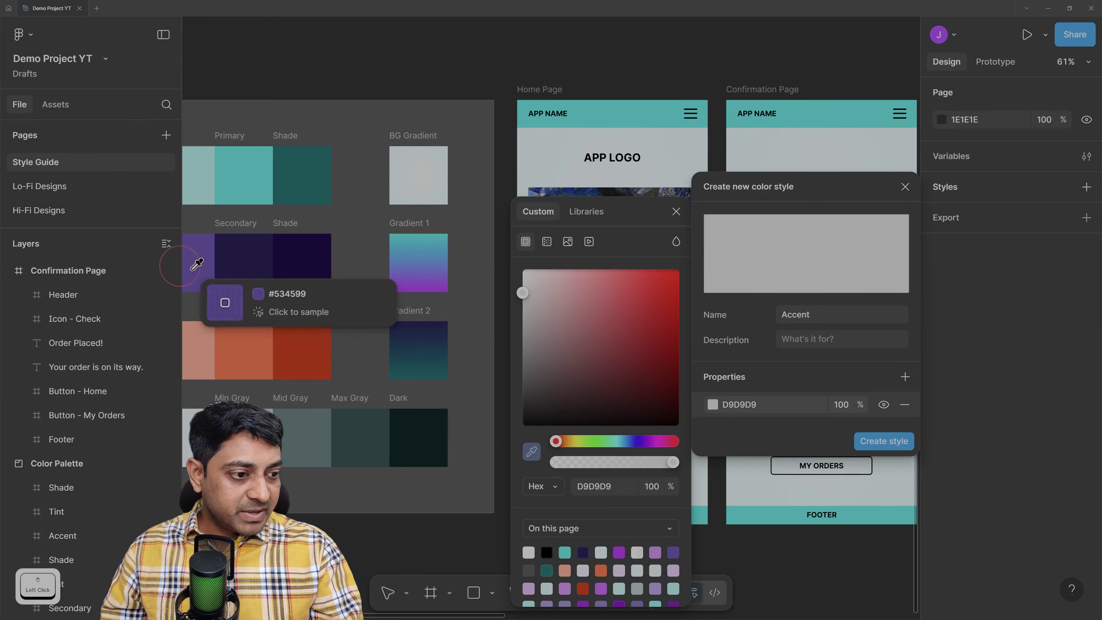
left_click(244, 352)
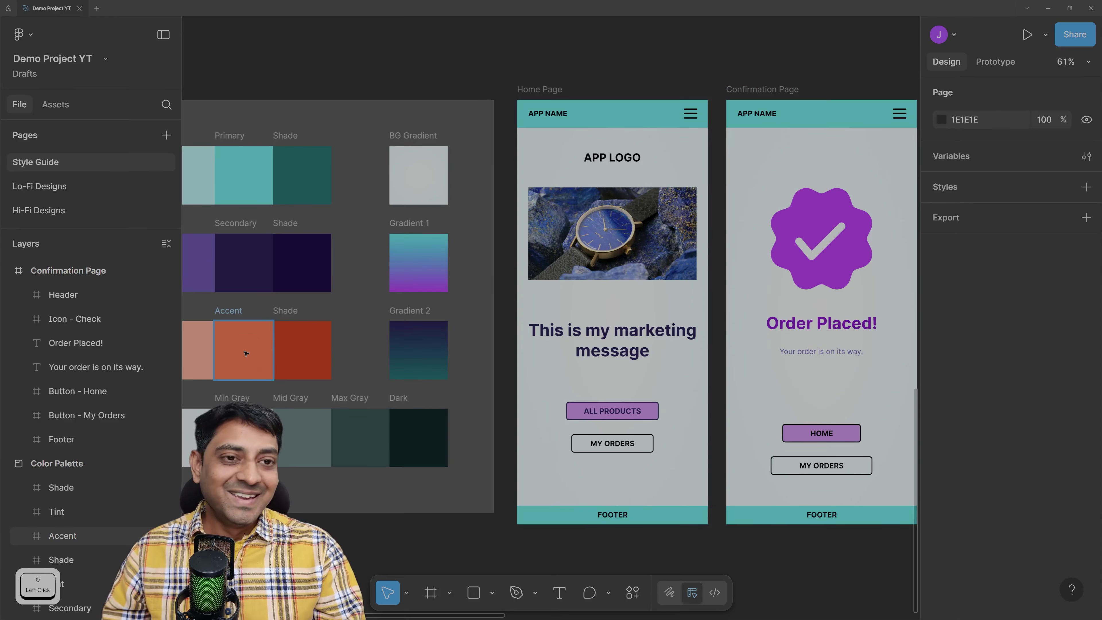
left_click(1086, 188)
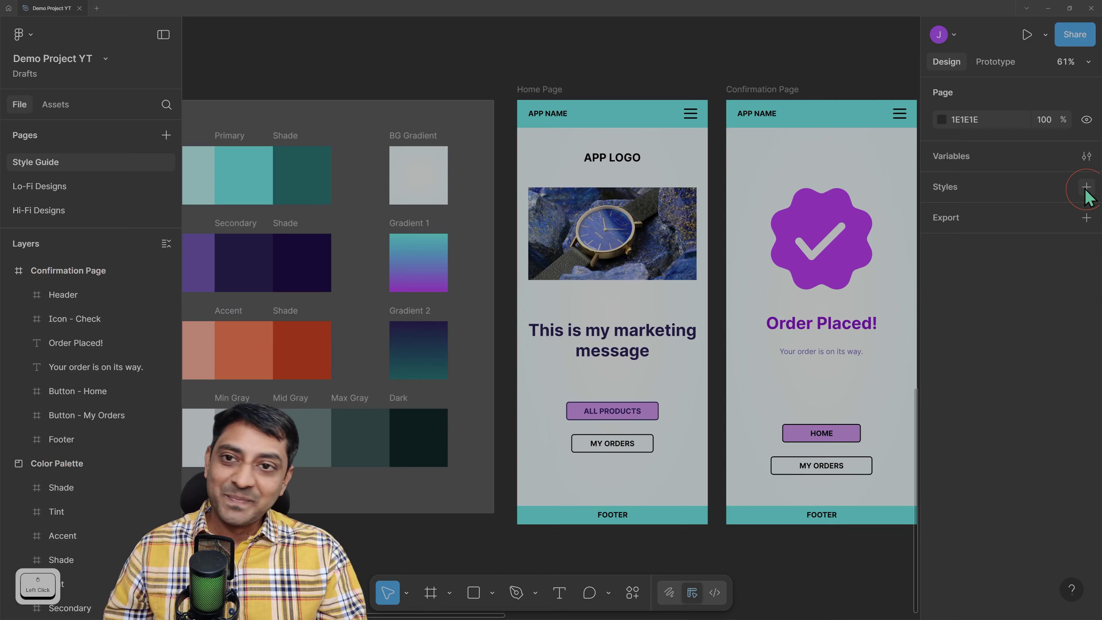
left_click(1086, 188)
left_click(1051, 228)
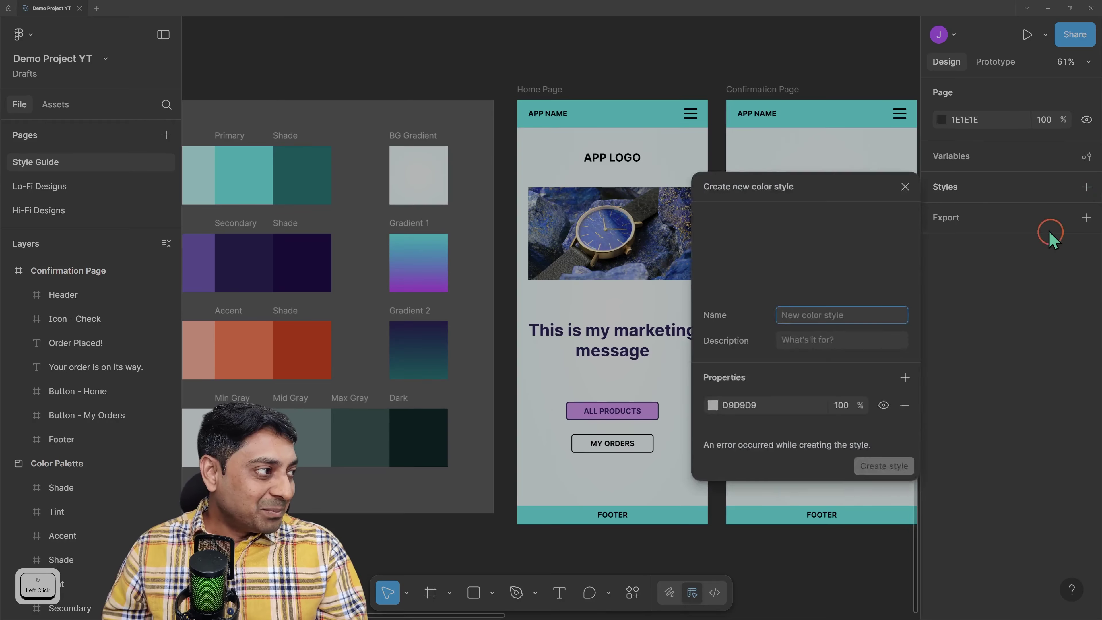
left_click(713, 406)
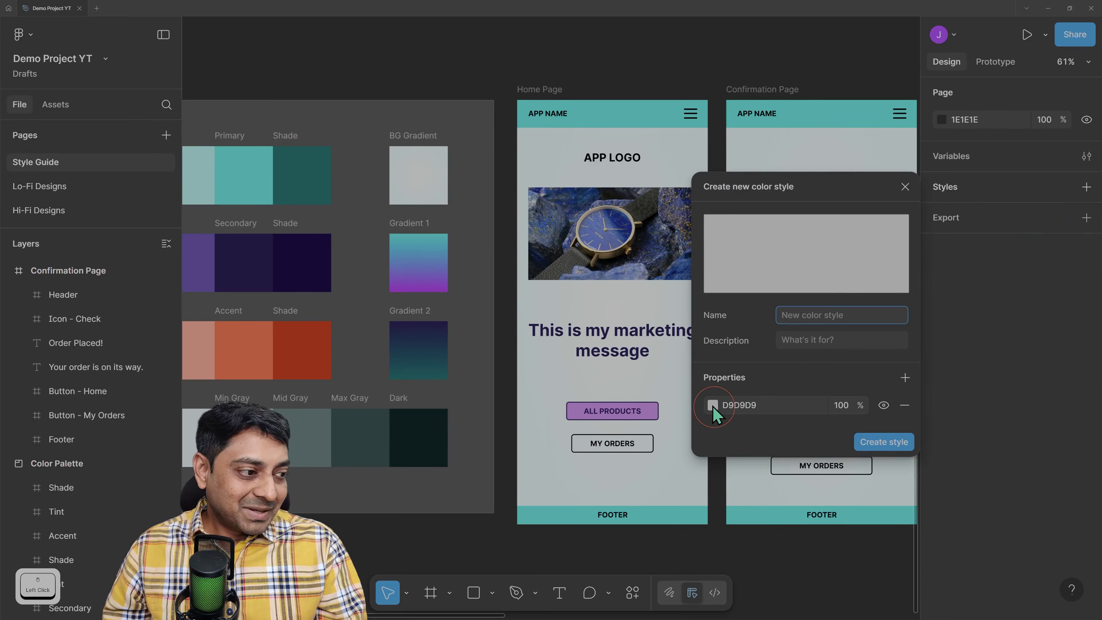
left_click(713, 406)
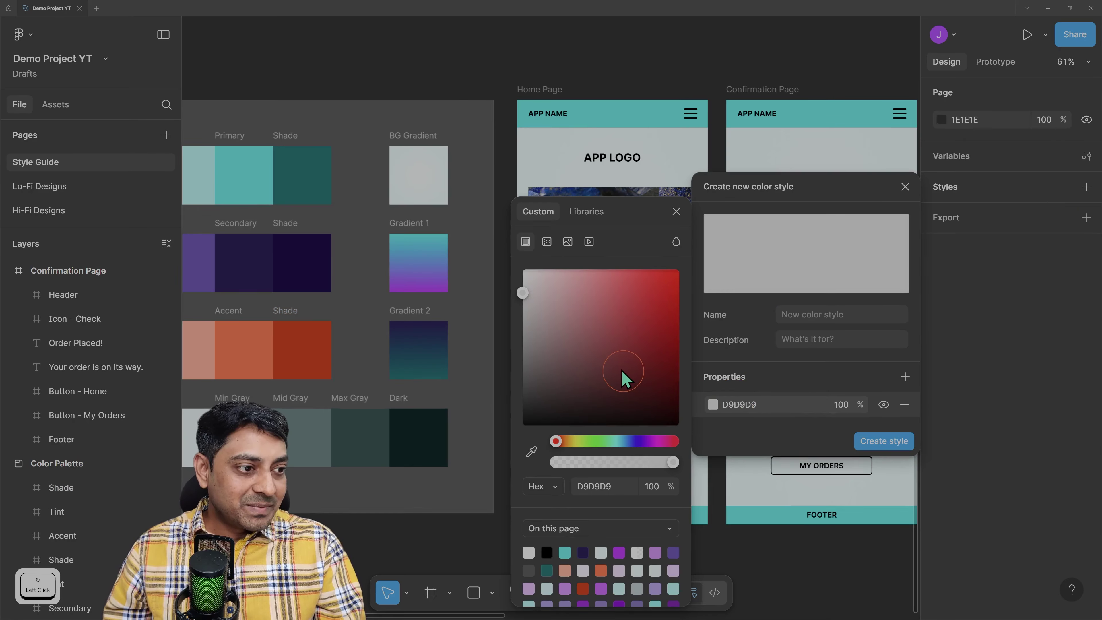
left_click(776, 313)
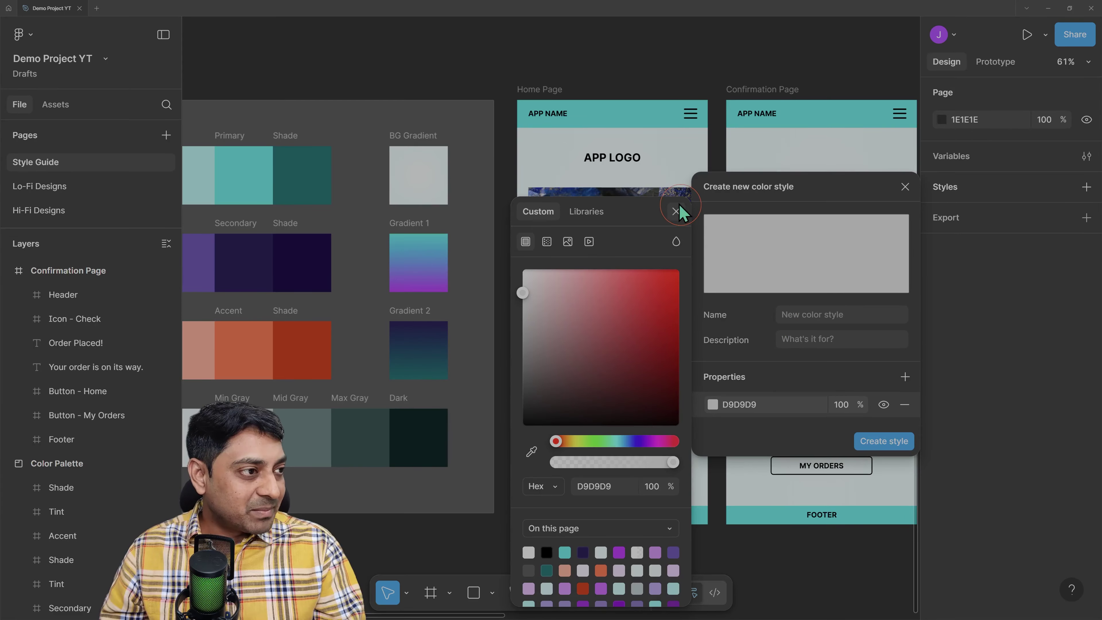
left_click(676, 211)
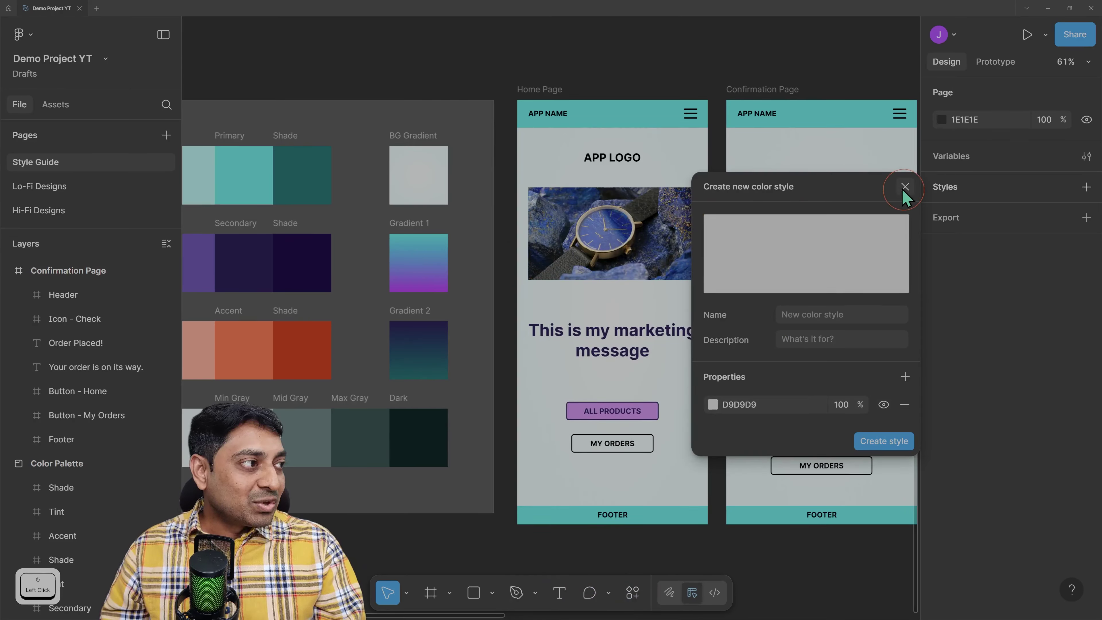
left_click(260, 353)
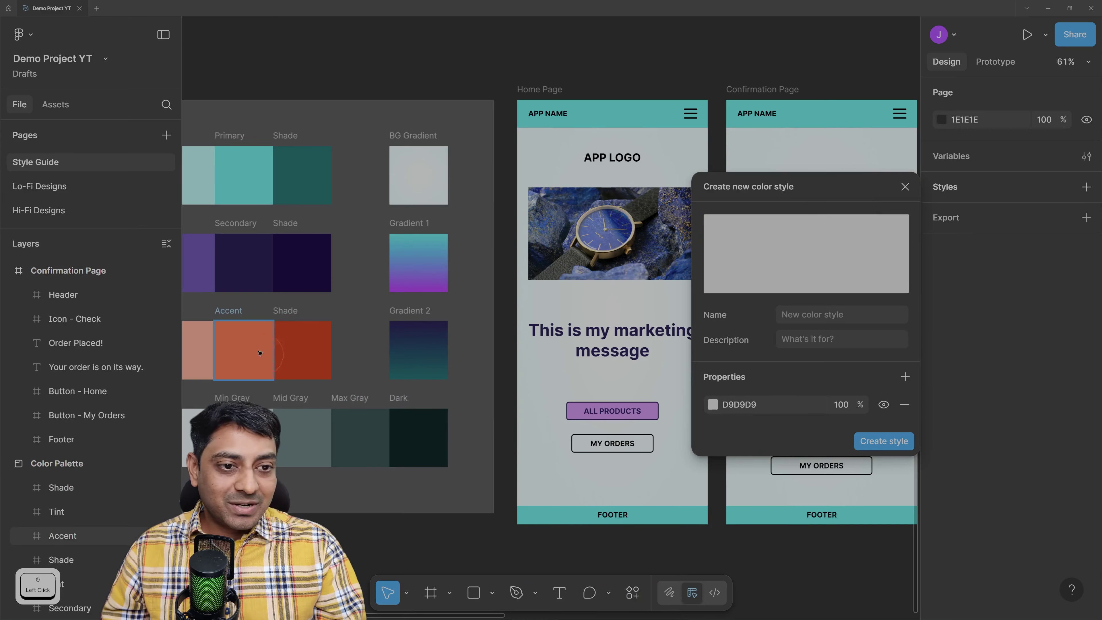
Copy the fill hex value of the Accent swatch in the color palette
left_click(234, 346)
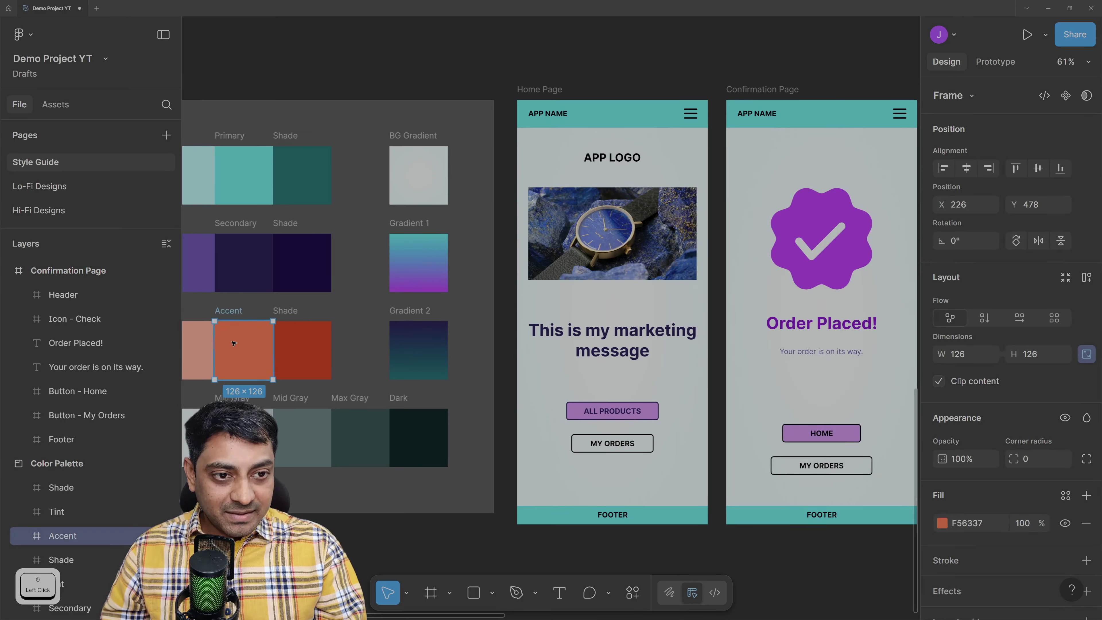
scroll(1033, 490, "down", 2)
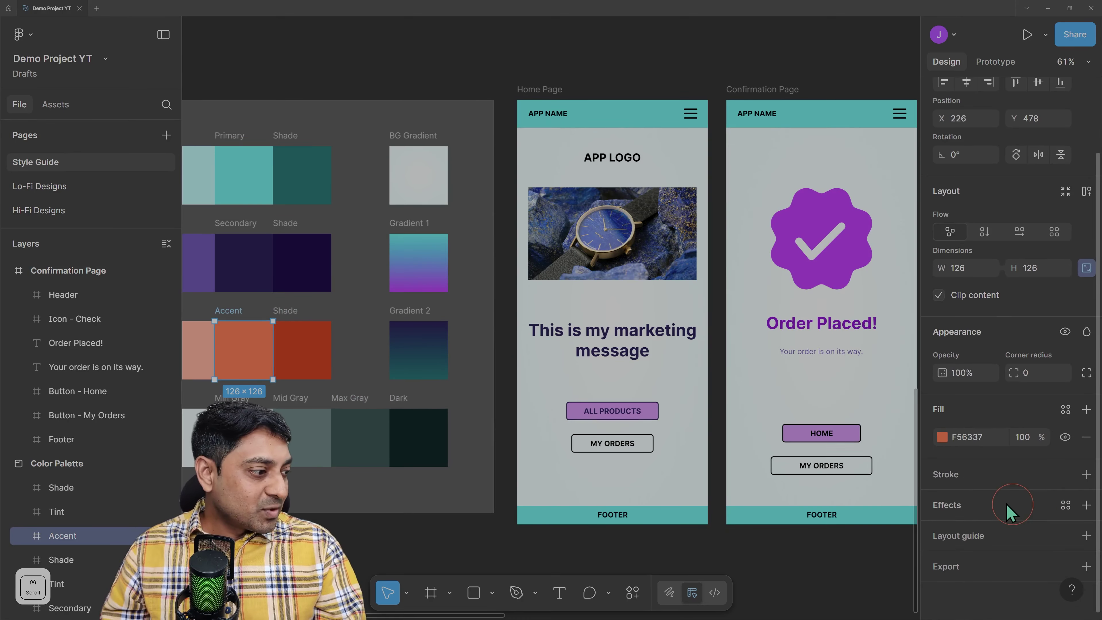
left_click(978, 443)
key("ctrl+c")
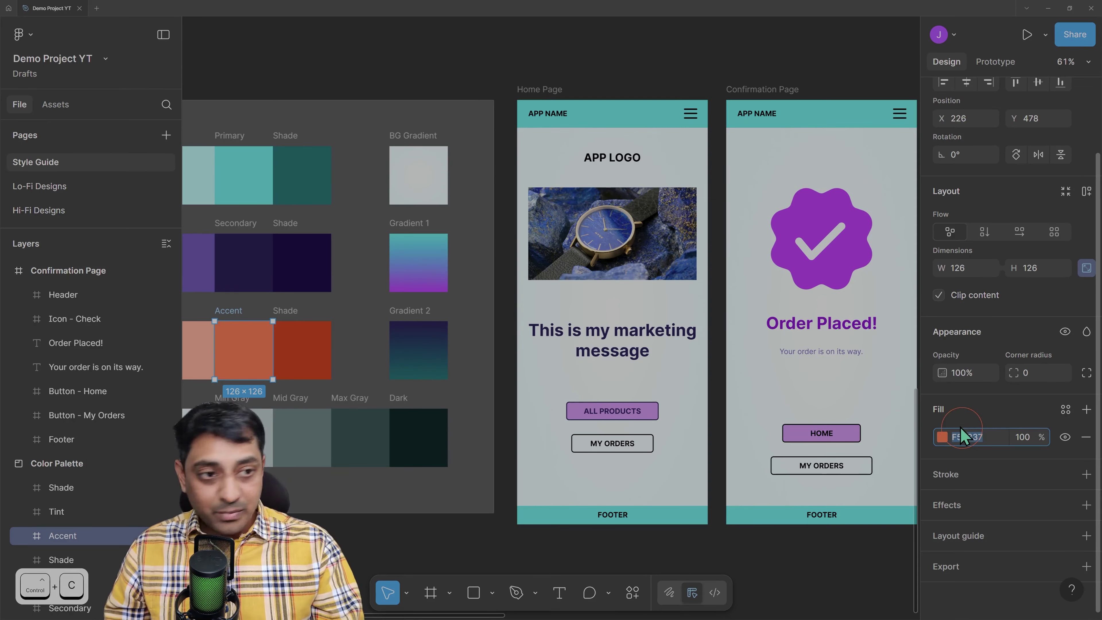
Start a new color style for the file and set its color to the copied hex F56337
left_click(771, 57)
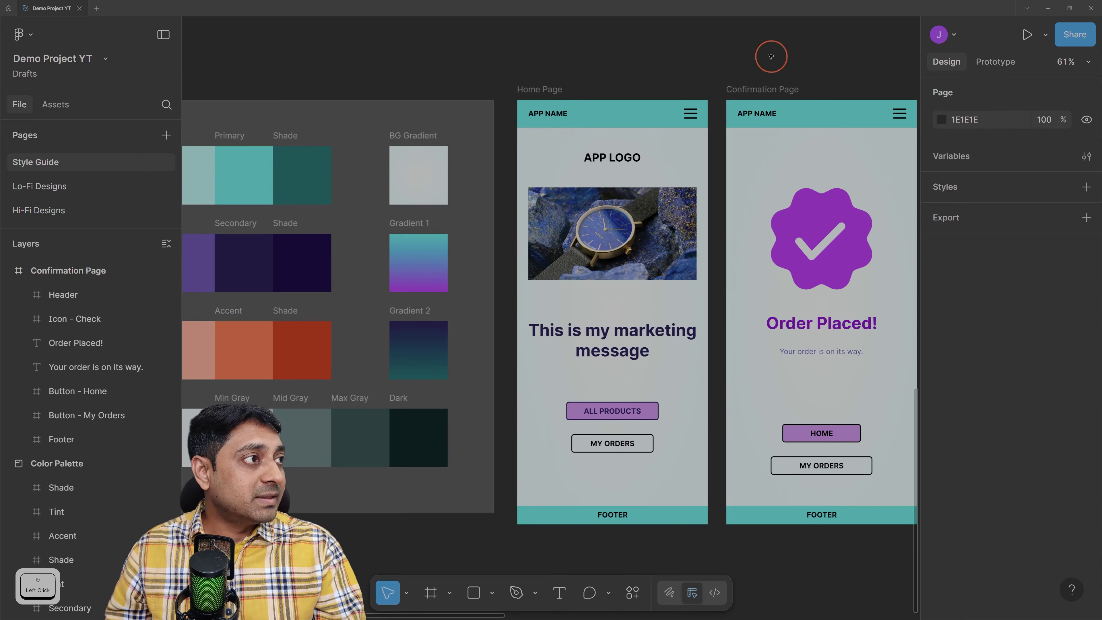
left_click(1087, 187)
left_click(1045, 233)
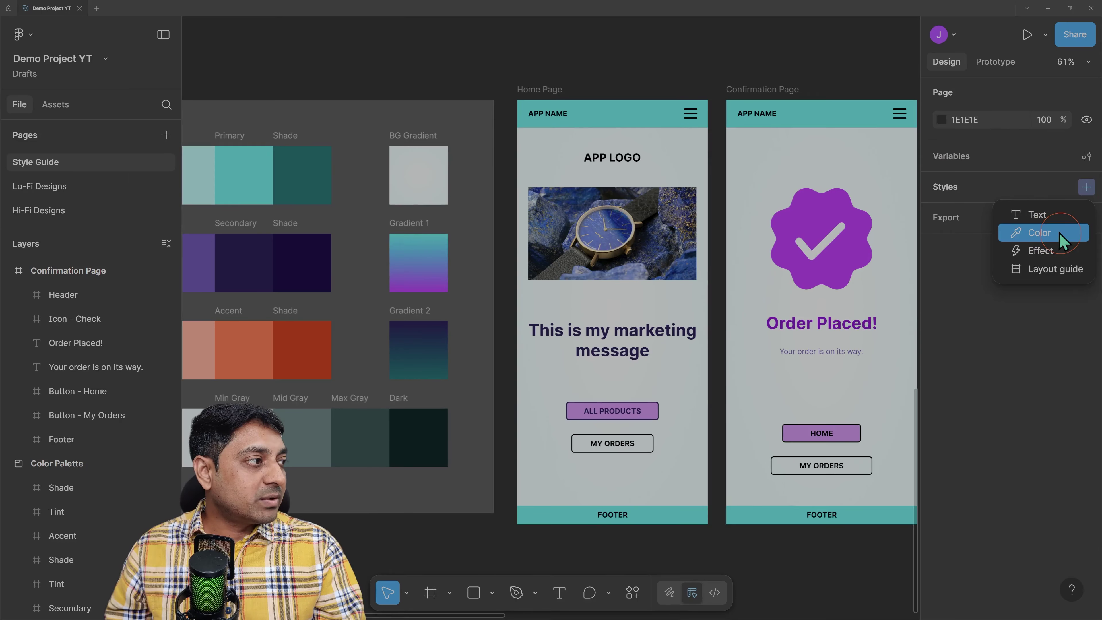
left_click(1060, 232)
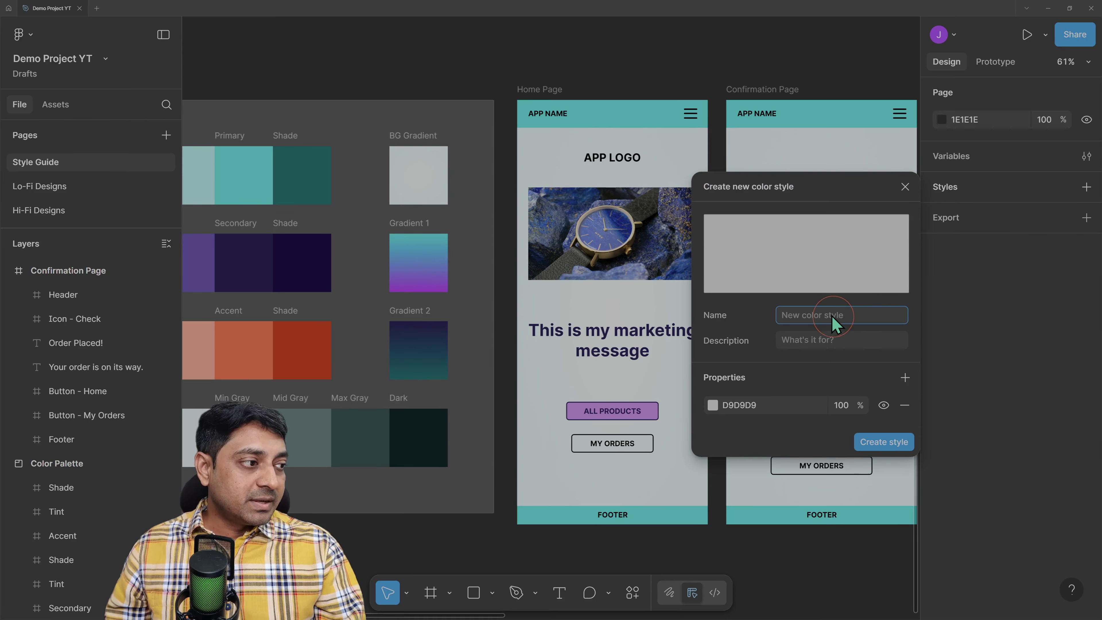
left_click(758, 405)
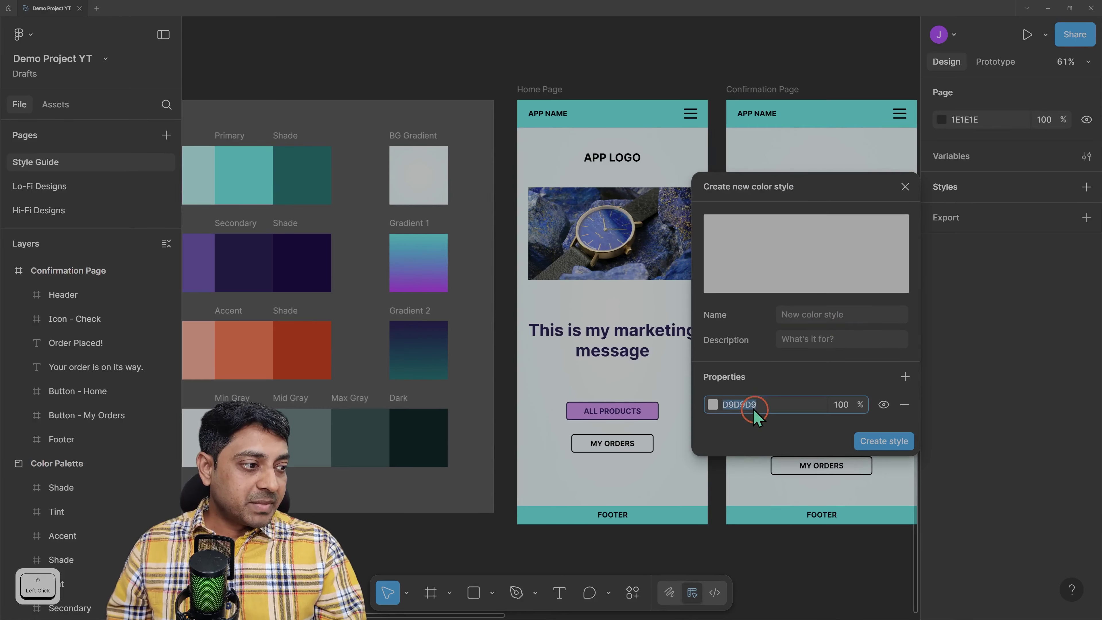
key("ctrl")
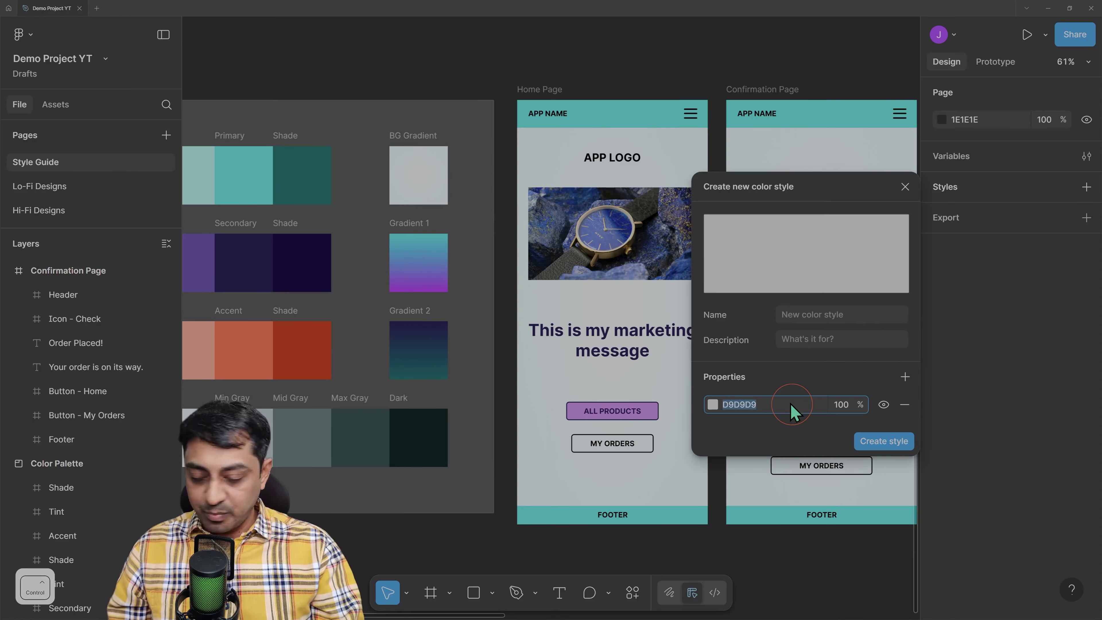
key("ctrl+v")
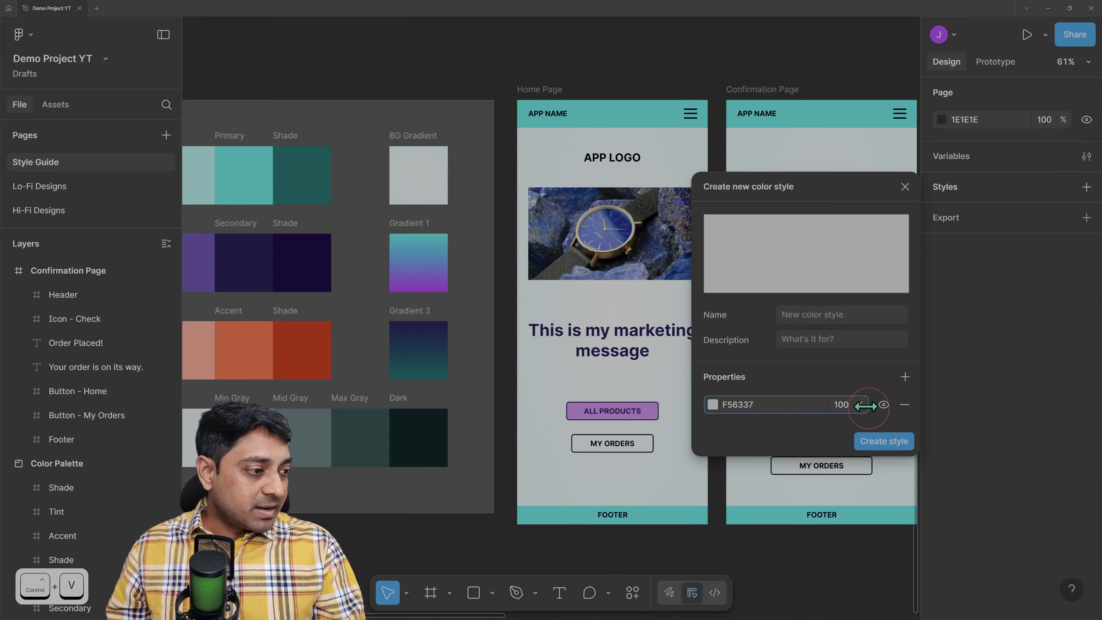
Name the new orange color style Accent
left_click(805, 316)
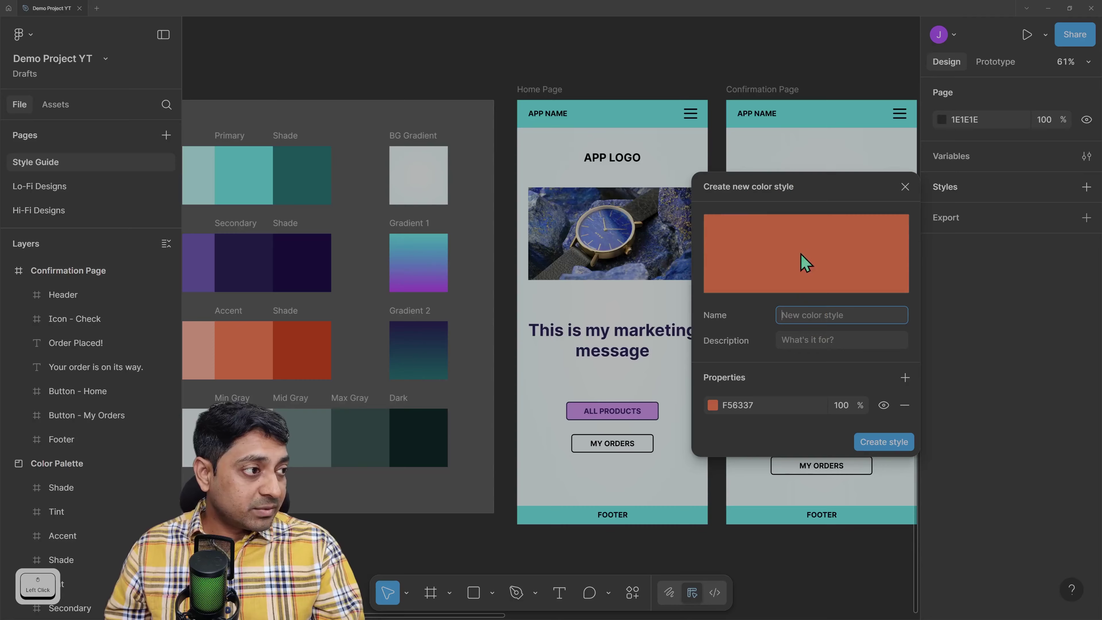
left_click(807, 323)
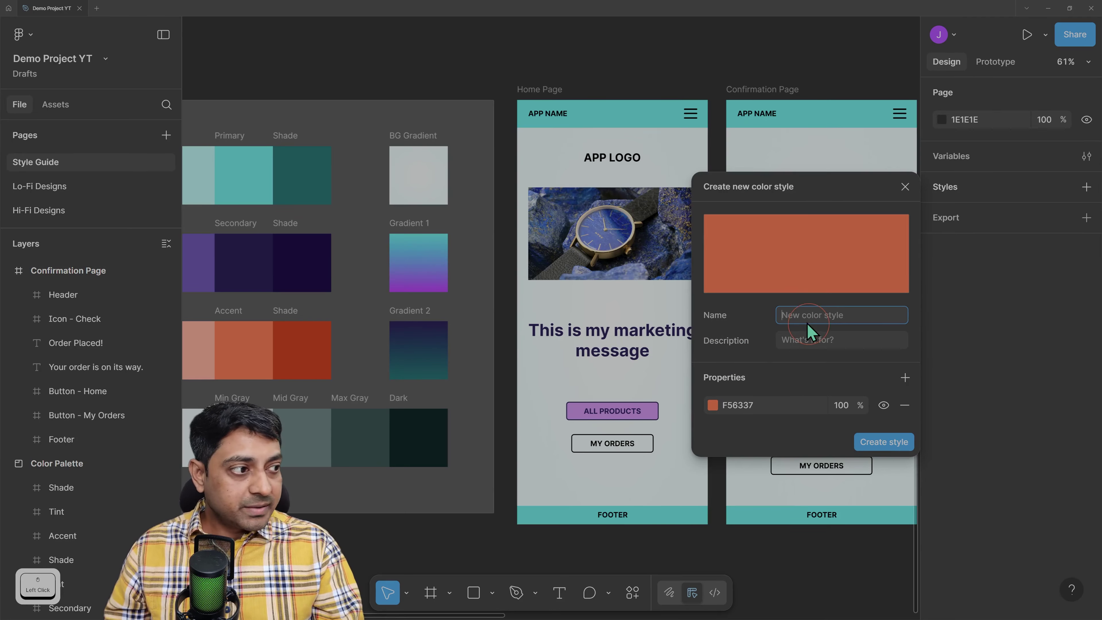
type("A")
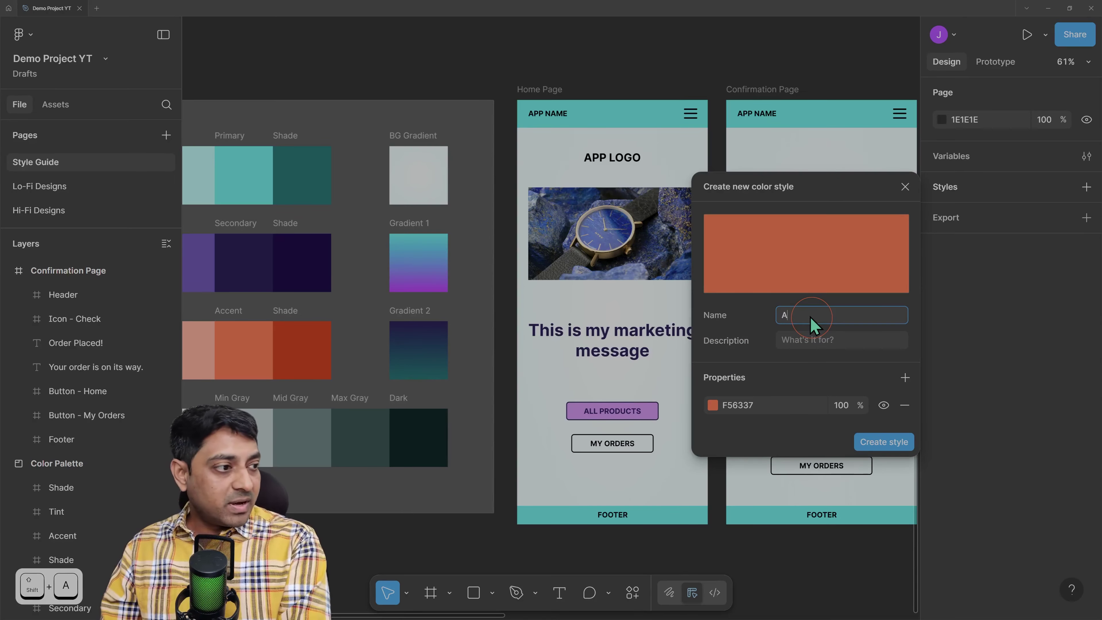
type("ccent")
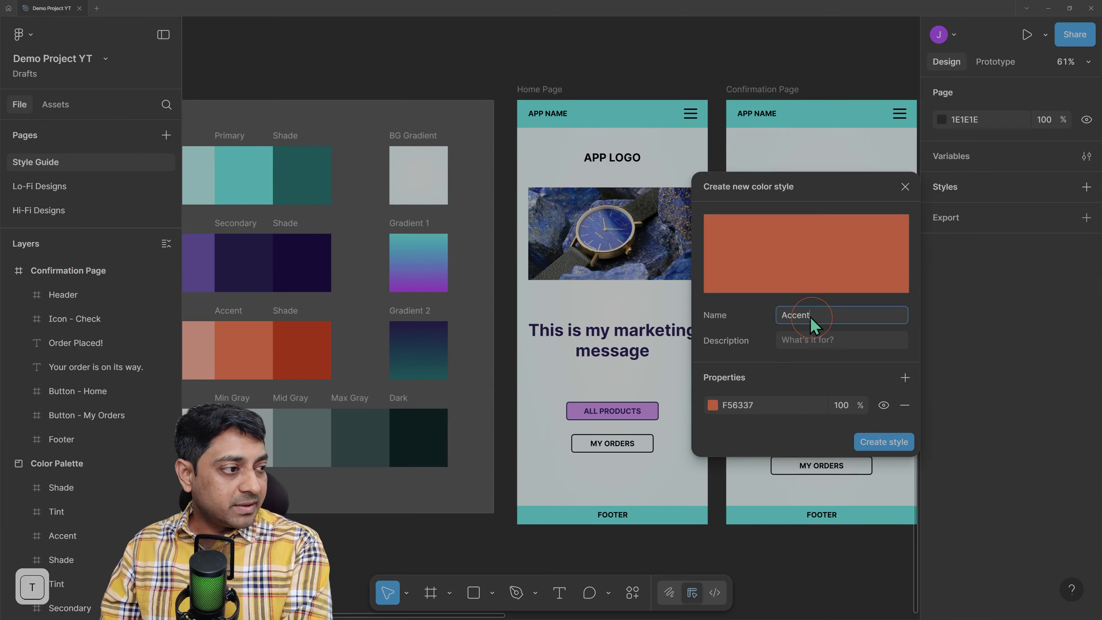
Describe the Accent color style as "This is our highlight color." and create it
left_click(793, 343)
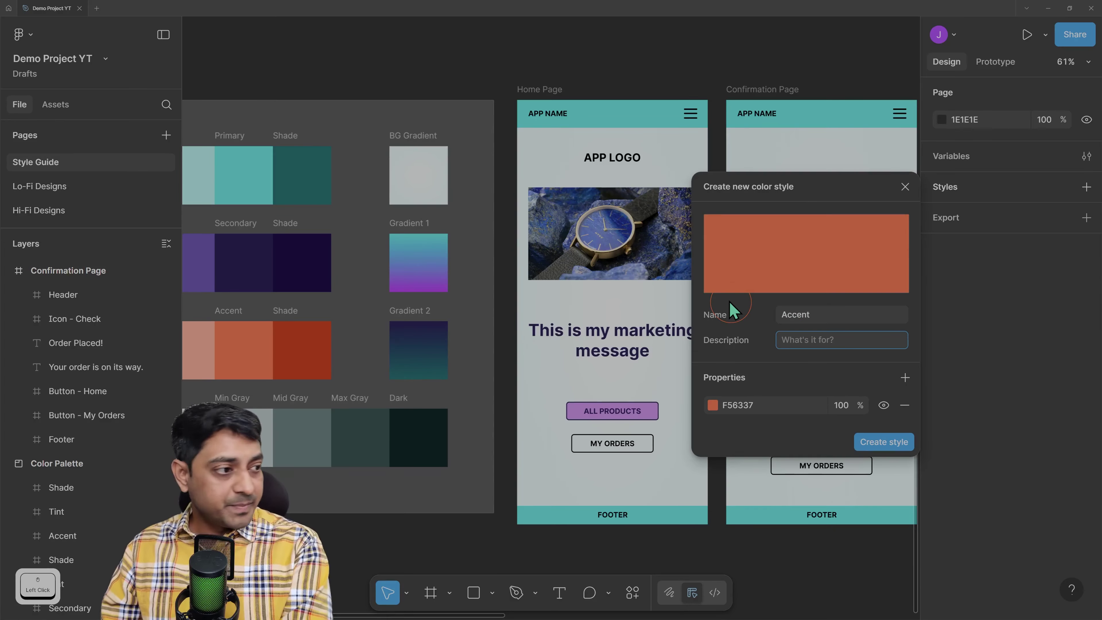
type("This ")
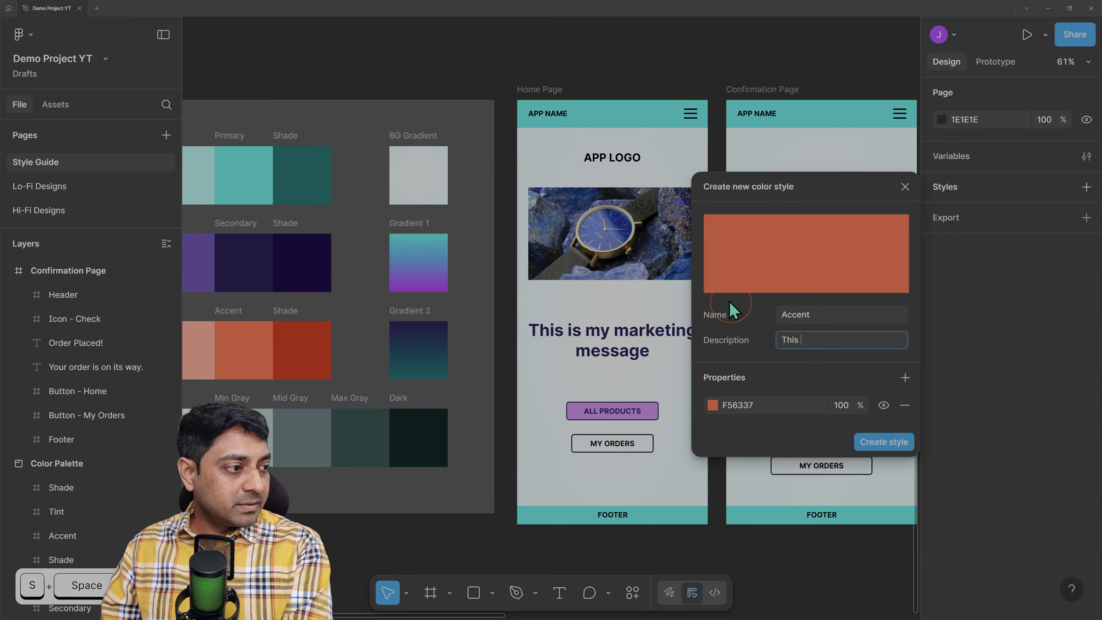
type("is our ")
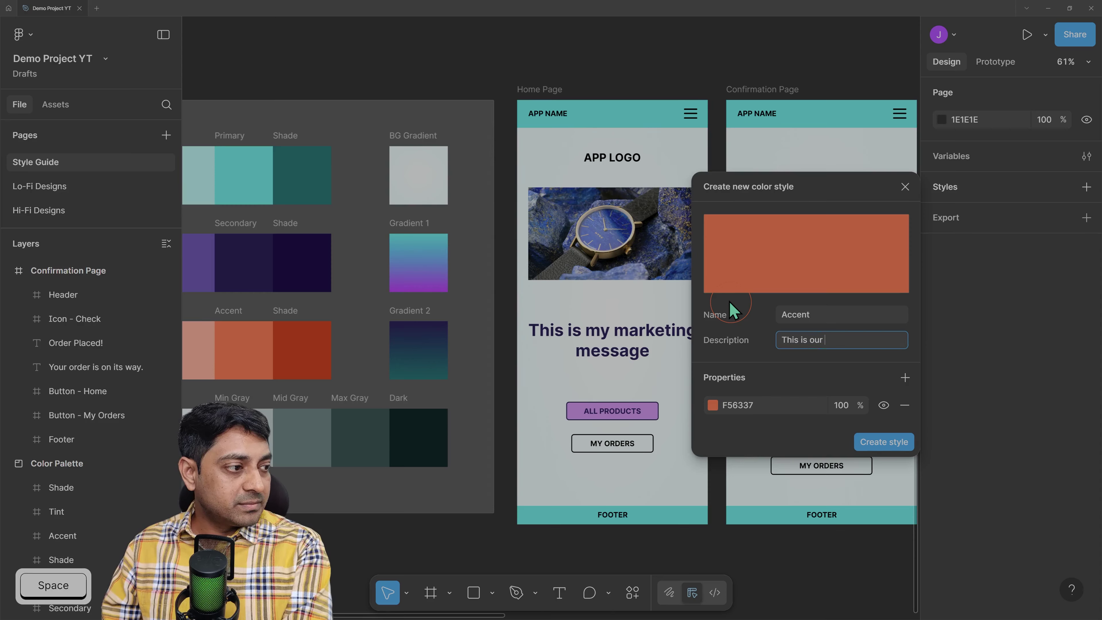
type("highlight ")
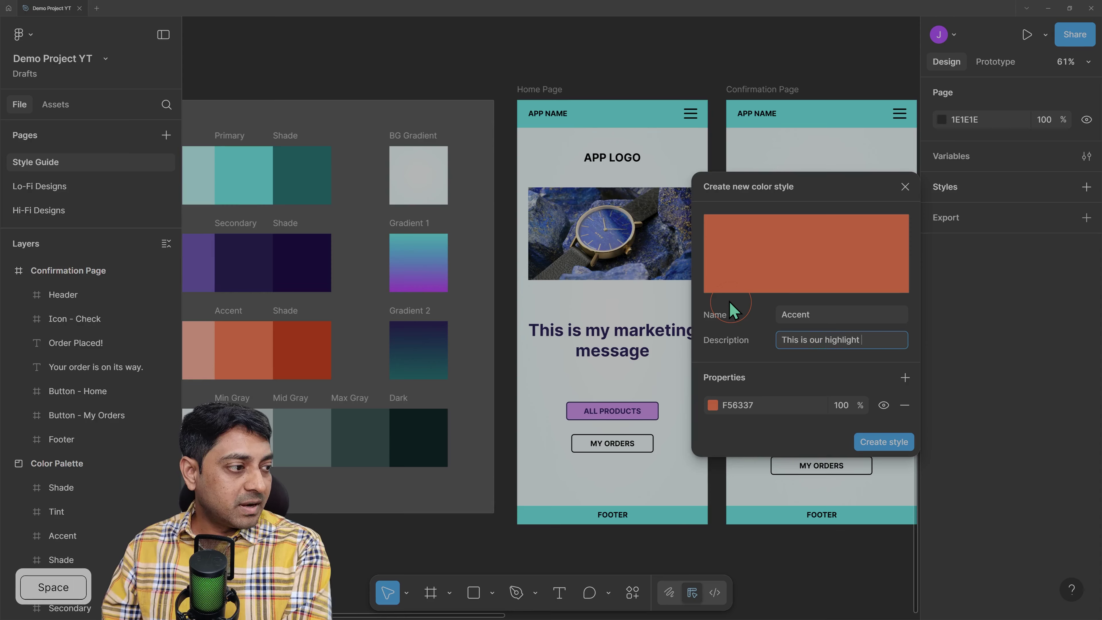
type("color.")
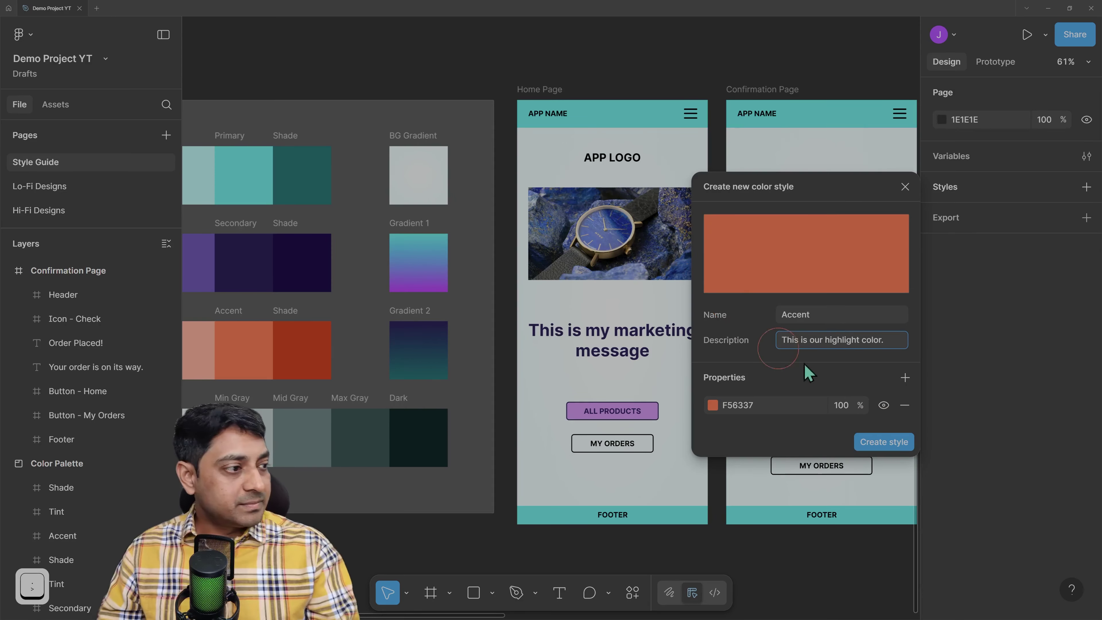
left_click(875, 443)
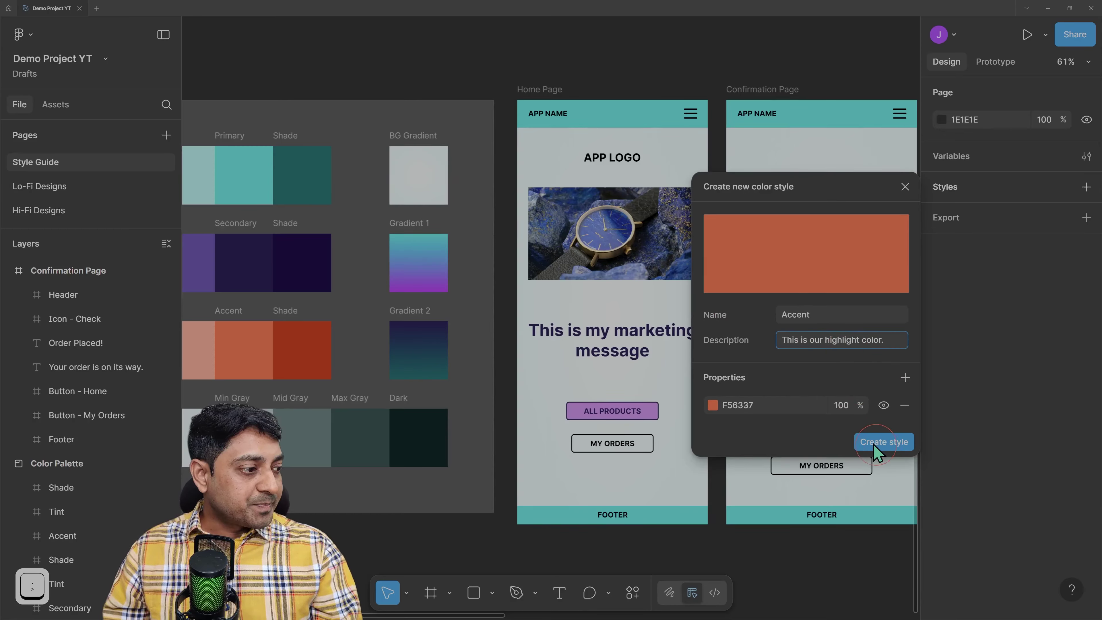
left_click(990, 381)
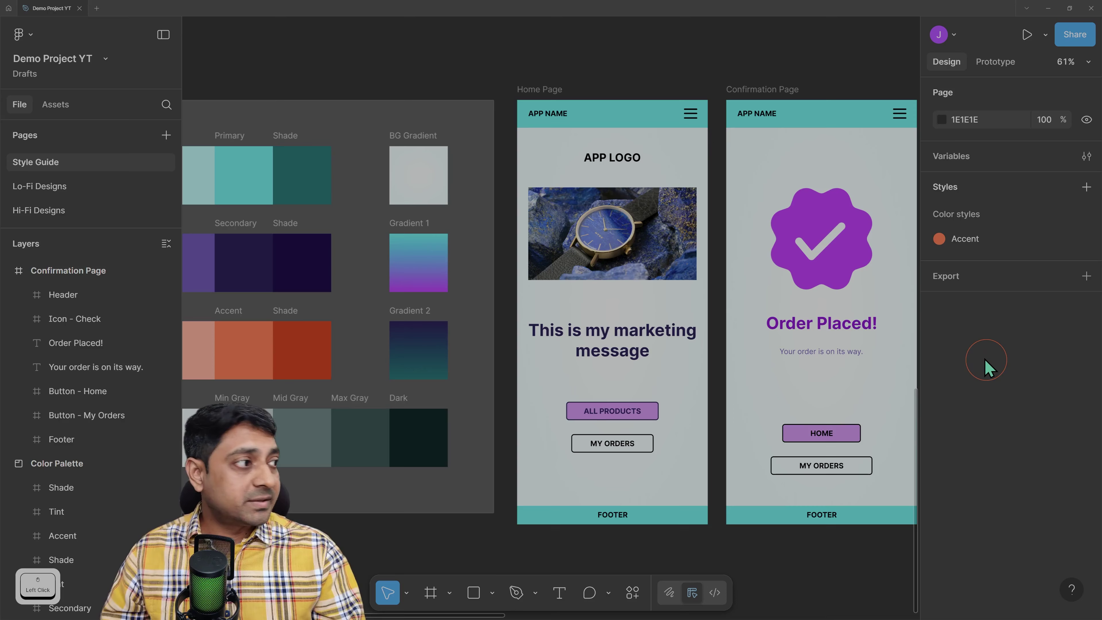
left_click(951, 241)
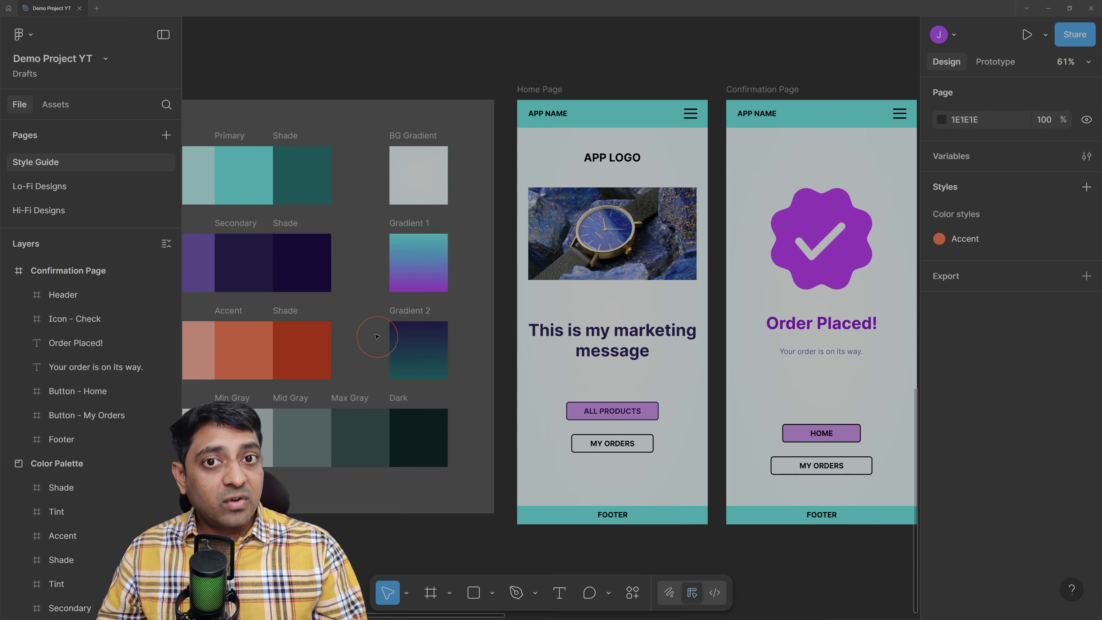
Minimize the side panels and select the Tint swatch in the palette's Accent row
key("space")
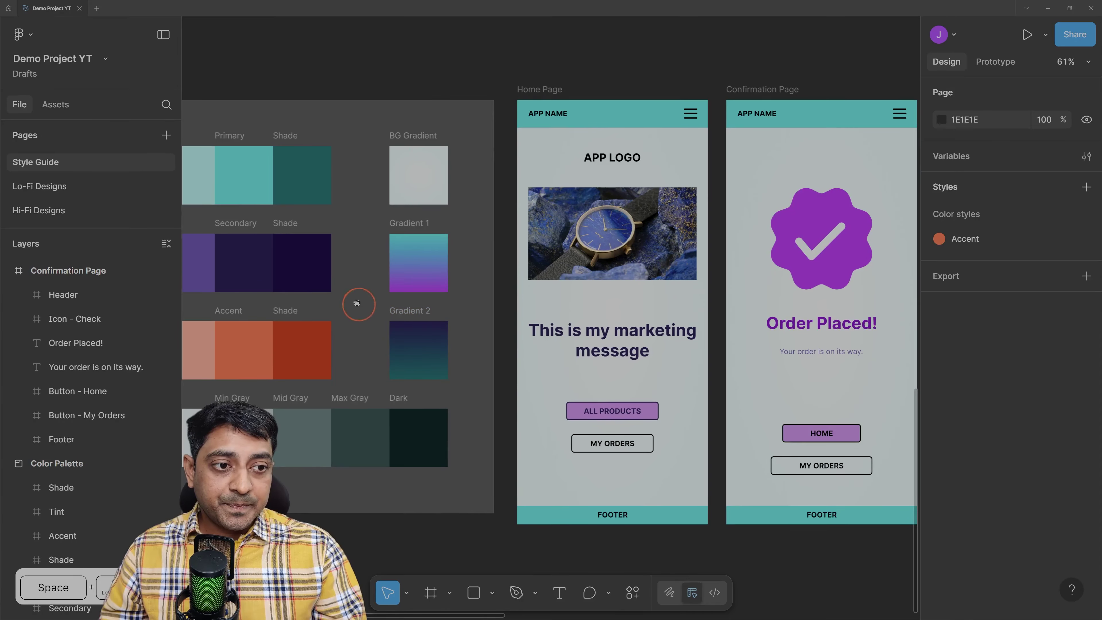
left_click_drag(357, 305, 430, 302)
scroll(238, 378, "up", 3)
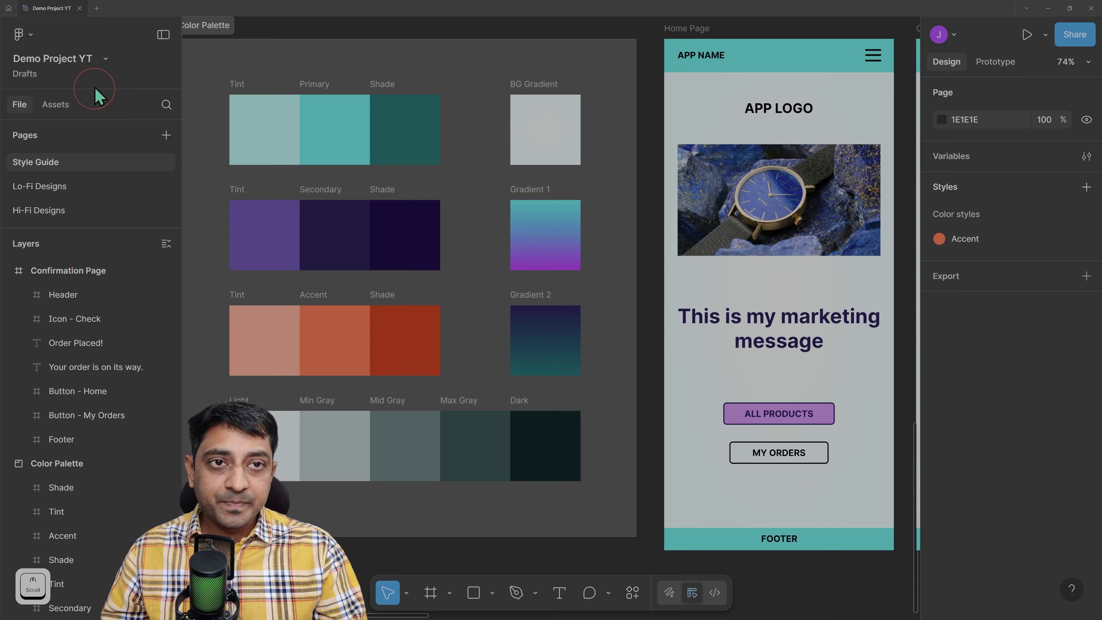
left_click(163, 34)
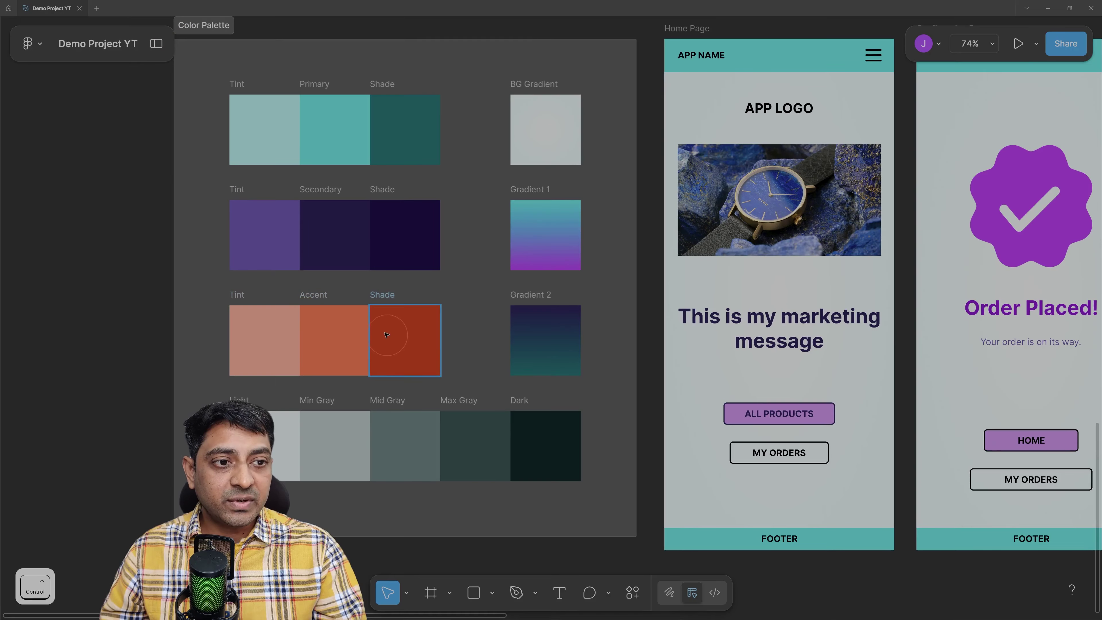
scroll(383, 322, "up", 2)
left_click(238, 337)
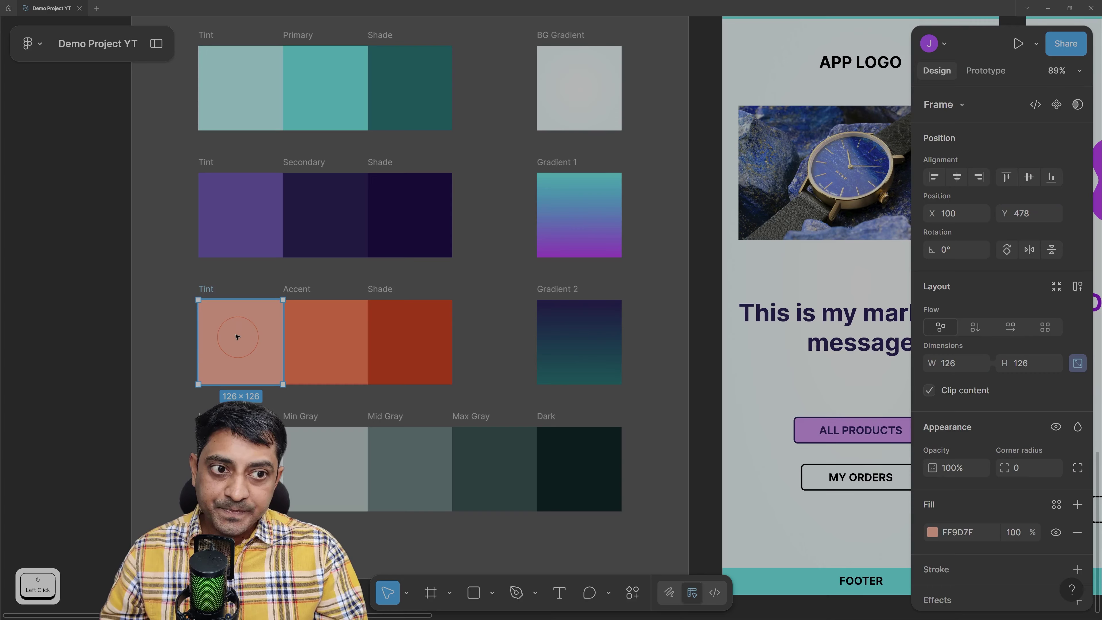
Open the library of available styles and variables for the Tint swatch's fill
scroll(947, 434, "down", 3)
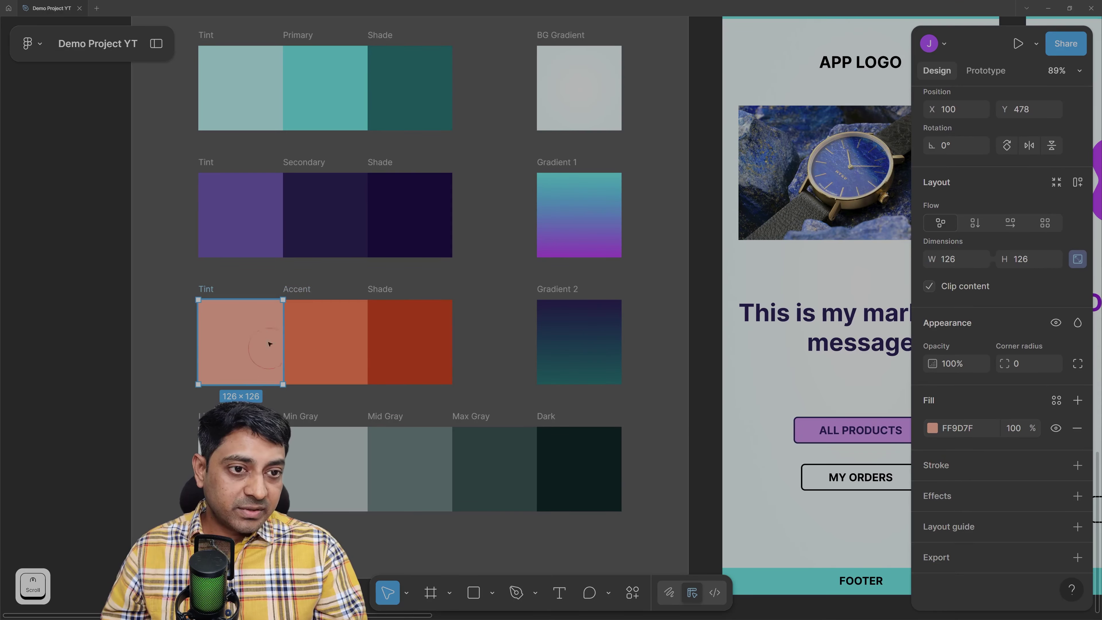
scroll(1008, 434, "up", 1)
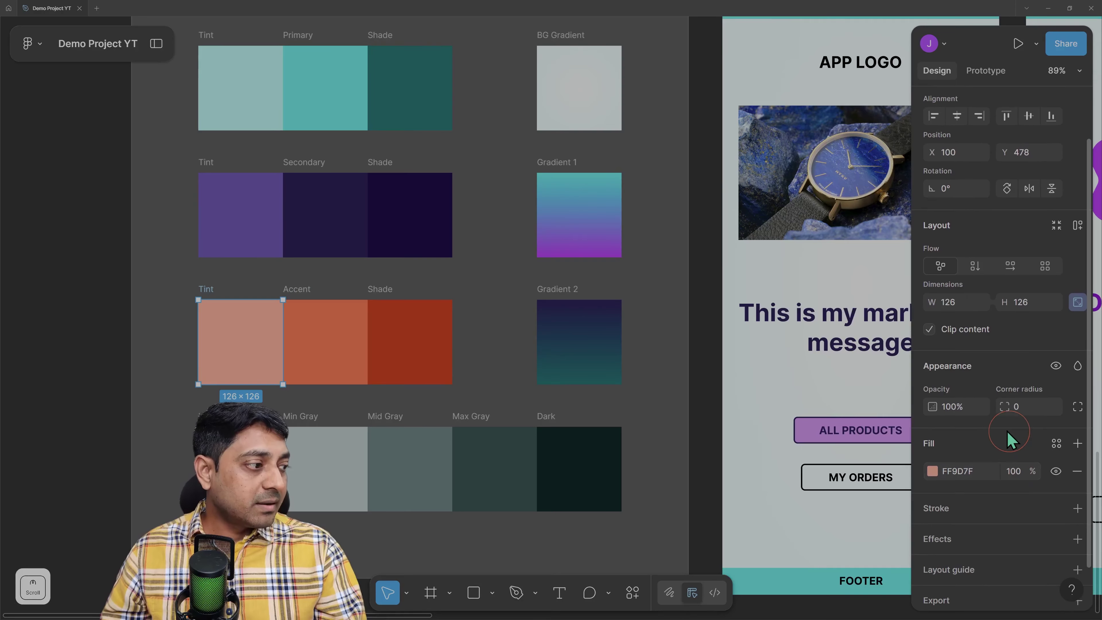
scroll(998, 446, "down", 1)
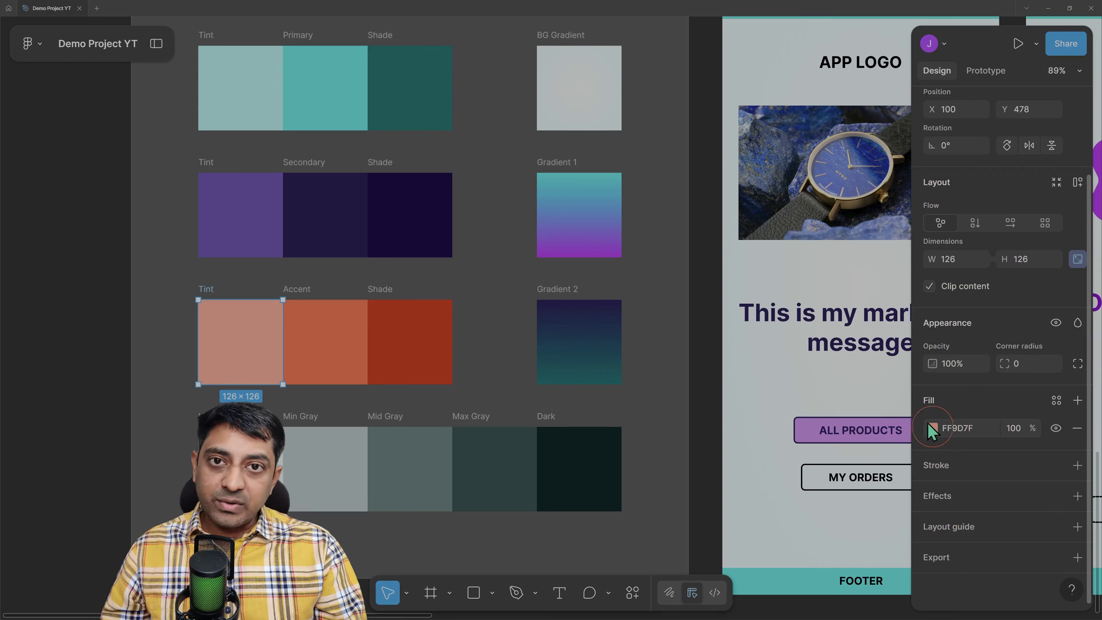
left_click(1057, 400)
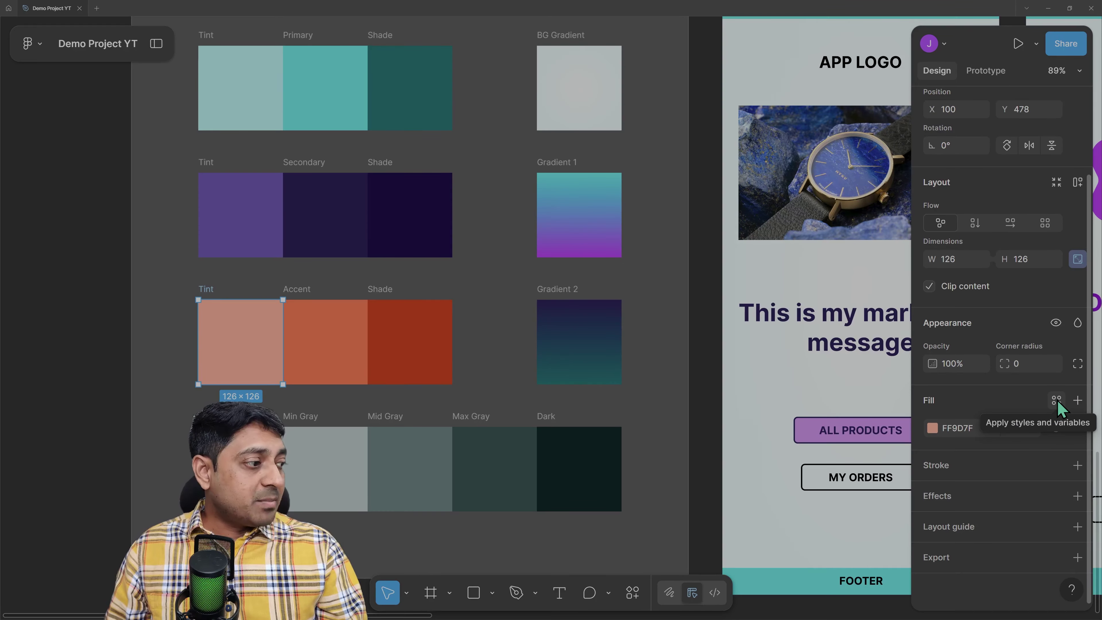
left_click(1057, 400)
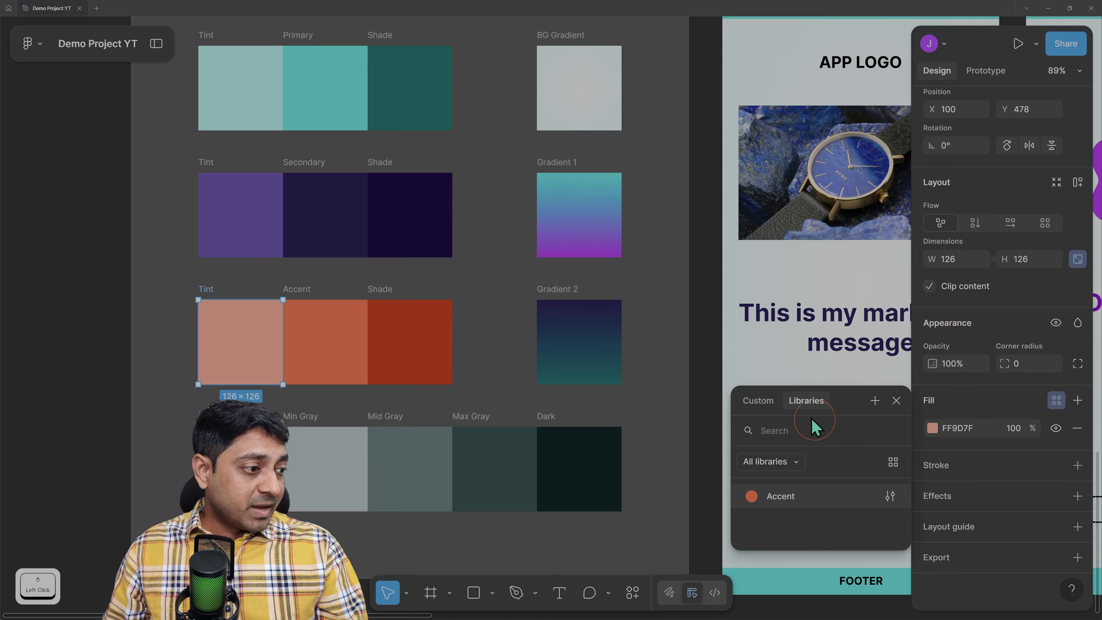
left_click(780, 481)
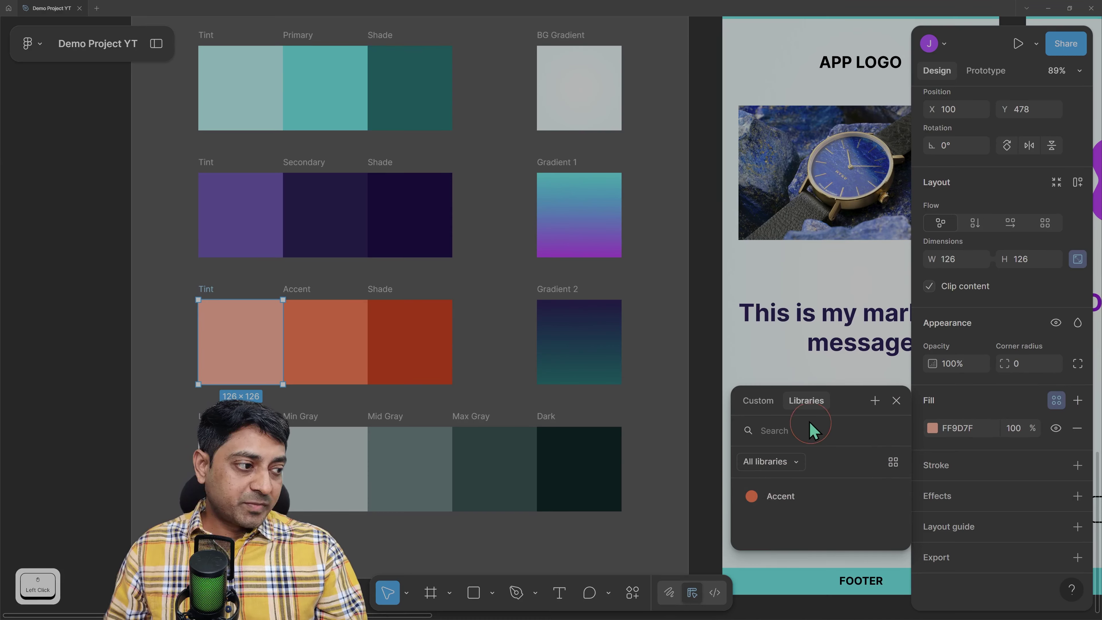
left_click(819, 402)
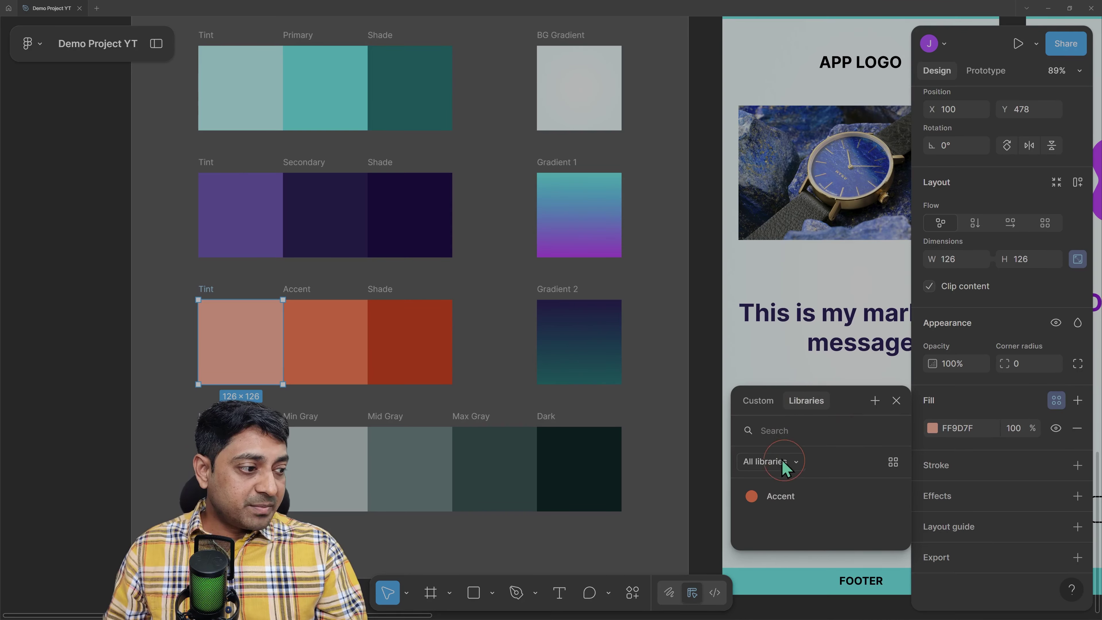
left_click(764, 496)
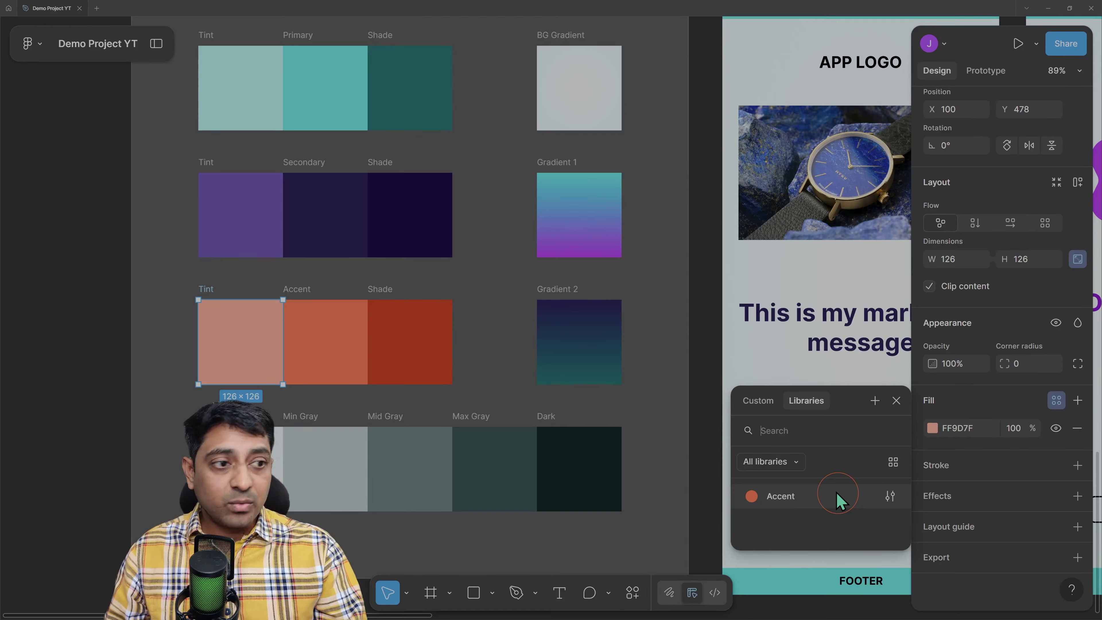
Create a color style named Accent - Tint from the selected swatch's fill and close the style library
left_click(875, 403)
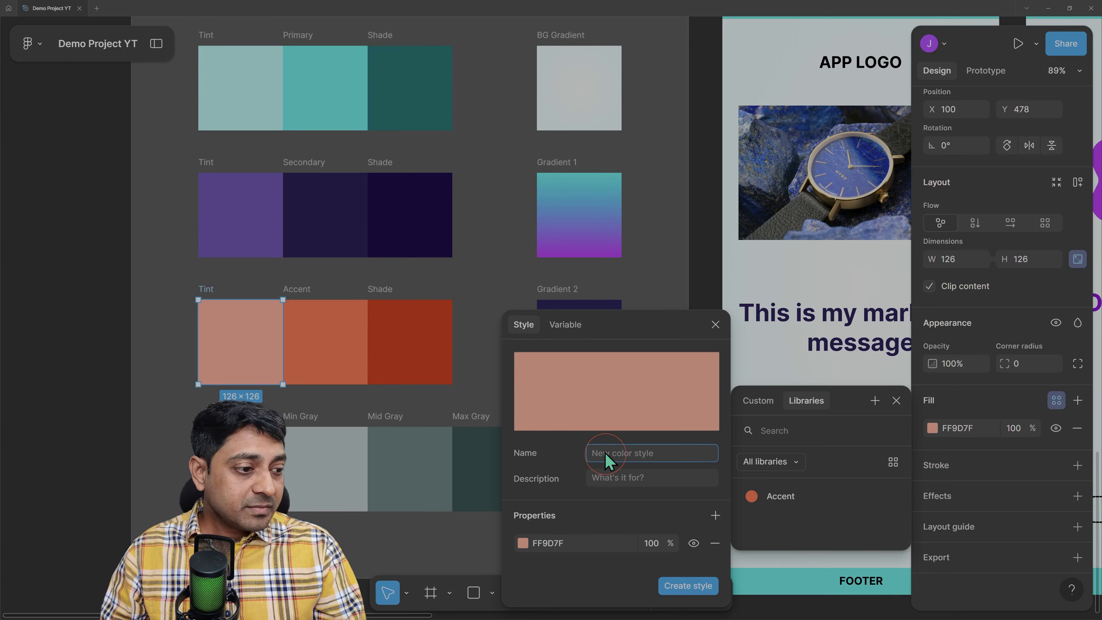
left_click(633, 454)
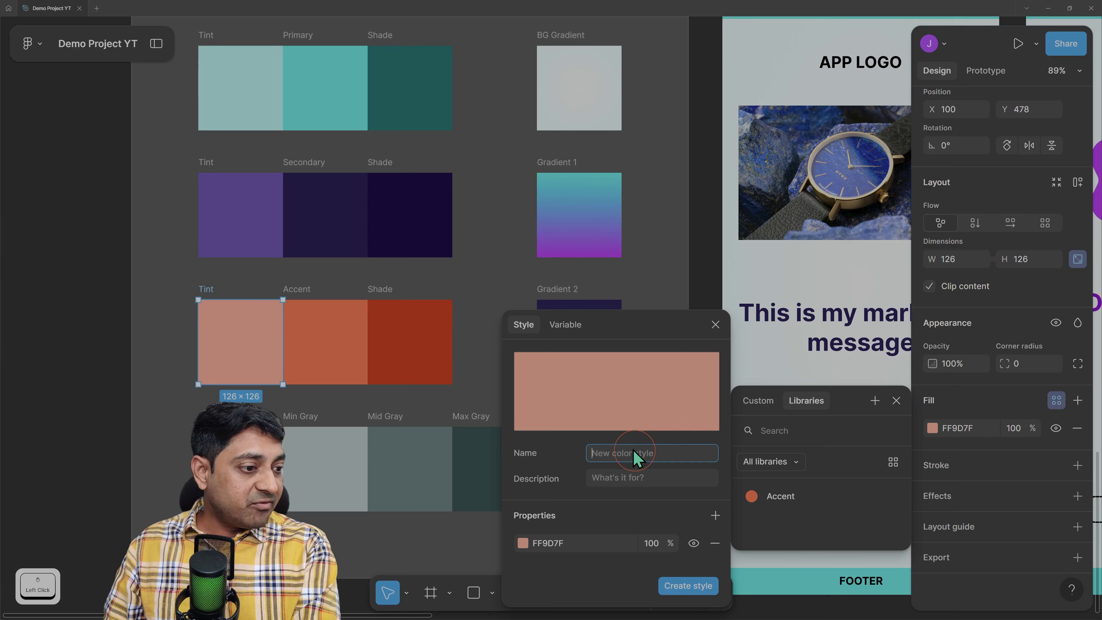
type("Accent ")
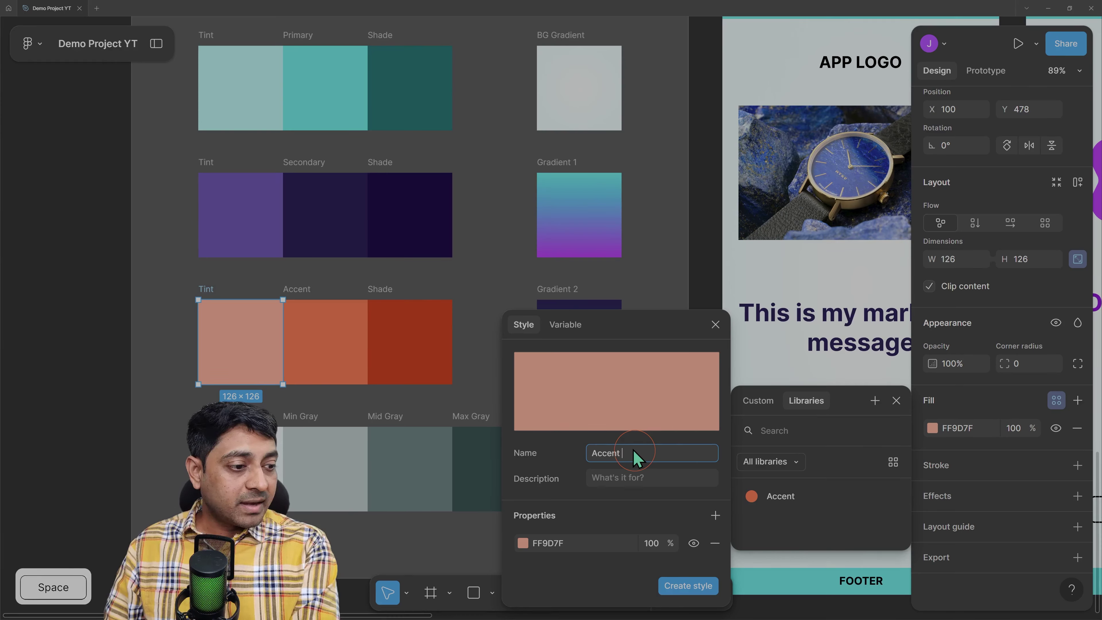
type("- Tint")
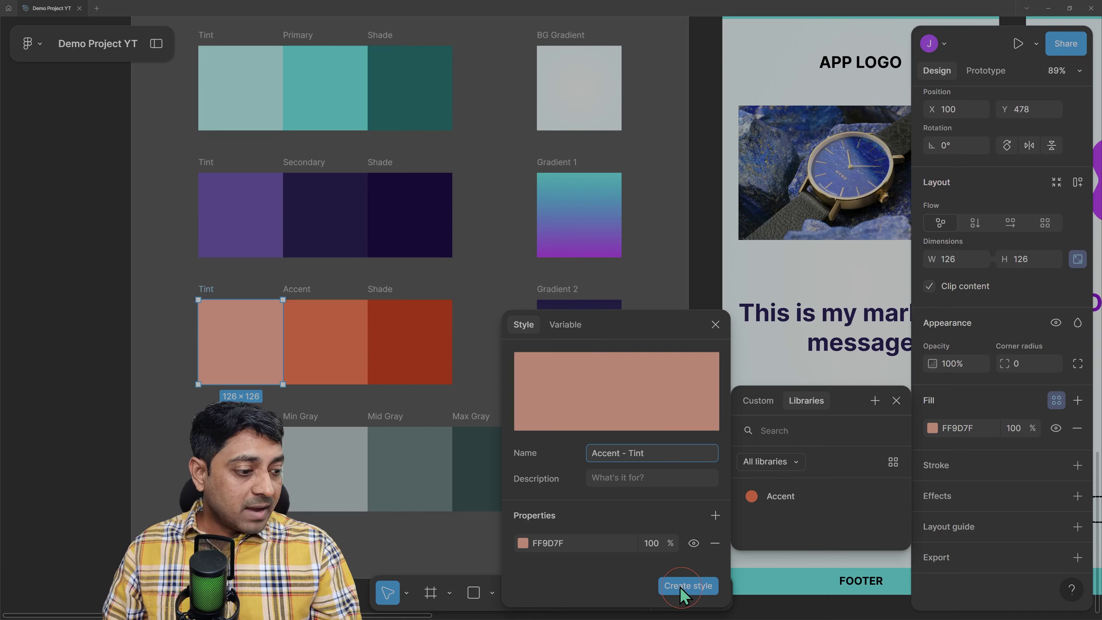
left_click(690, 587)
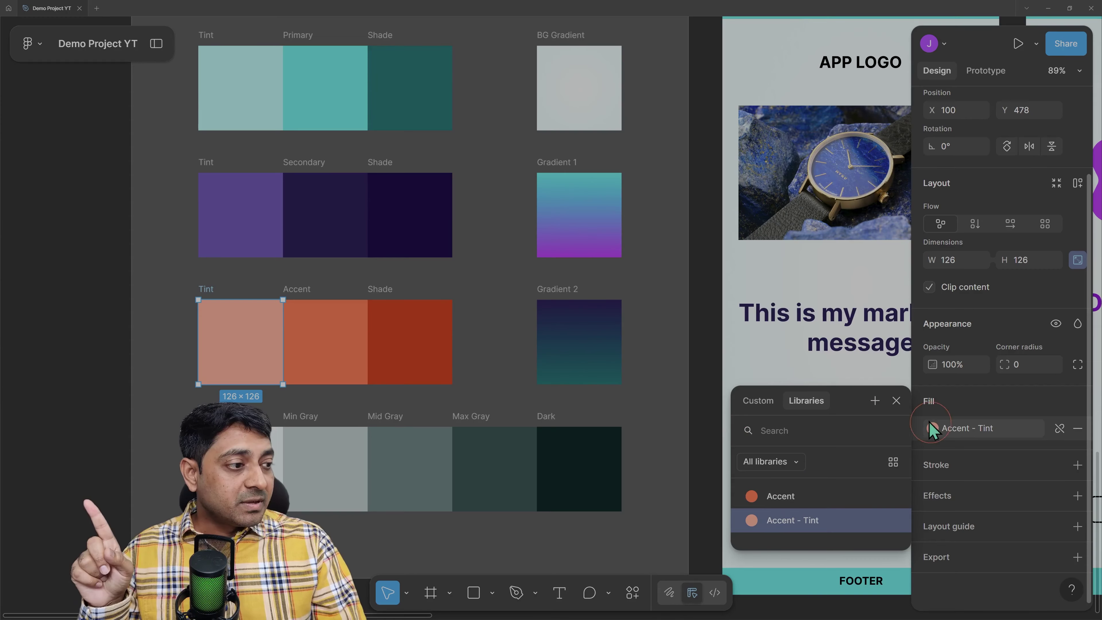
left_click(896, 401)
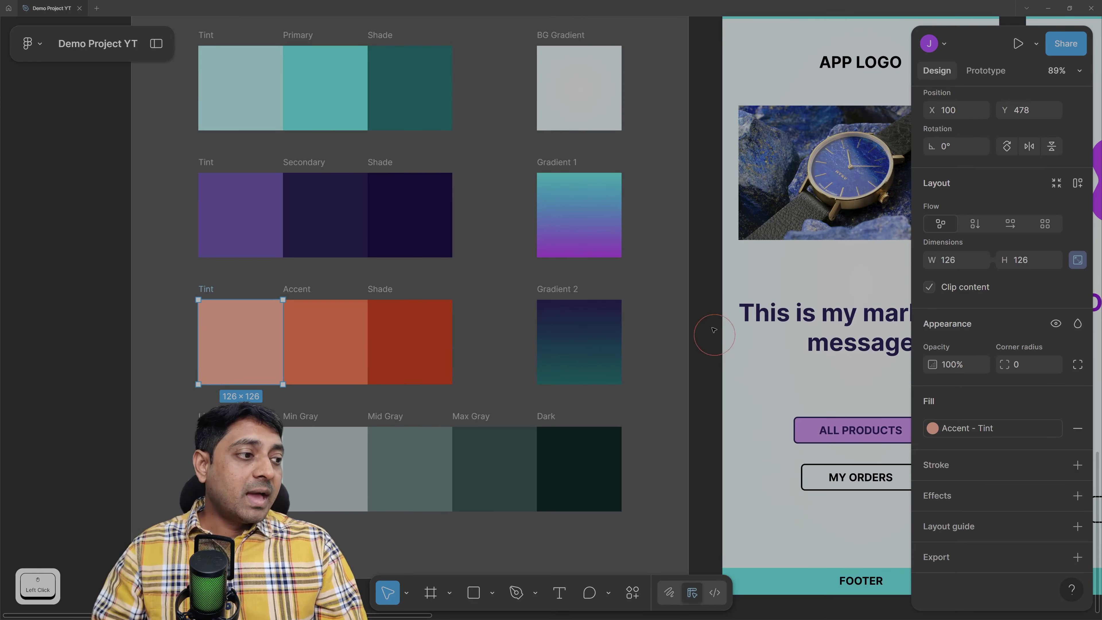
Restore the side panels and open the style library for the fill of the Accent row's Shade swatch
left_click(710, 313)
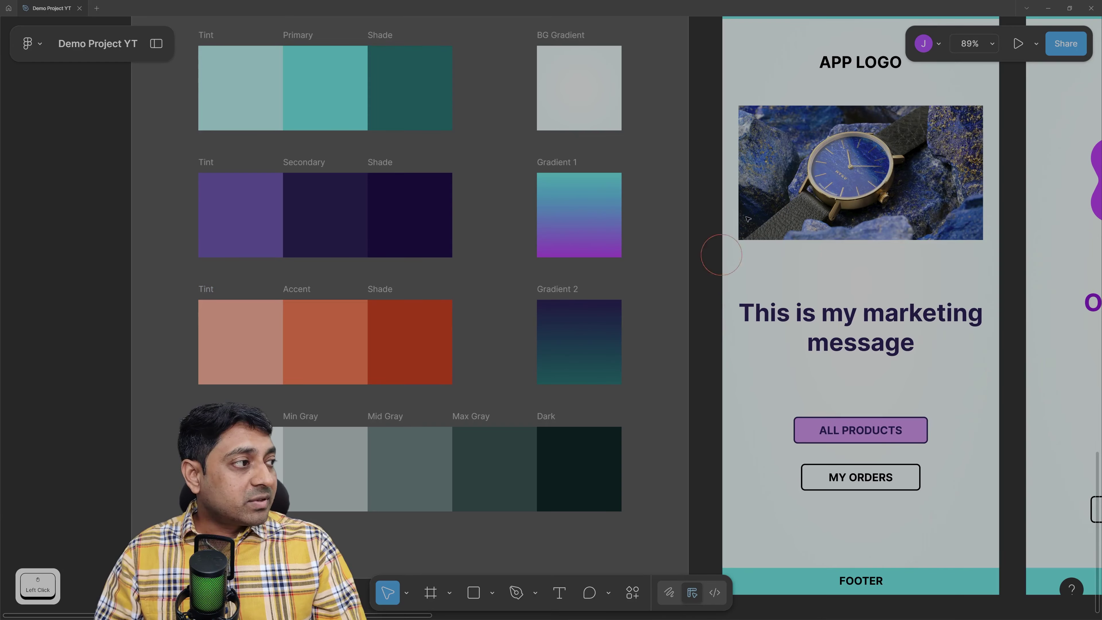
left_click(156, 43)
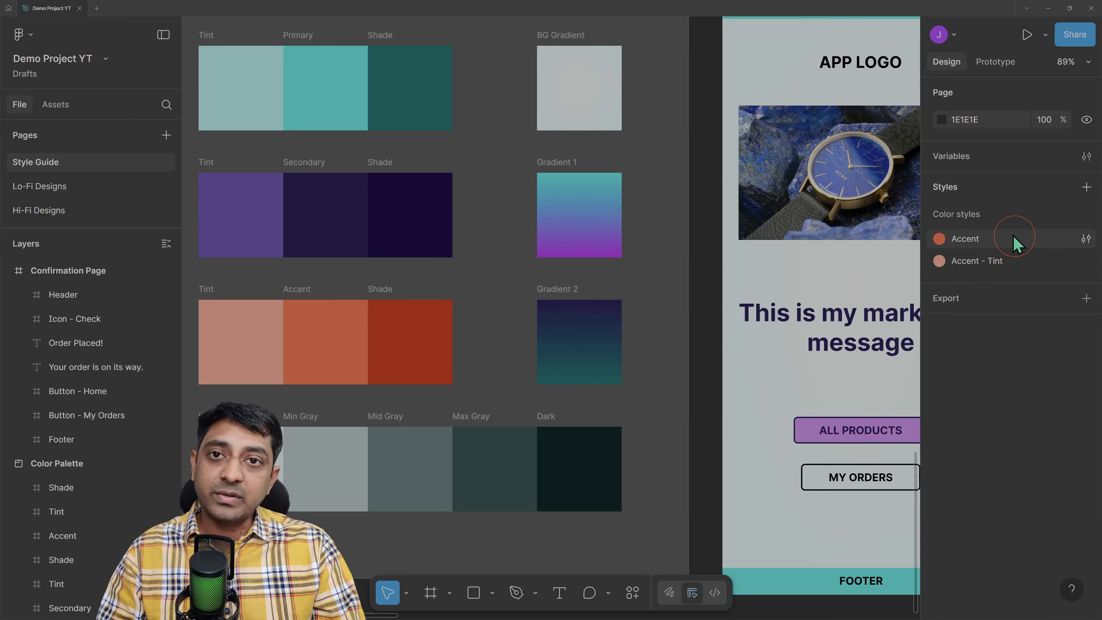
left_click(410, 343)
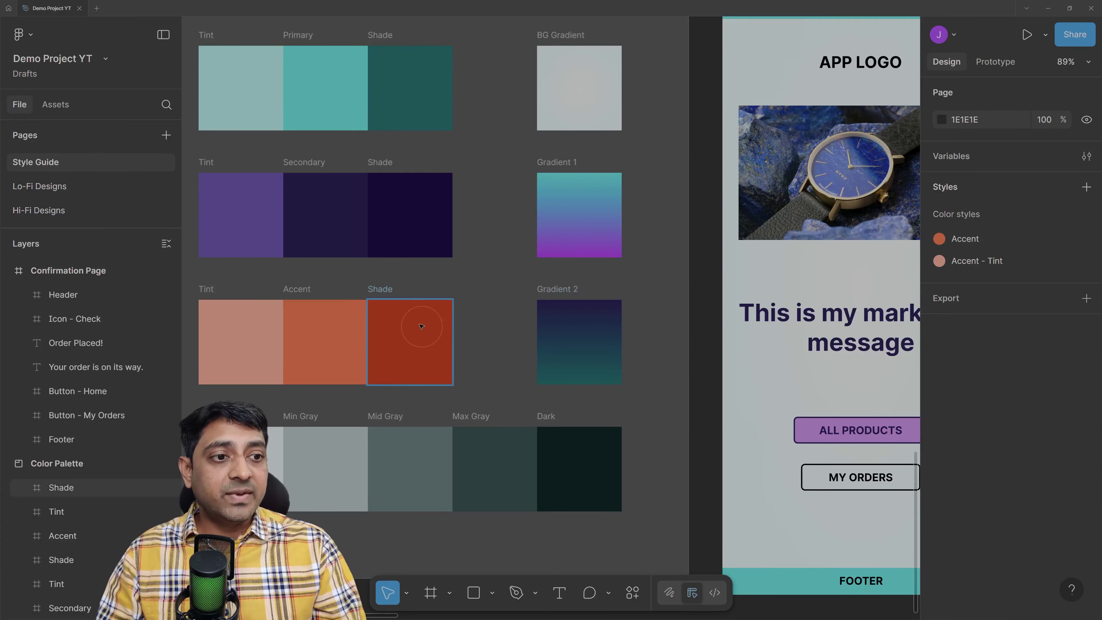
left_click(408, 342)
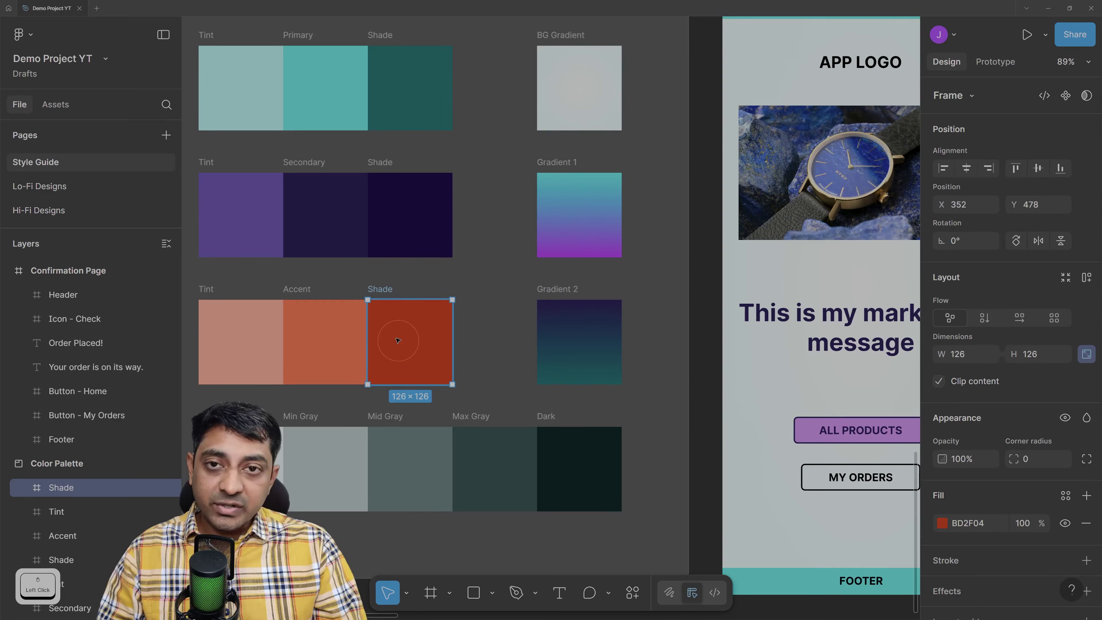
left_click(412, 342)
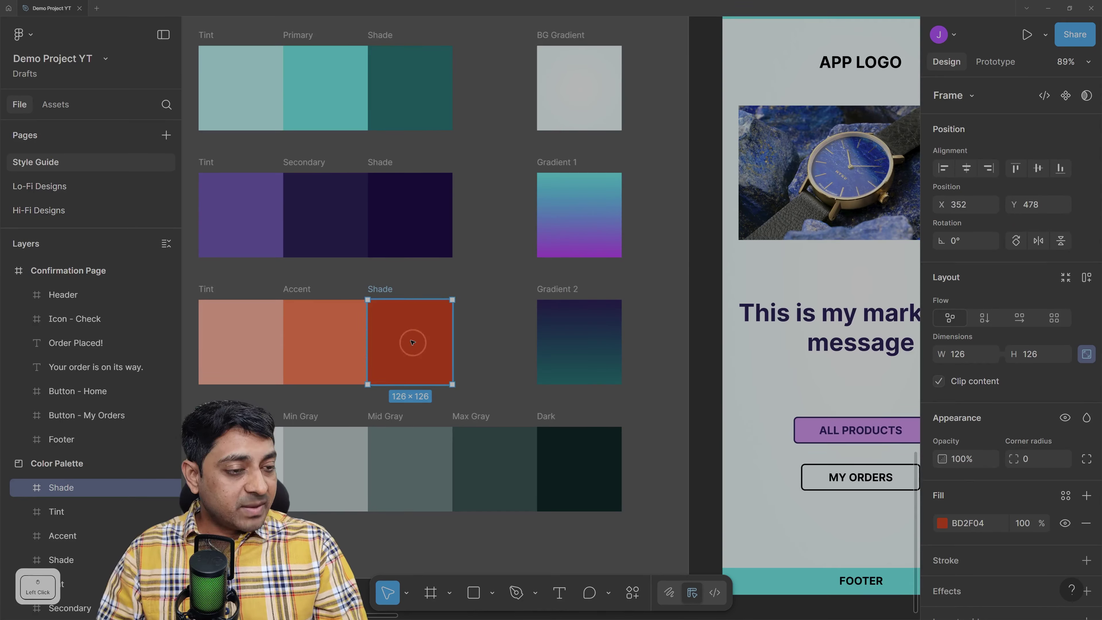
scroll(1064, 465, "down", 2)
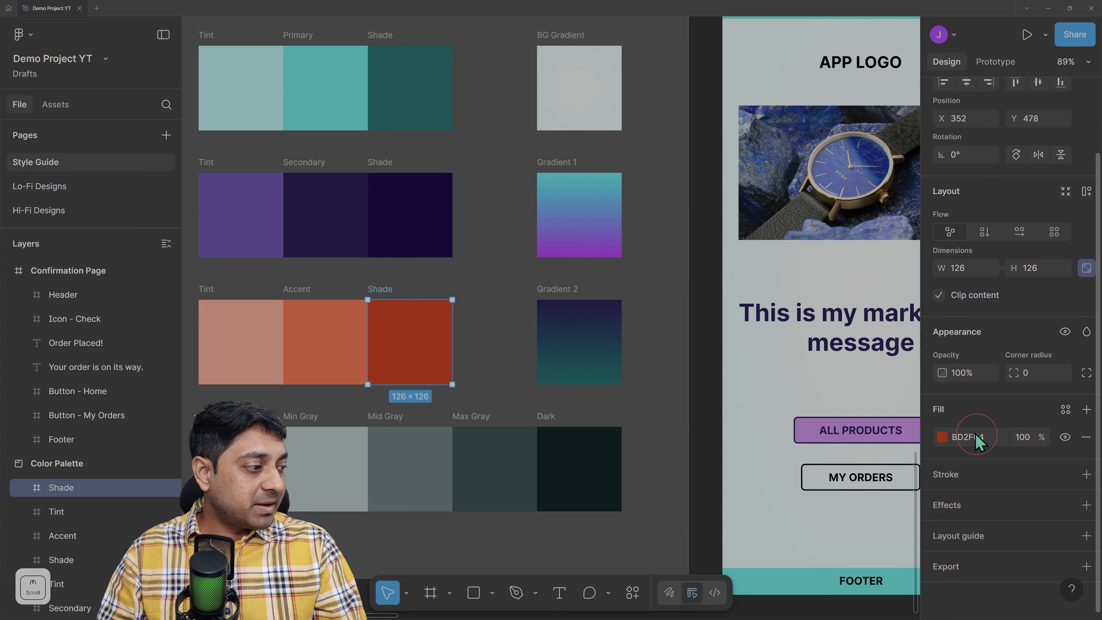
left_click(1065, 412)
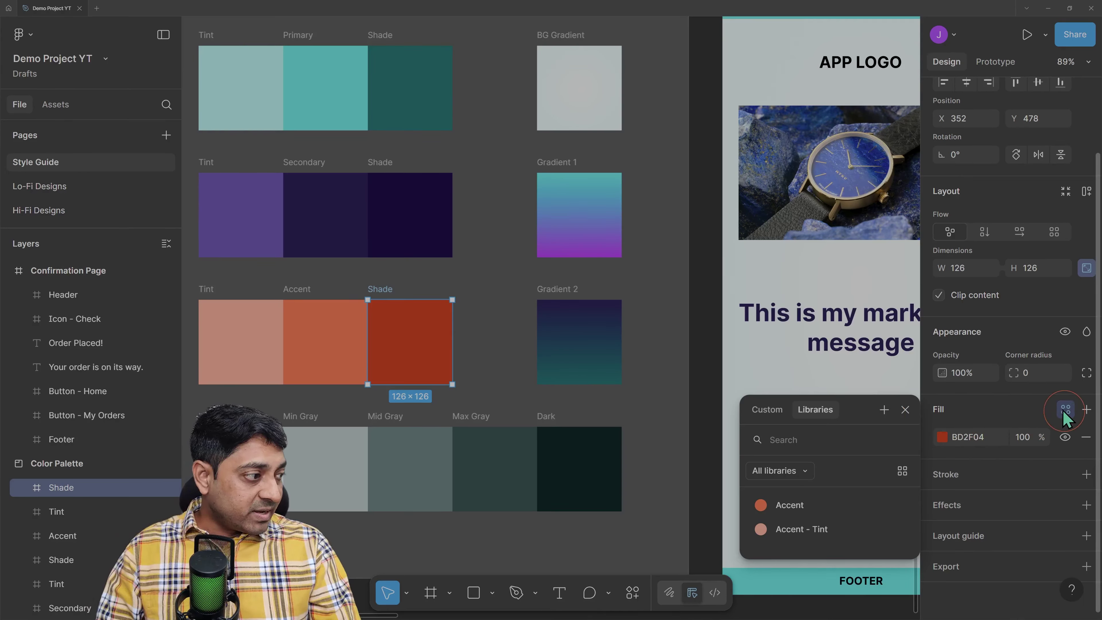
Add a second fill of 000000 at 20% opacity to the Accent row's Shade swatch
left_click(1088, 410)
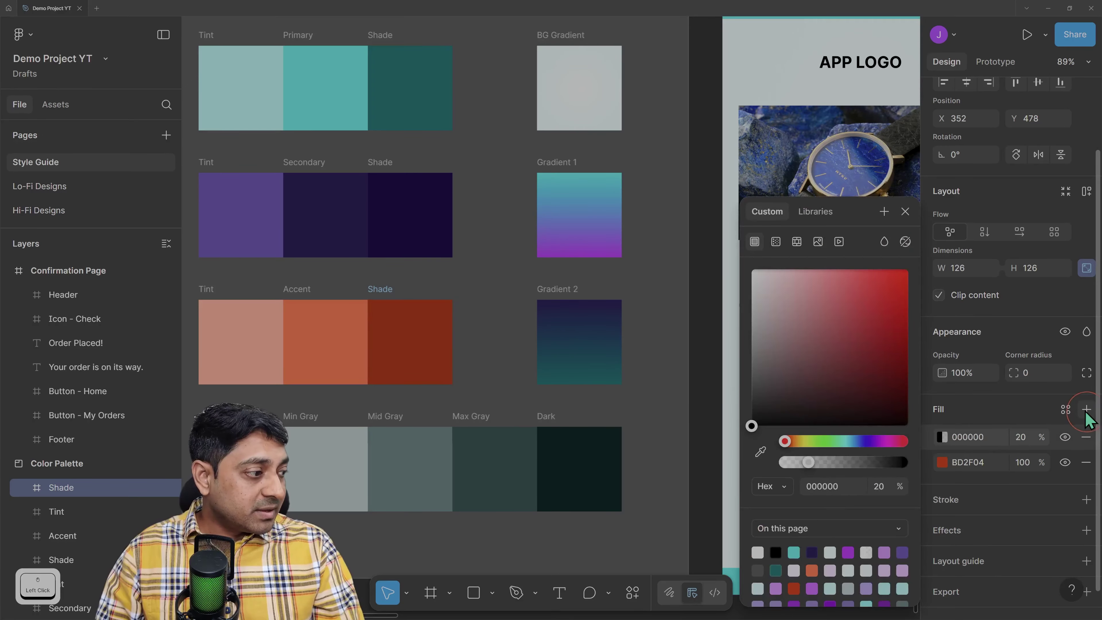
left_click(973, 435)
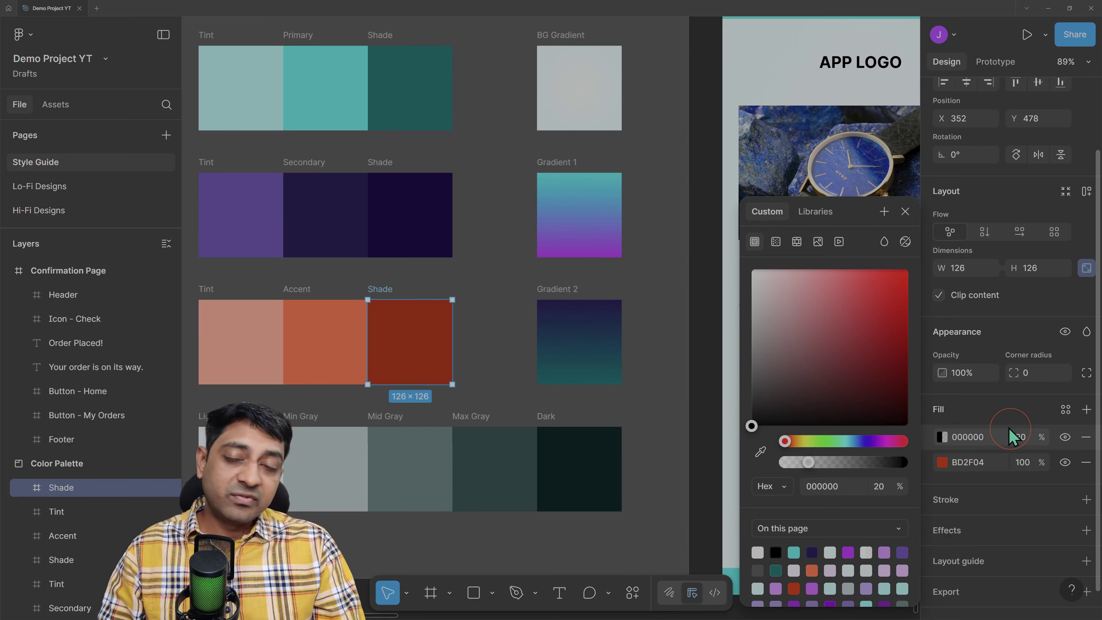
Remove the 000000 overlay fill from the Accent row's Shade swatch and open the style library for its fill
left_click(1087, 438)
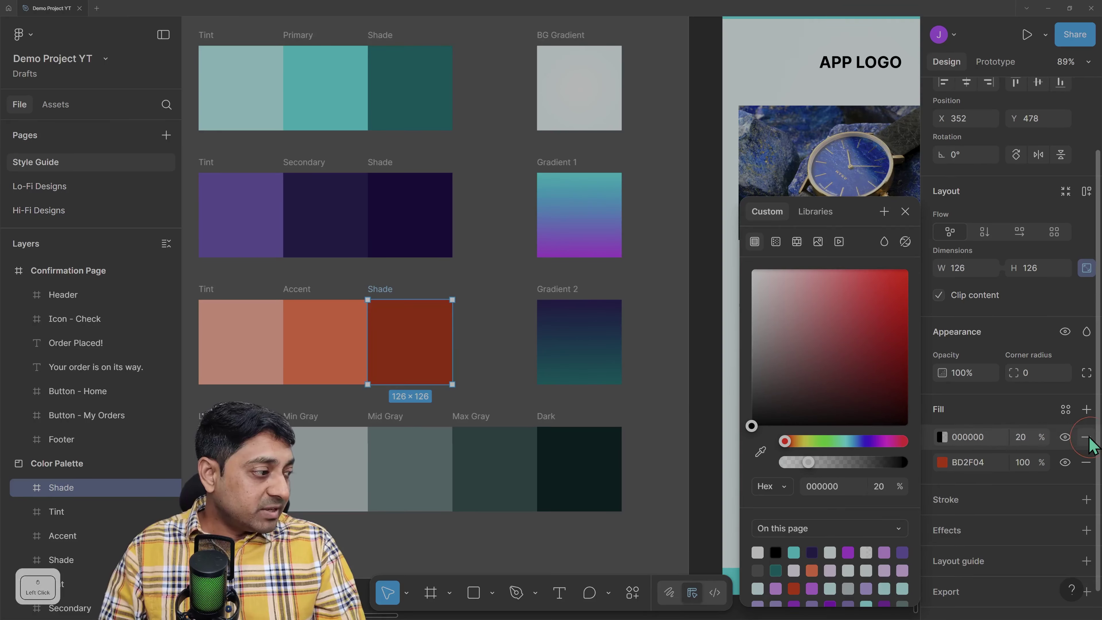
left_click(1066, 410)
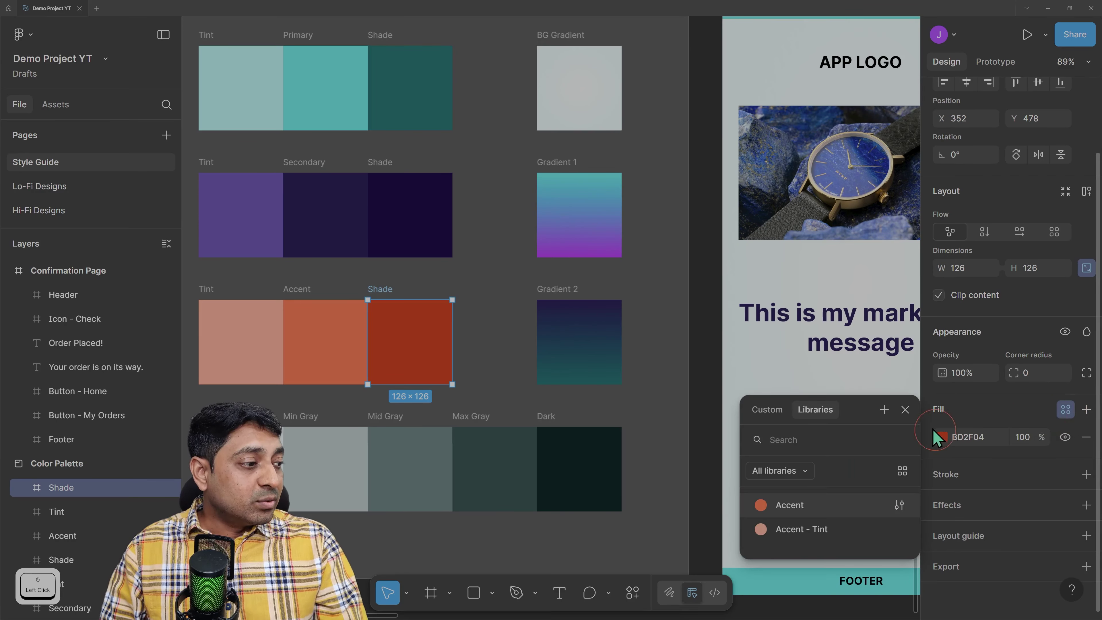
left_click(883, 411)
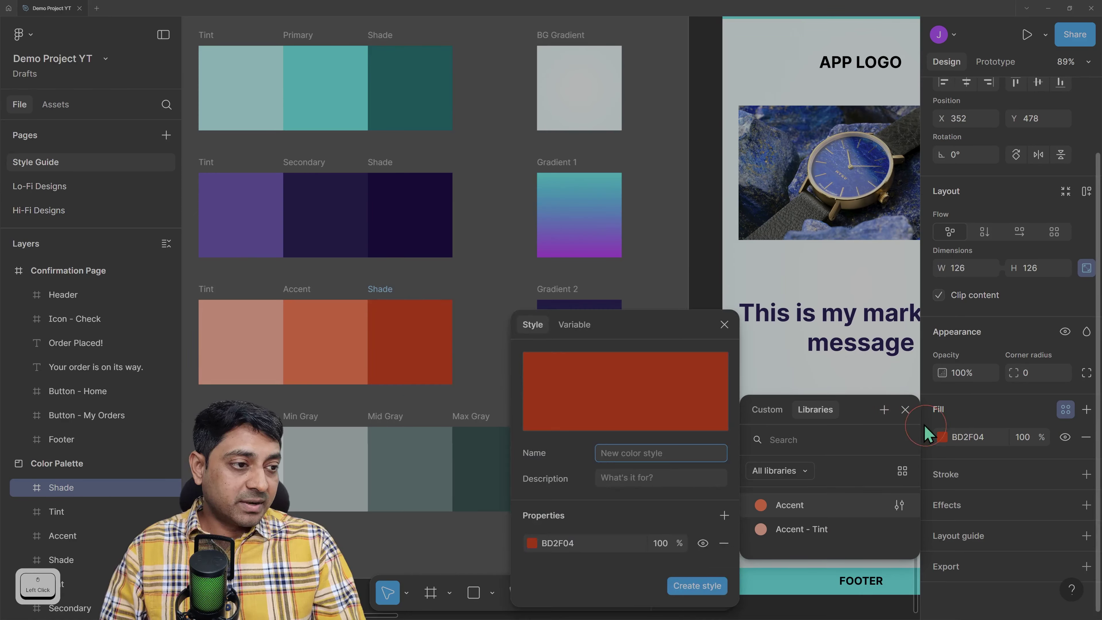
left_click(720, 456)
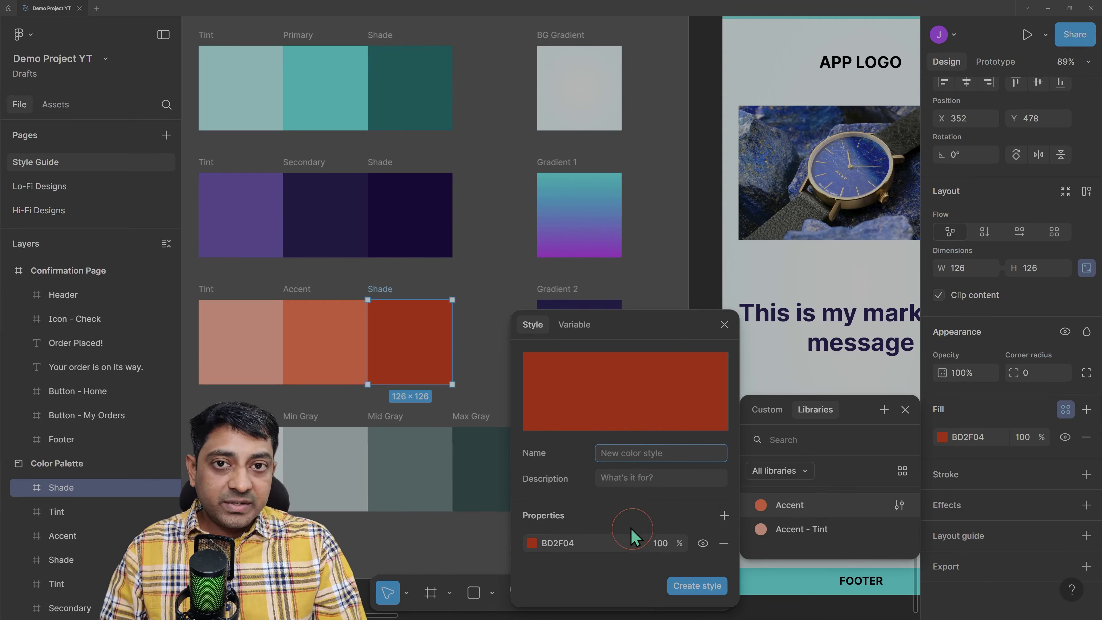
left_click(725, 324)
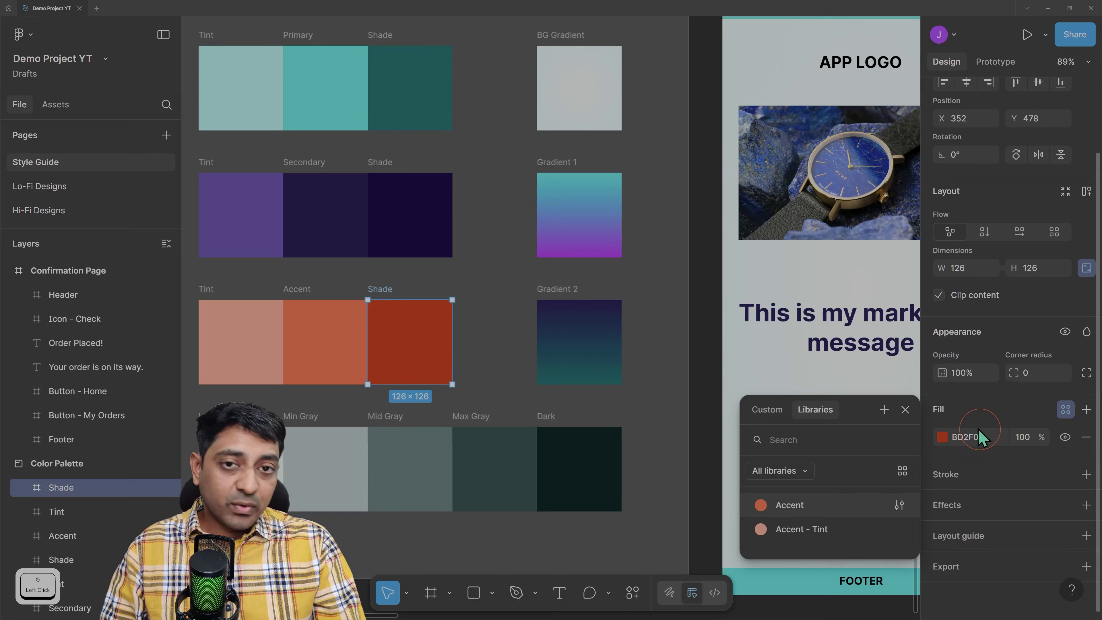
Examine the saved styles and the custom color options offered by the style library for the Shade swatch's fill
left_click(1066, 410)
left_click(1066, 410)
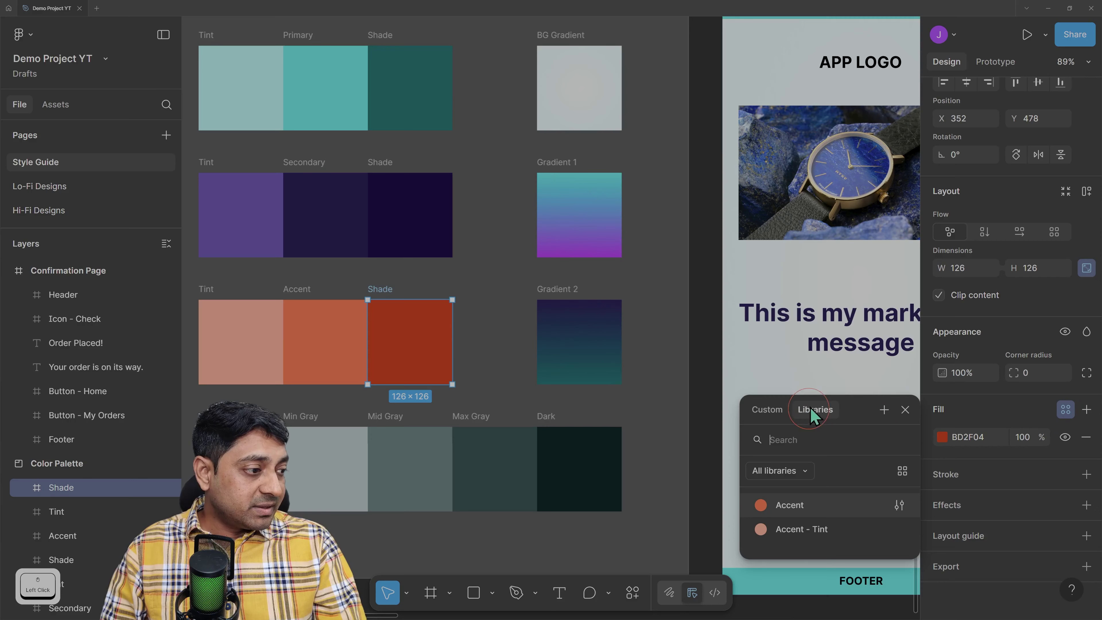
left_click(822, 452)
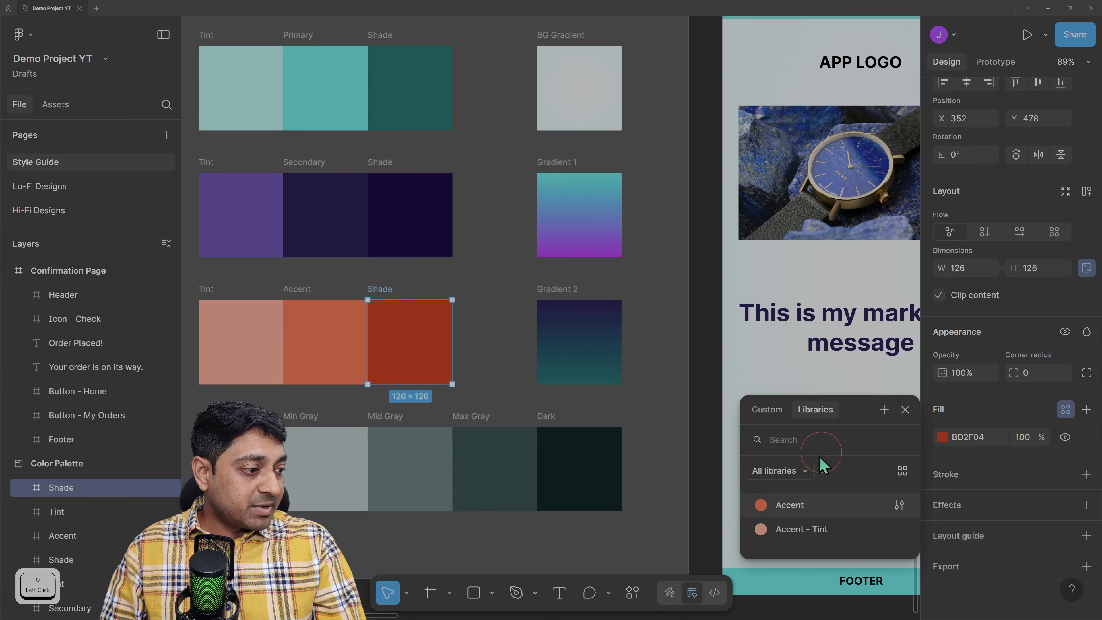
left_click(805, 531)
left_click(884, 410)
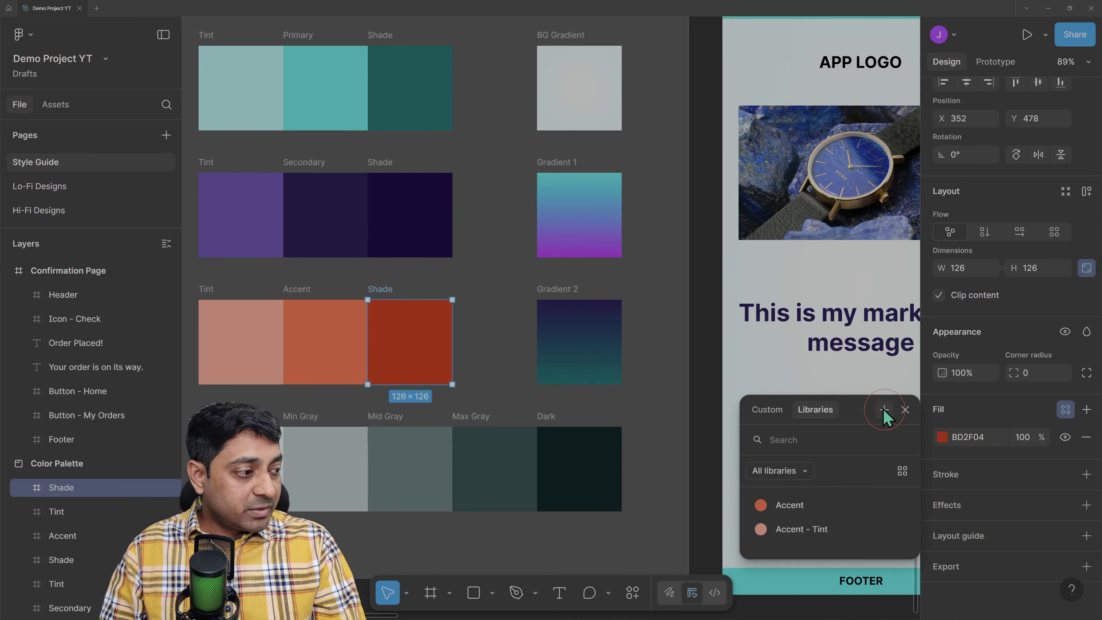
left_click(805, 413)
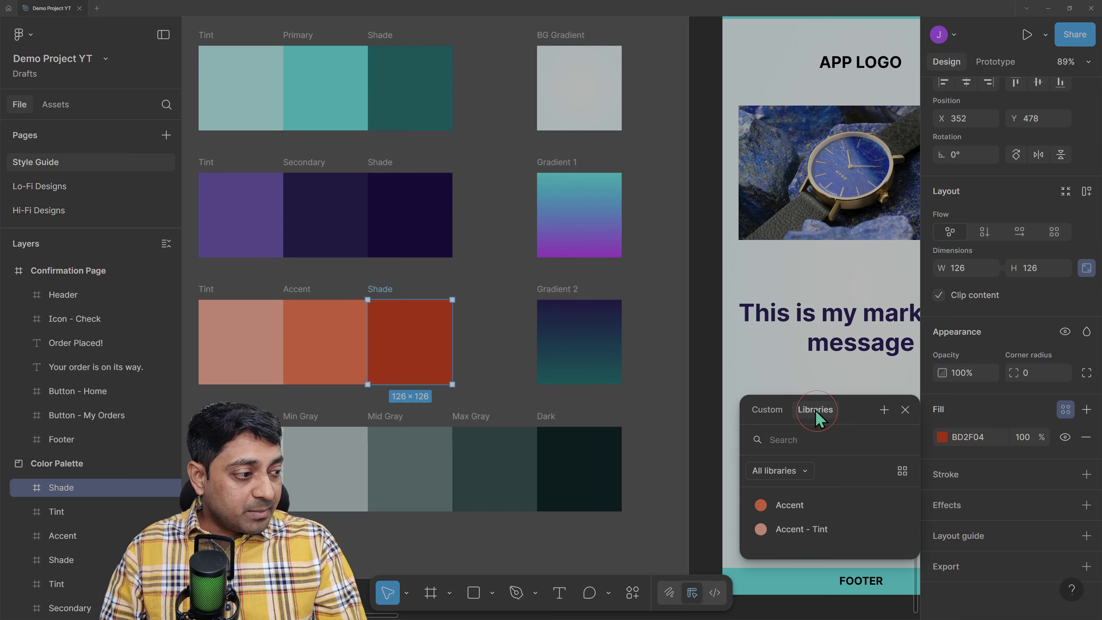
left_click(765, 412)
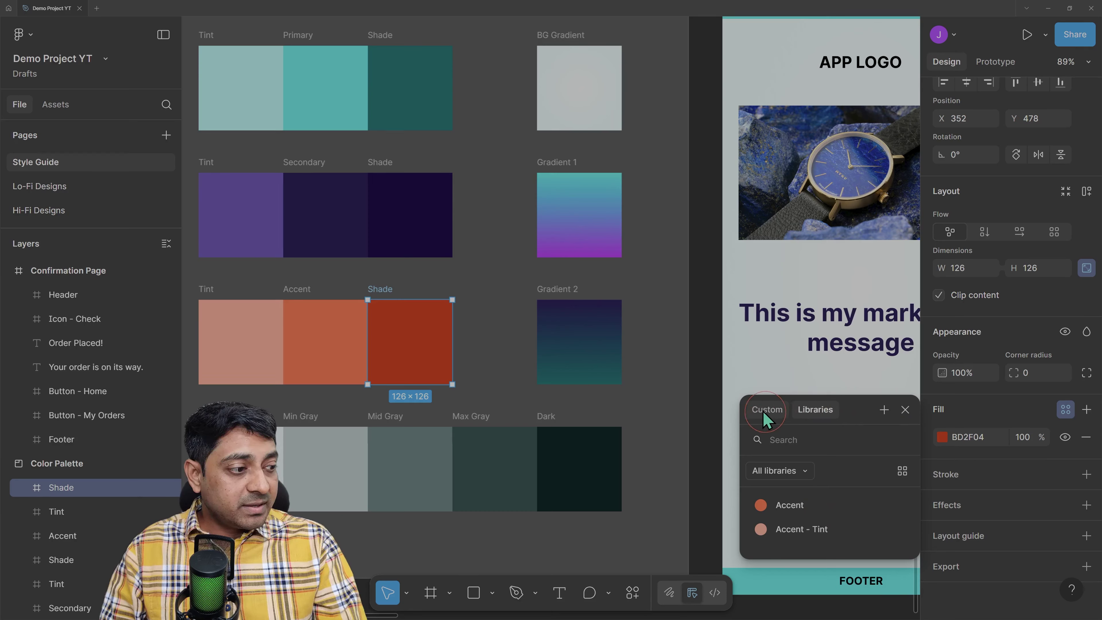
left_click(767, 413)
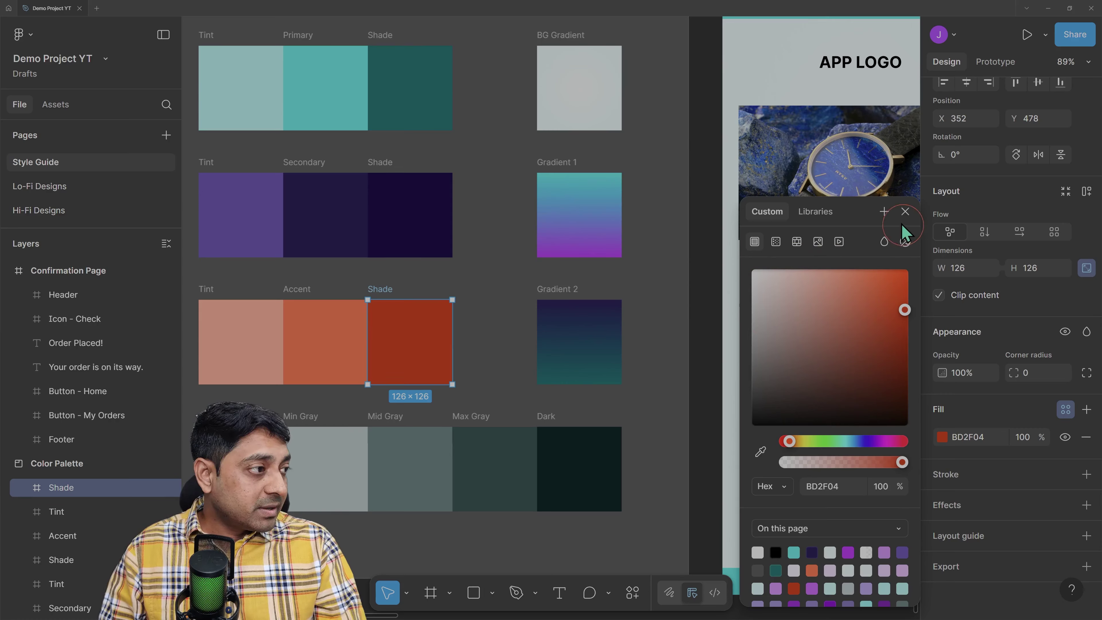
left_click(906, 212)
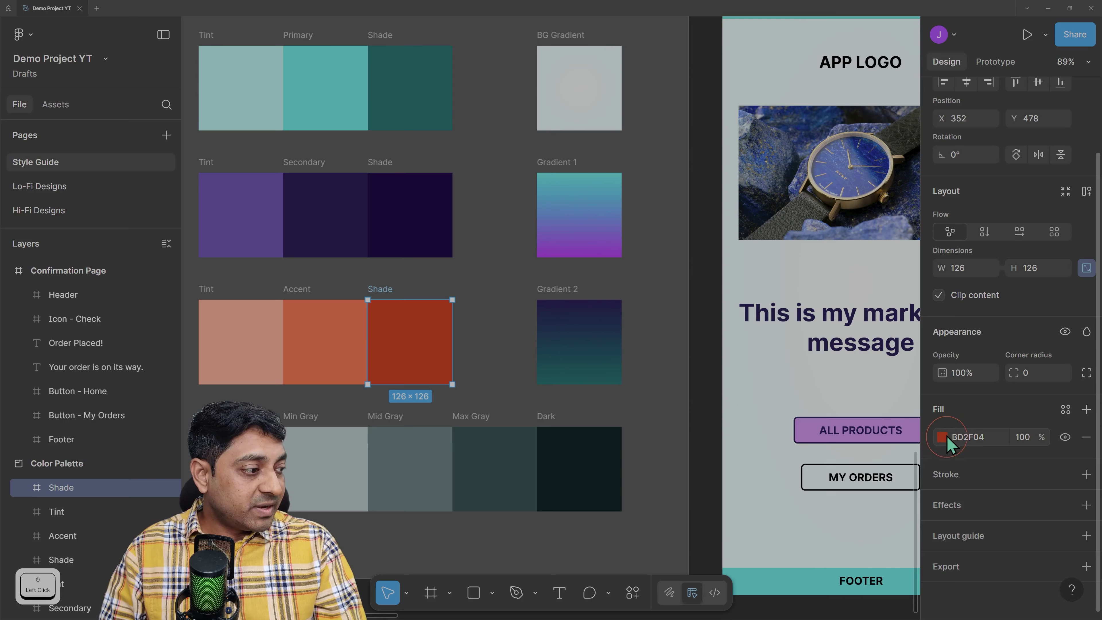
Compare the custom and library views of the color picker opened from the Shade swatch's fill color
left_click(943, 436)
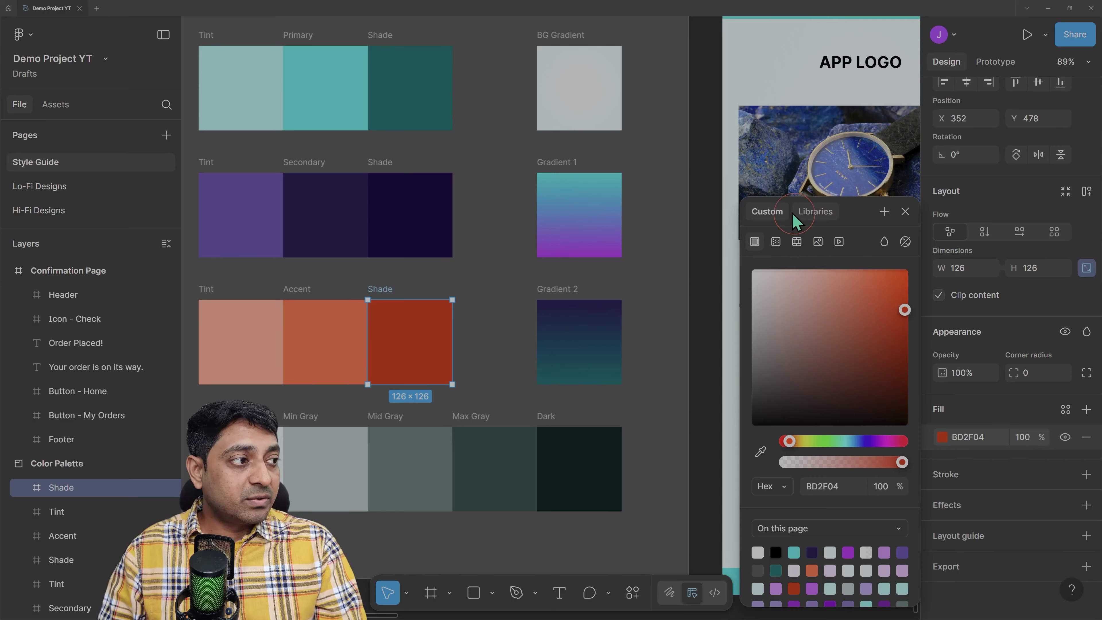
left_click(818, 213)
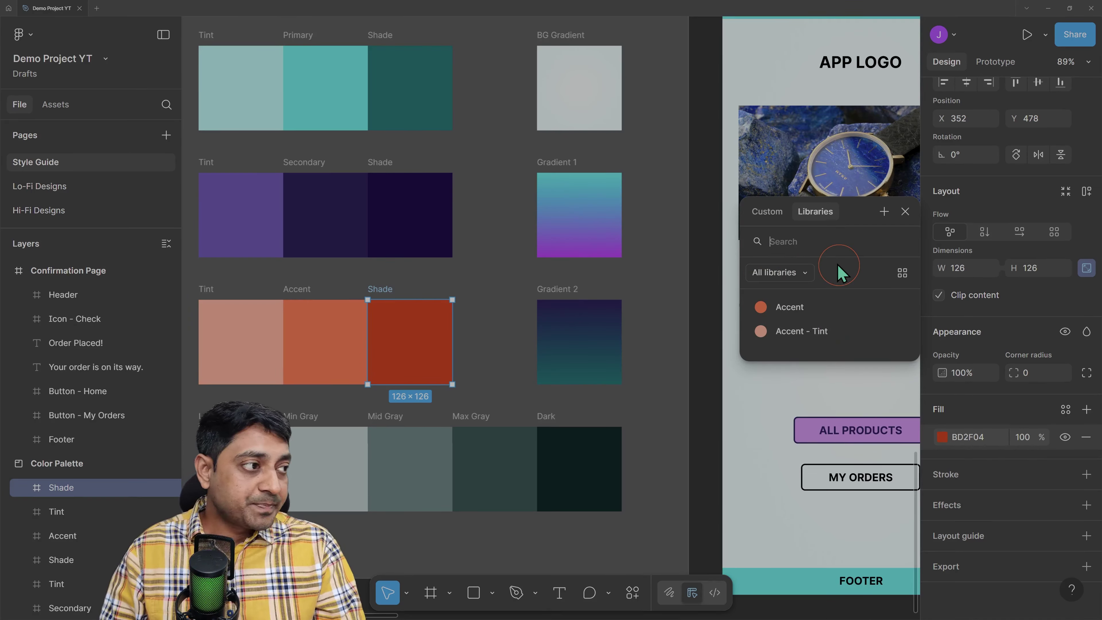
left_click(768, 213)
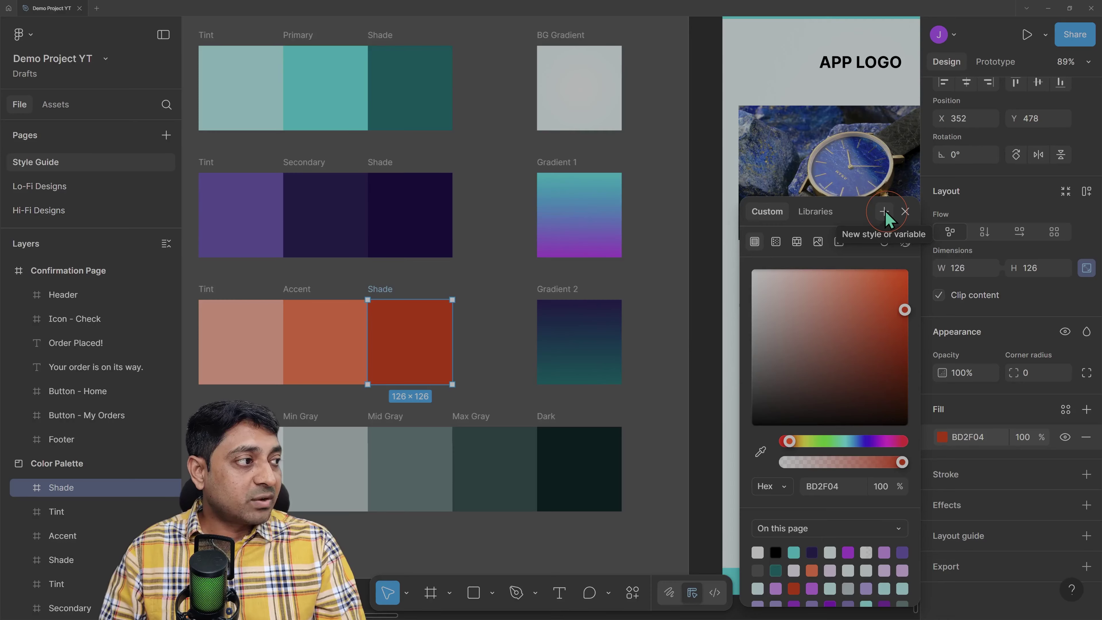
left_click(907, 210)
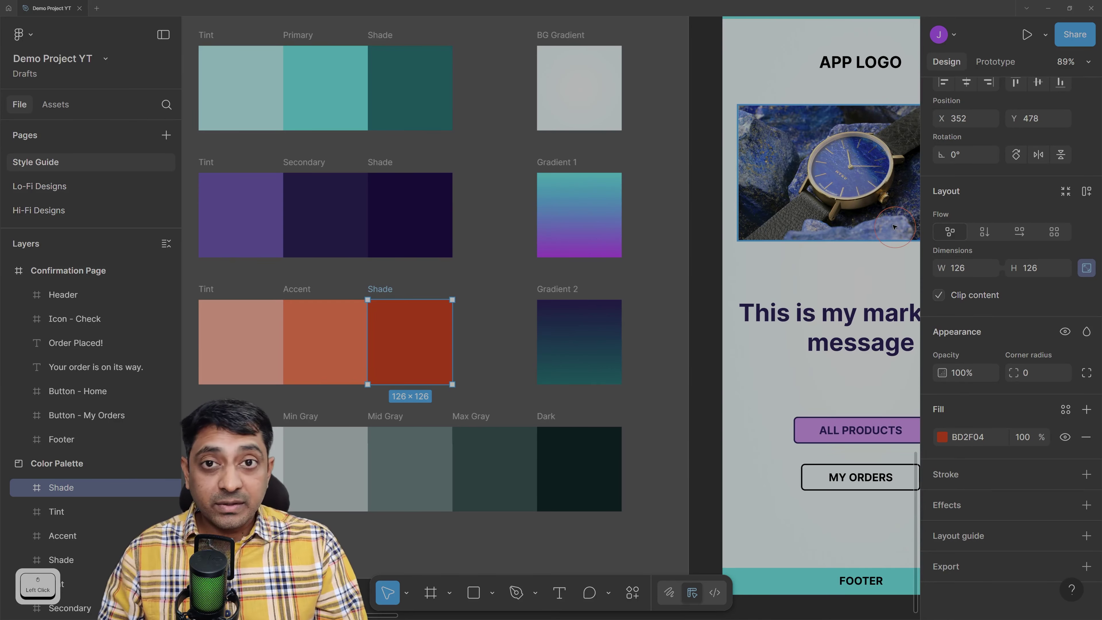
Create a color style named Accent - Shade from the Accent row's Shade swatch fill, BD2F04, through its color picker
left_click(946, 438)
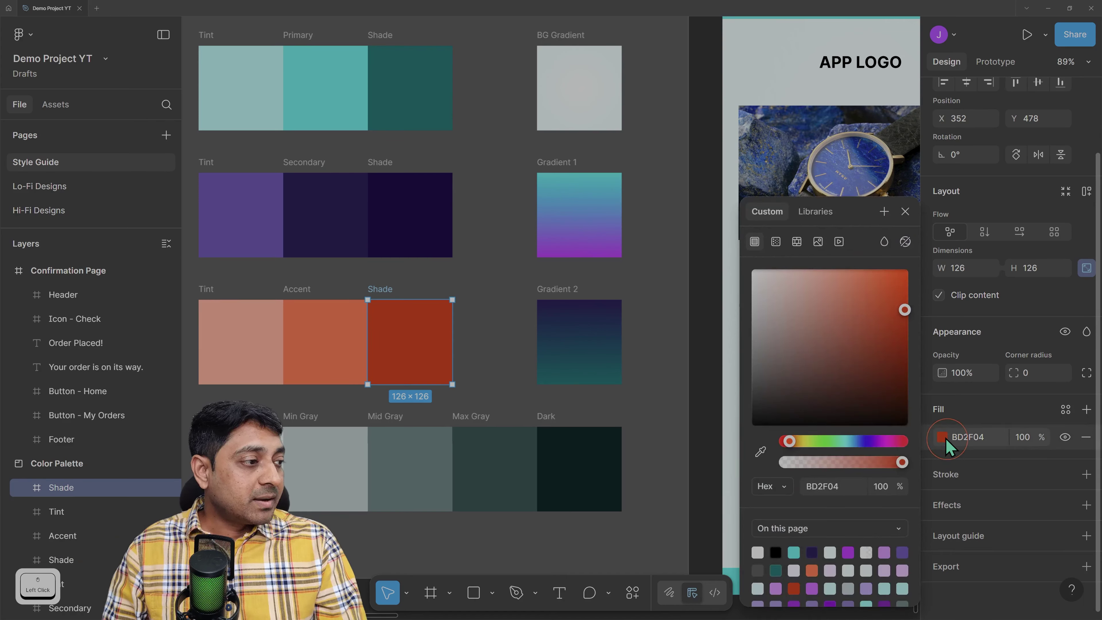
left_click(884, 212)
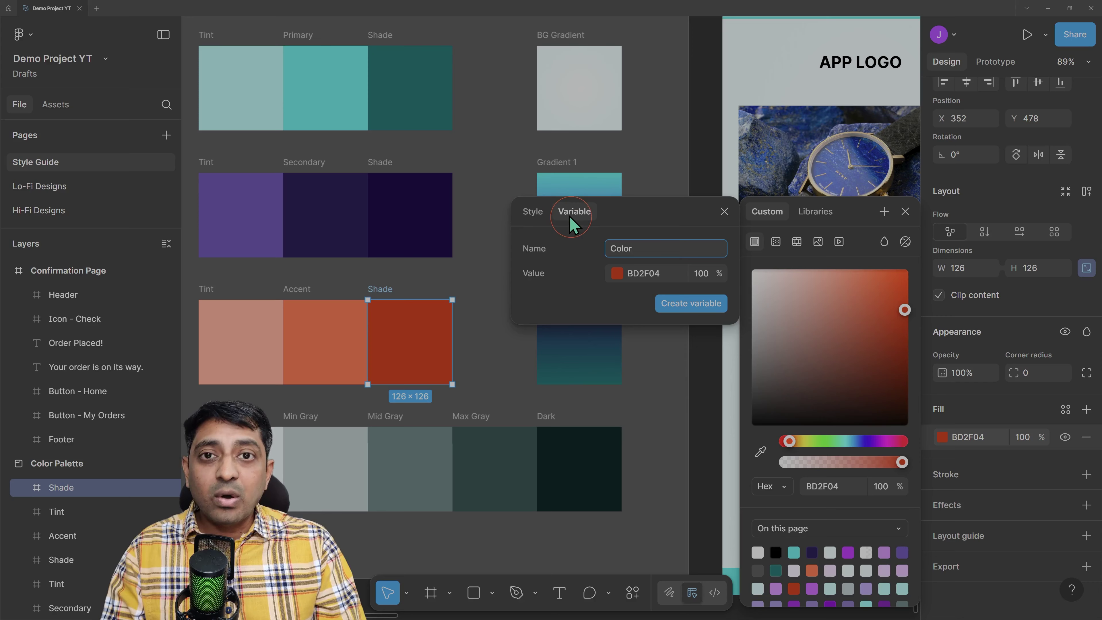
left_click(534, 212)
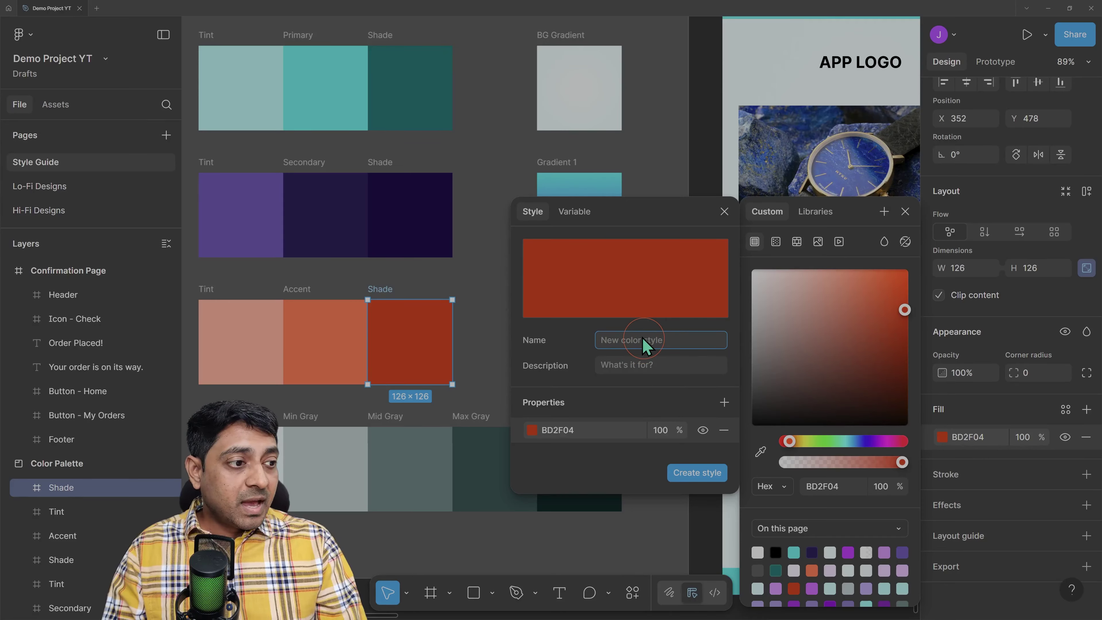
left_click(678, 339)
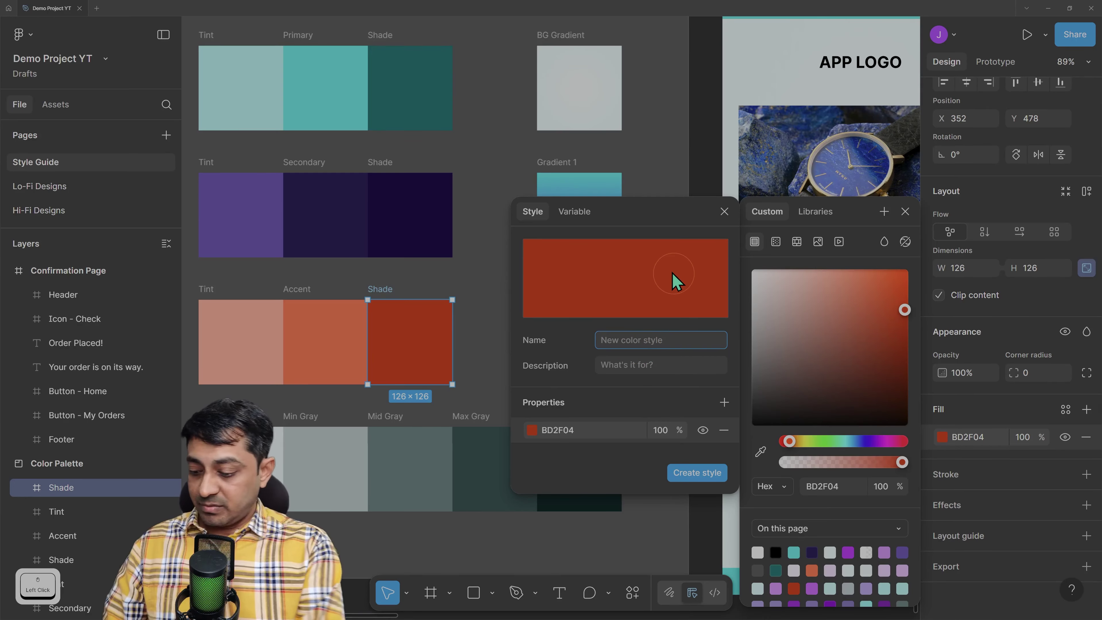
type("Accent ")
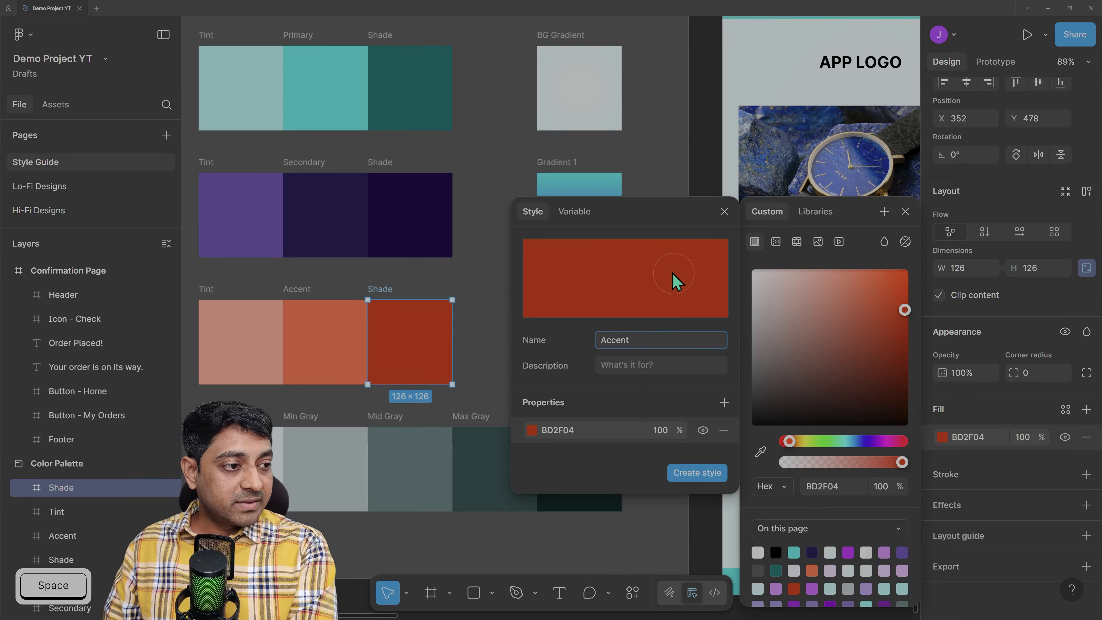
type("- Shade")
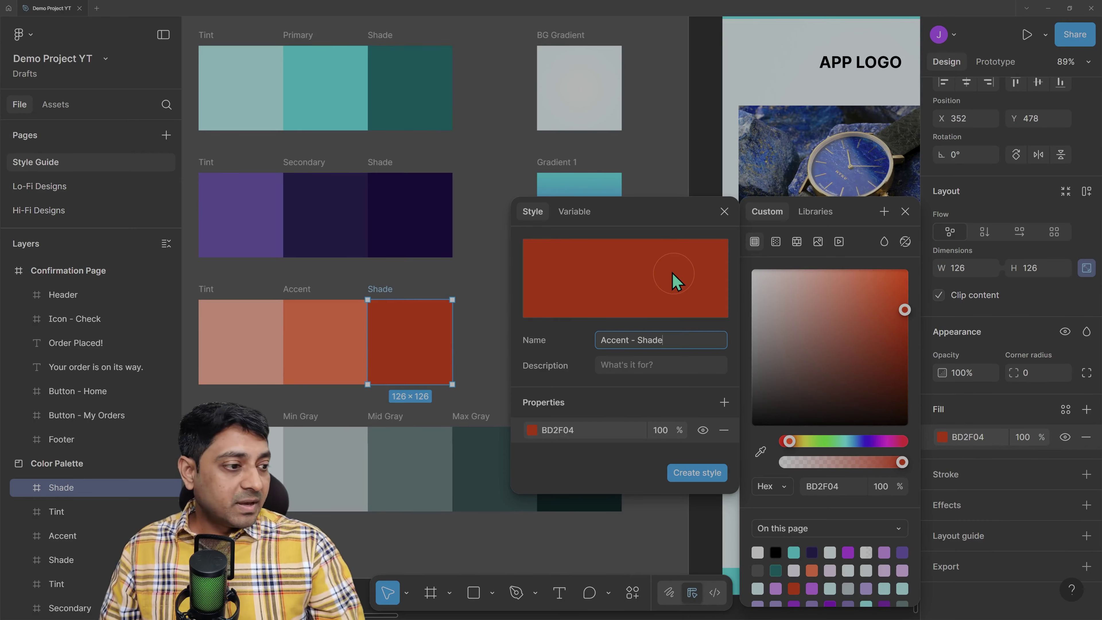
left_click(694, 474)
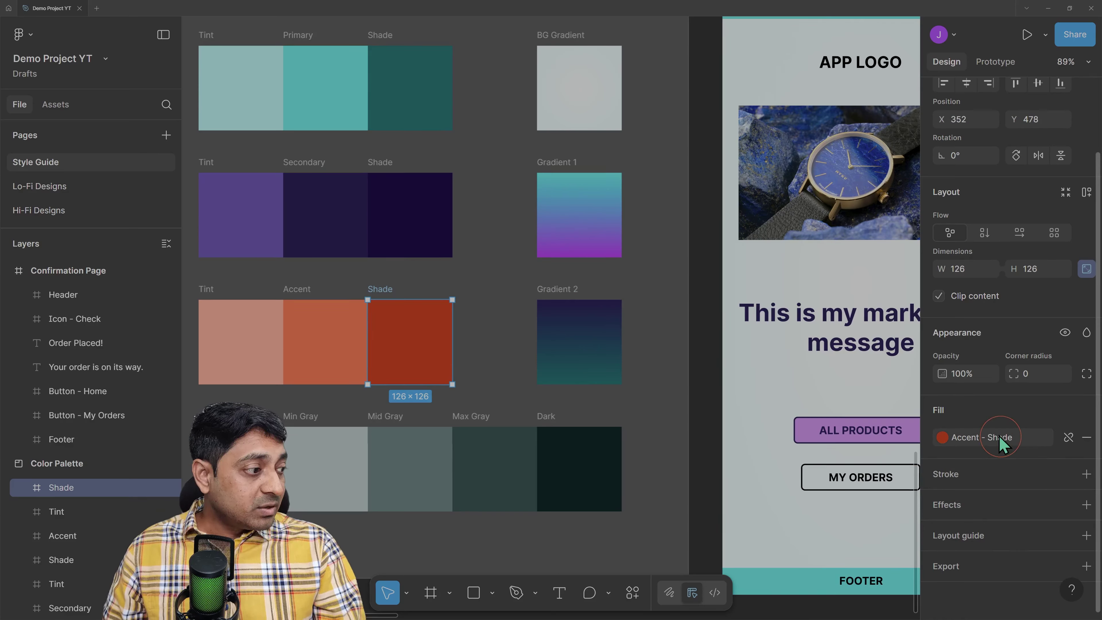
Review the saved accent styles in the Shade fill's library and in the page's style list with nothing selected
left_click(982, 439)
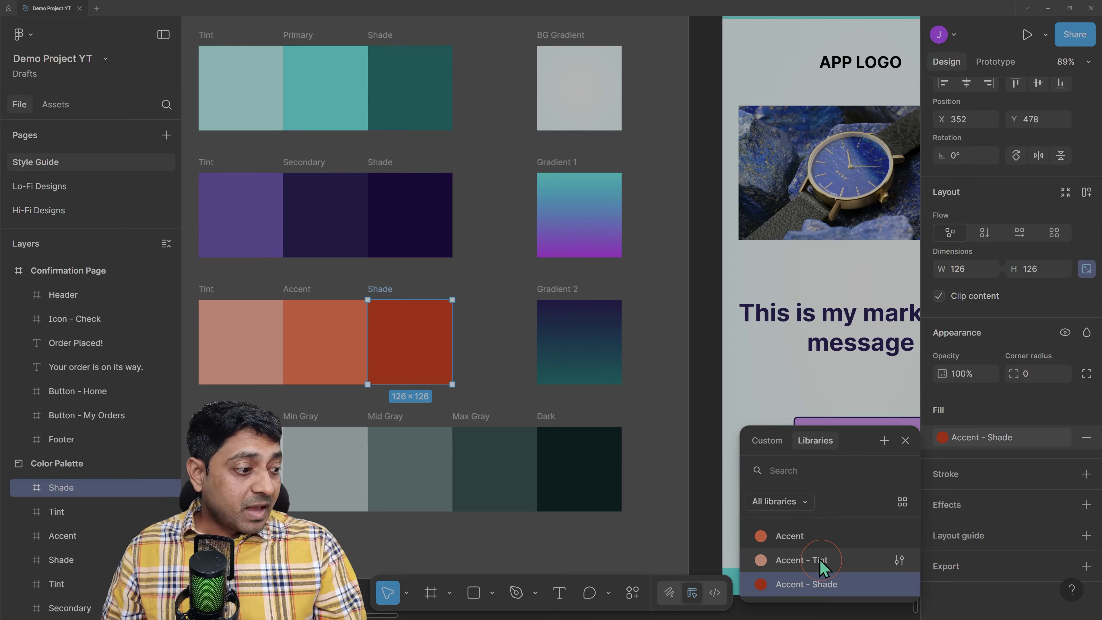
left_click(906, 442)
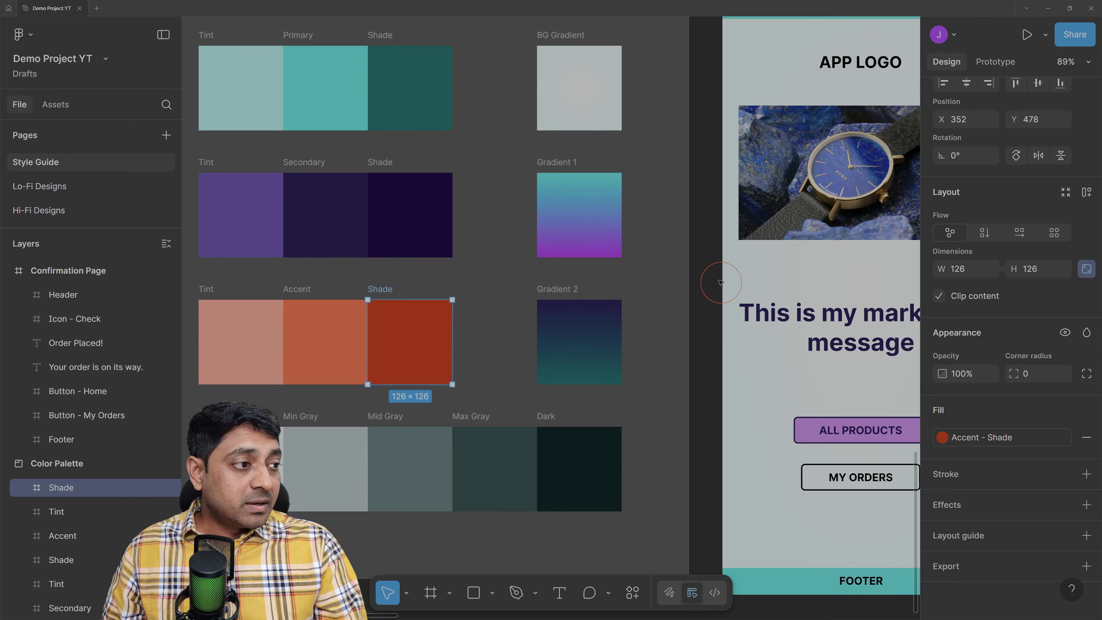
left_click(704, 290)
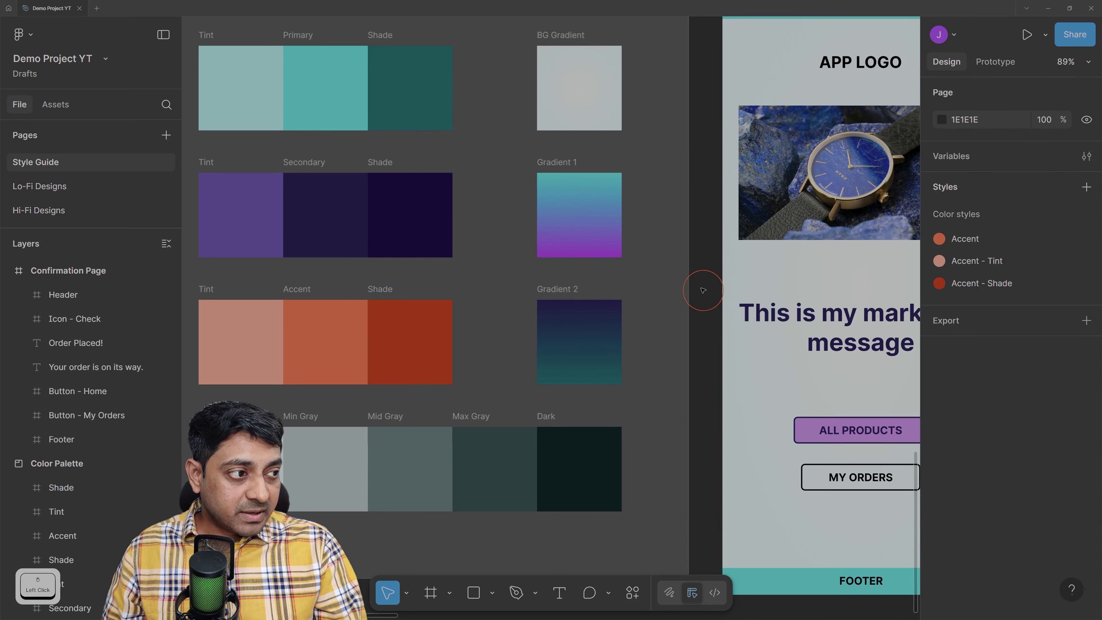
Examine the style types that can be added to the page and the blank form for a new color style
left_click(960, 217)
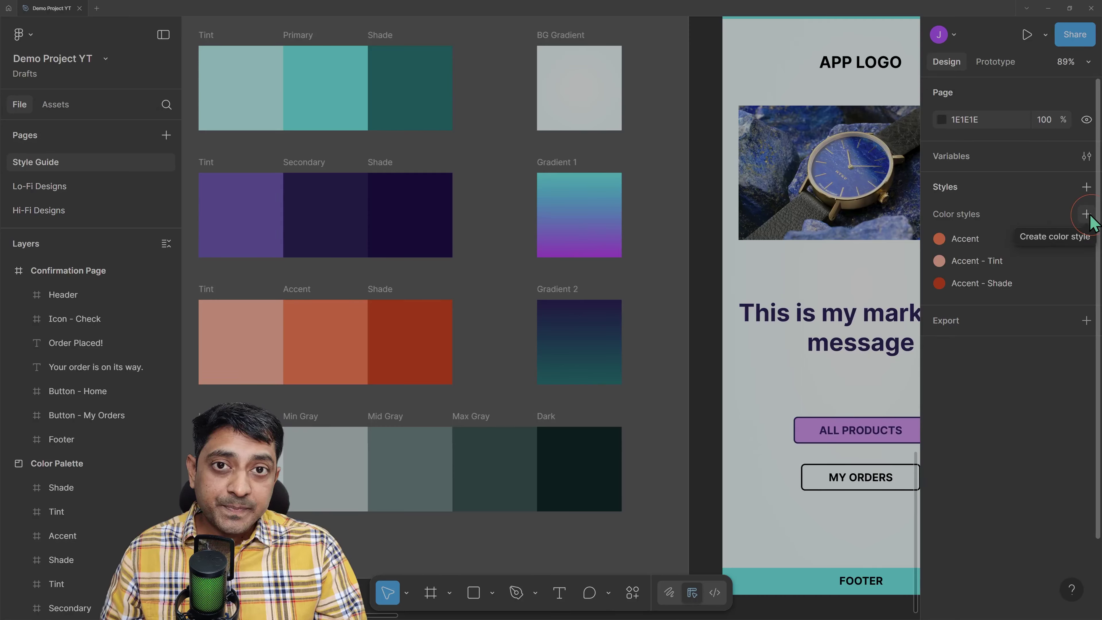
left_click(1088, 188)
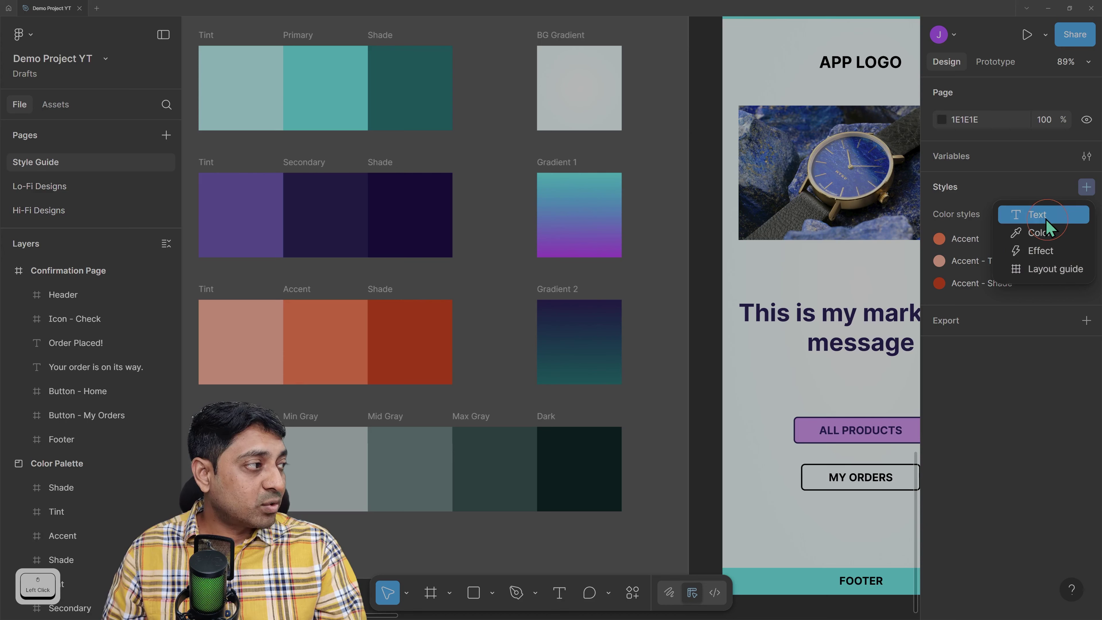
left_click(950, 214)
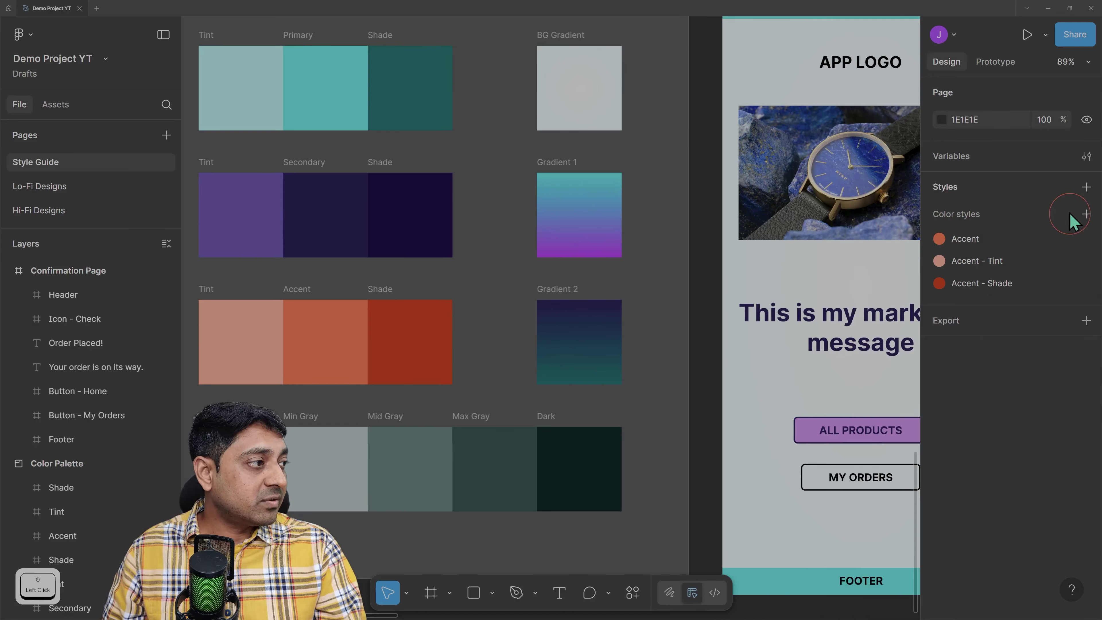
left_click(1087, 214)
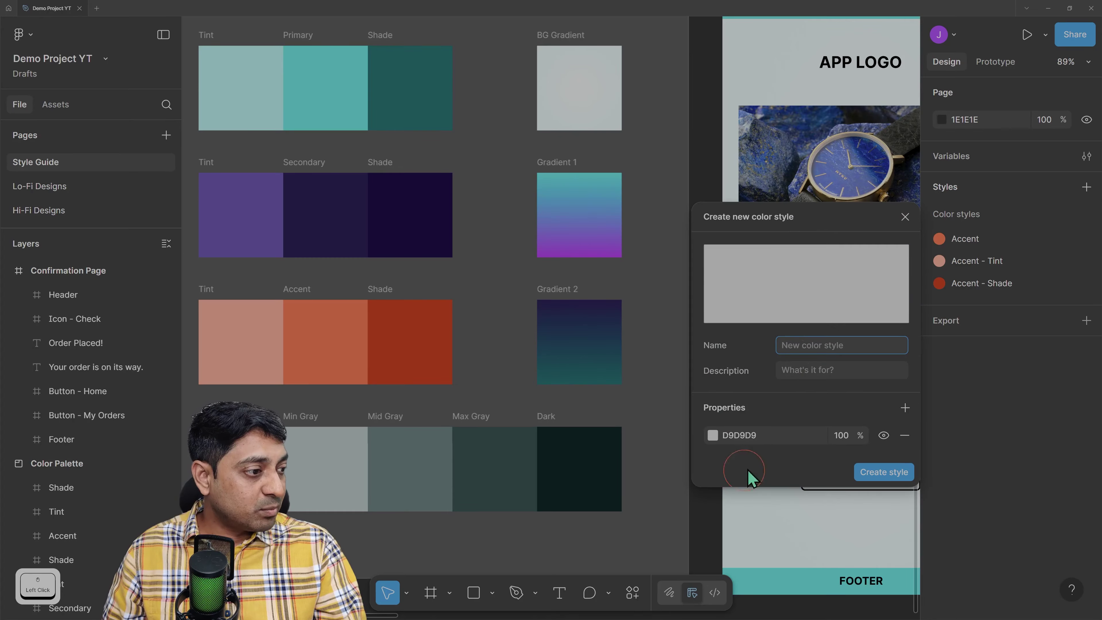
left_click(905, 217)
Inspect the fills of the Accent row's Shade, Tint and Accent swatches to check which ones use a saved style
left_click(312, 369)
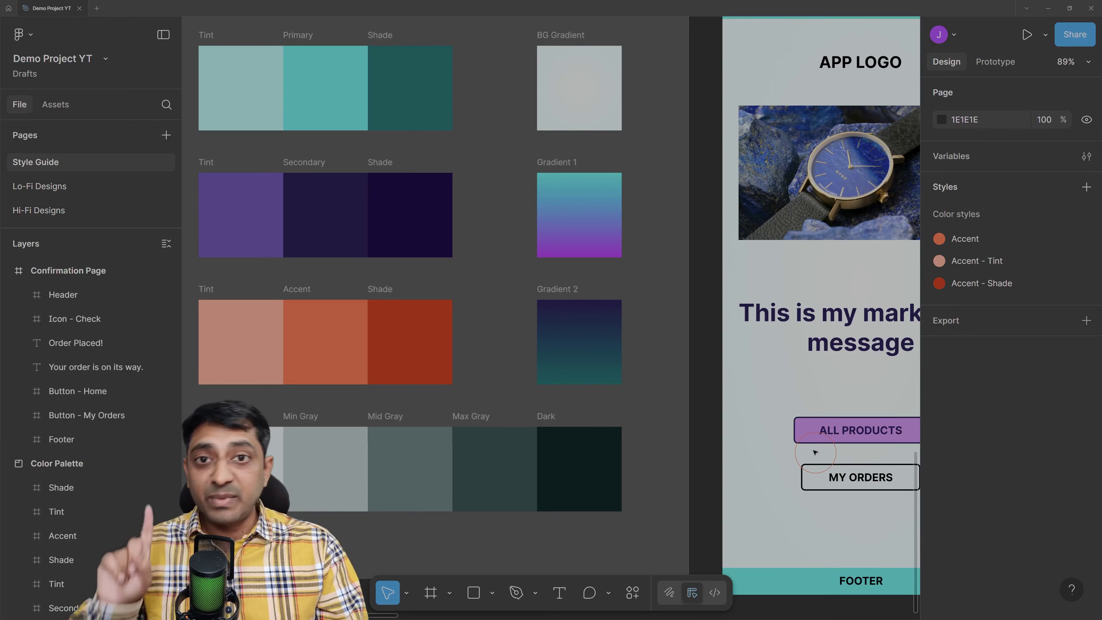
left_click(405, 334)
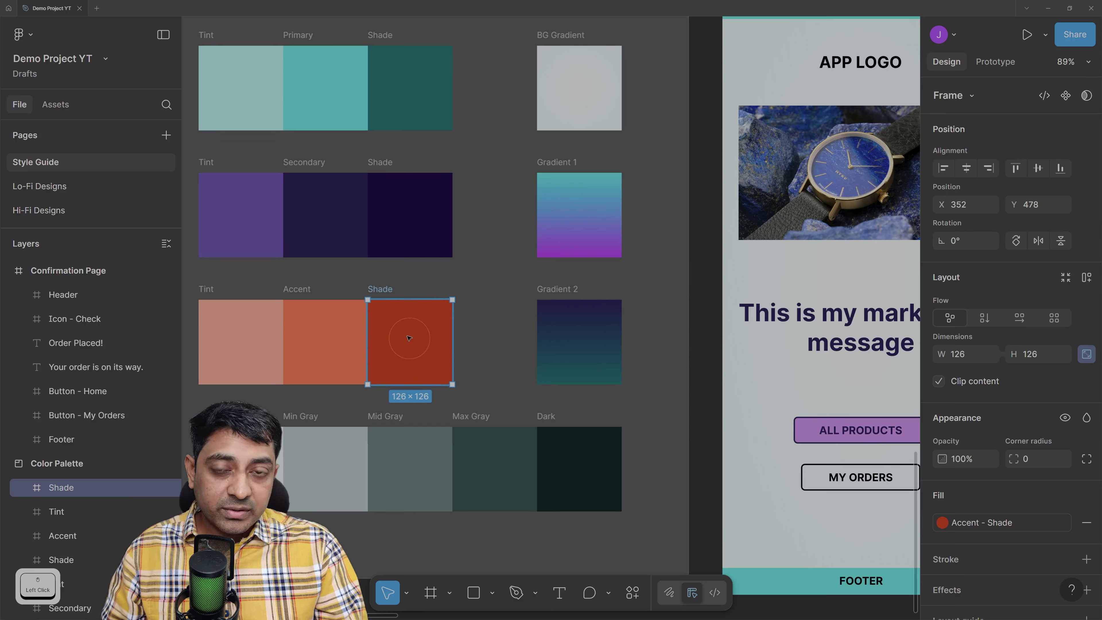
scroll(990, 509, "down", 2)
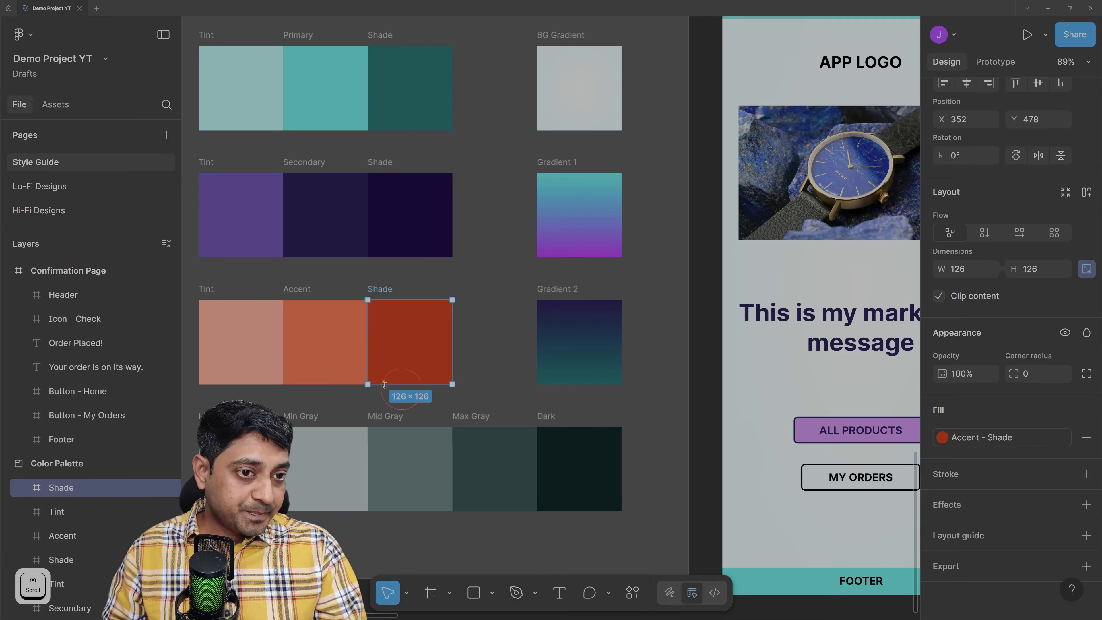
left_click(230, 333)
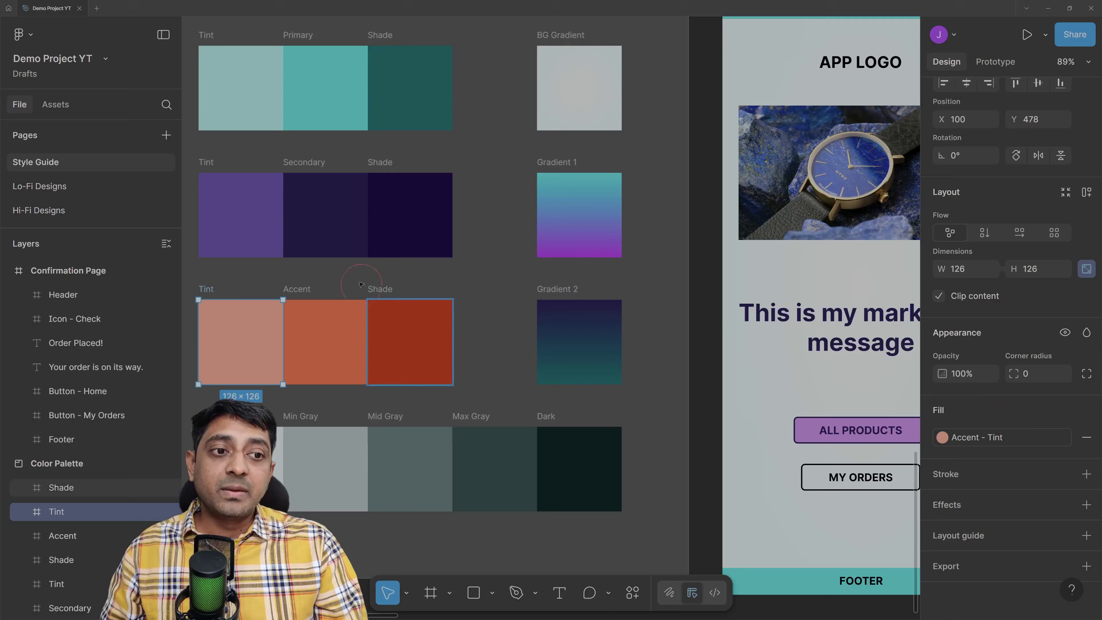
left_click(332, 327)
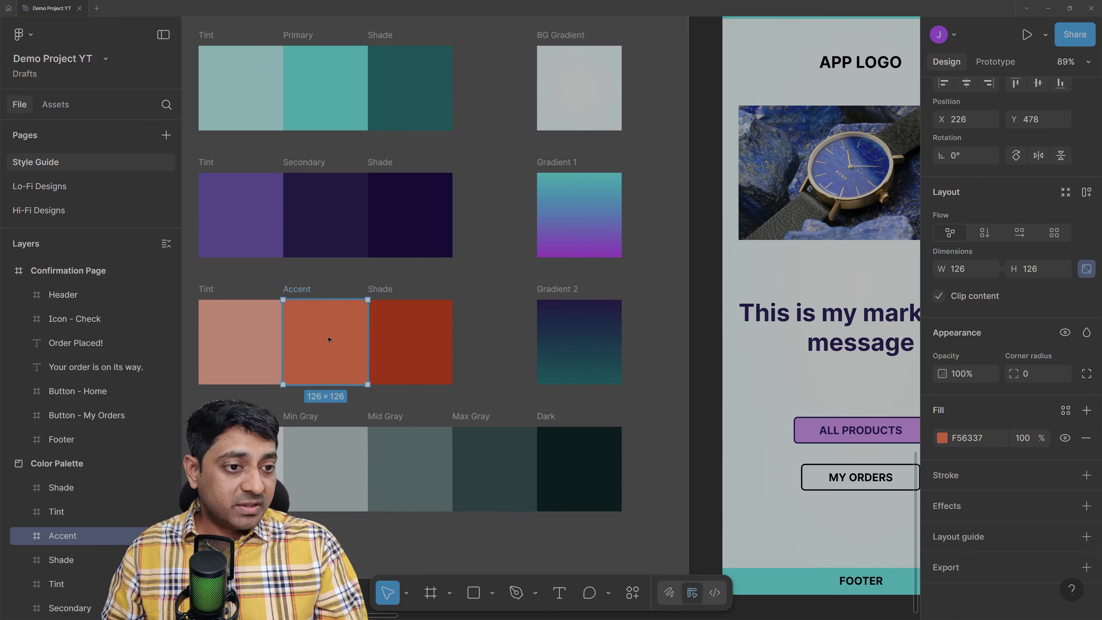
Link the Accent swatch's fill to the saved Accent color style
left_click(702, 250)
left_click(1085, 187)
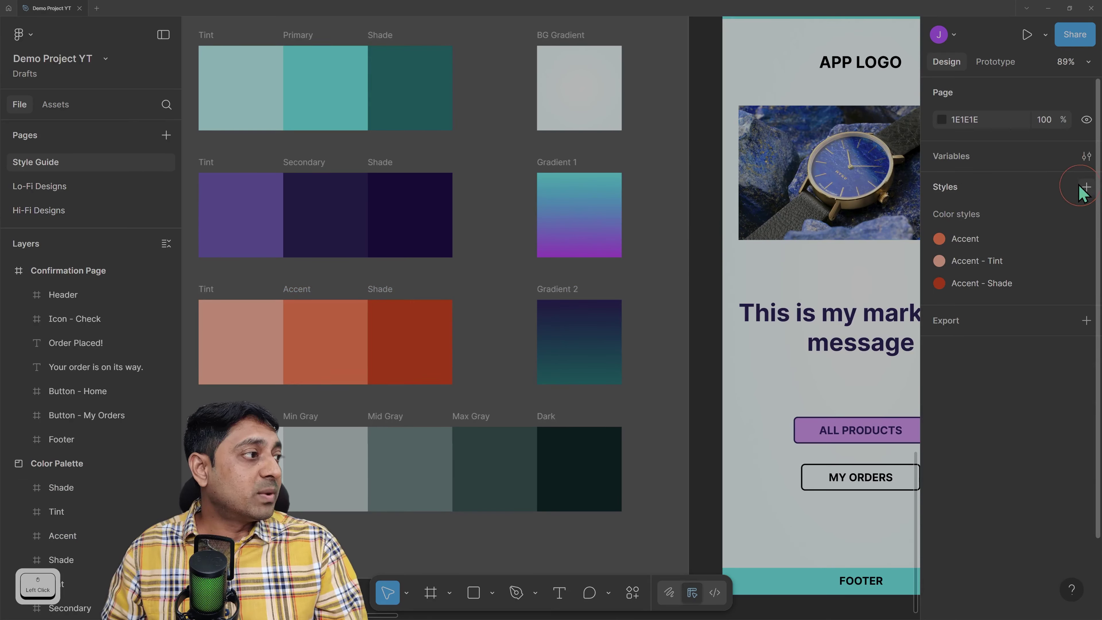
left_click(299, 346)
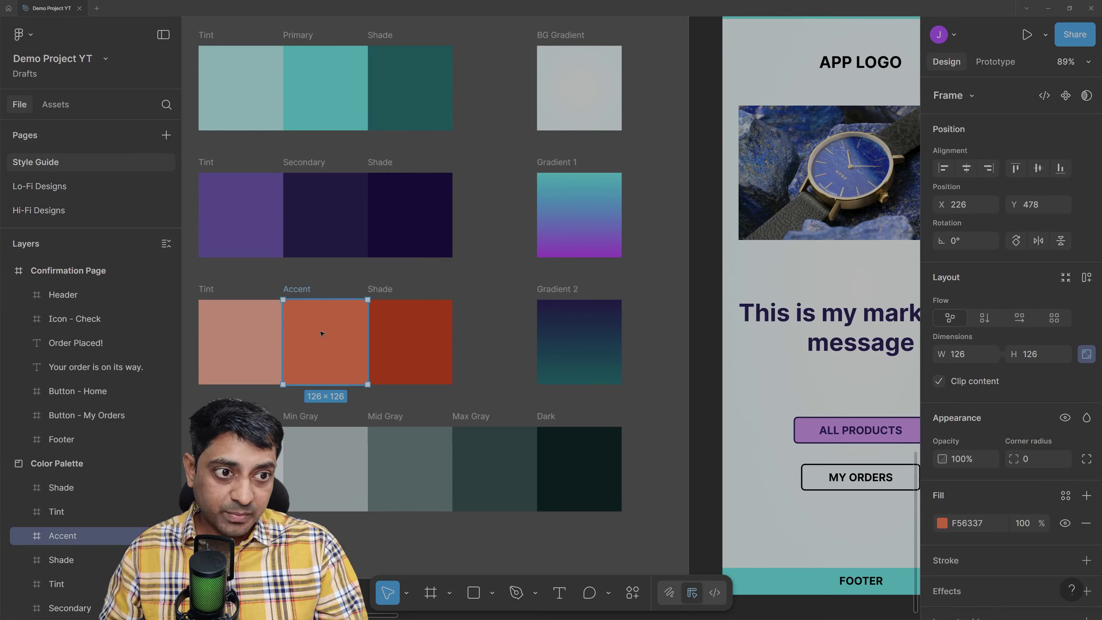
scroll(1068, 460, "down", 1)
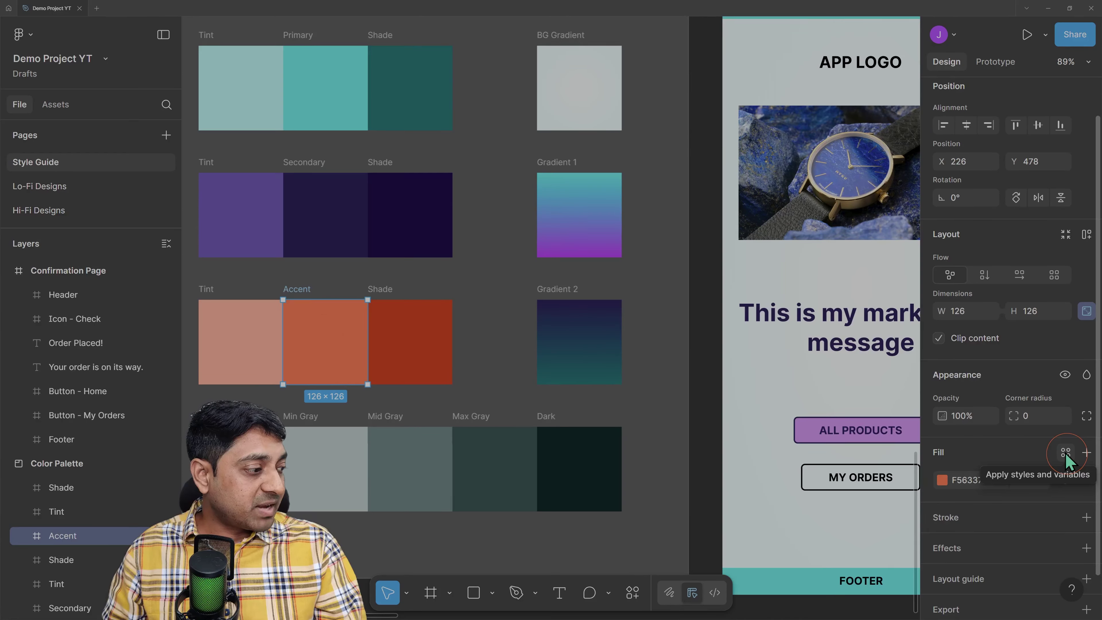
left_click(1066, 454)
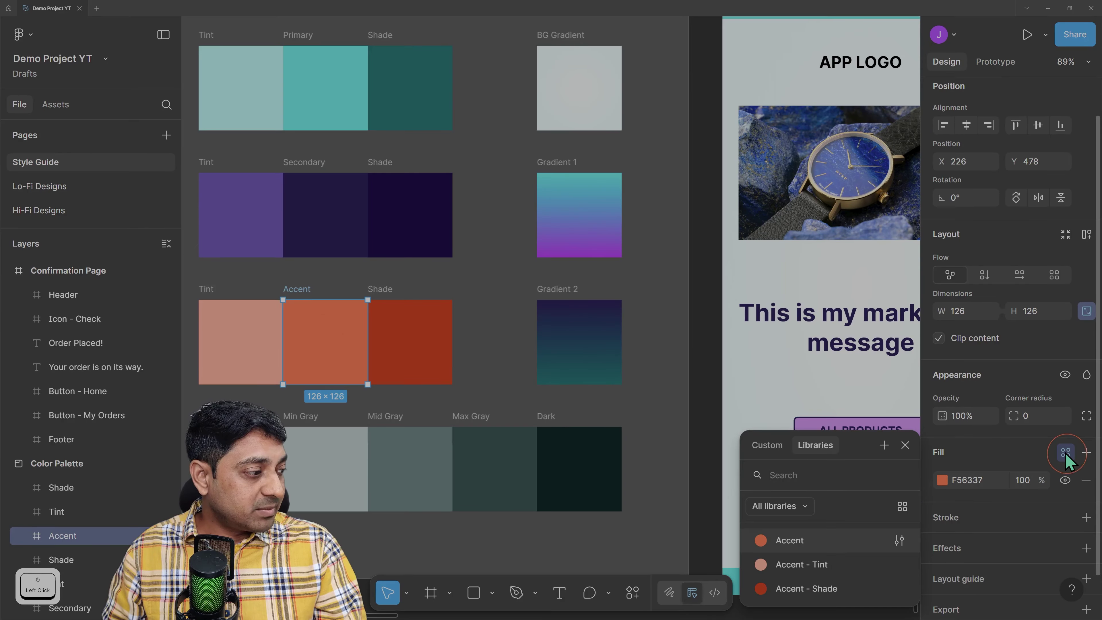
left_click(791, 543)
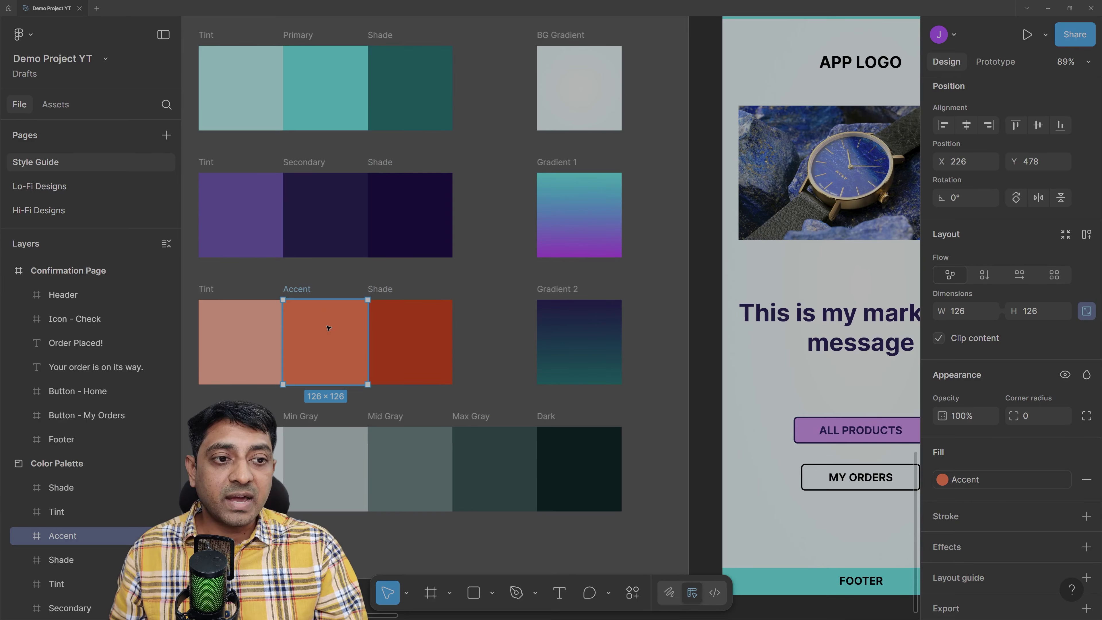
left_click(504, 229)
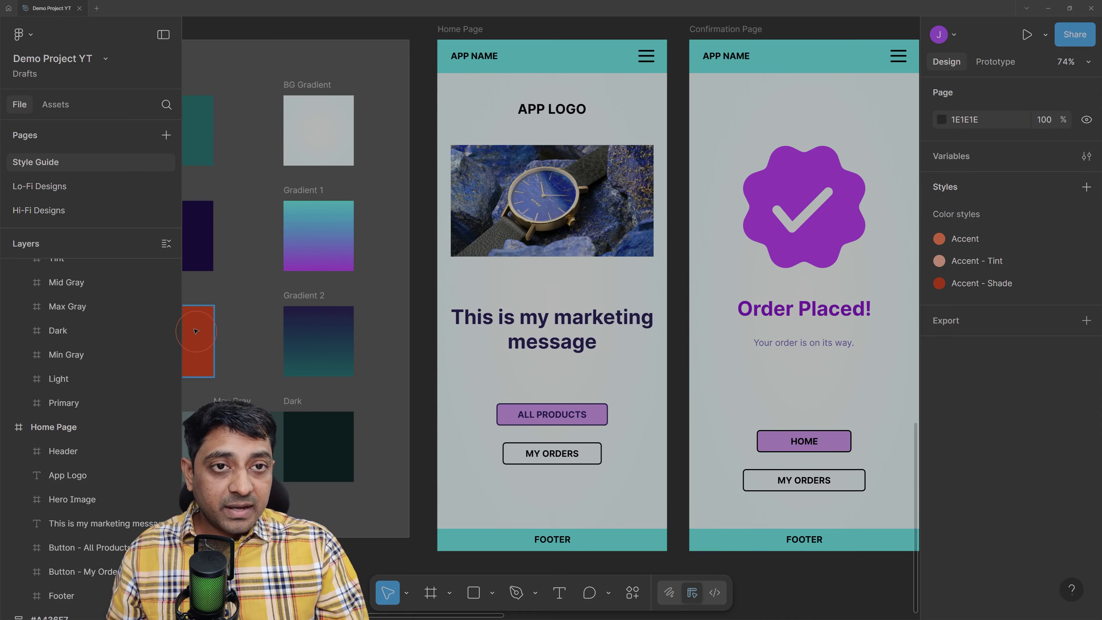
Minimize the interface and apply the Accent - Tint color style to the fill of the Home Page's ALL PRODUCTS button
left_click(163, 34)
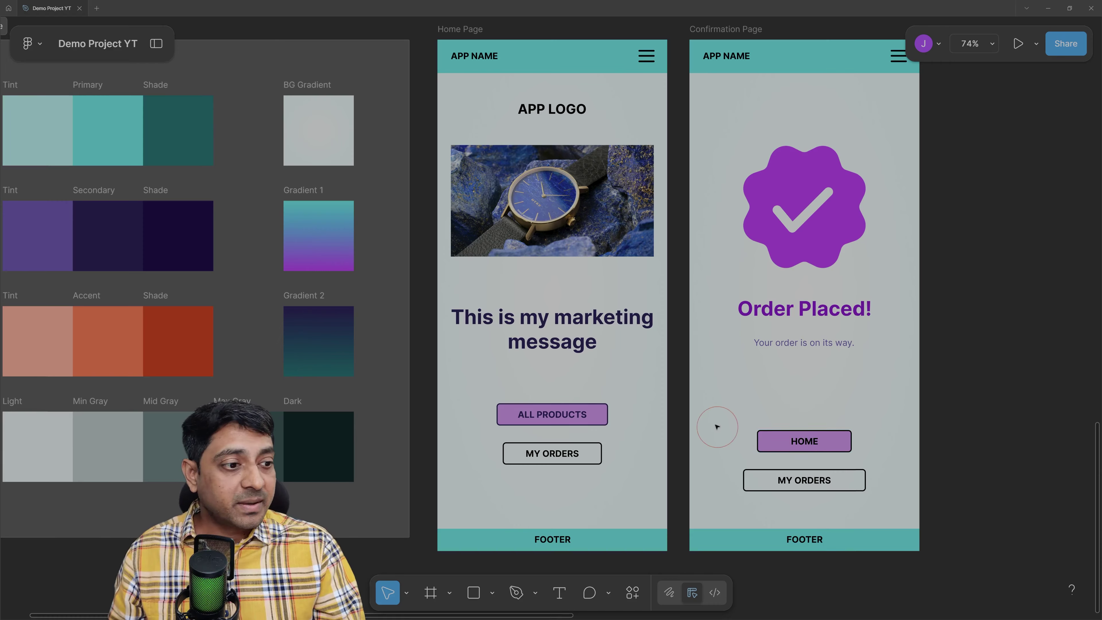
left_click(553, 413)
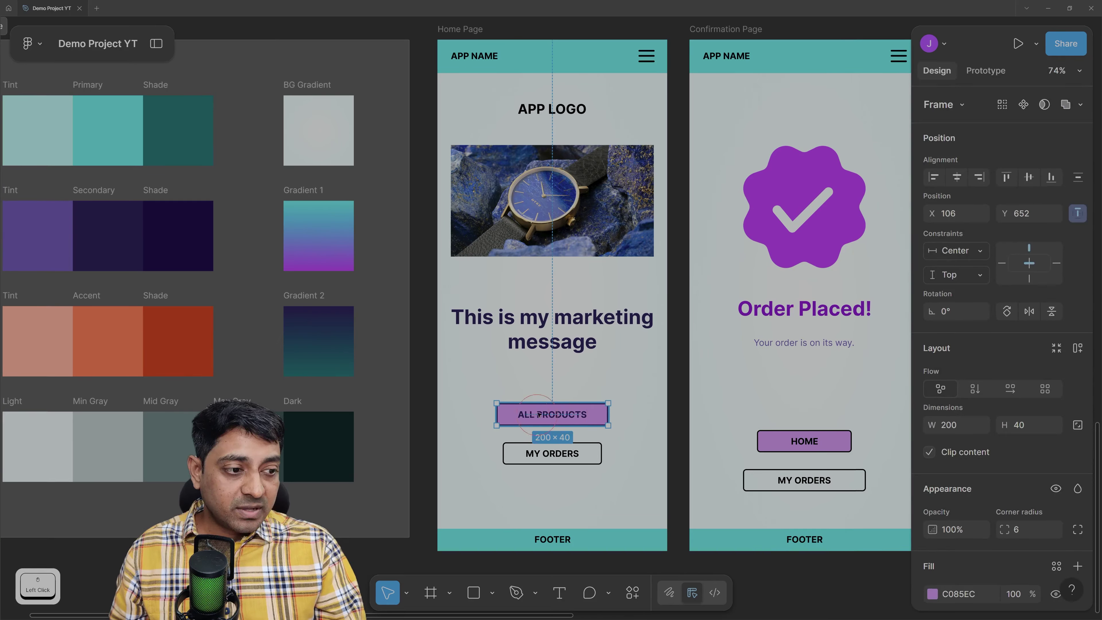
scroll(1041, 435, "down", 6)
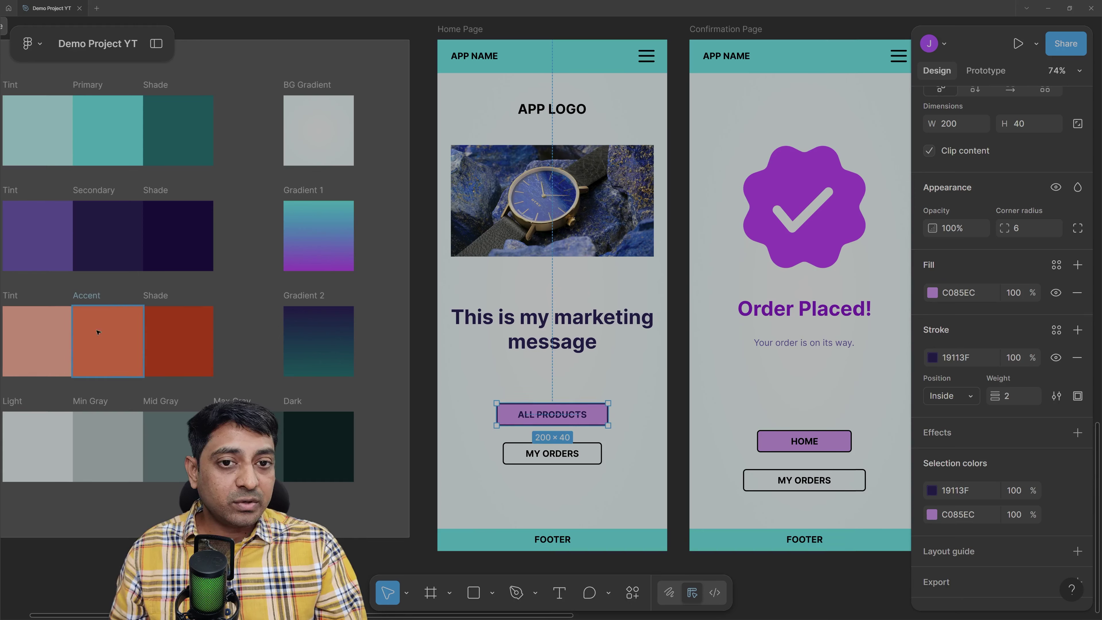
left_click(585, 415)
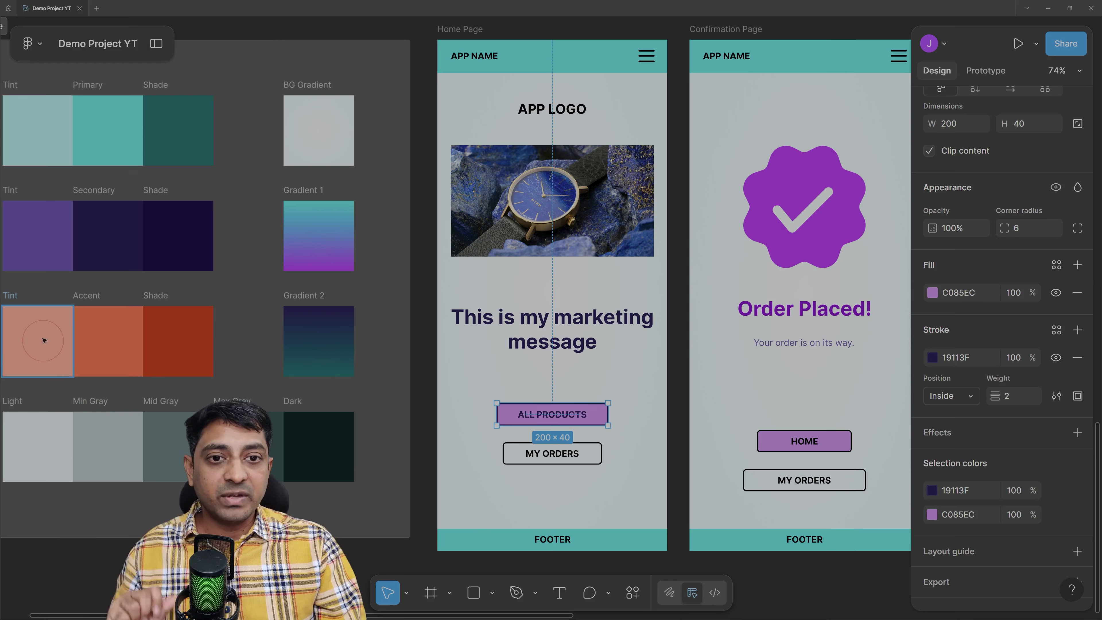
left_click(554, 409)
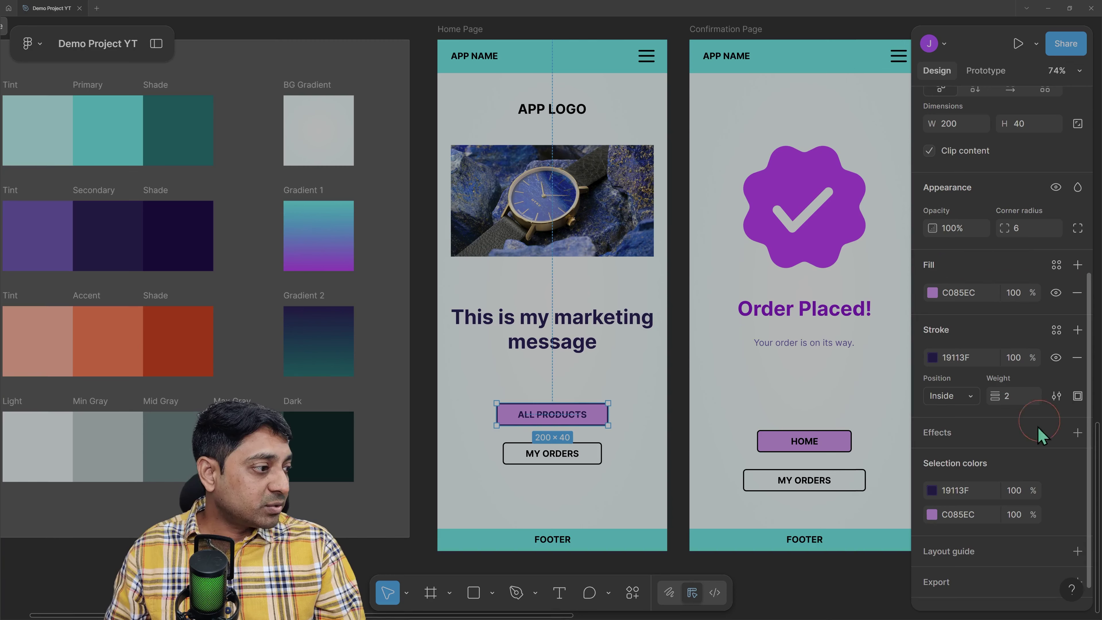
left_click(1057, 265)
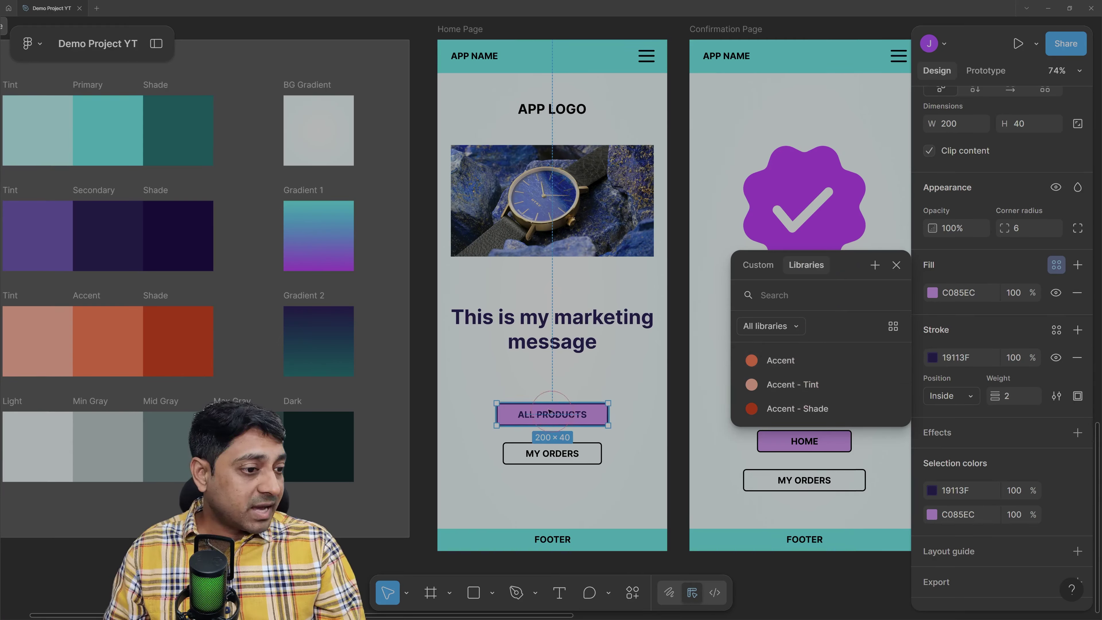
left_click(796, 386)
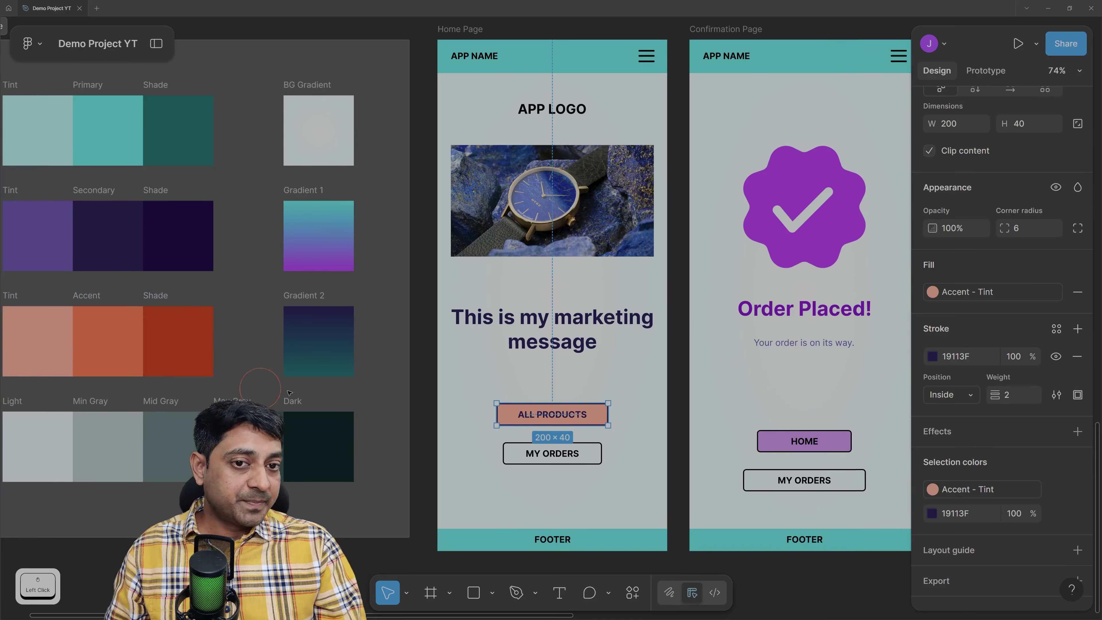
left_click(635, 414)
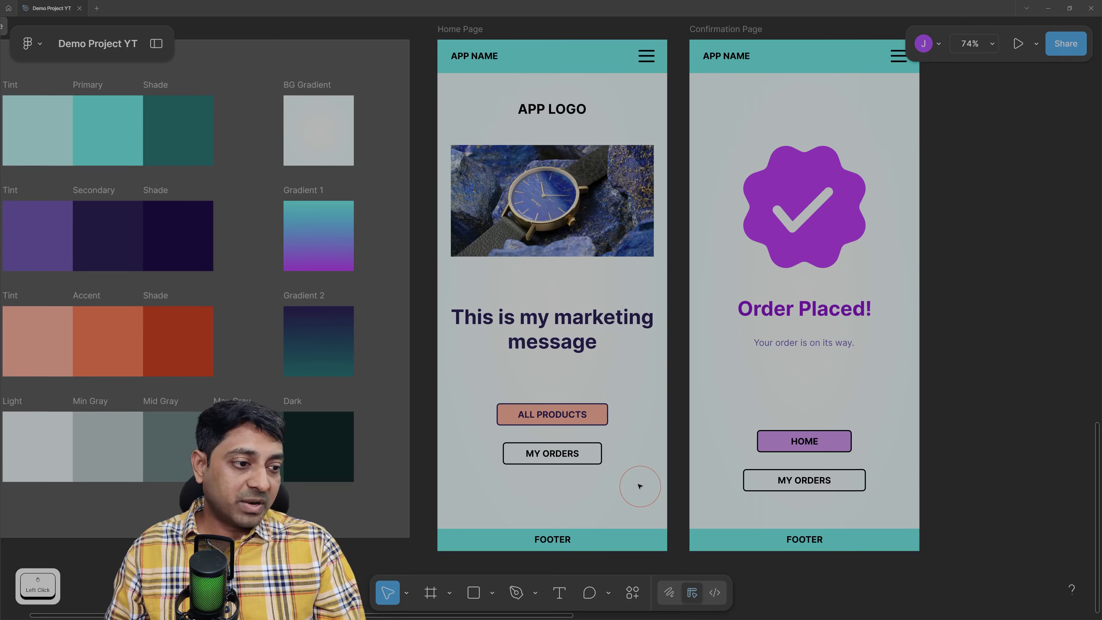
Try the Accent - Shade and Accent color styles on the ALL PRODUCTS button's fill
left_click(561, 416)
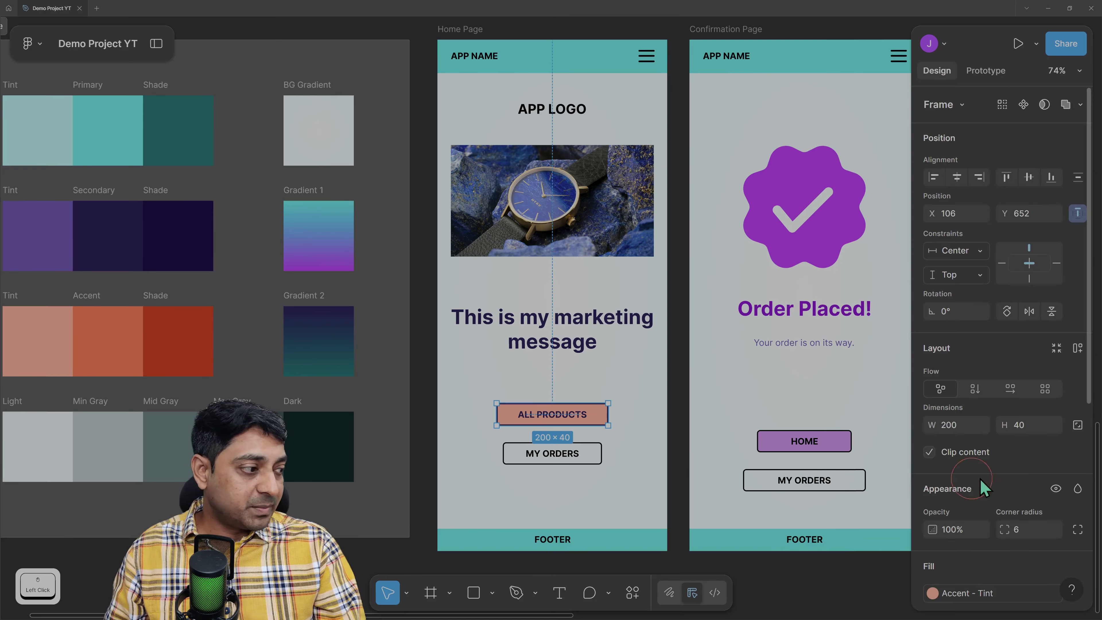
scroll(966, 504, "down", 4)
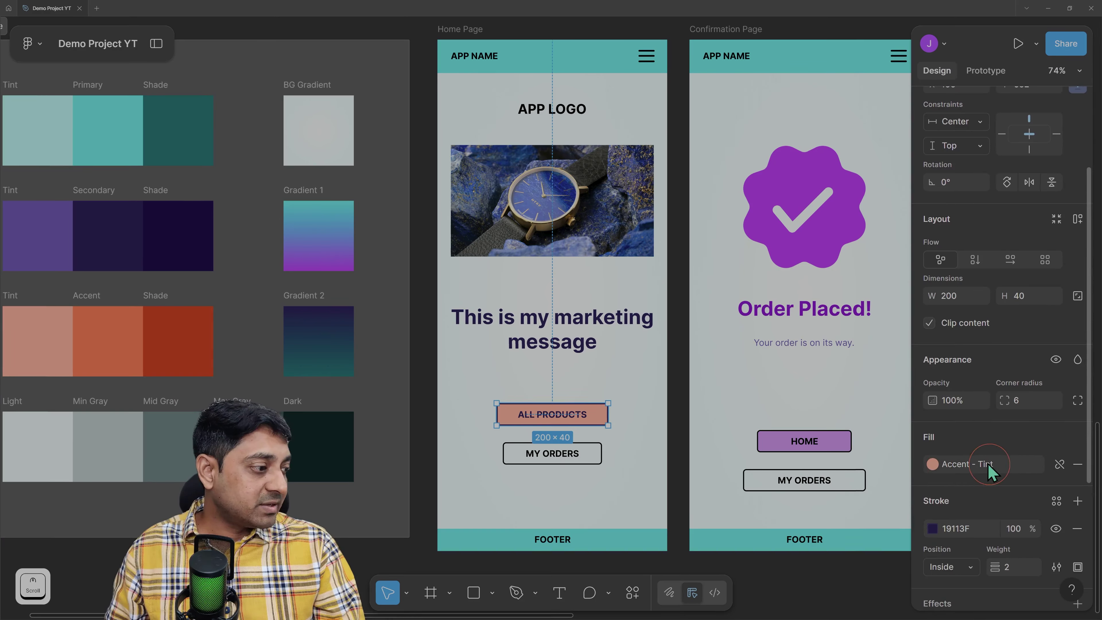
scroll(988, 464, "down", 3)
left_click(951, 334)
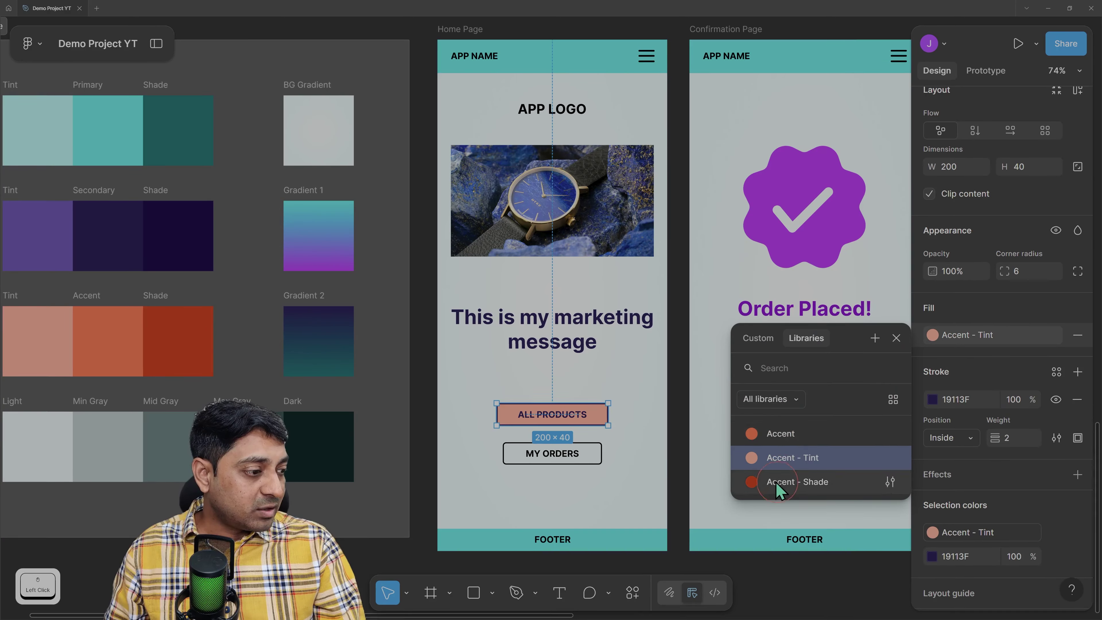
left_click(793, 482)
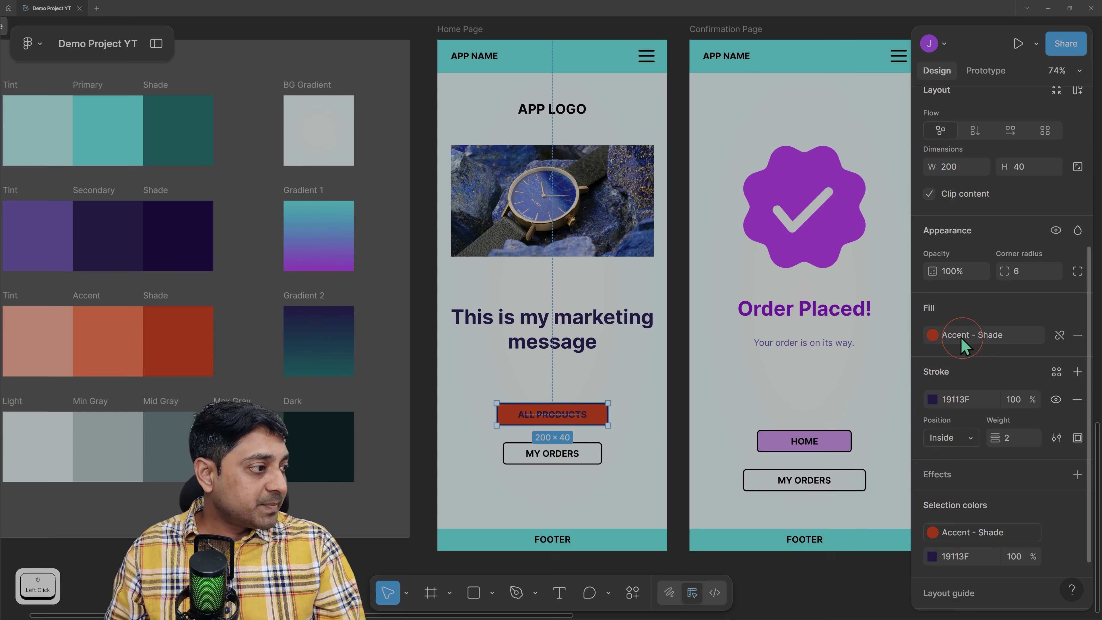
left_click(936, 335)
left_click(800, 442)
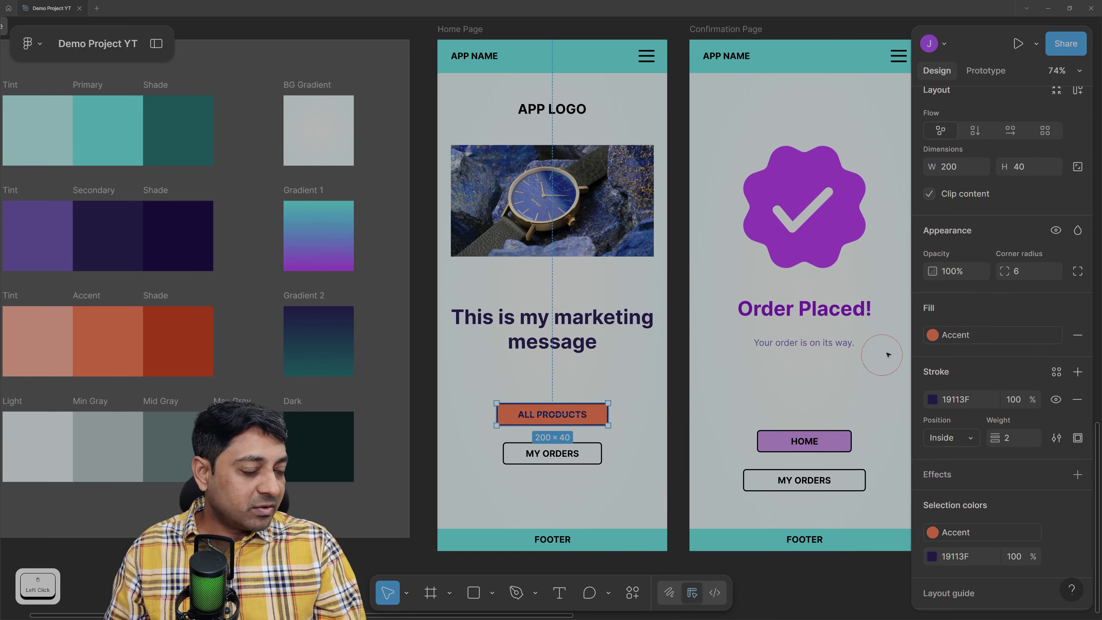
Try a custom green fill, 1BE900, on the ALL PRODUCTS button and reapply the Accent - Tint color style
left_click(936, 335)
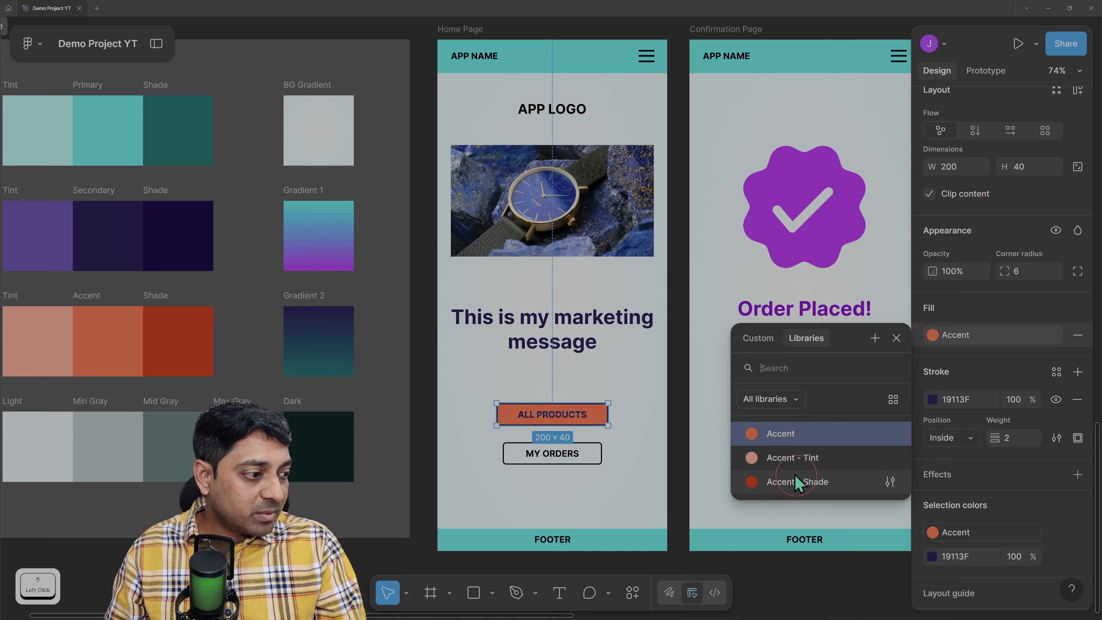
left_click(758, 338)
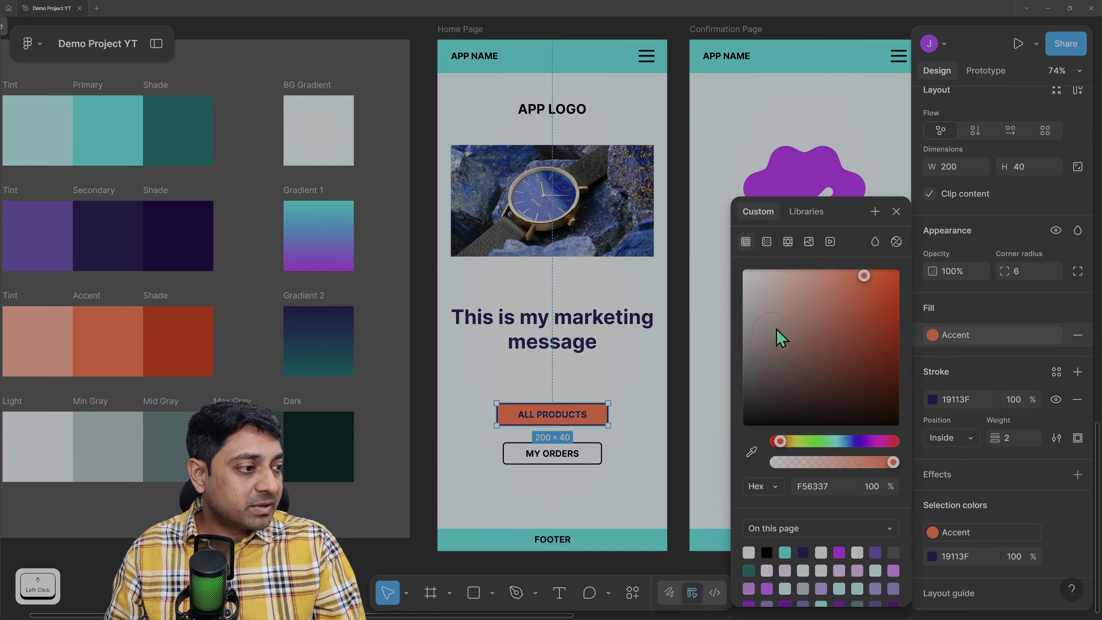
left_click(840, 372)
left_click_drag(828, 441, 813, 441)
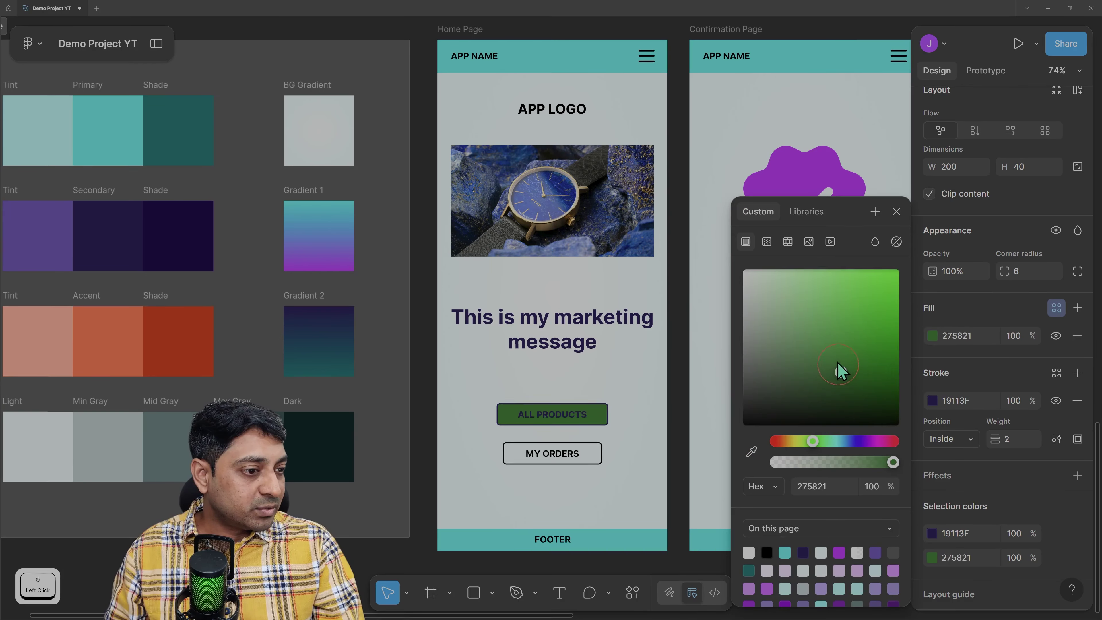
left_click_drag(839, 371, 898, 283)
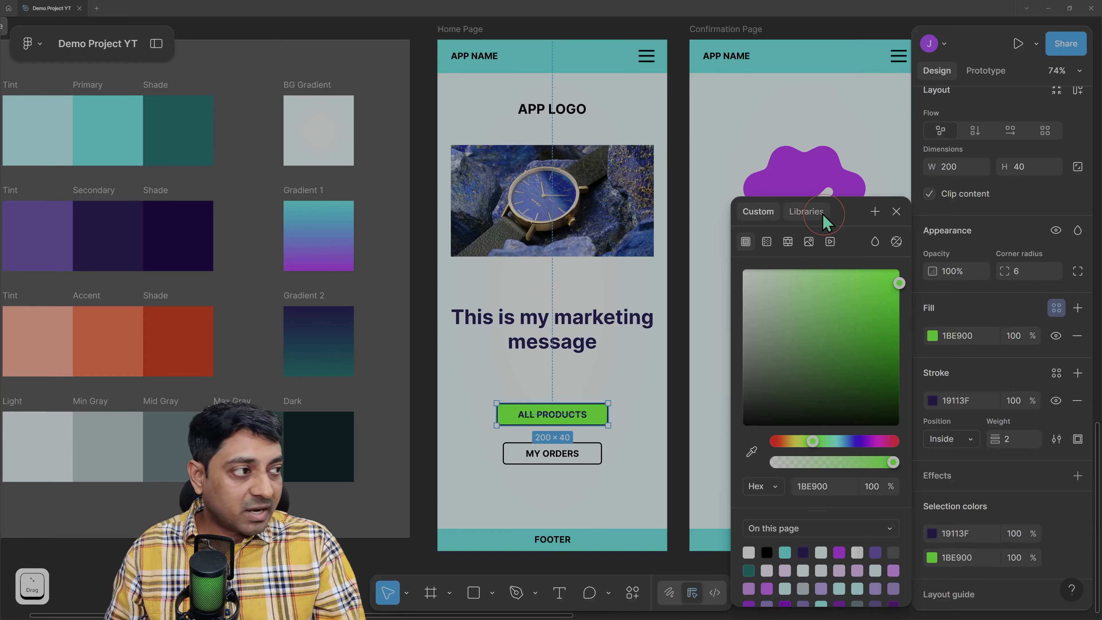
left_click(807, 212)
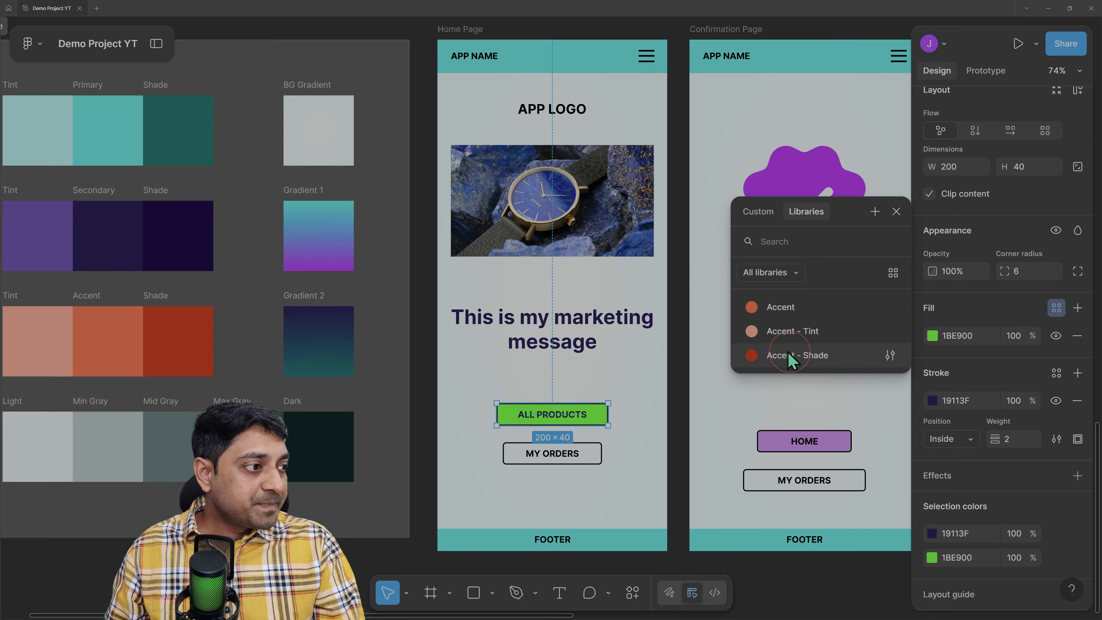
left_click(811, 334)
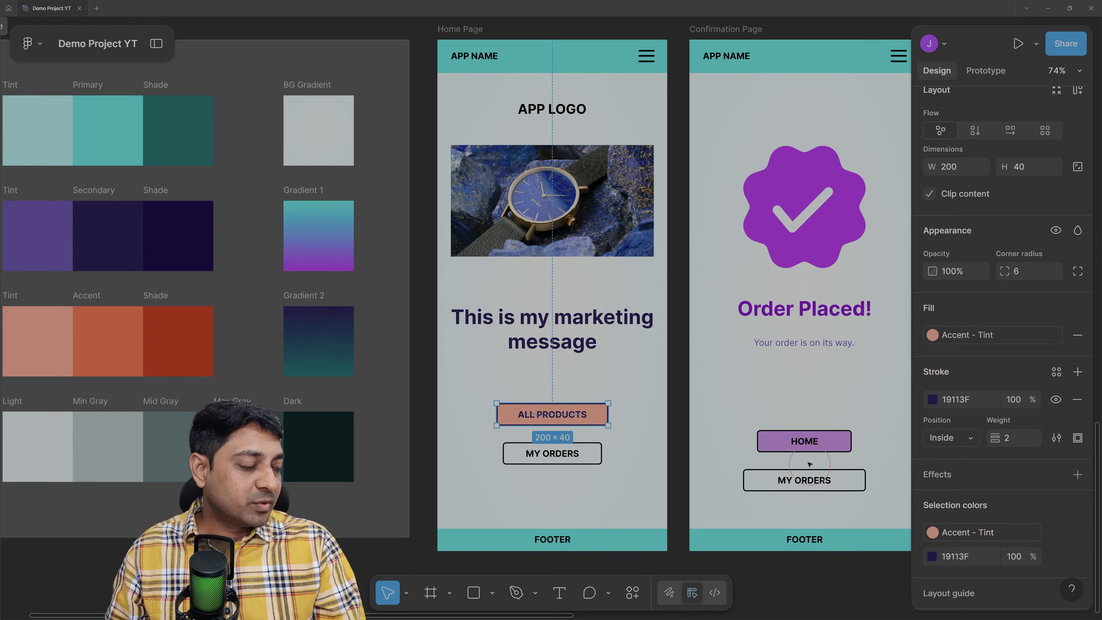
Apply the Accent - Tint color style to the fill of the Confirmation Page's HOME button
left_click(817, 446)
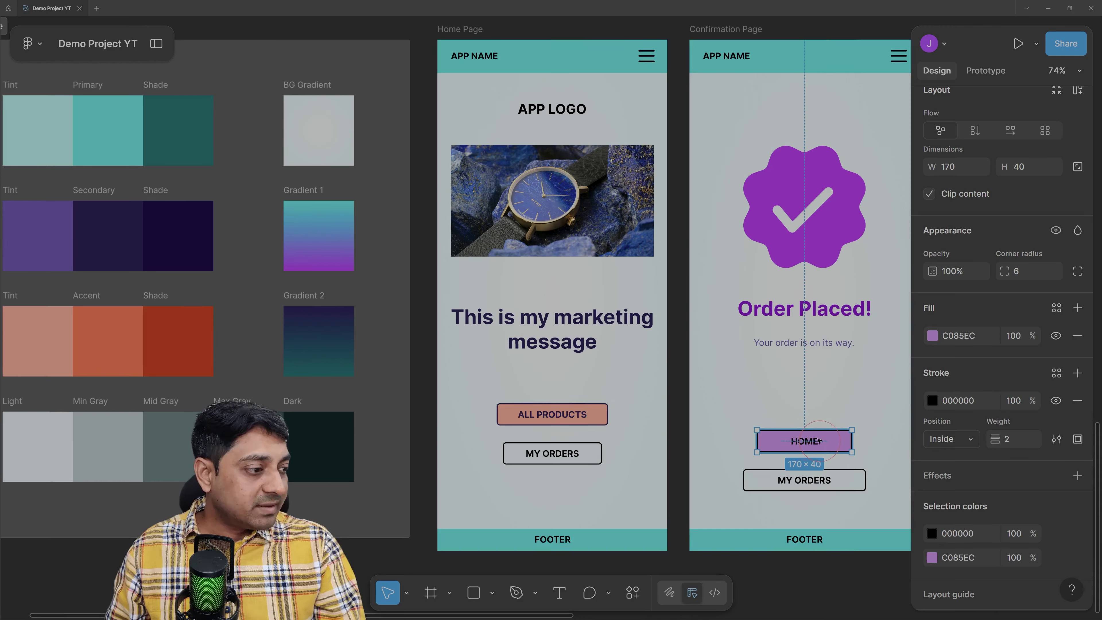
left_click(1057, 309)
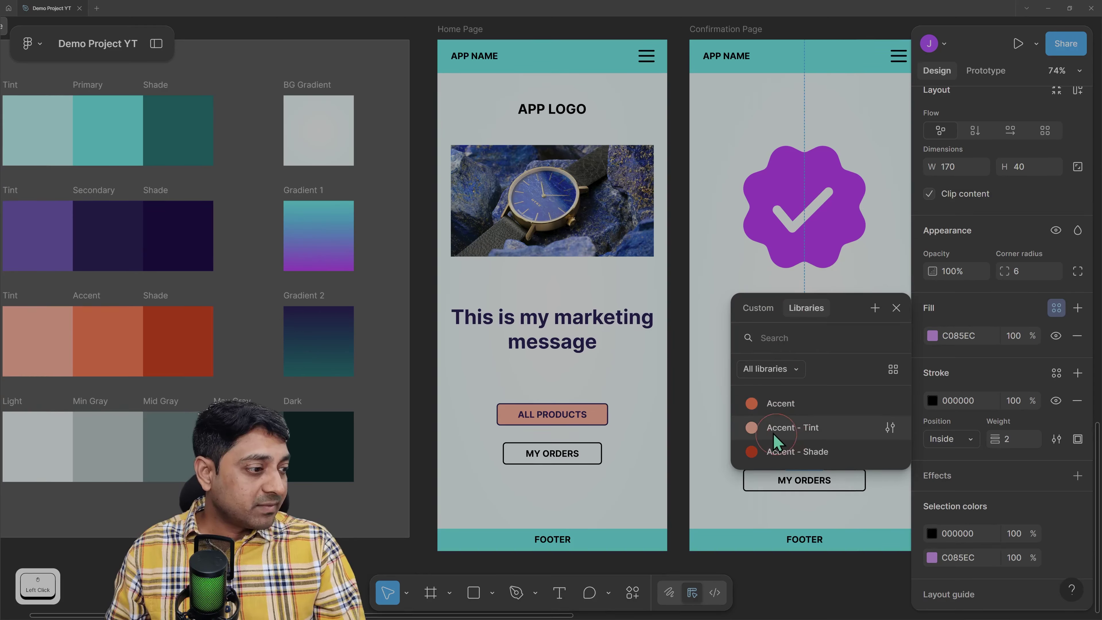
left_click(793, 428)
left_click(815, 442)
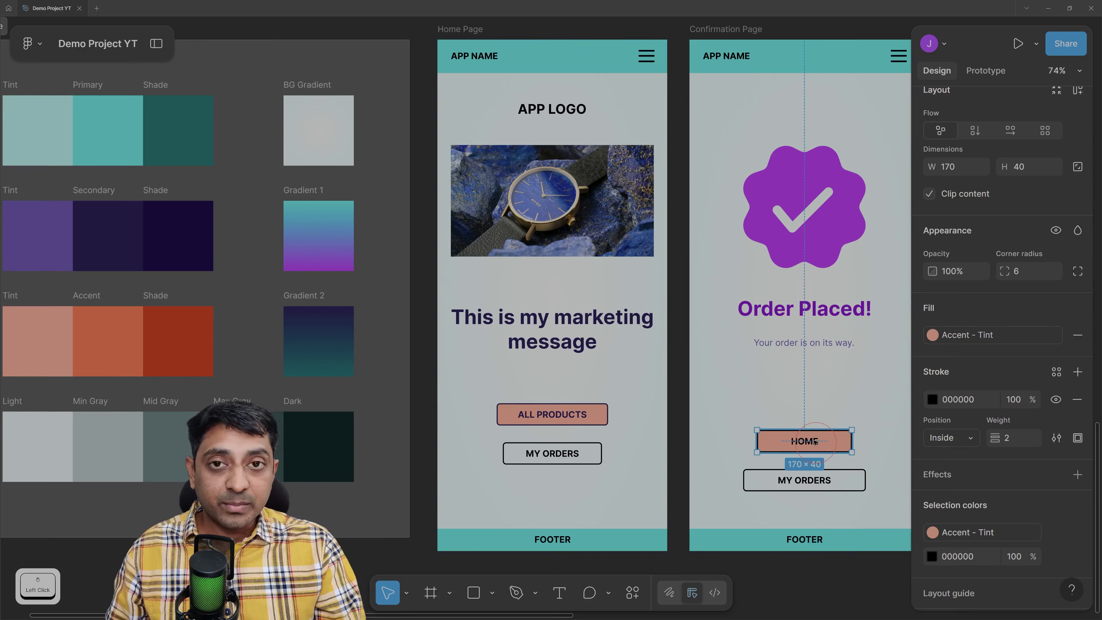
left_click(791, 377)
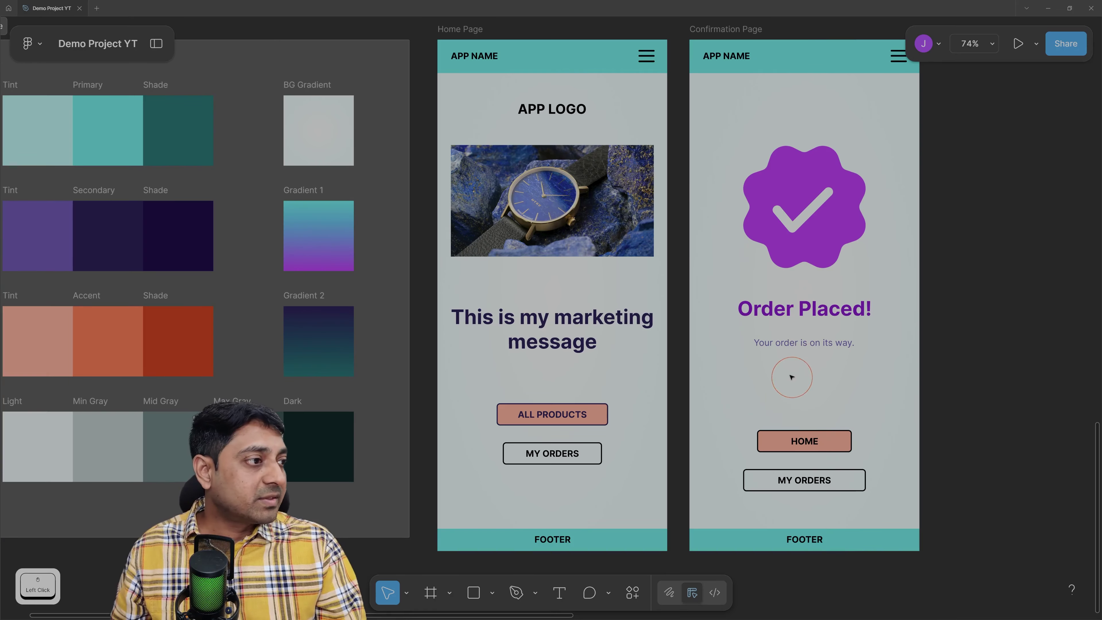
Apply the Accent - Shade color style to the fill of the Confirmation Page's "Order Placed!" text
left_click(803, 309)
scroll(802, 308, "right", 2)
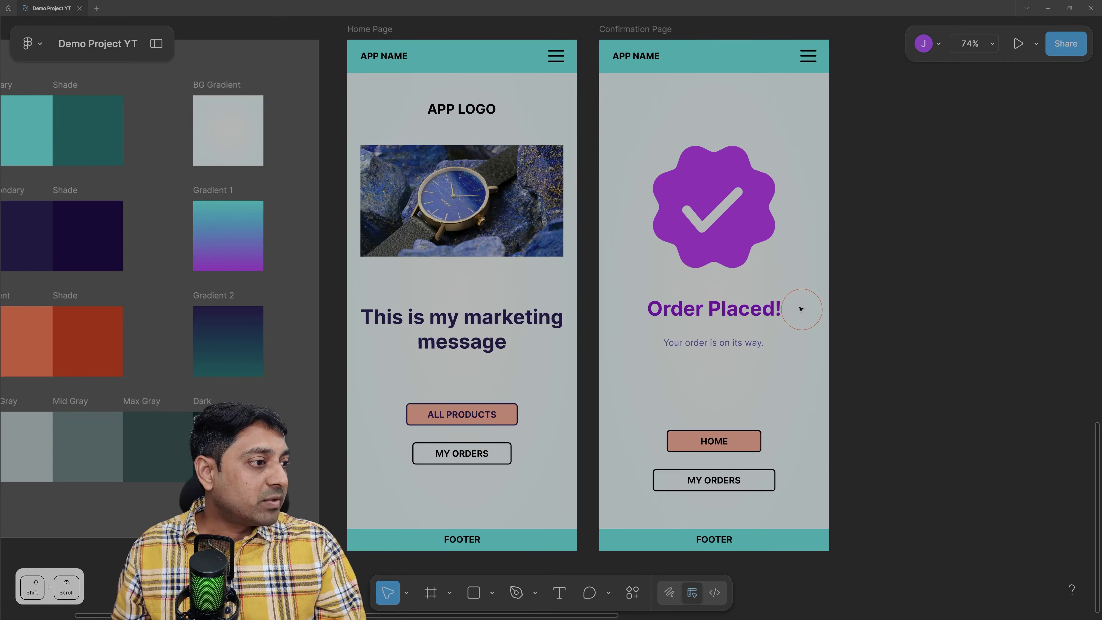
left_click(680, 308)
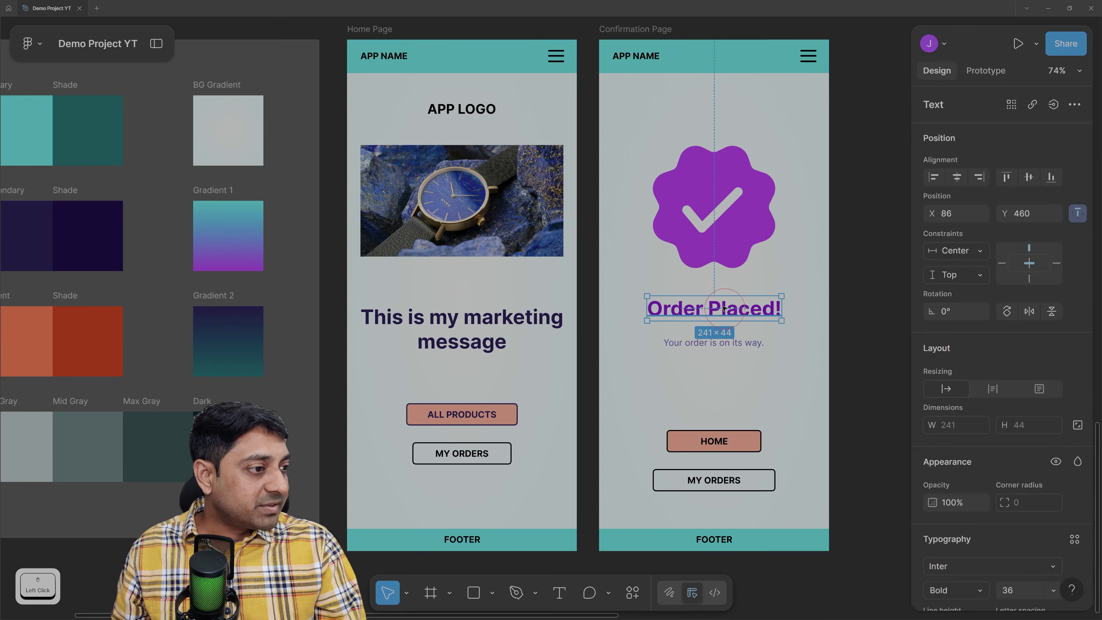
scroll(716, 312, "down", 4)
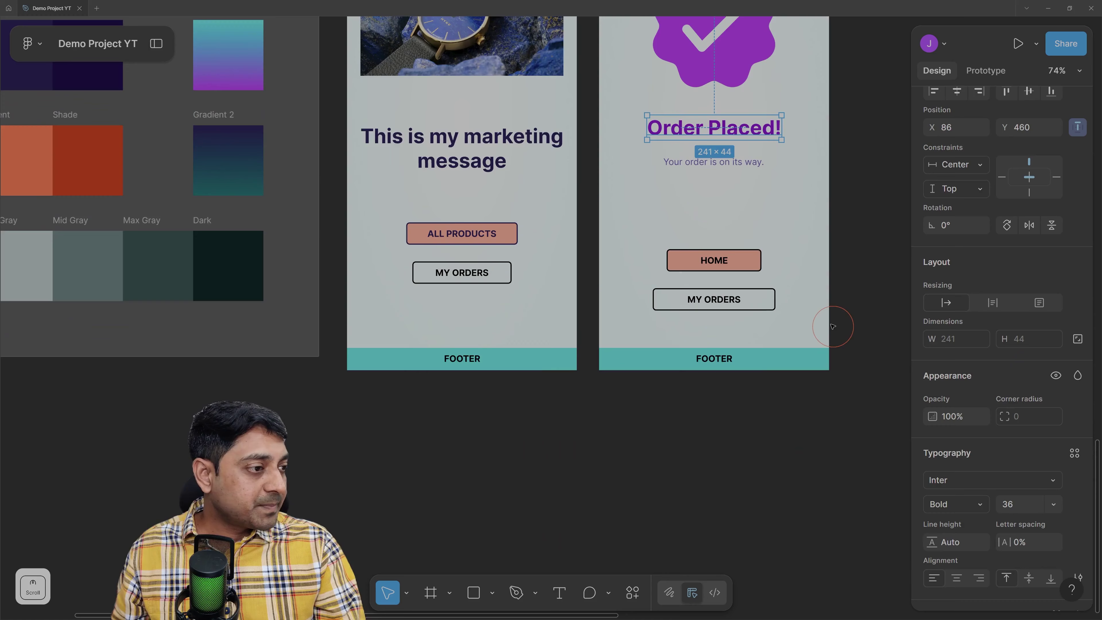
scroll(834, 326, "up", 4)
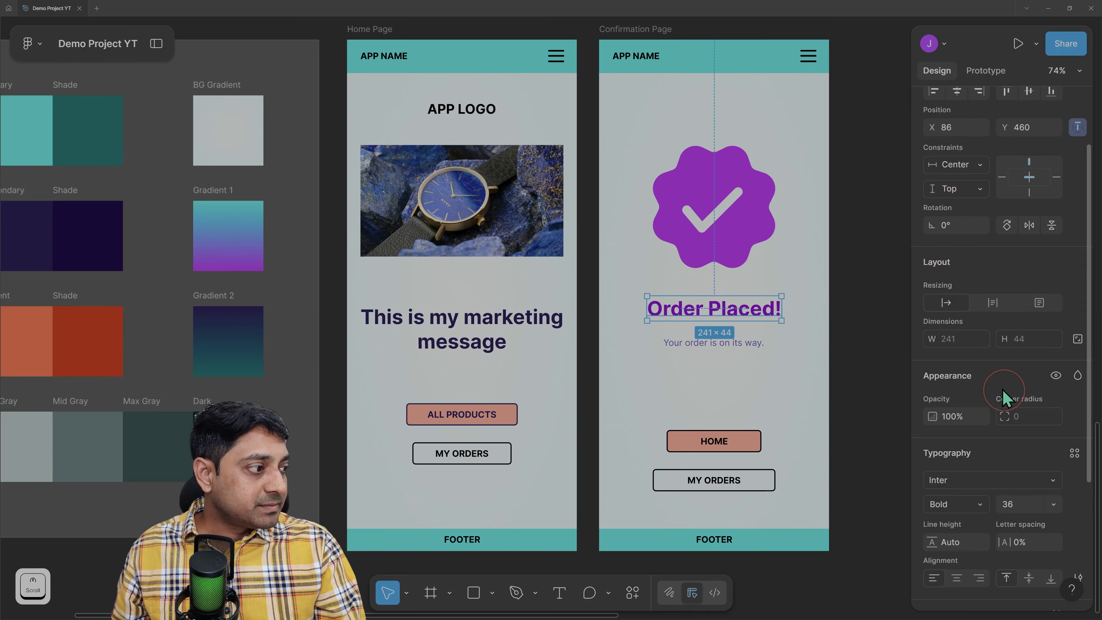
scroll(1002, 389, "down", 3)
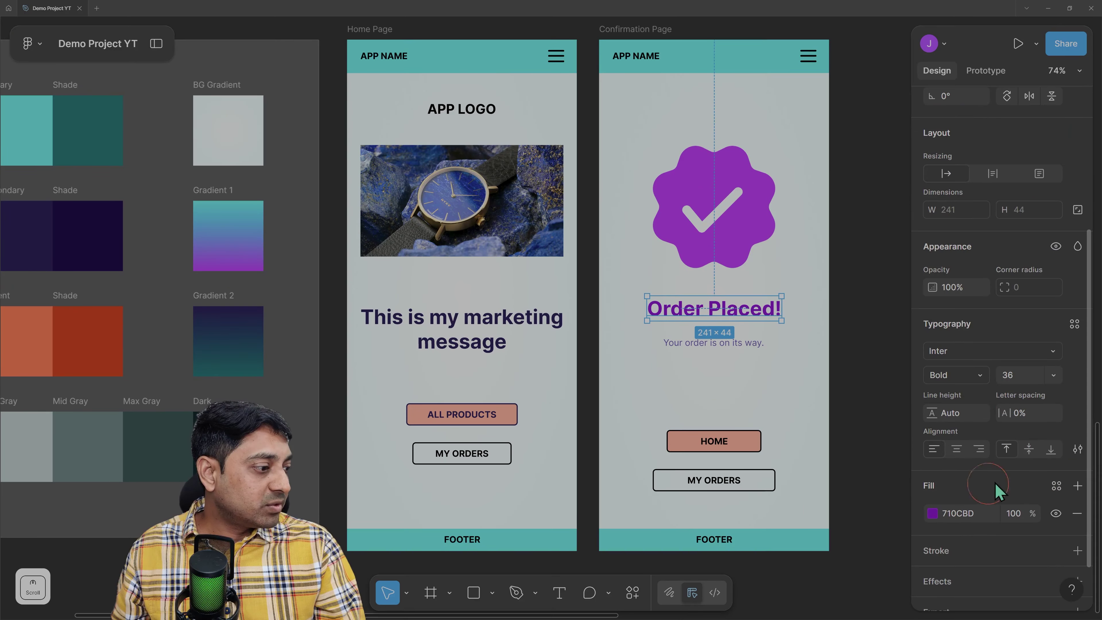
left_click_drag(1091, 464, 1087, 493)
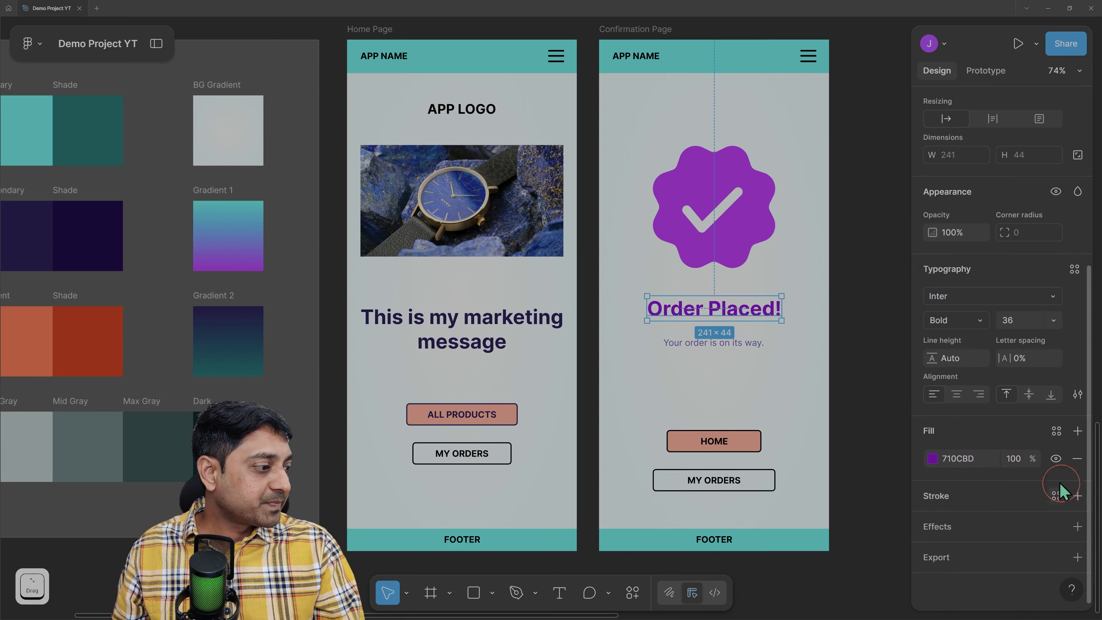
left_click(1057, 432)
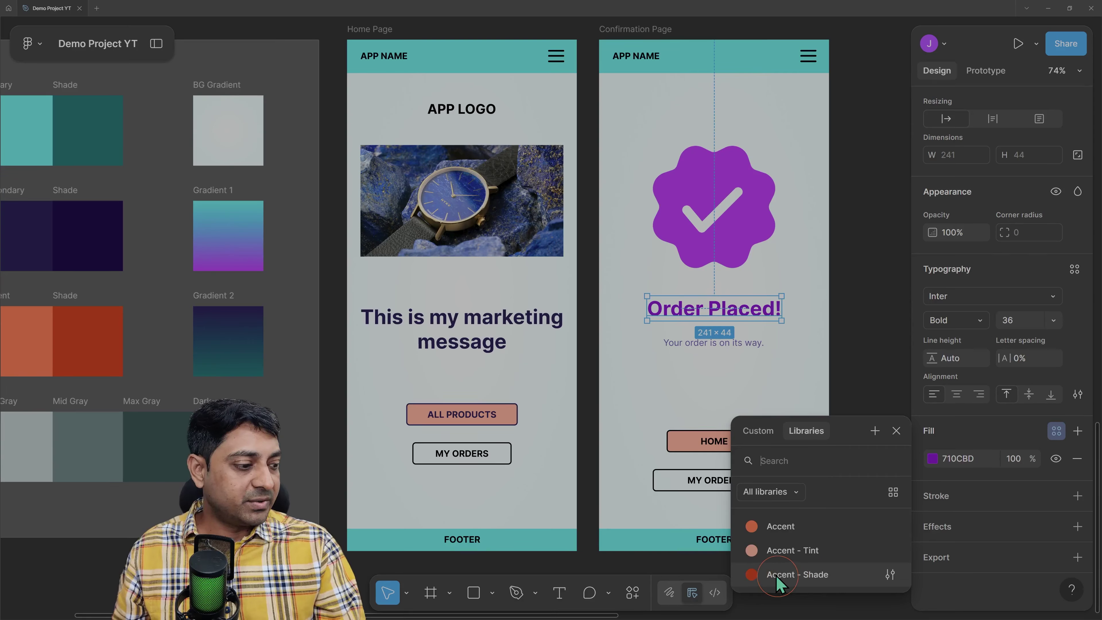
left_click(817, 576)
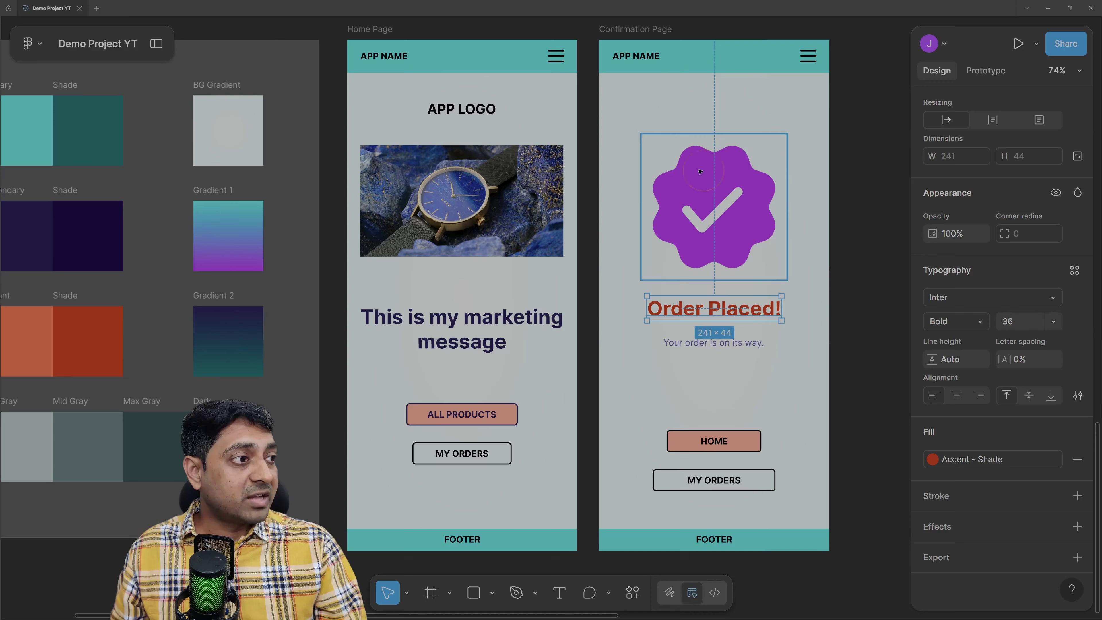
Apply the Accent color style to the checkmark badge on the Confirmation Page
left_click(730, 173)
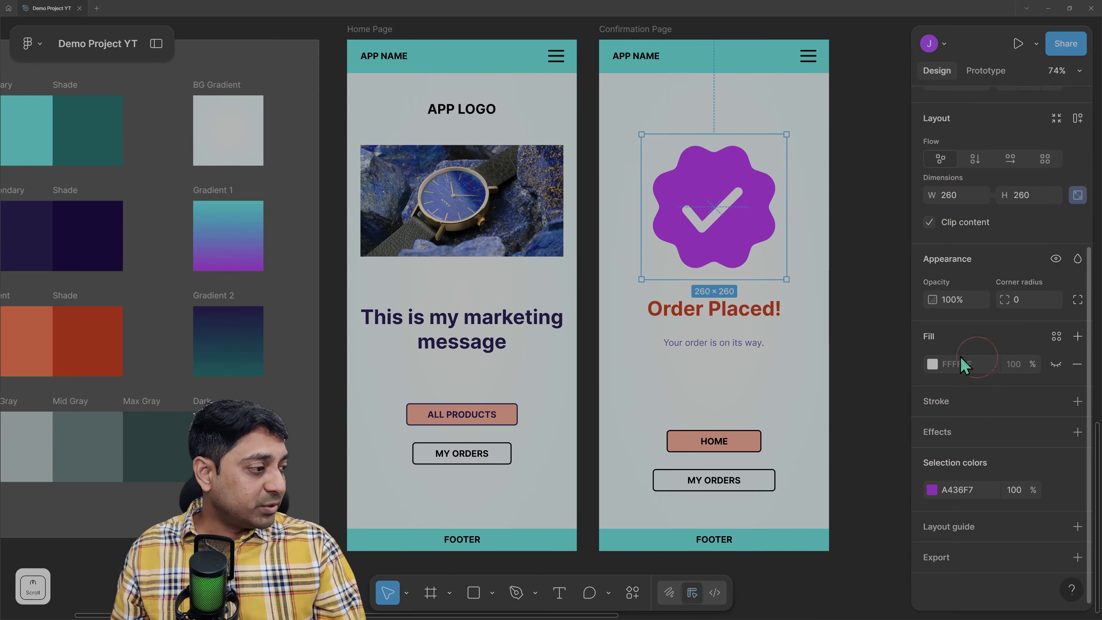
scroll(977, 347, "down", 2)
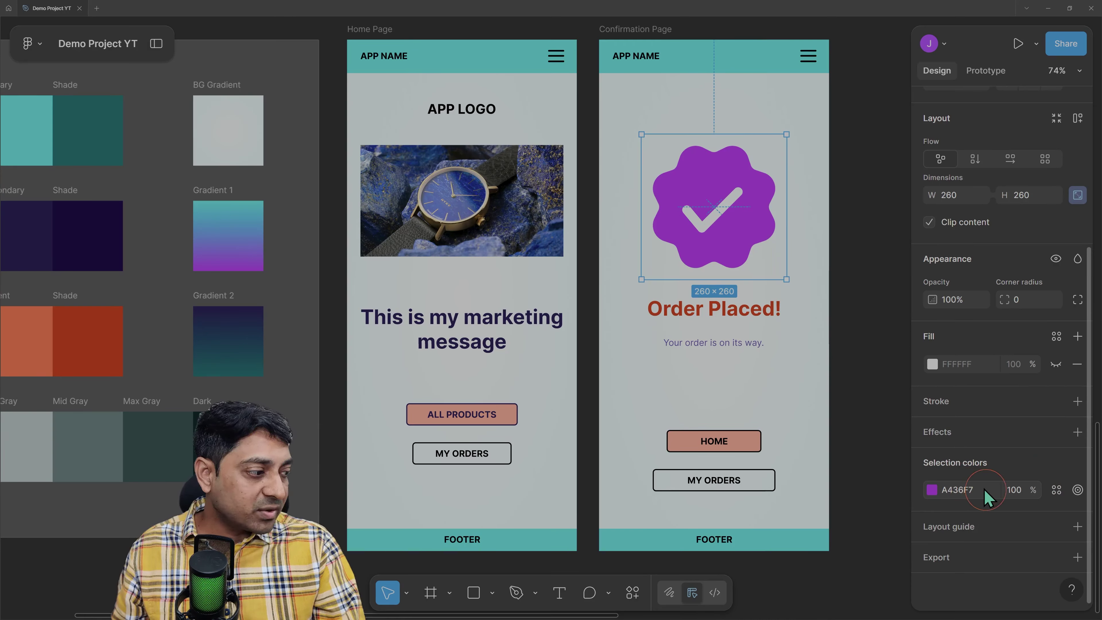
left_click(932, 490)
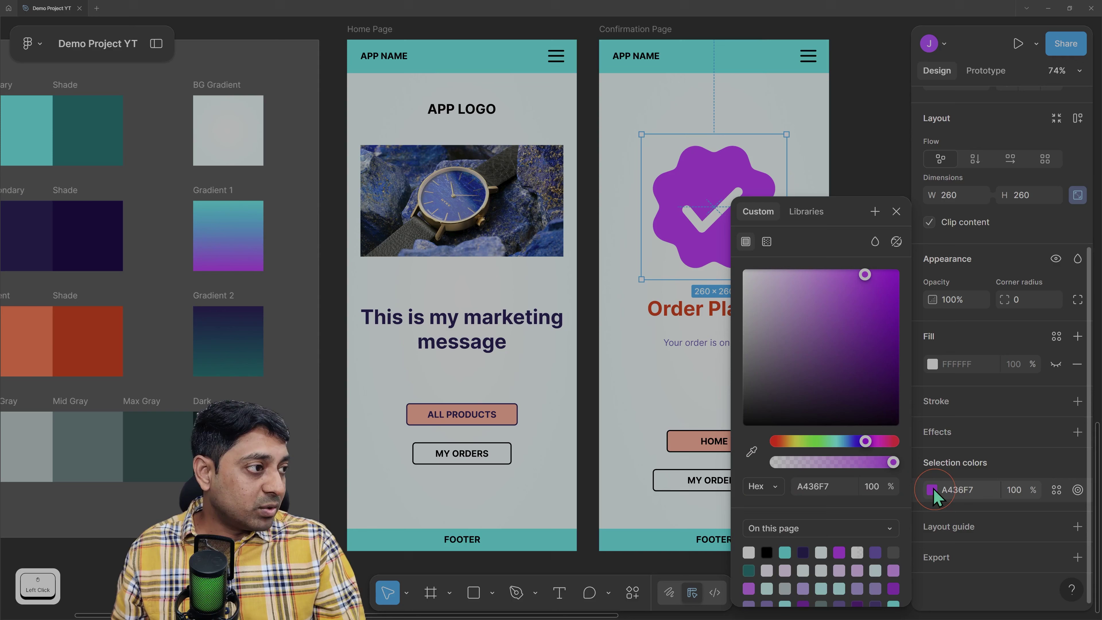
left_click(810, 224)
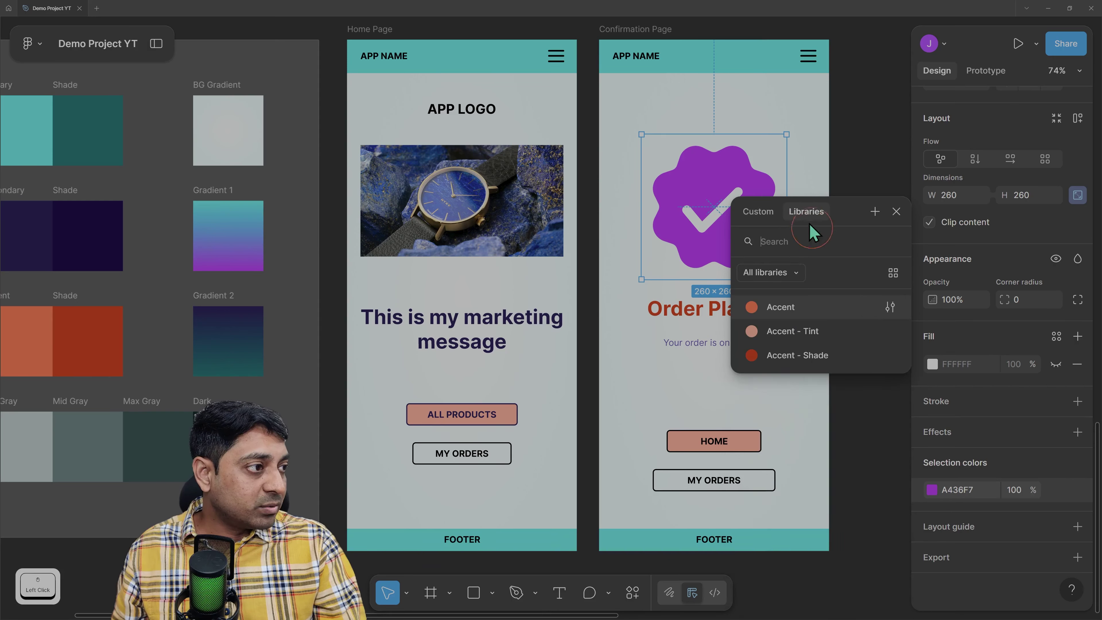
left_click(896, 211)
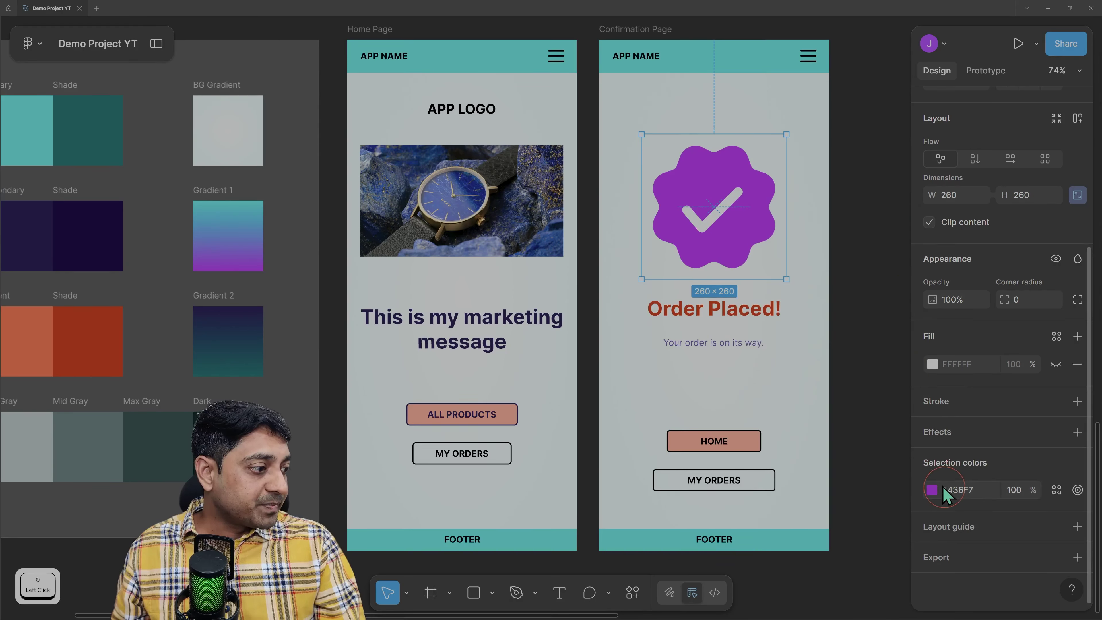
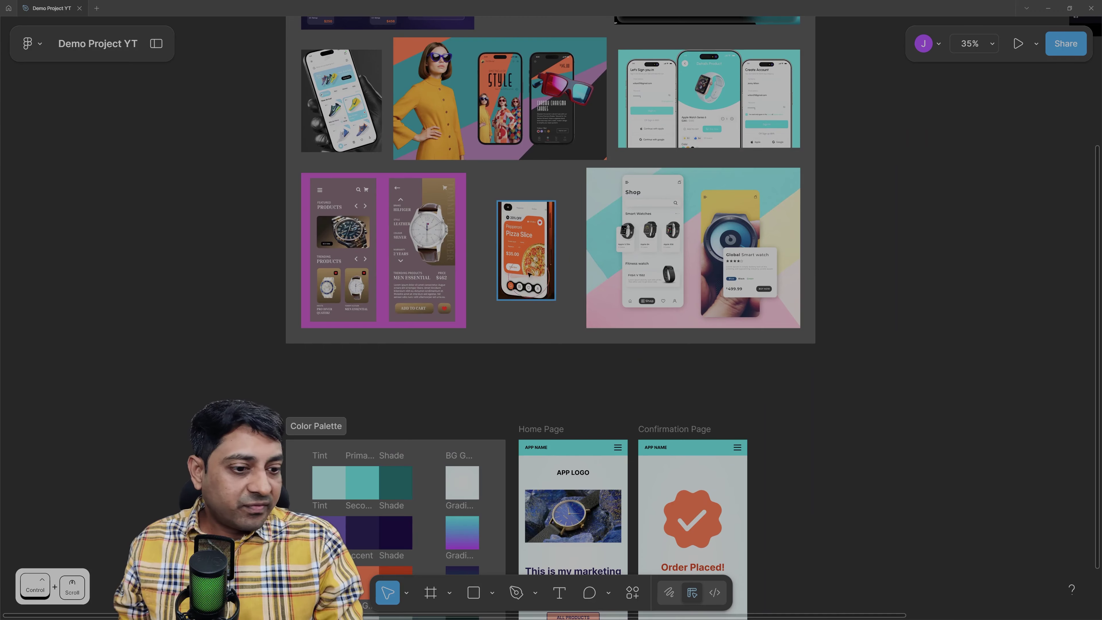
Create a frame about 197 × 182 beside the Moodboard, filled with FF0092 sampled from the watch checkout image, and copy its hex code
scroll(743, 107, "up", 4)
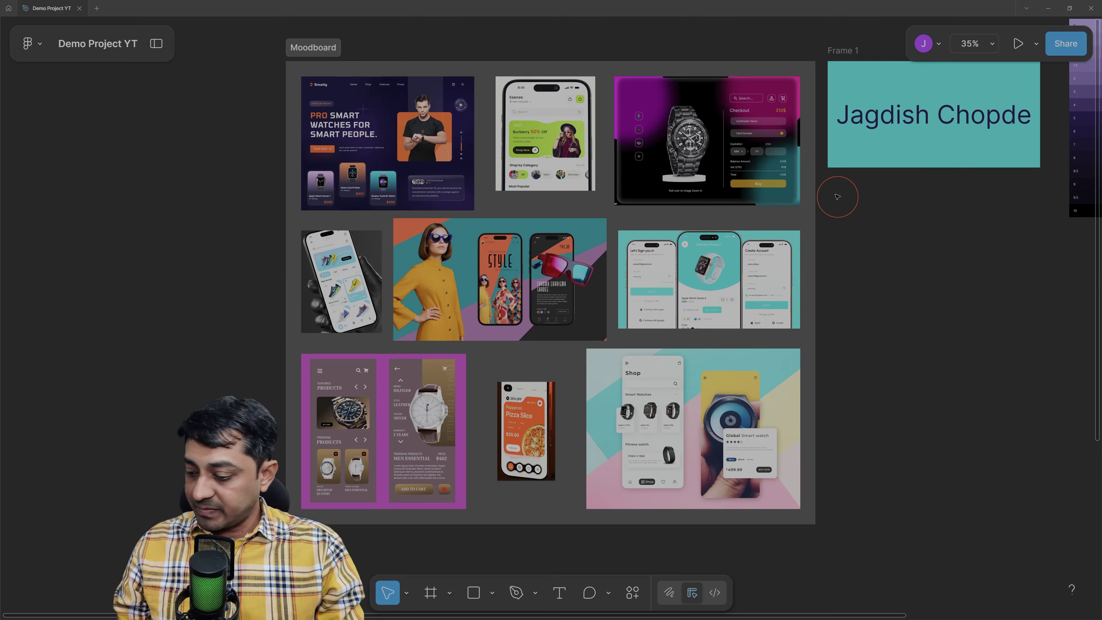
key("f")
mouse_move(828, 184)
left_mouse_down()
mouse_move(847, 237)
mouse_move(880, 205)
left_mouse_up()
key("i")
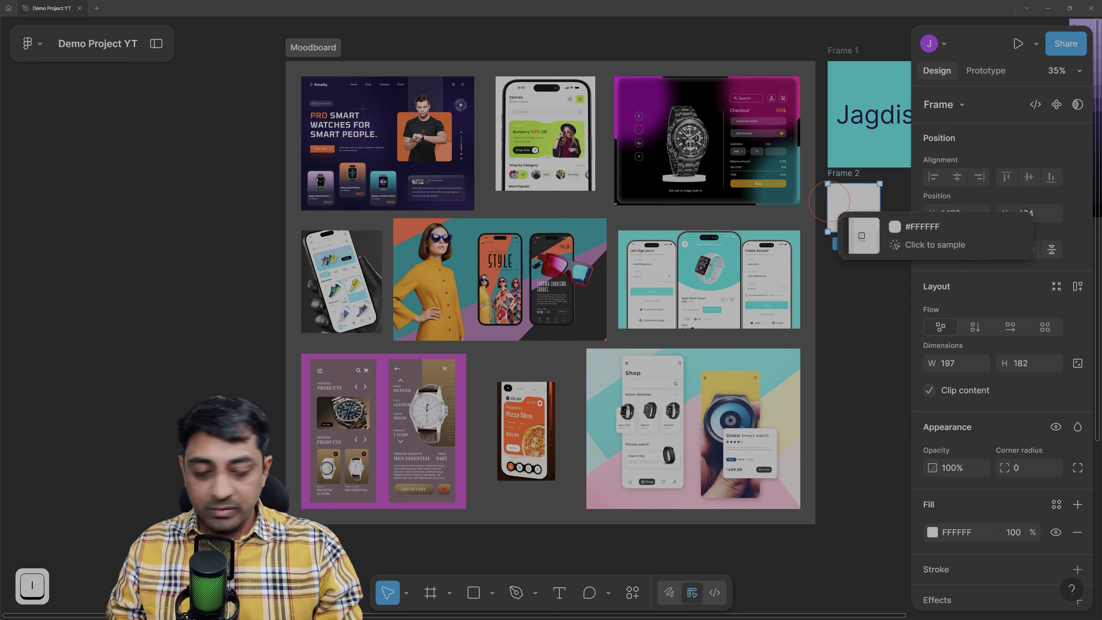
left_click(800, 80)
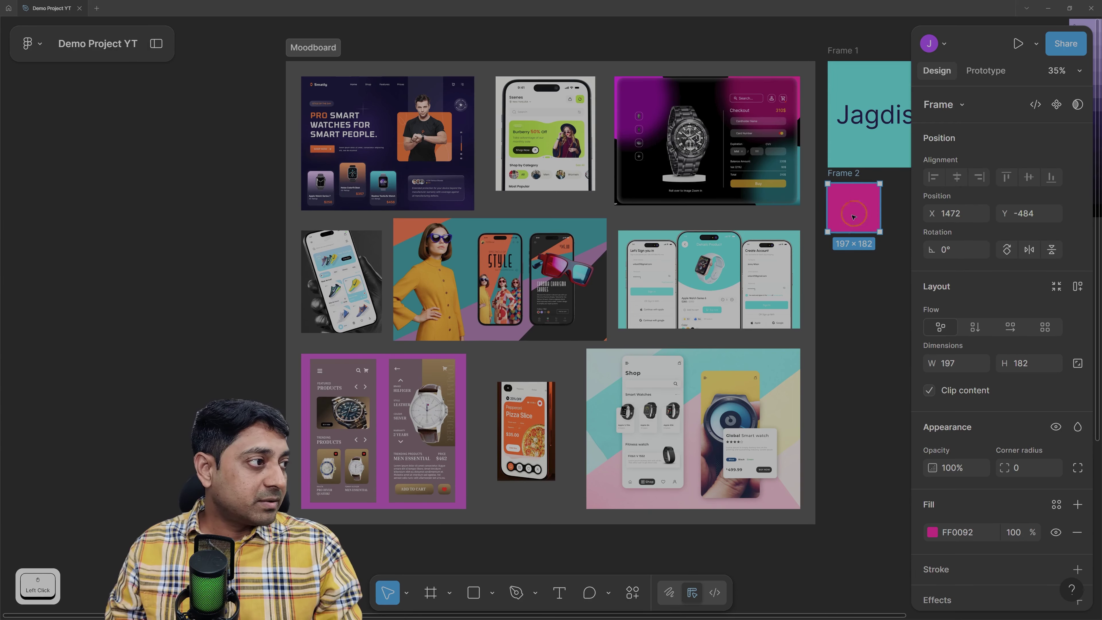
left_click(959, 532)
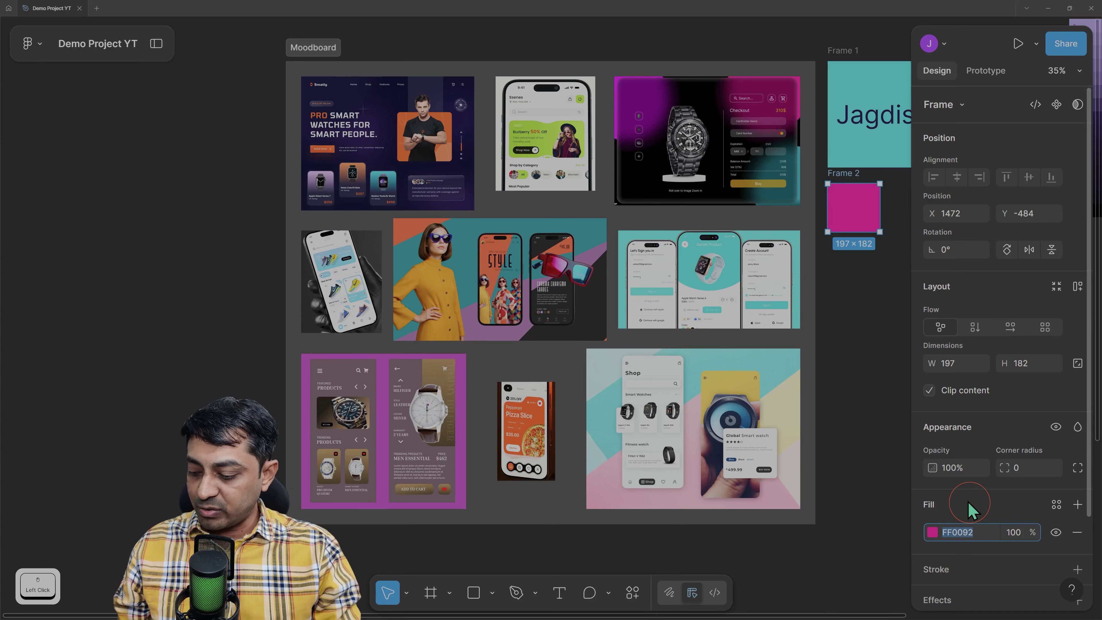
left_click(846, 390)
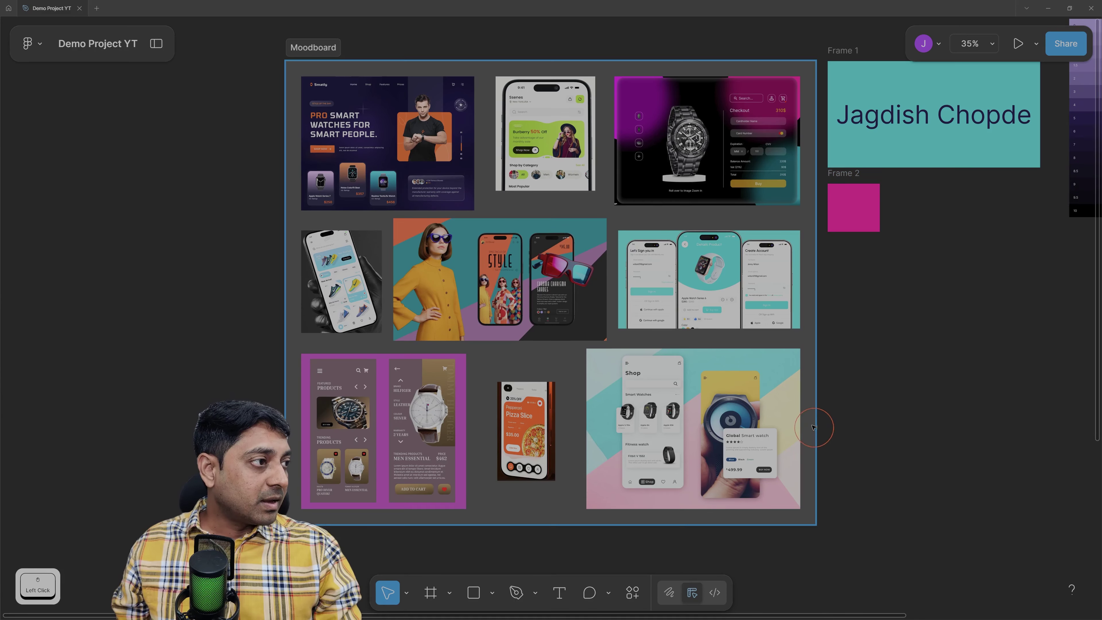
Examine the Accent swatches in the Color Palette and the elements using those styles on the Home Page and Confirmation Page
scroll(770, 422, "down", 8)
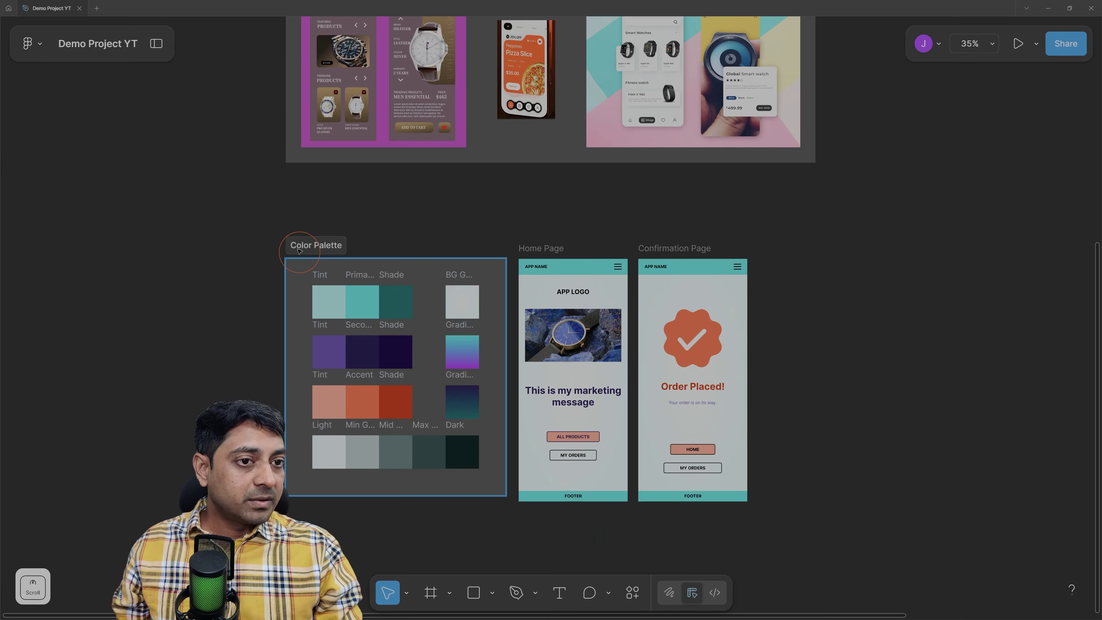
left_click(300, 250)
left_click_drag(248, 216, 833, 536)
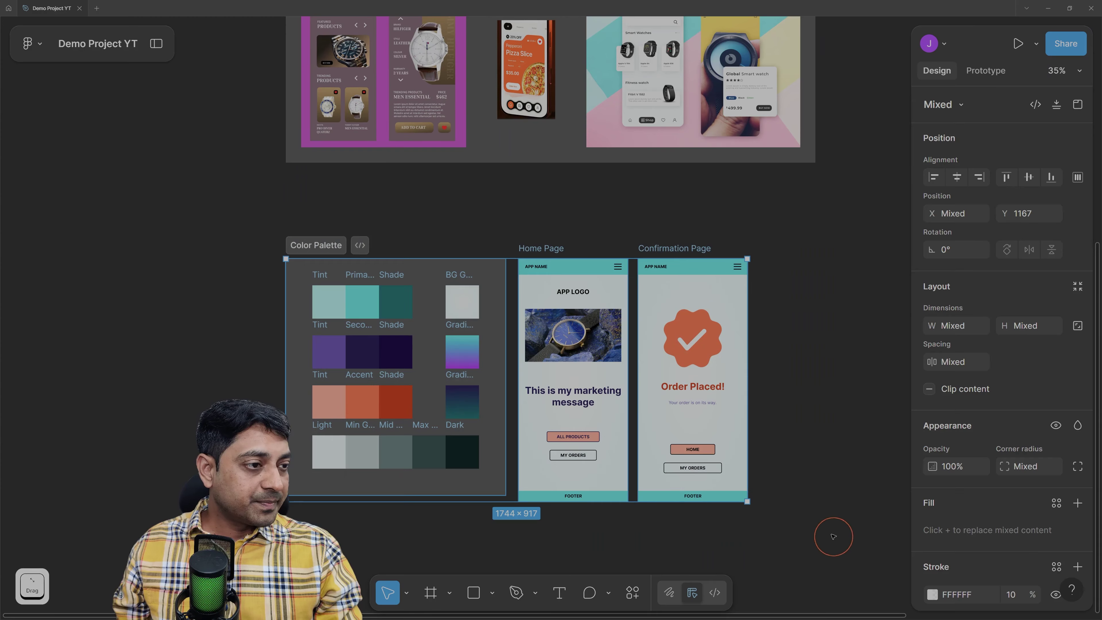
key("shift")
key("shift+1")
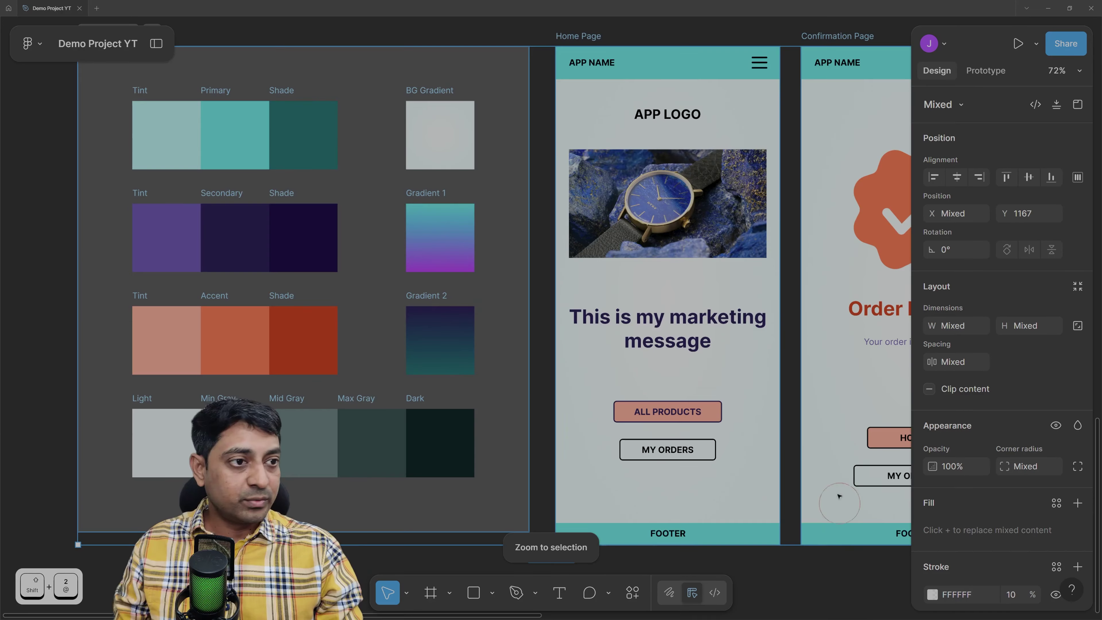
left_click(489, 33)
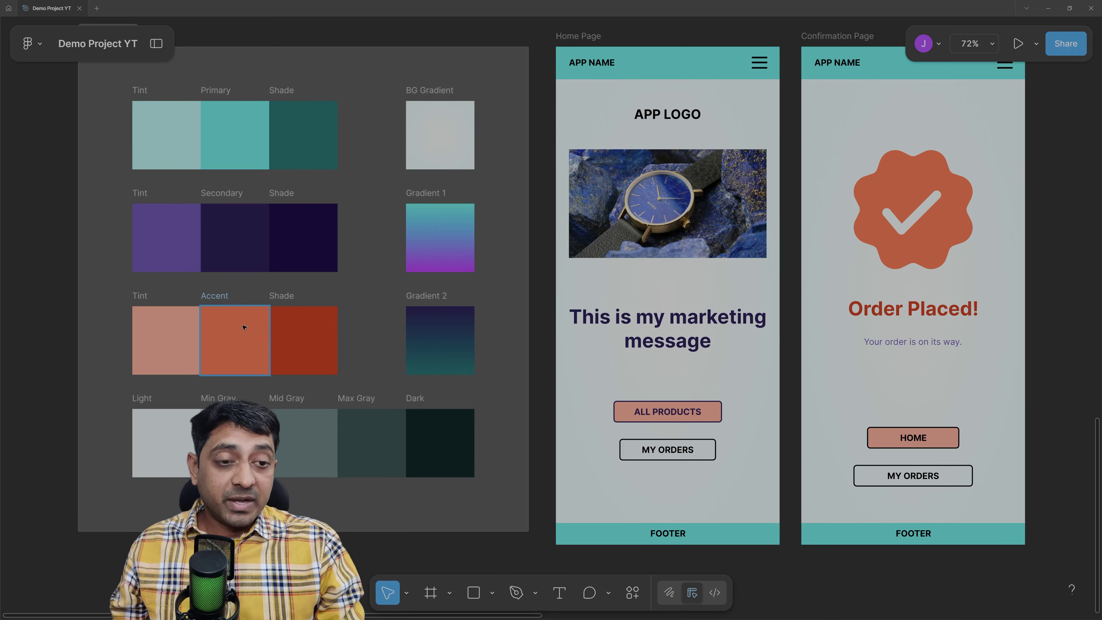
left_click(349, 347)
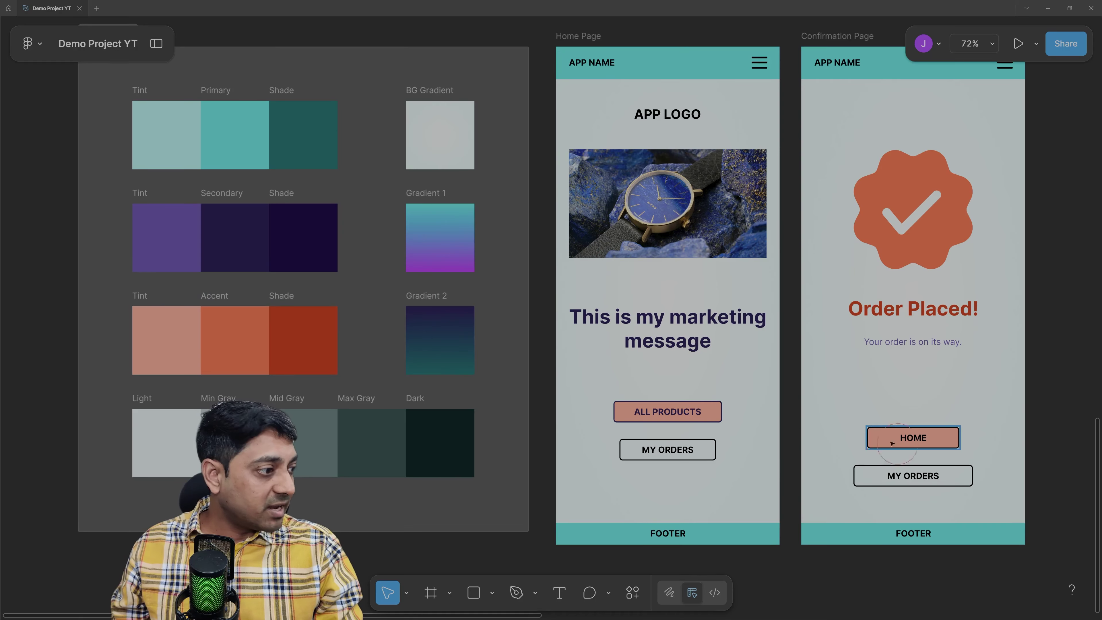
left_click(248, 354)
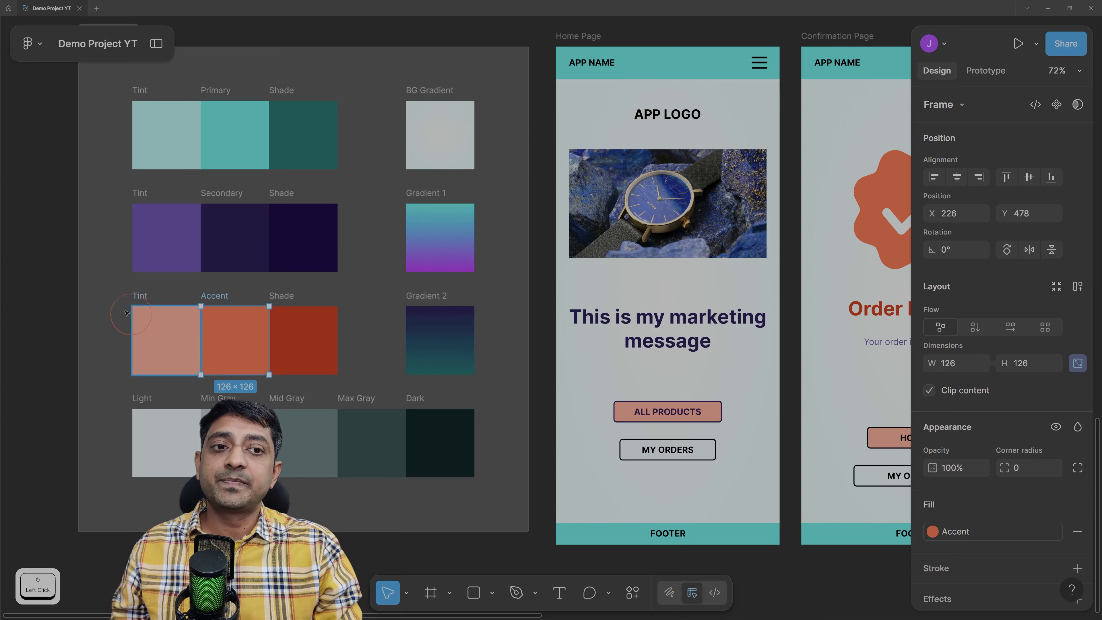
left_click(58, 266)
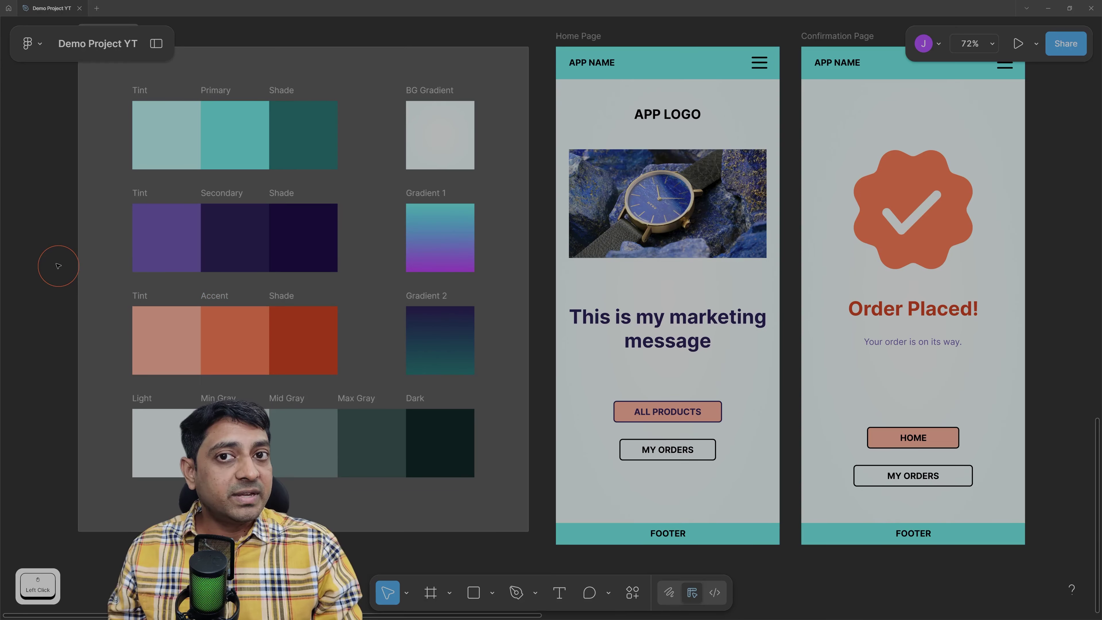
Restore the full interface and set the color of the Accent color style to FF0092
left_click(157, 43)
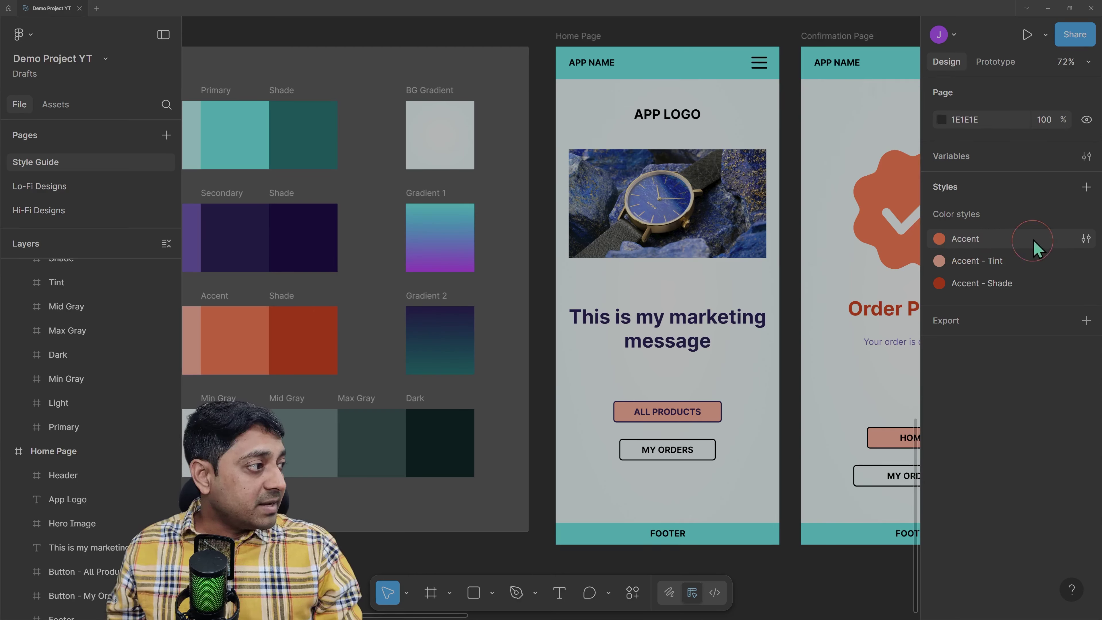
left_click(1086, 239)
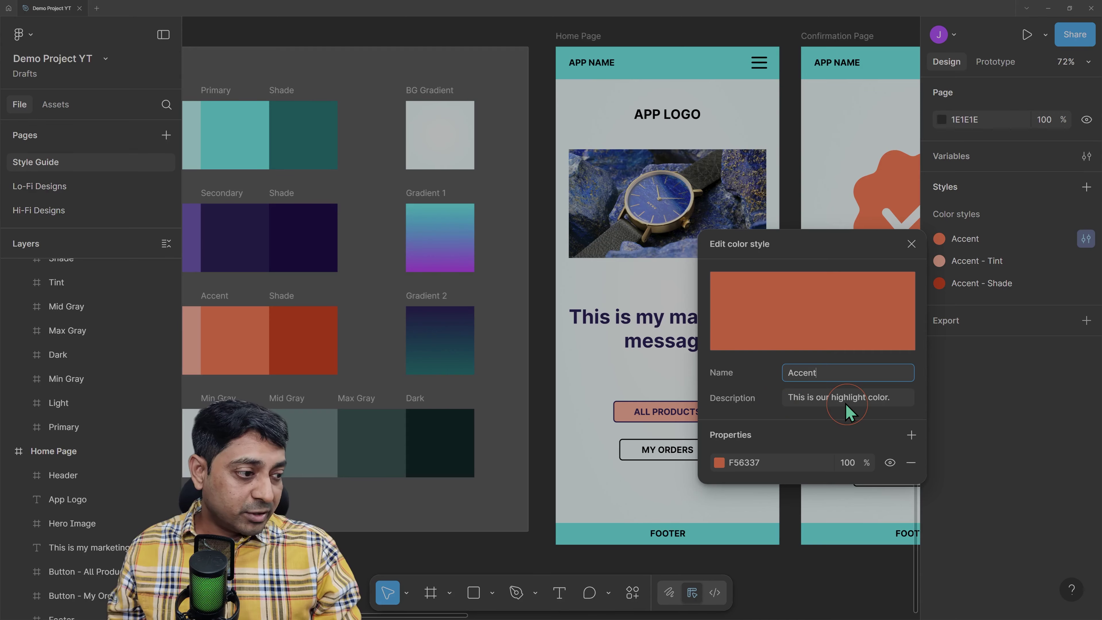
left_click(746, 464)
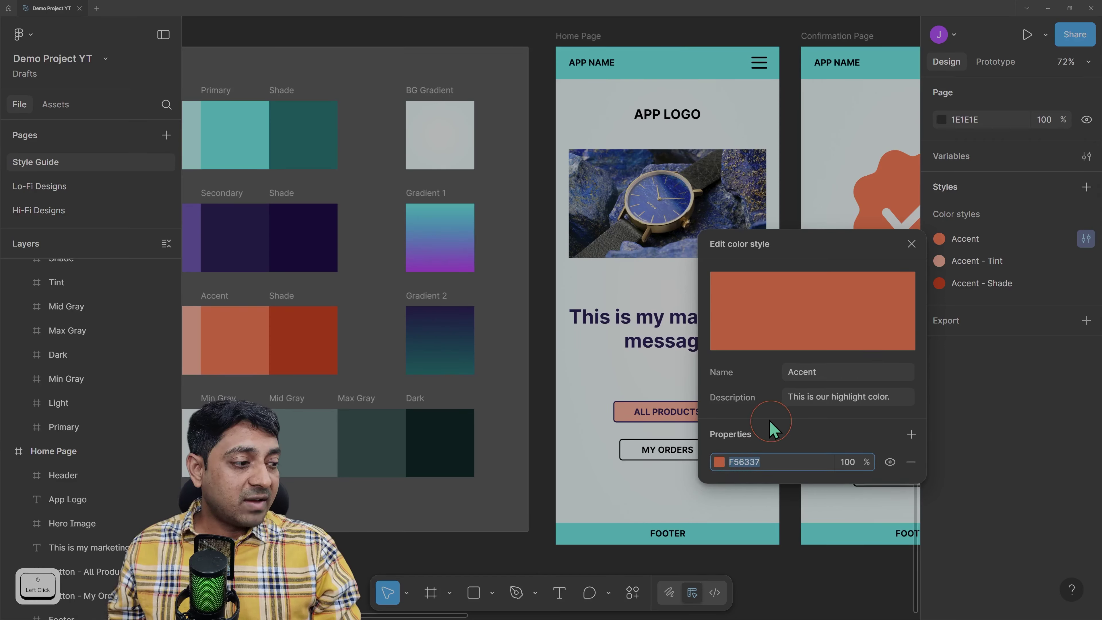
type("FF0092")
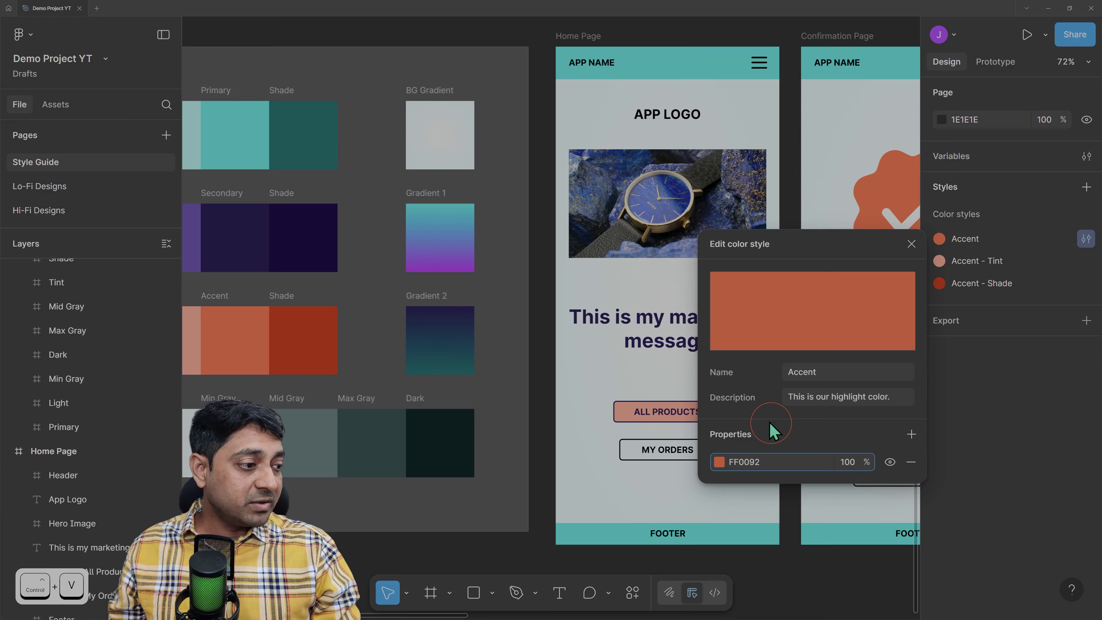
key("Return")
key("ctrl+c")
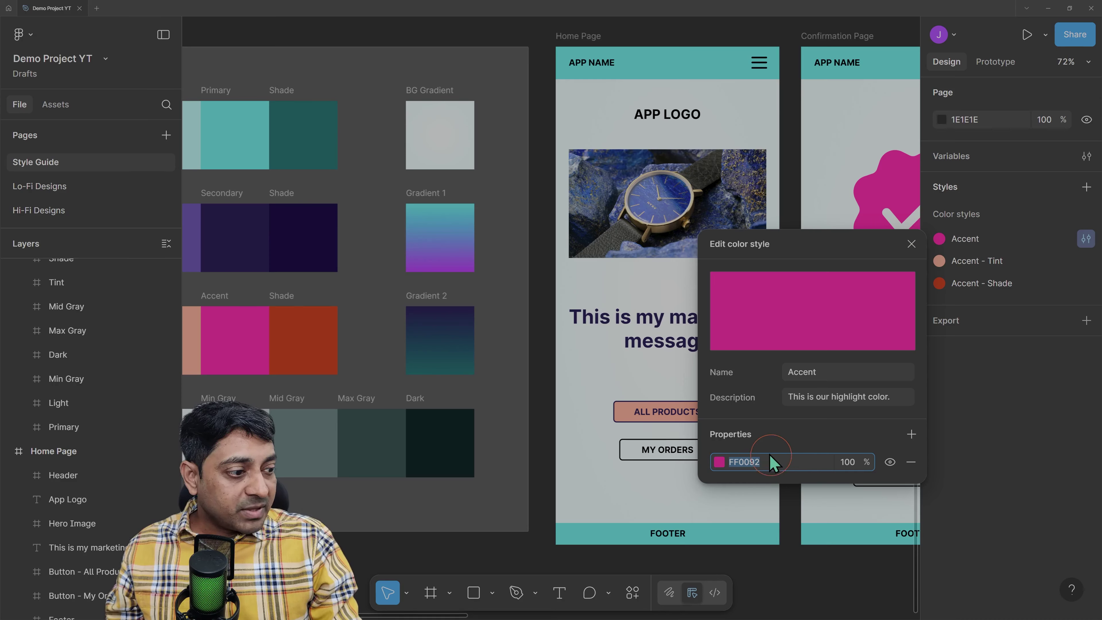
left_click(774, 435)
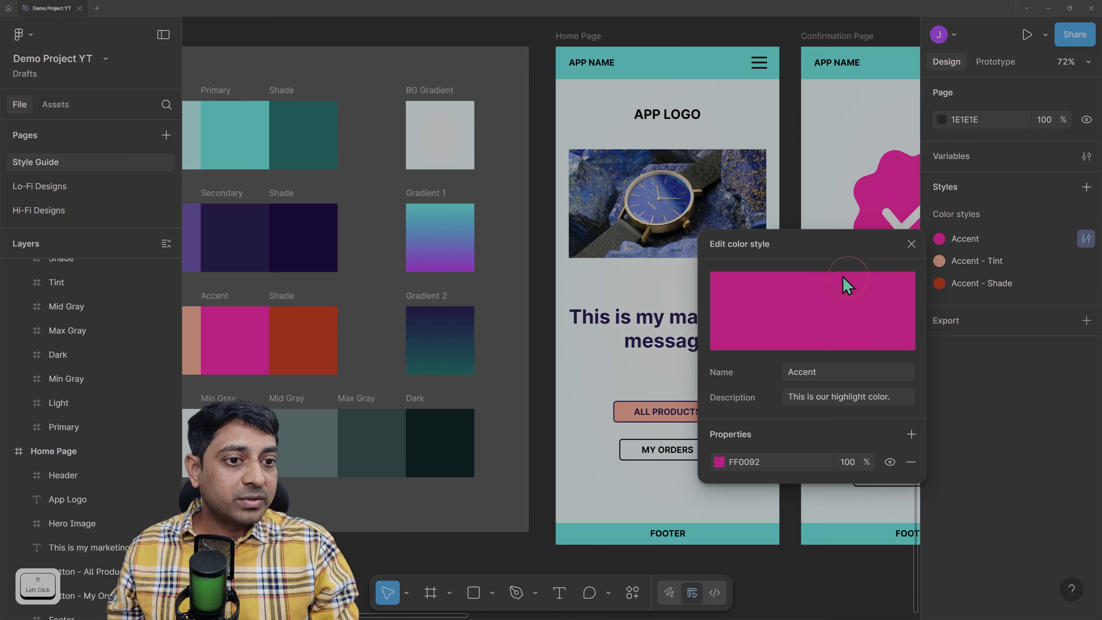
scroll(515, 226, "down", 2, "ctrl")
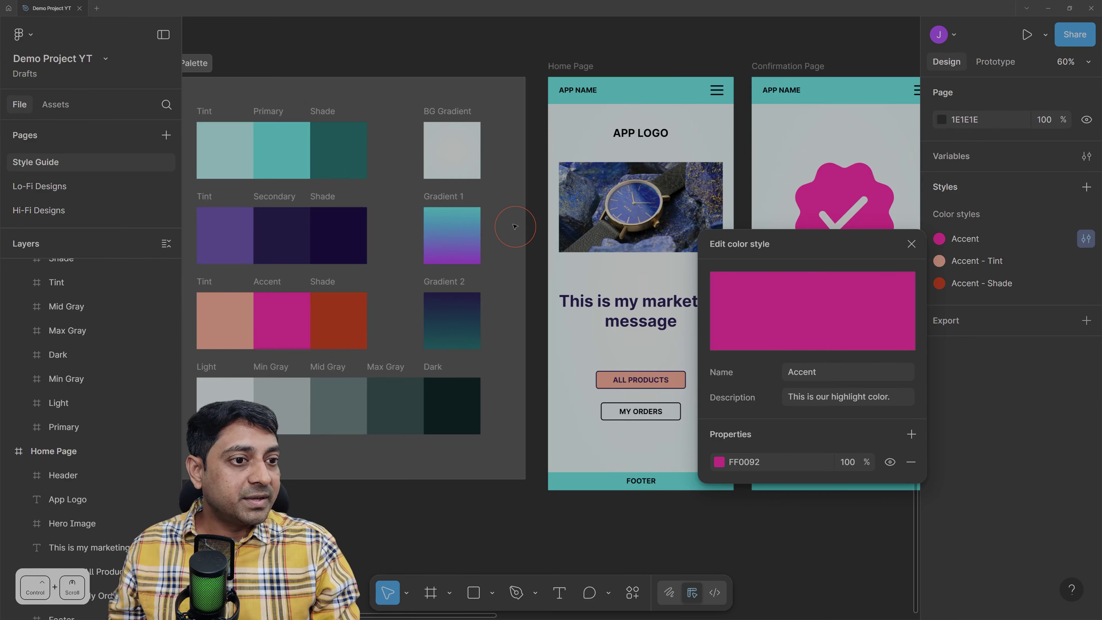
scroll(516, 226, "down", 2)
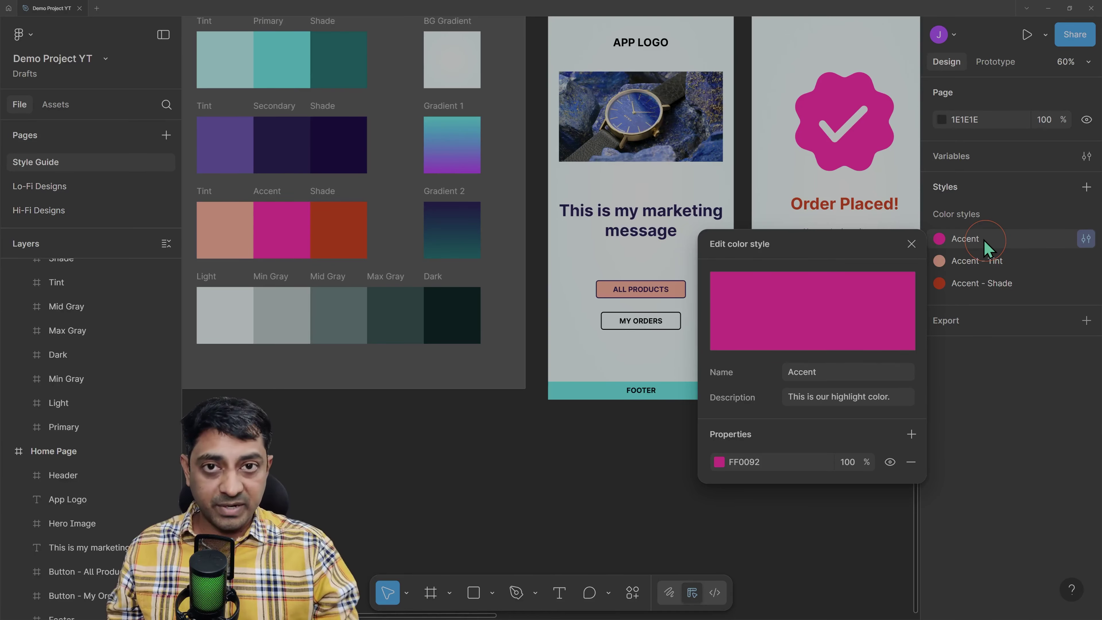
left_click(911, 244)
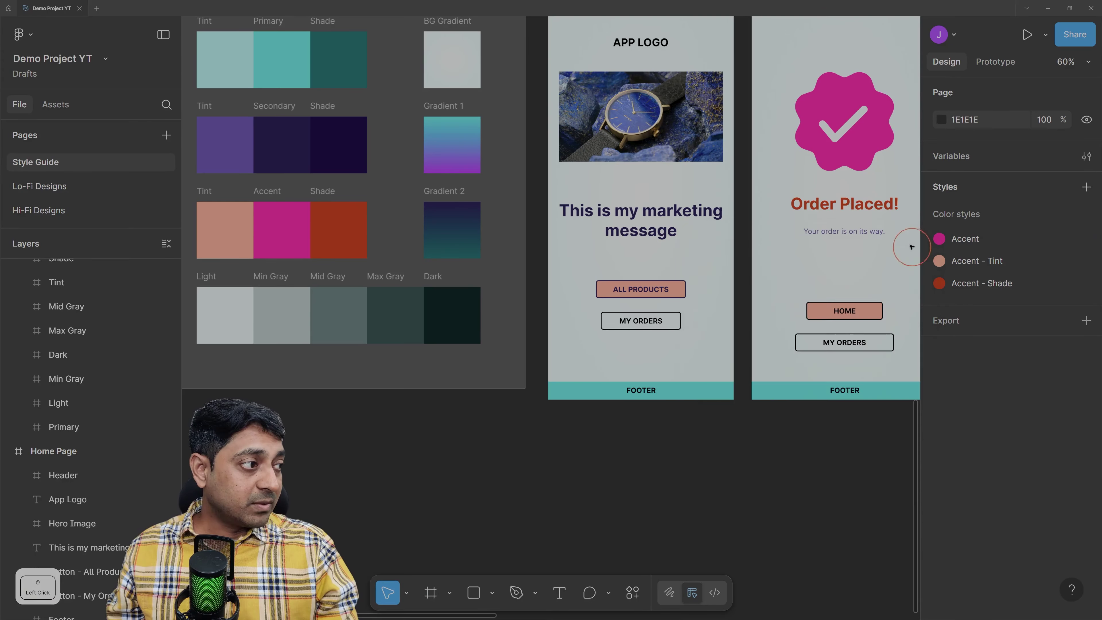
Set the Accent - Tint color style to FF0092 and open its color for custom adjustment
left_click(996, 262)
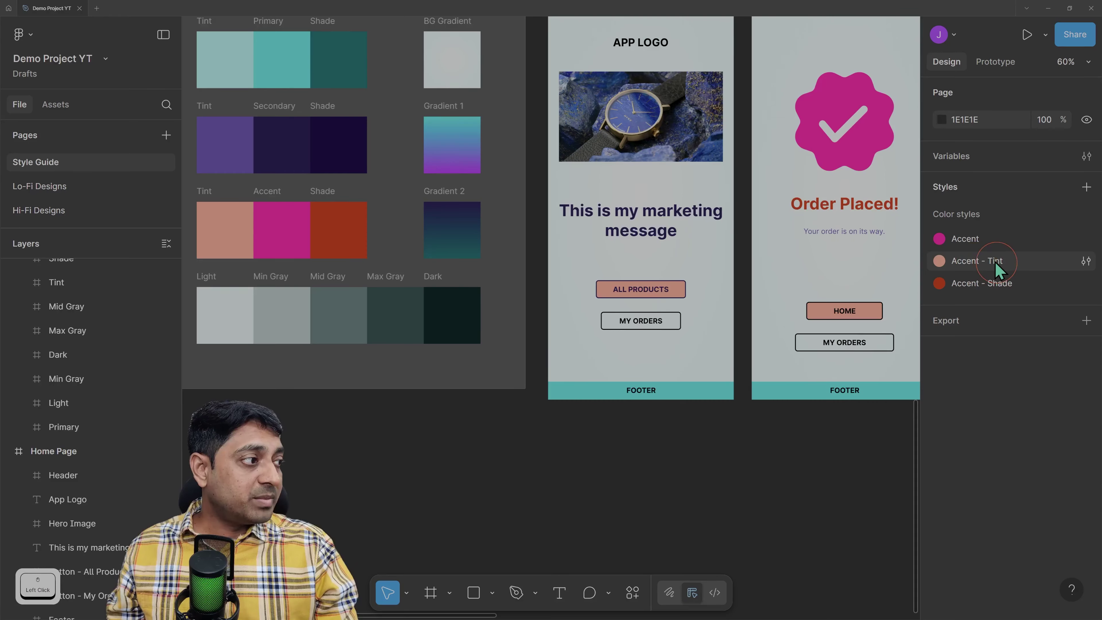
left_click(1087, 262)
left_click(1086, 261)
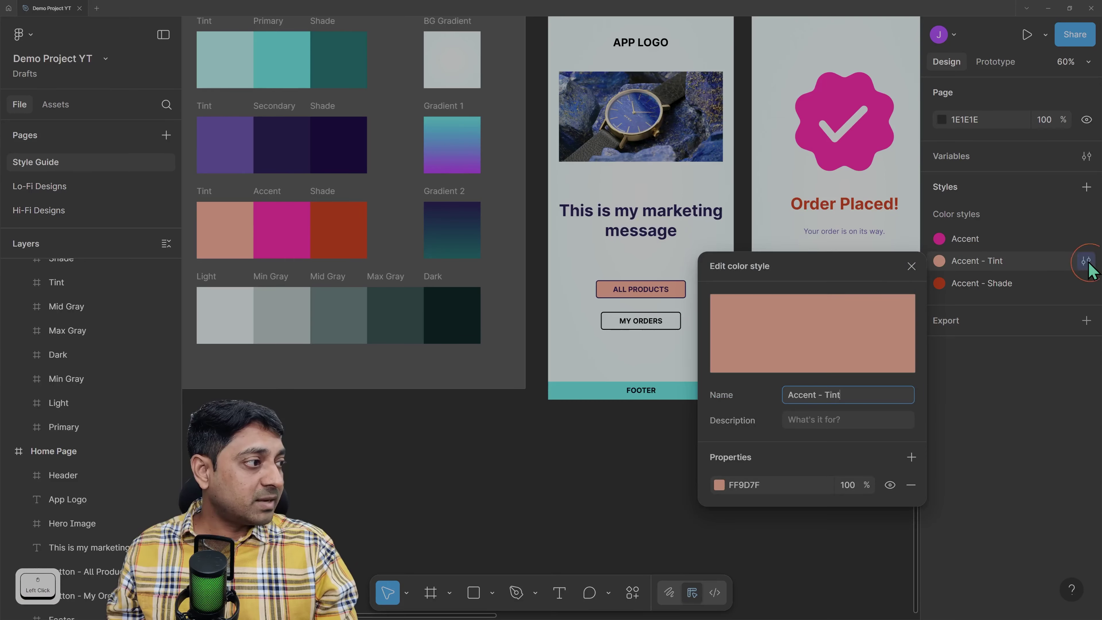
left_click(749, 486)
key("ctrl+v")
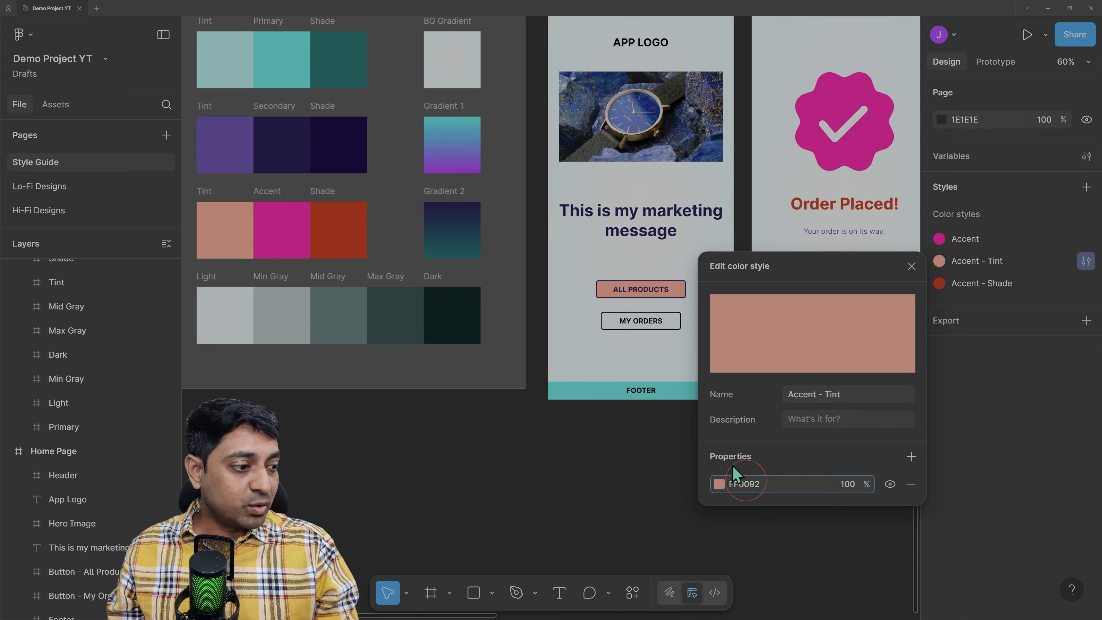
left_click(720, 485)
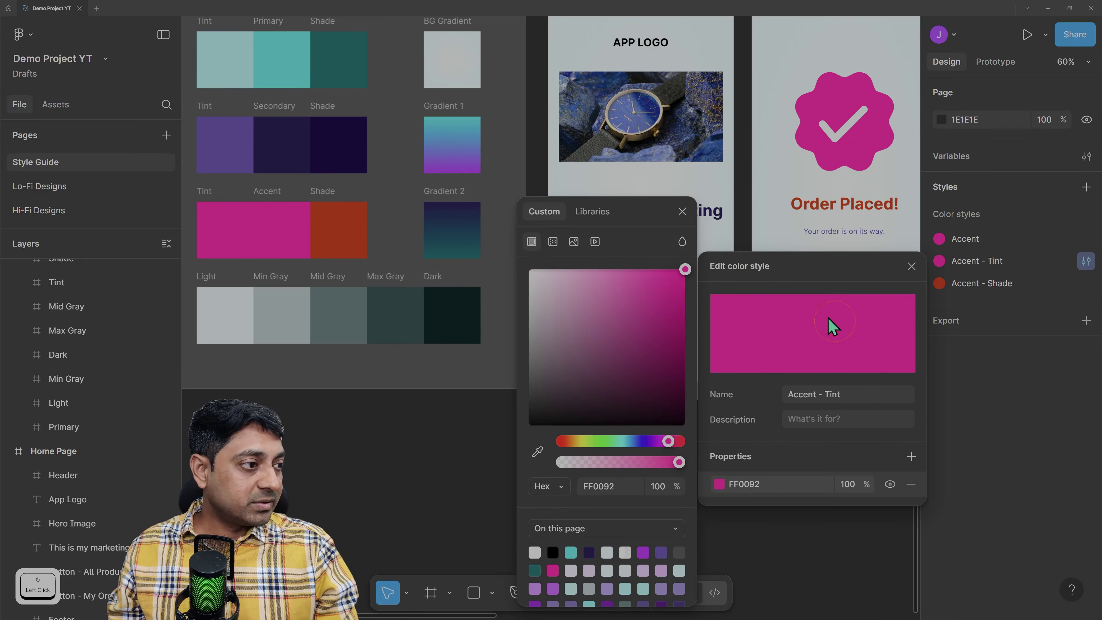
Lighten the Accent - Tint color style to the pink F865BA and finish editing the style
left_click(238, 231)
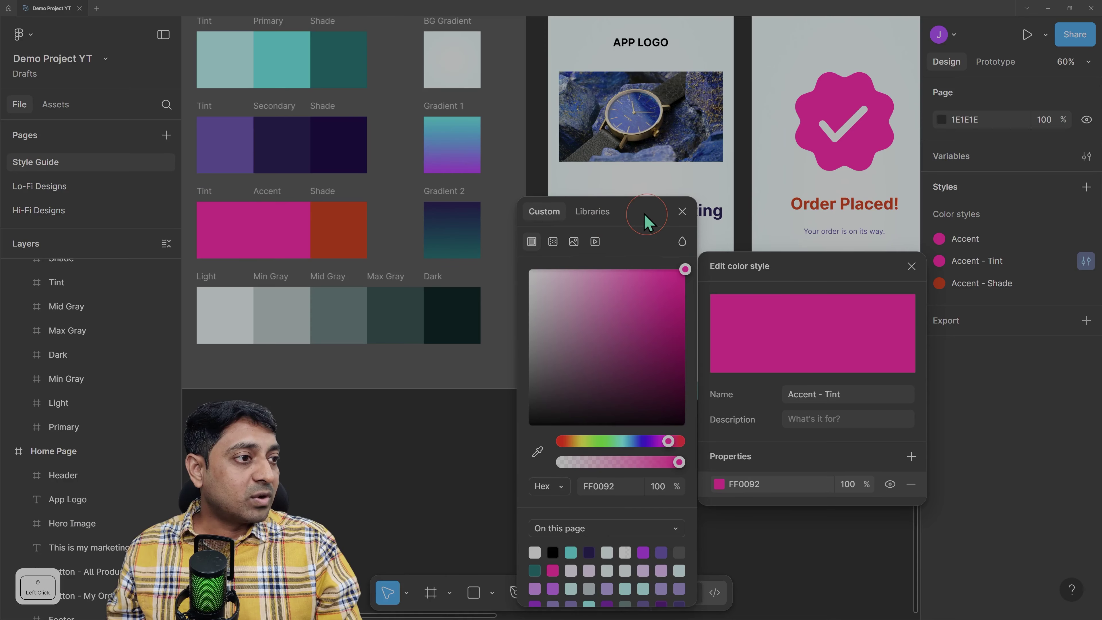
left_click_drag(647, 217, 455, 221)
left_click_drag(856, 263, 857, 388)
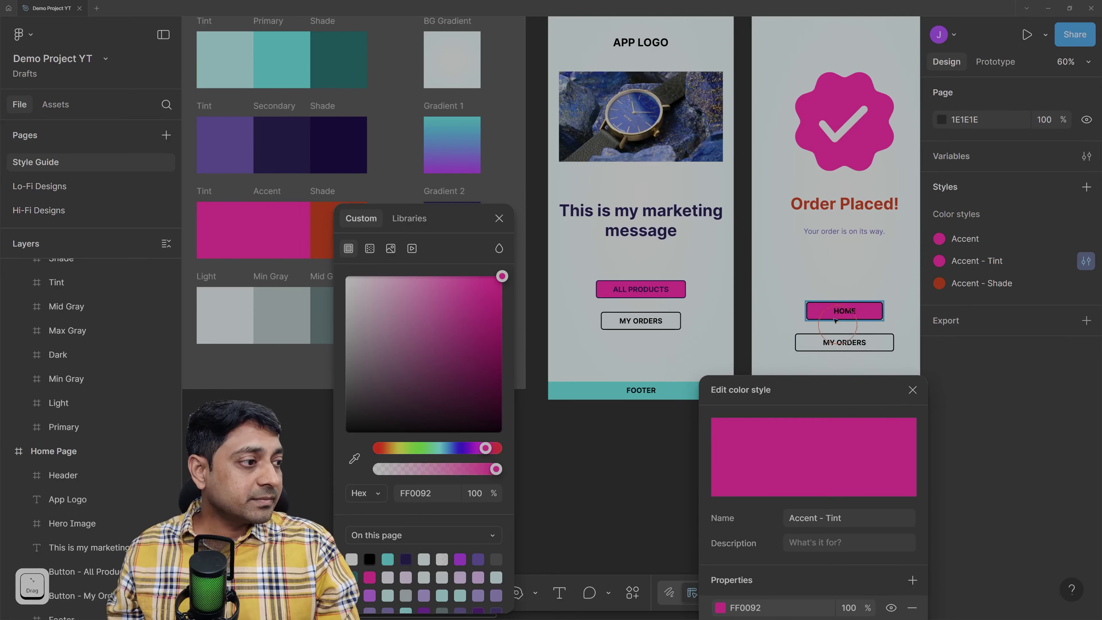
left_click(879, 319)
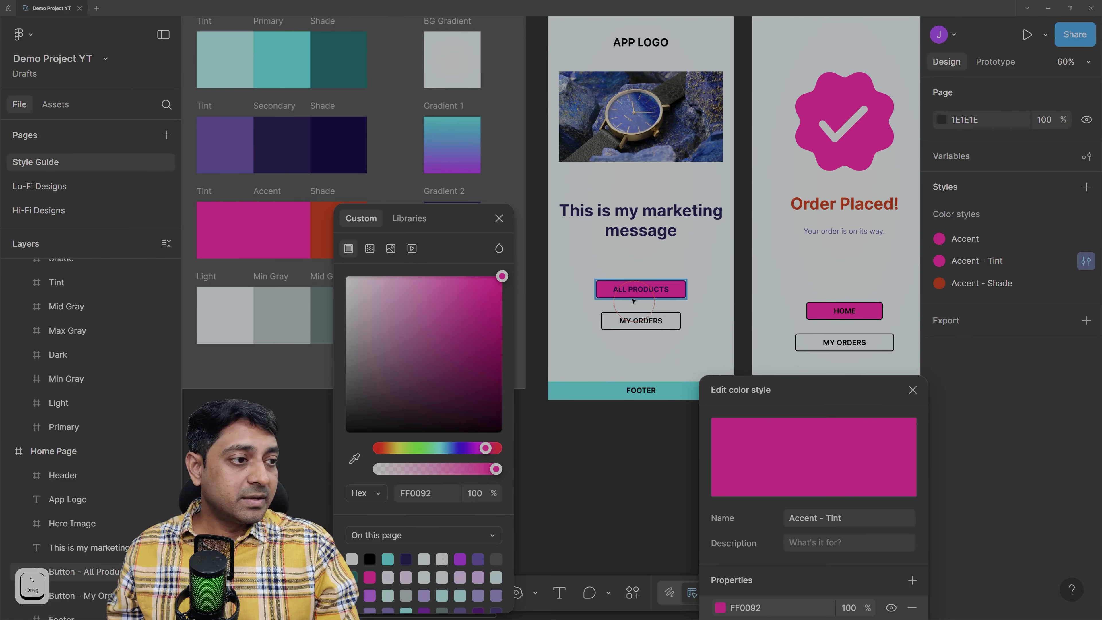
left_click(225, 246)
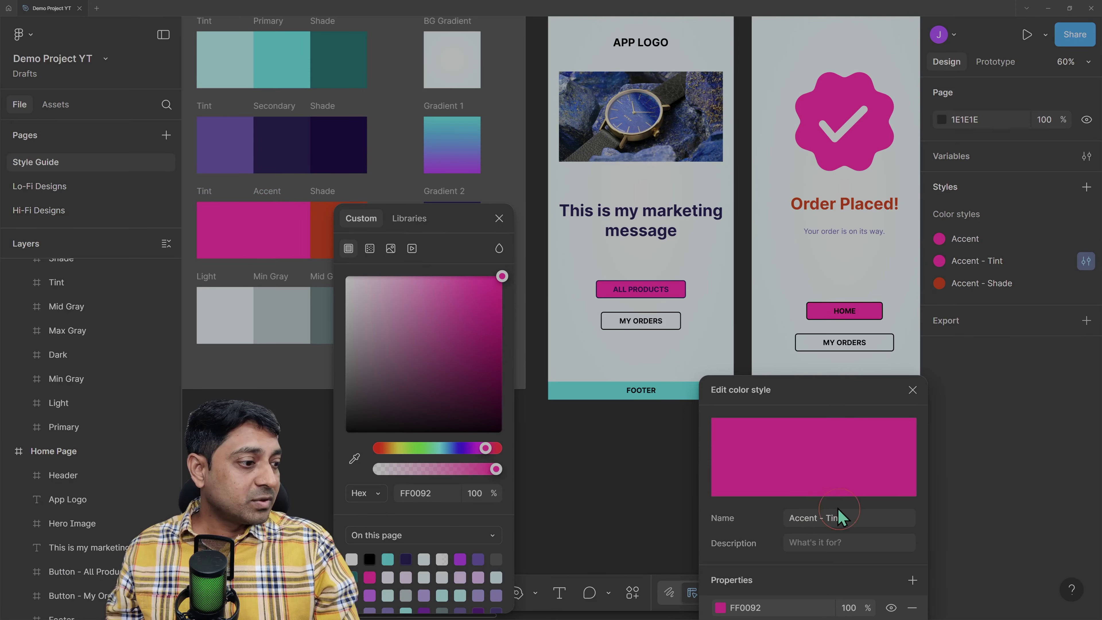
left_click(454, 277)
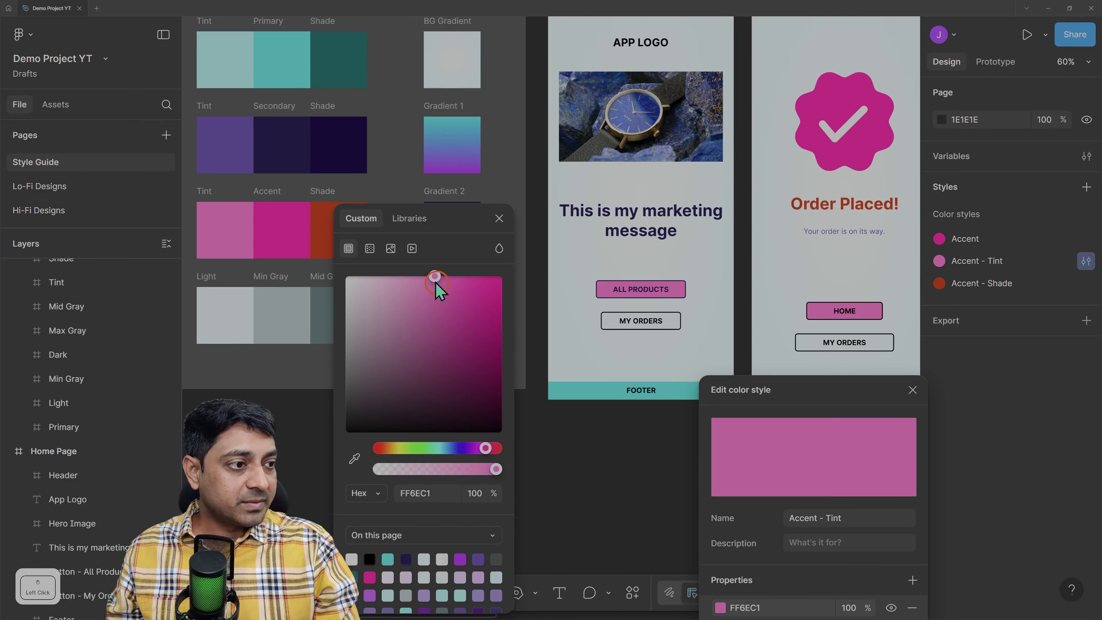
left_click_drag(437, 284, 440, 287)
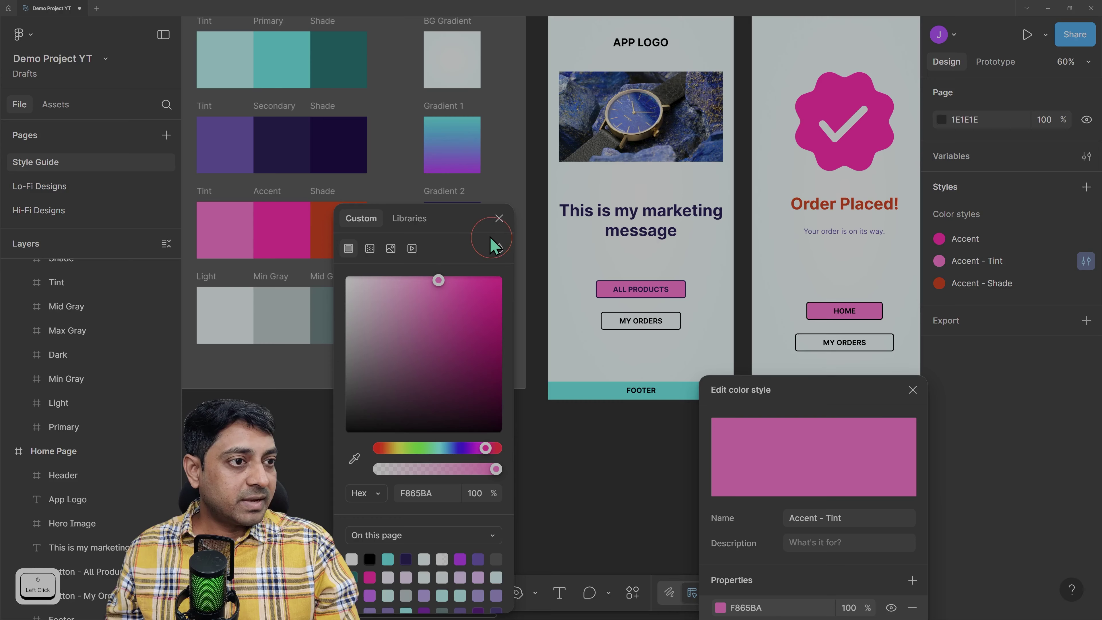
left_click(499, 218)
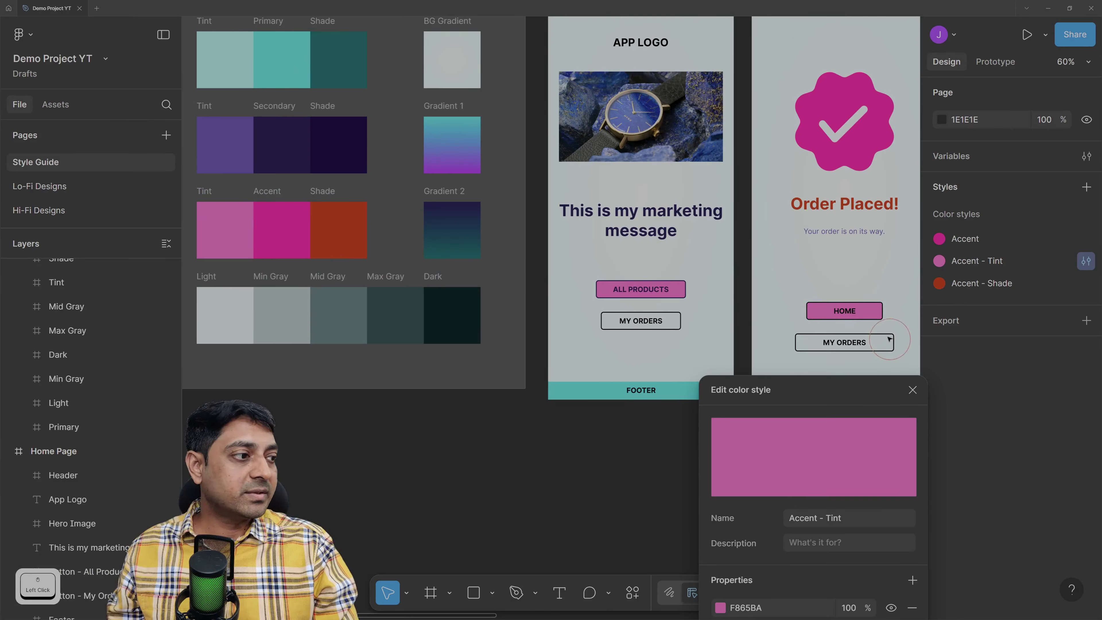
left_click(928, 385)
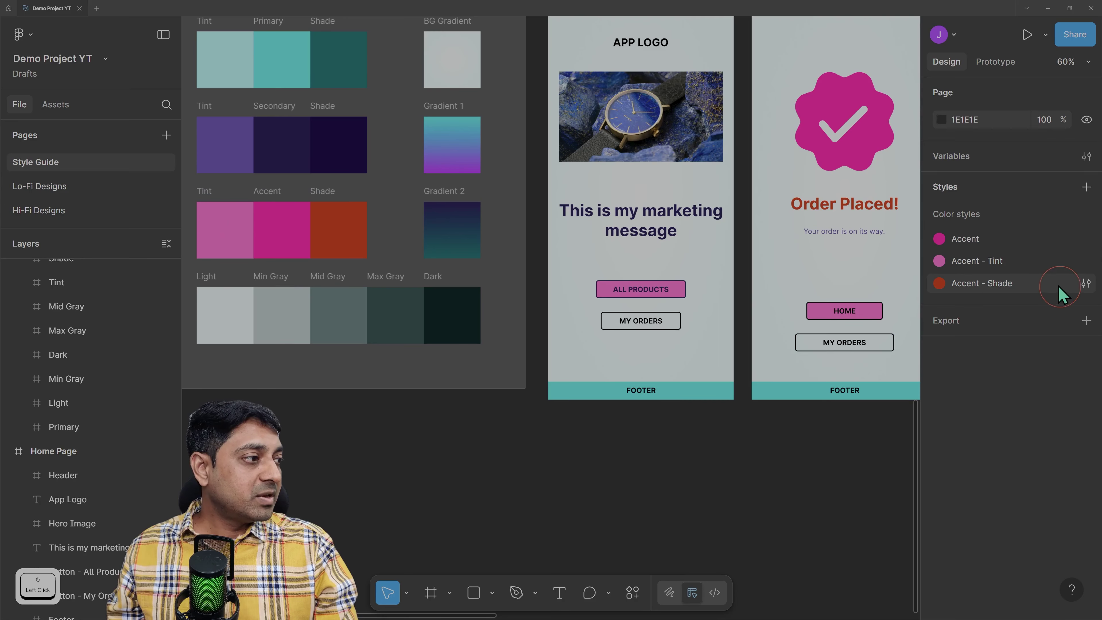
Set the Accent - Shade color style to FF0092 and open its color for custom adjustment
left_click(956, 287)
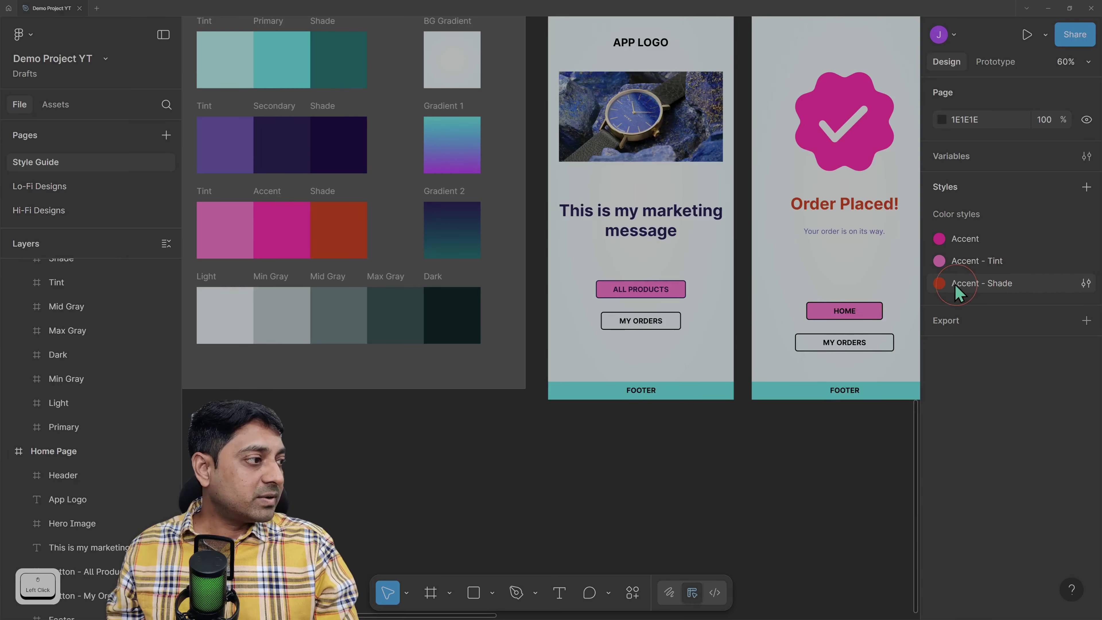
left_click(1087, 285)
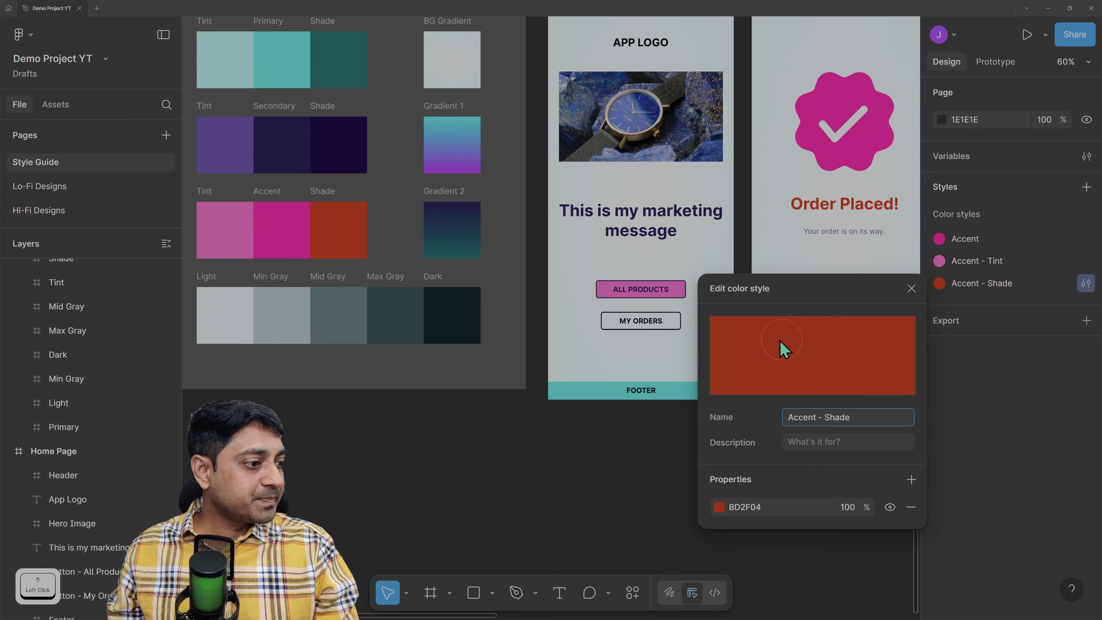
left_click(745, 506)
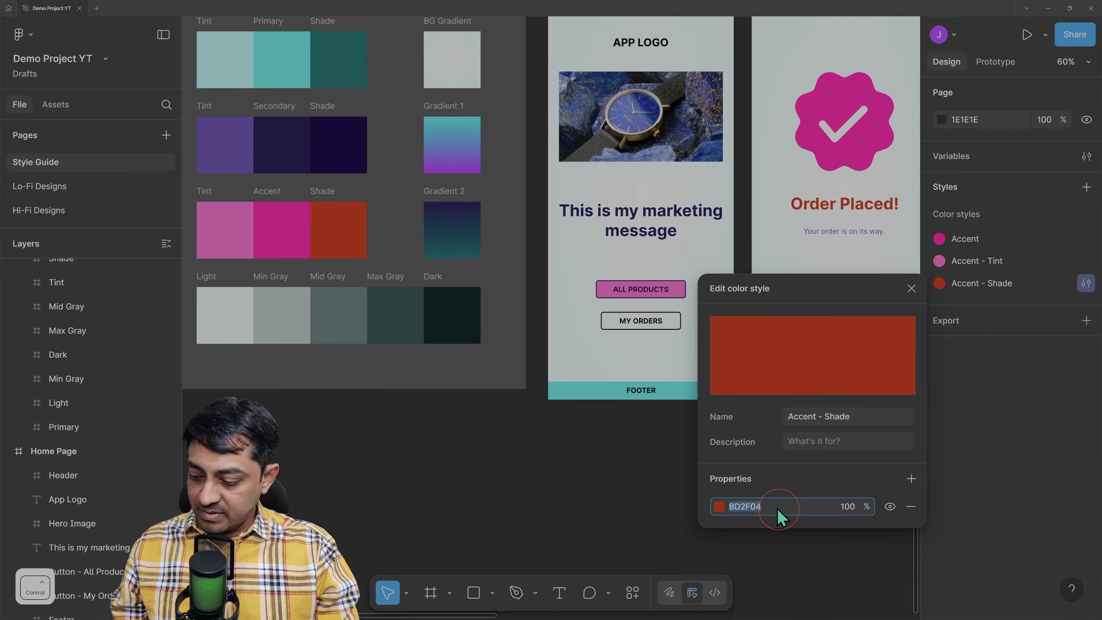
type("FF0092")
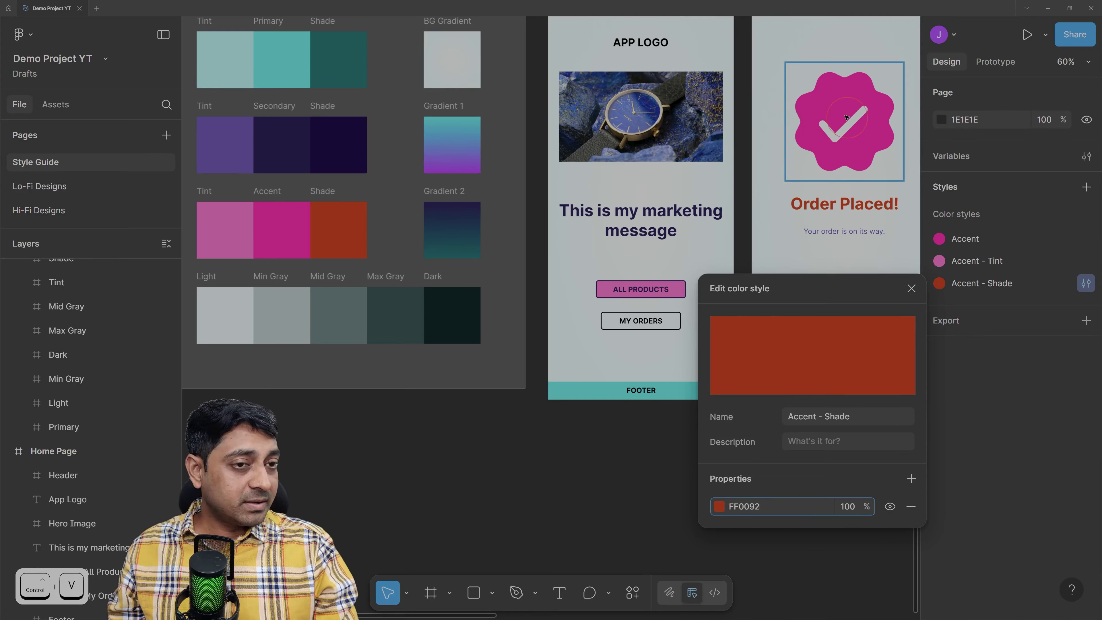
left_click(719, 506)
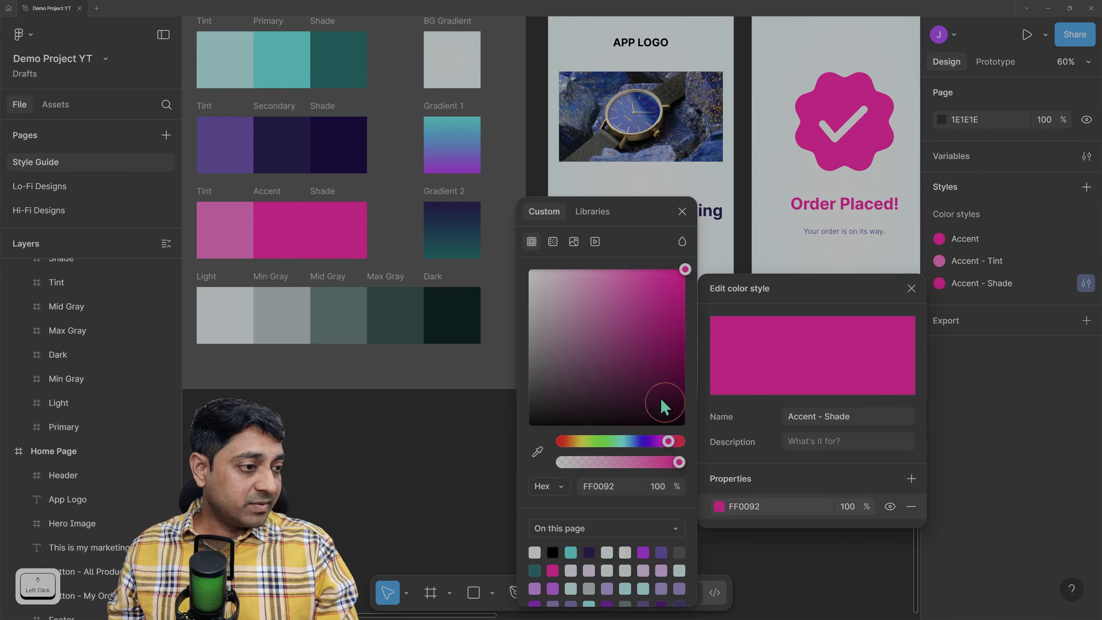
Darken the Accent - Shade color style to AB0665 and finish editing the style
left_click_drag(652, 215, 527, 228)
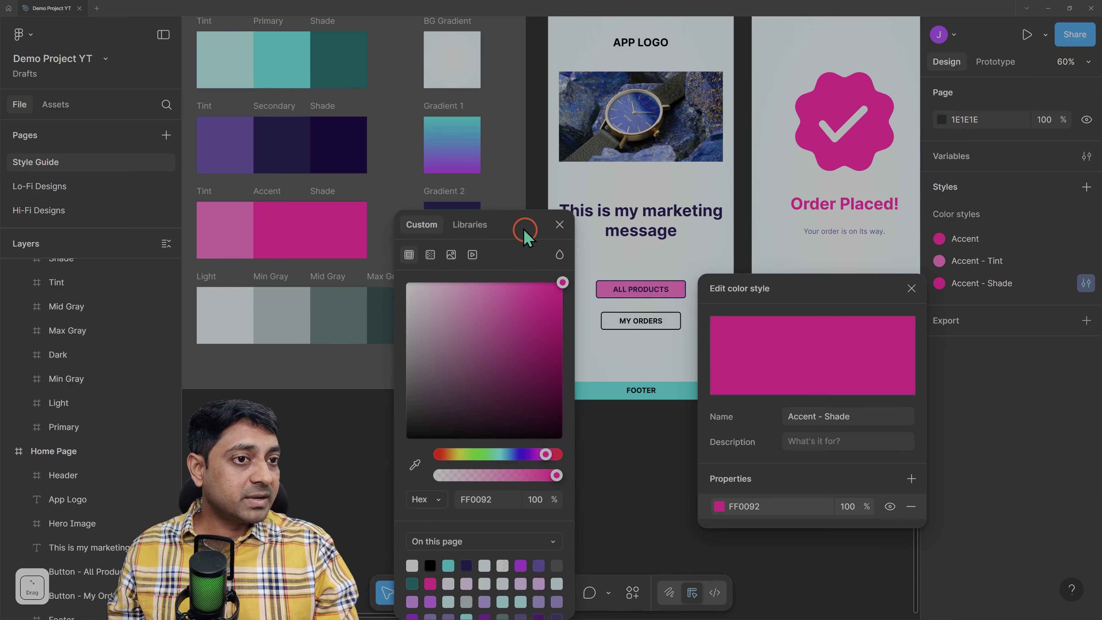
left_click_drag(860, 289, 878, 349)
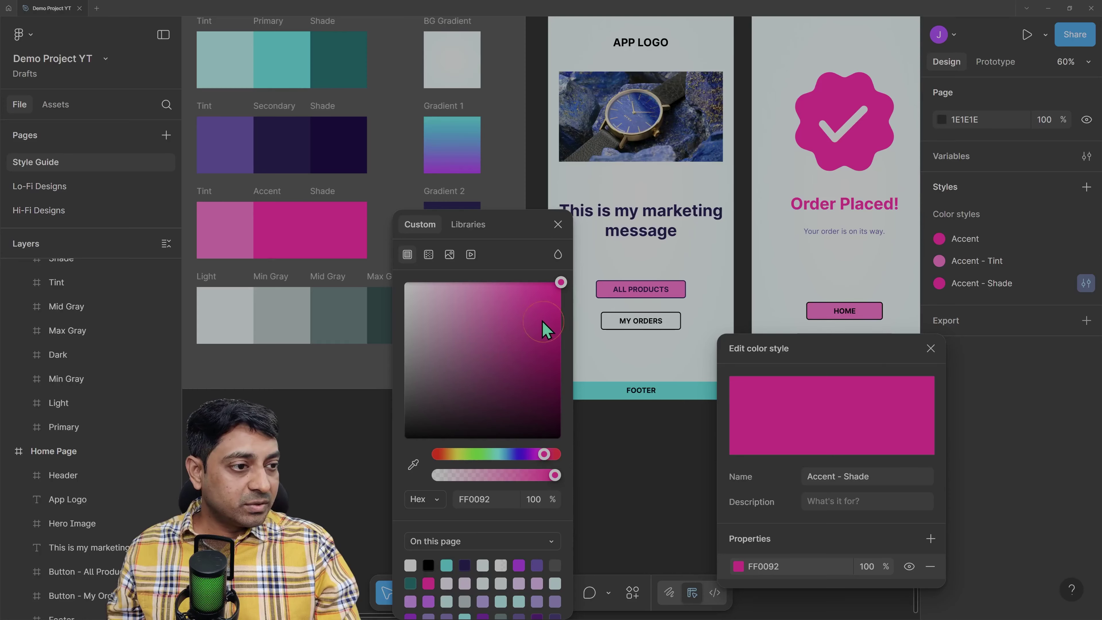
left_click_drag(542, 322, 559, 342)
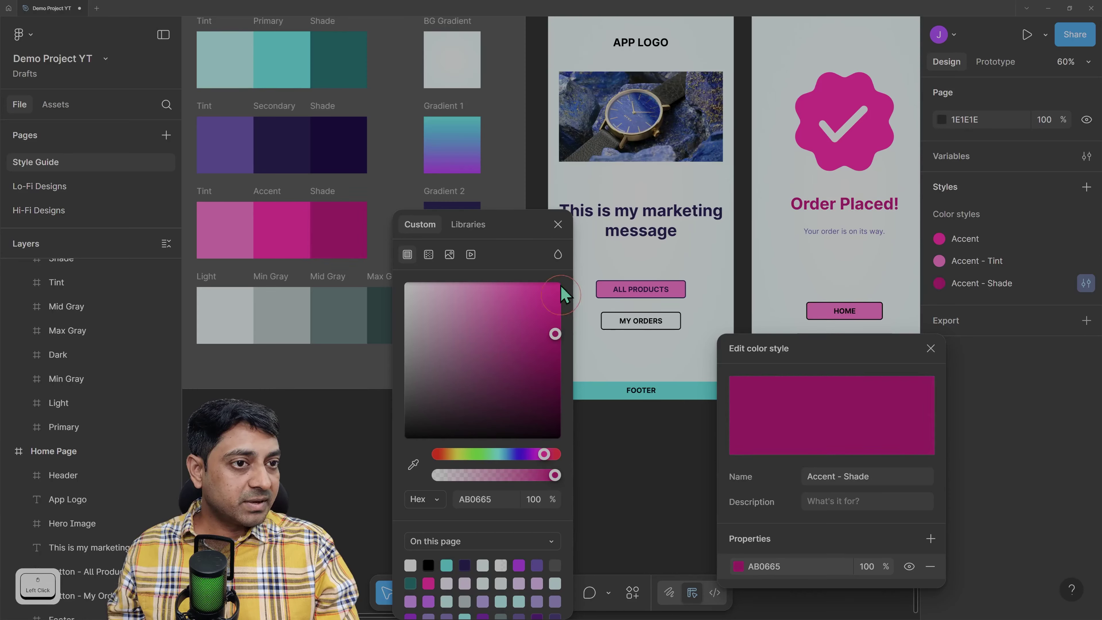
left_click(559, 225)
left_click(930, 348)
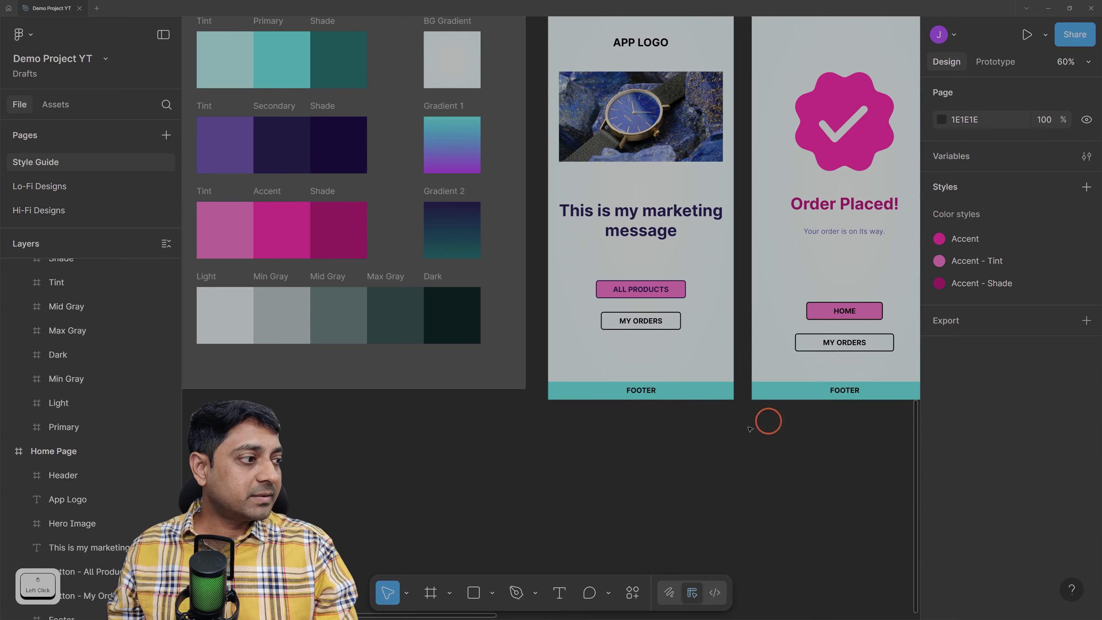
scroll(587, 469, "up", 2)
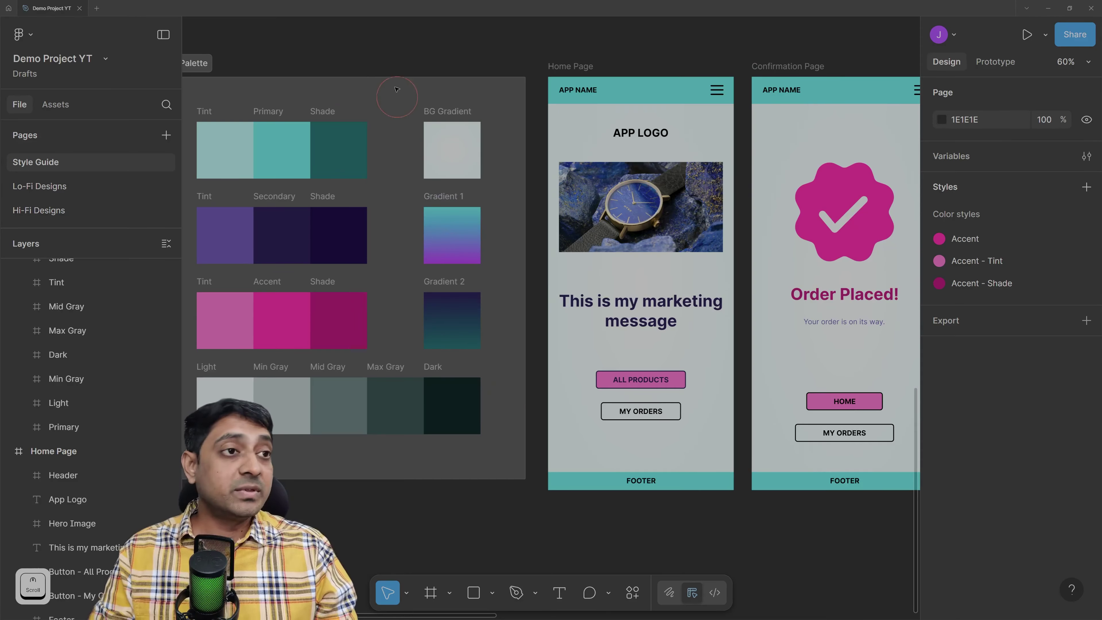
left_click(395, 72)
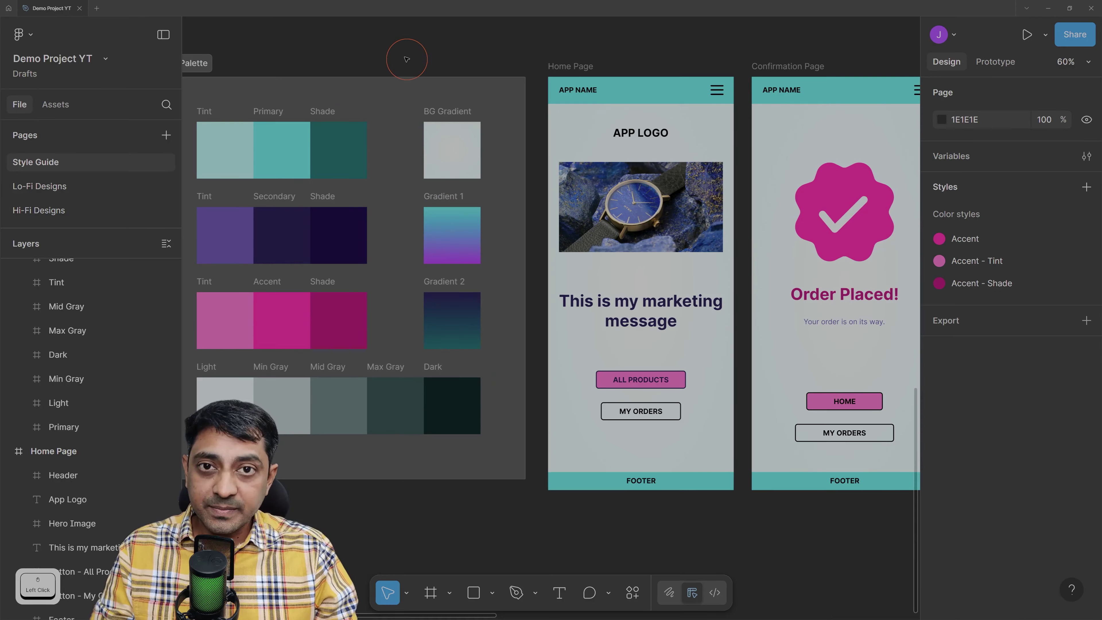
key("ctrl")
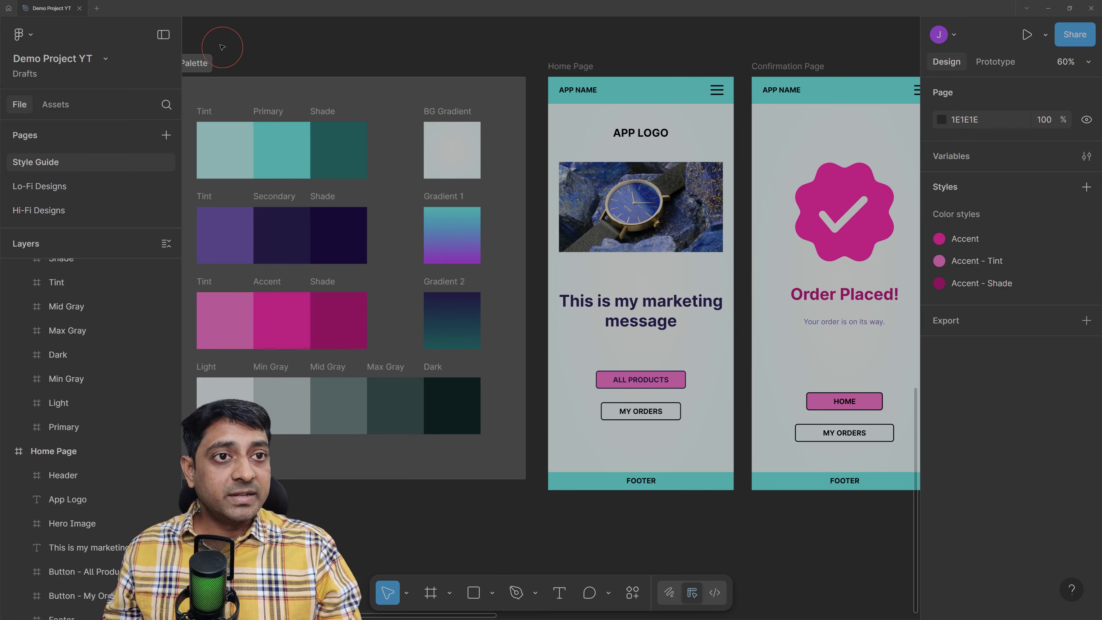
left_click_drag(221, 44, 373, 197)
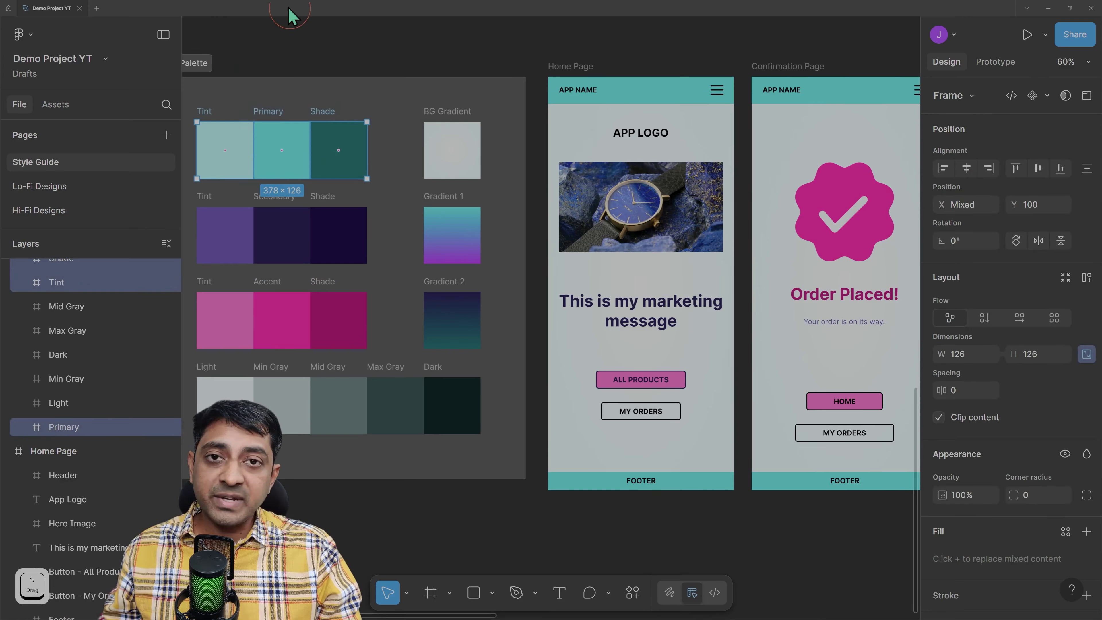
Create a color style named Primary from the fill of the Primary swatch in the palette
left_click(275, 137)
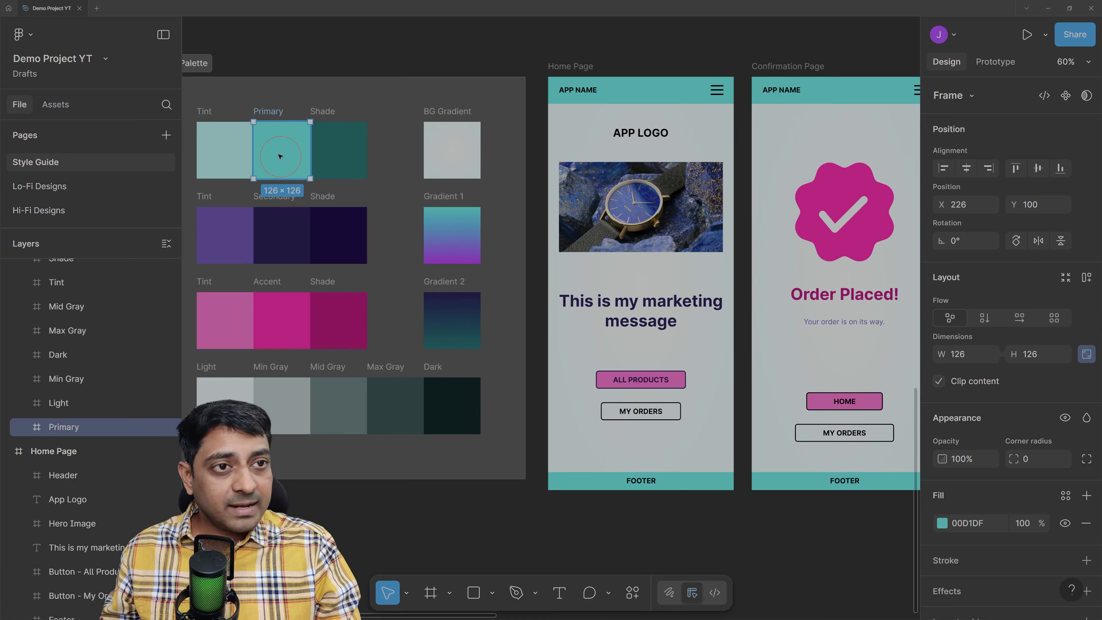
scroll(944, 452, "down", 2)
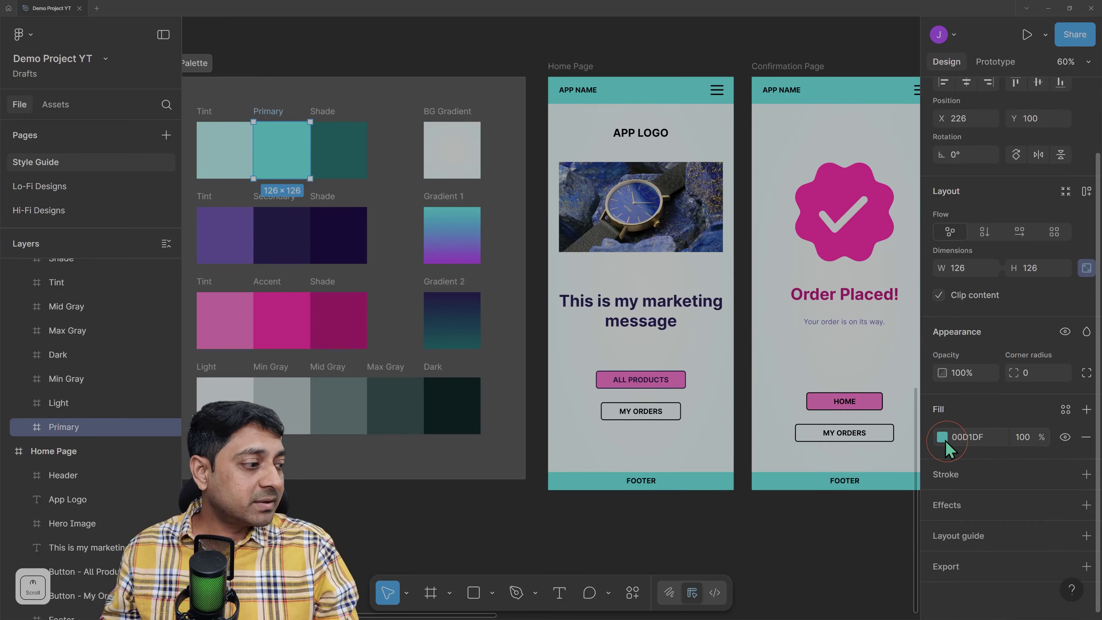
left_click(1066, 410)
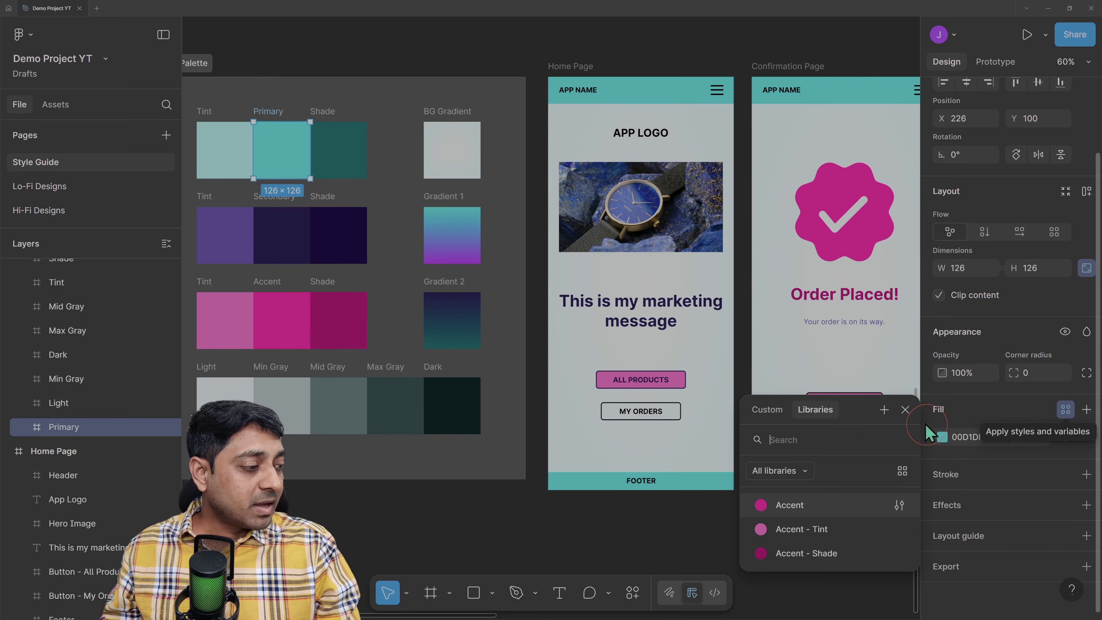
left_click(884, 410)
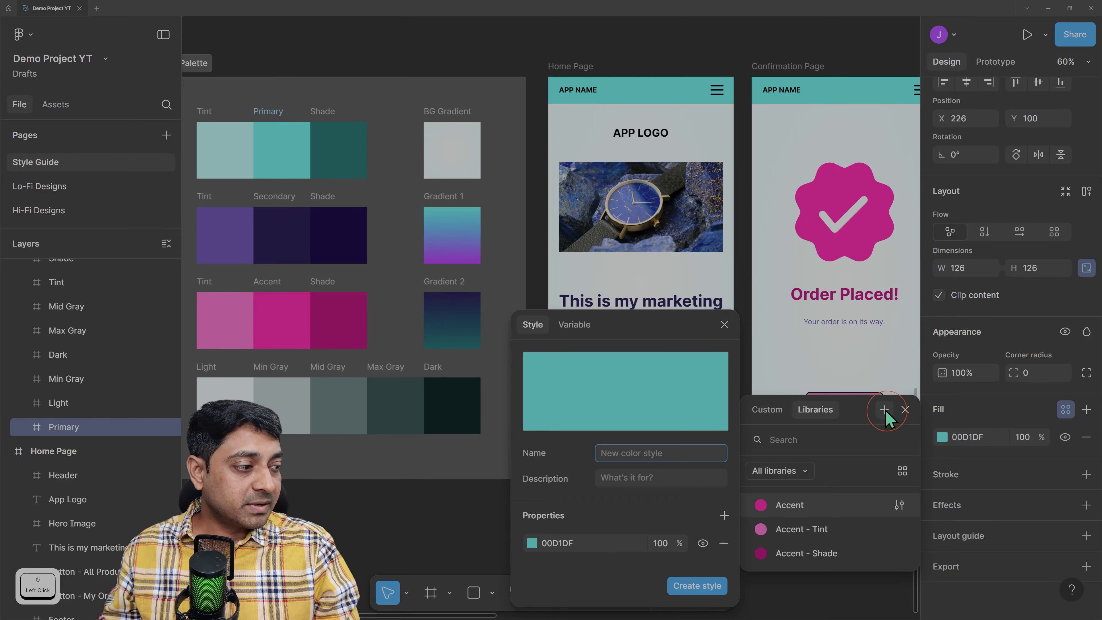
left_click(665, 453)
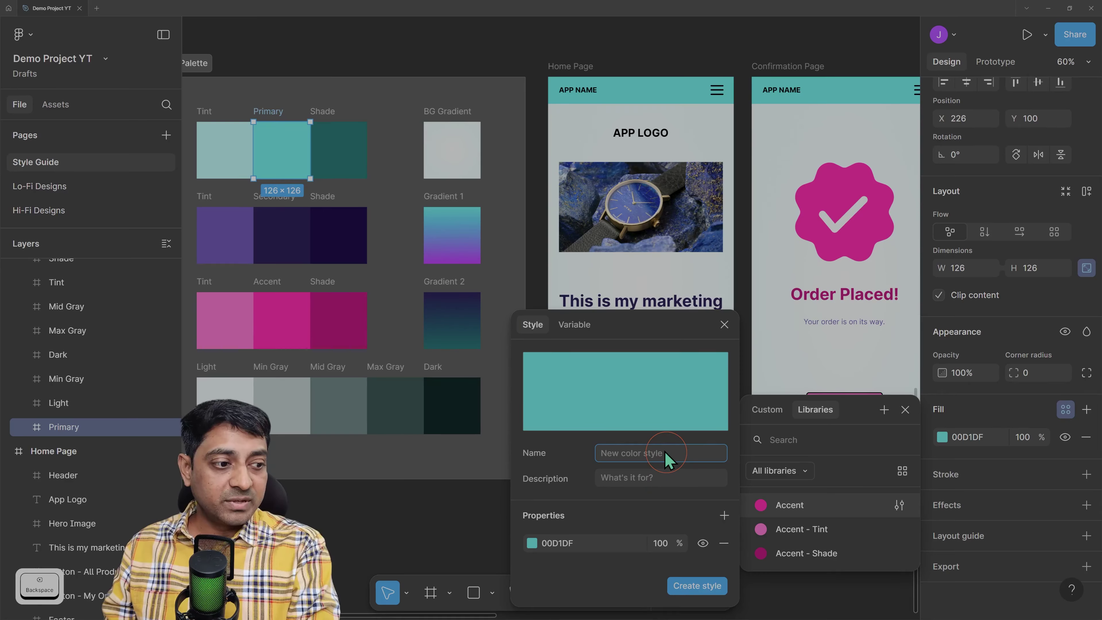
type("Primary")
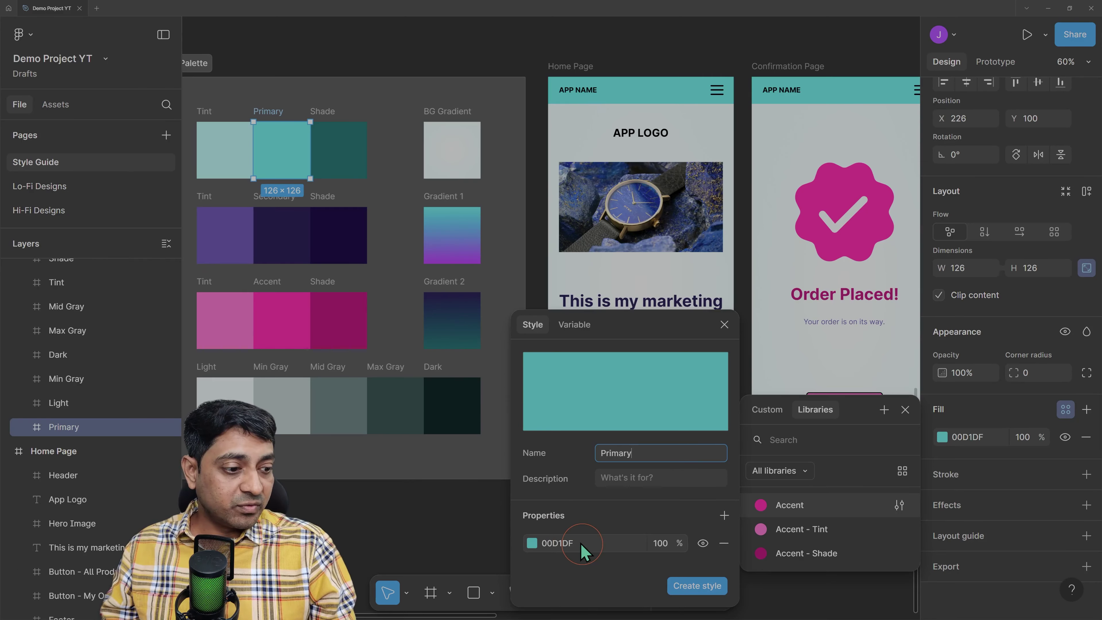
left_click(692, 587)
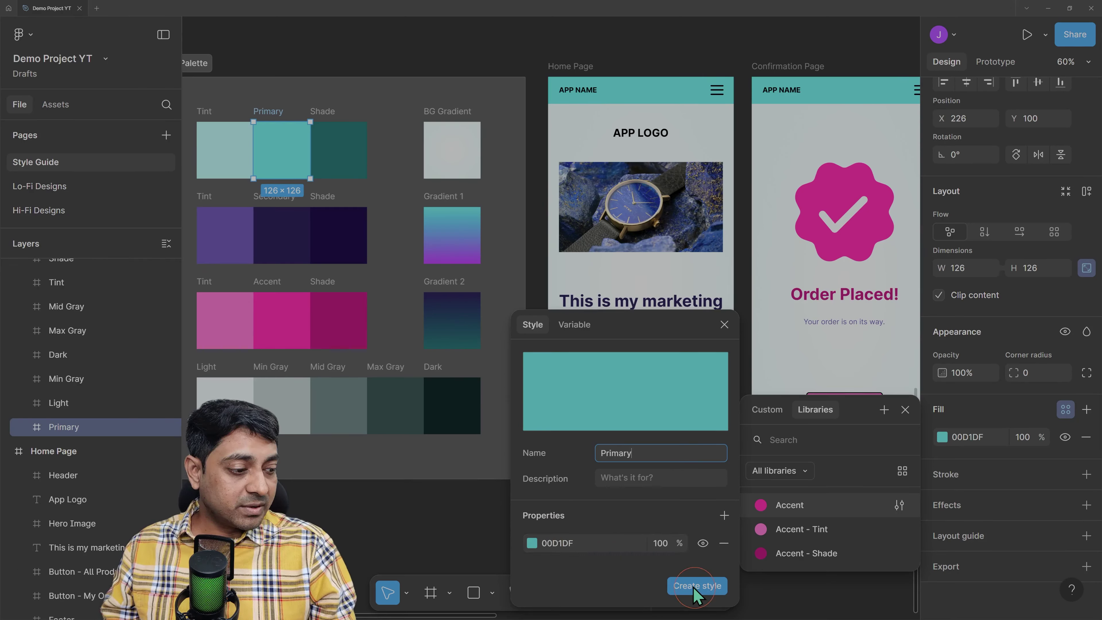
left_click(693, 587)
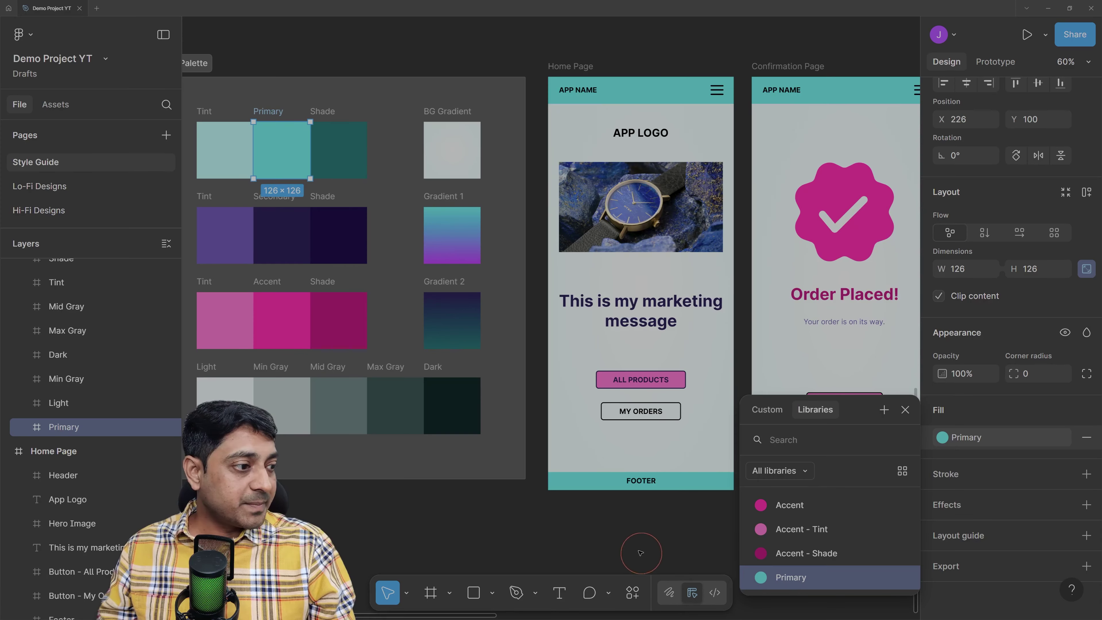
left_click(619, 540)
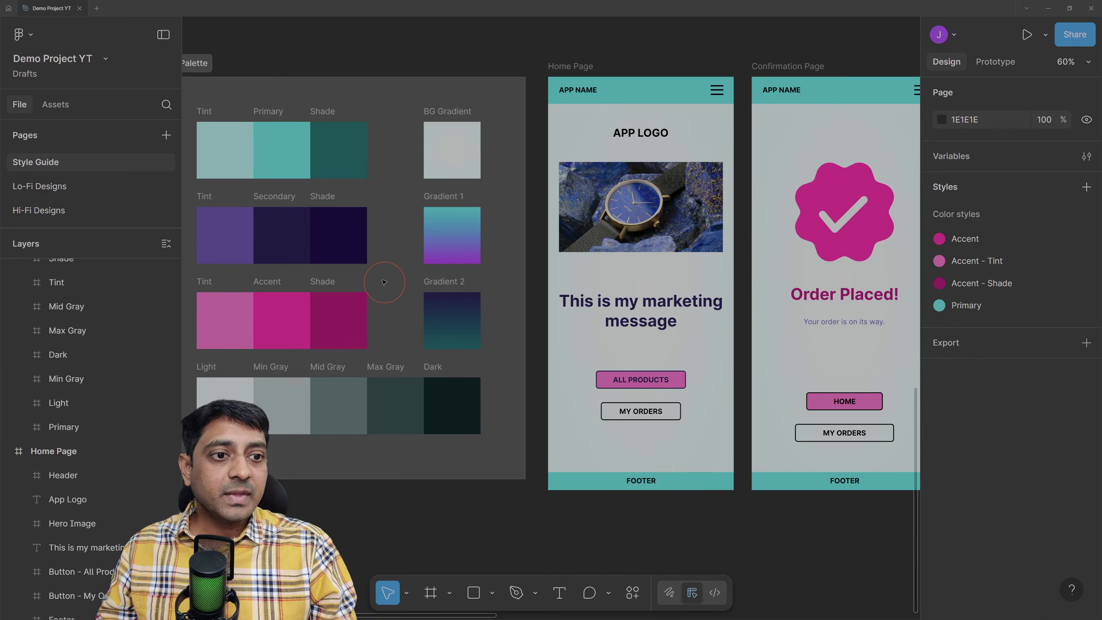
Create a color style named Primary - Tint from the fill of the Tint swatch beside Primary in the palette
left_click(228, 140)
left_click(228, 140)
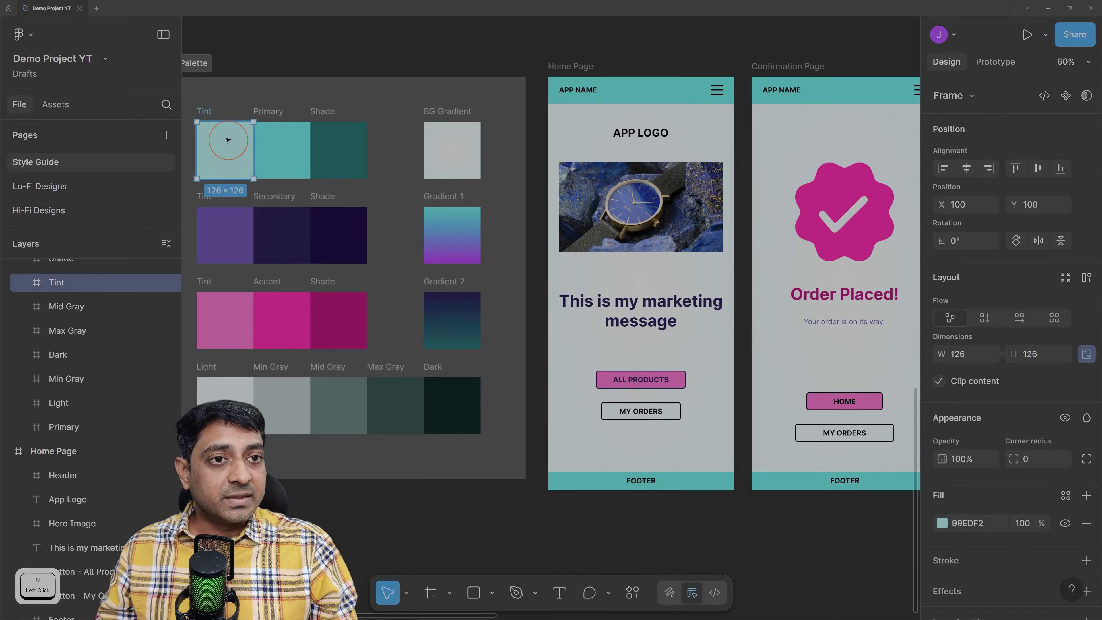
scroll(994, 473, "down", 2)
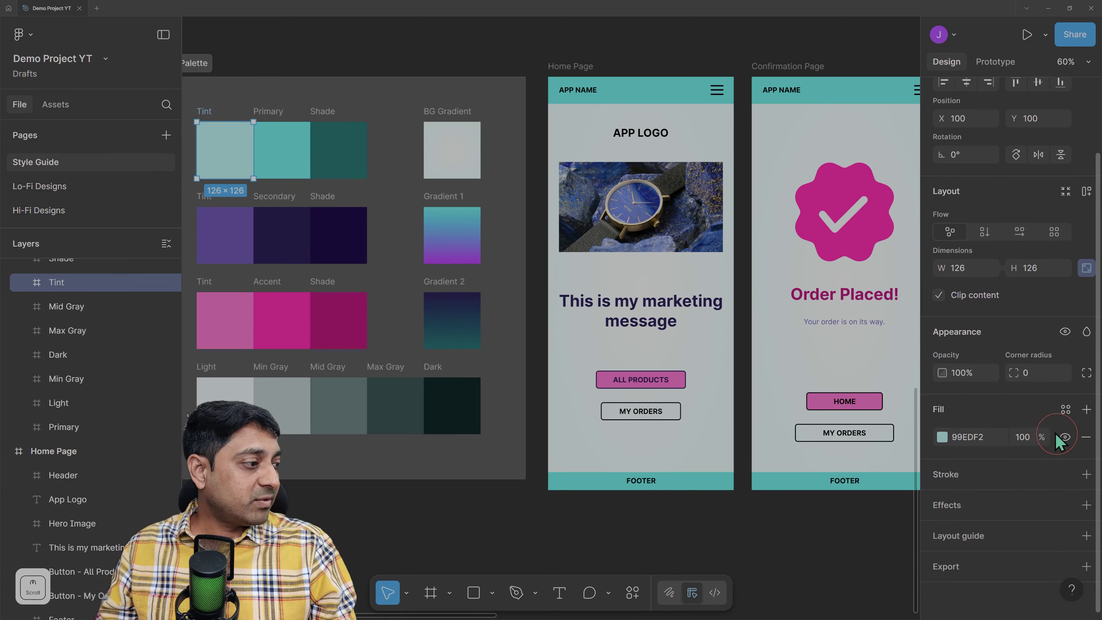
left_click(1066, 410)
left_click(884, 410)
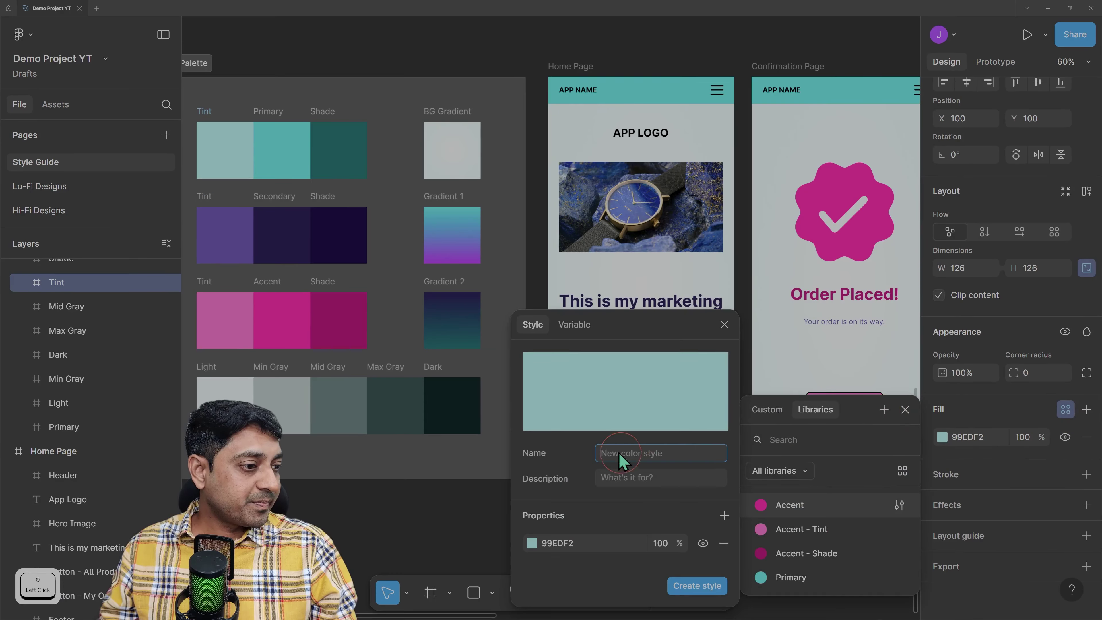
left_click(630, 453)
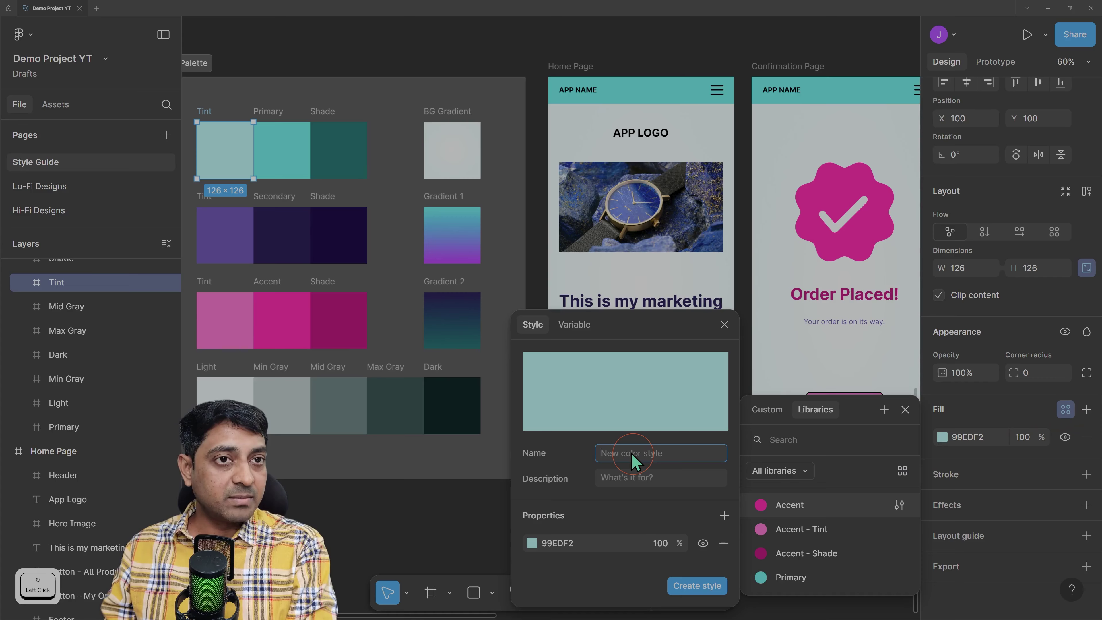
type("Primary ")
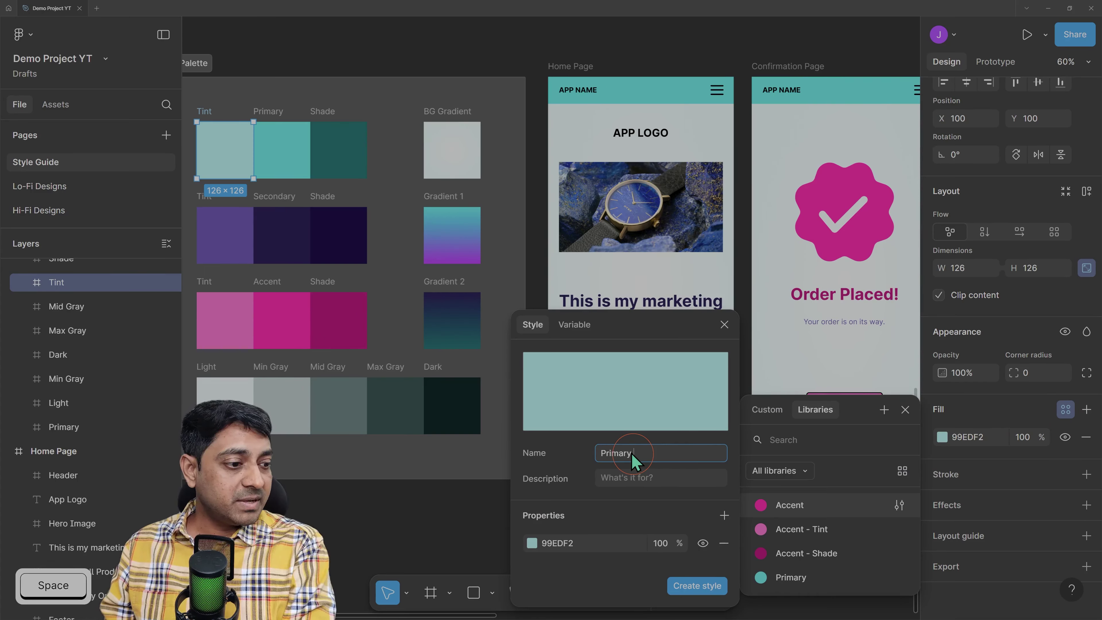
type("- Tint")
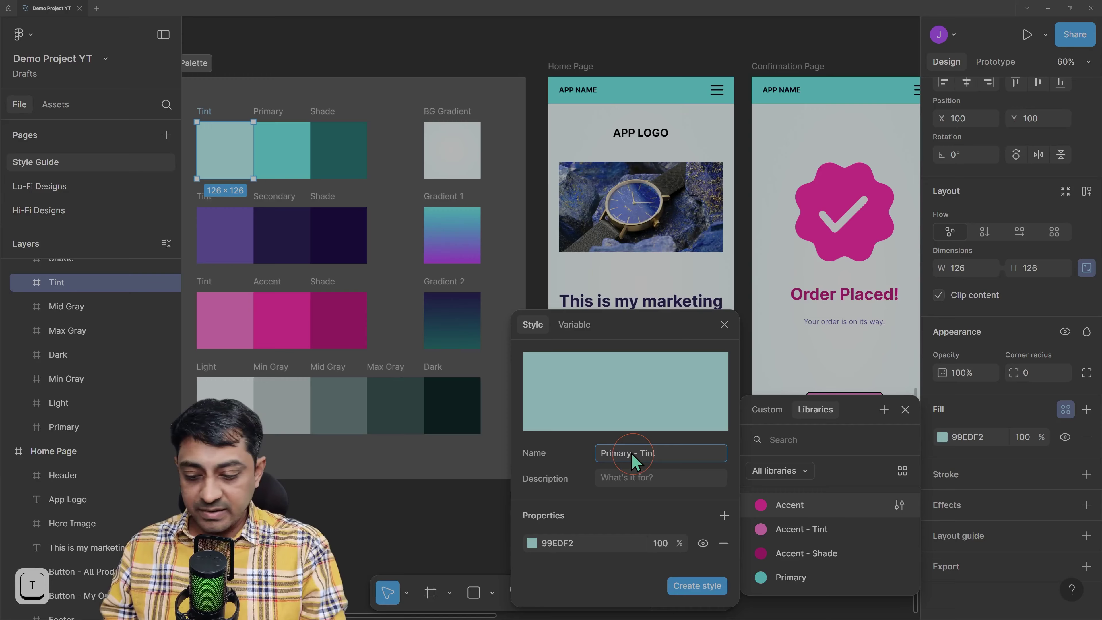
key("Return")
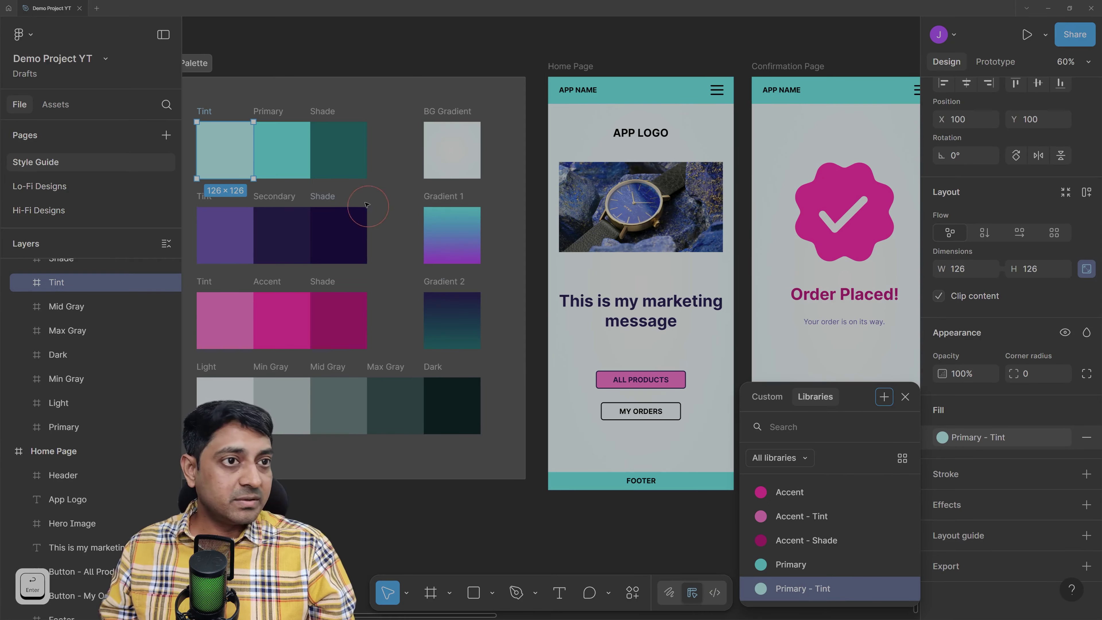
Create a color style named Primary - Shade from the fill of the Shade swatch beside Primary, and clear the selection
left_click(341, 143)
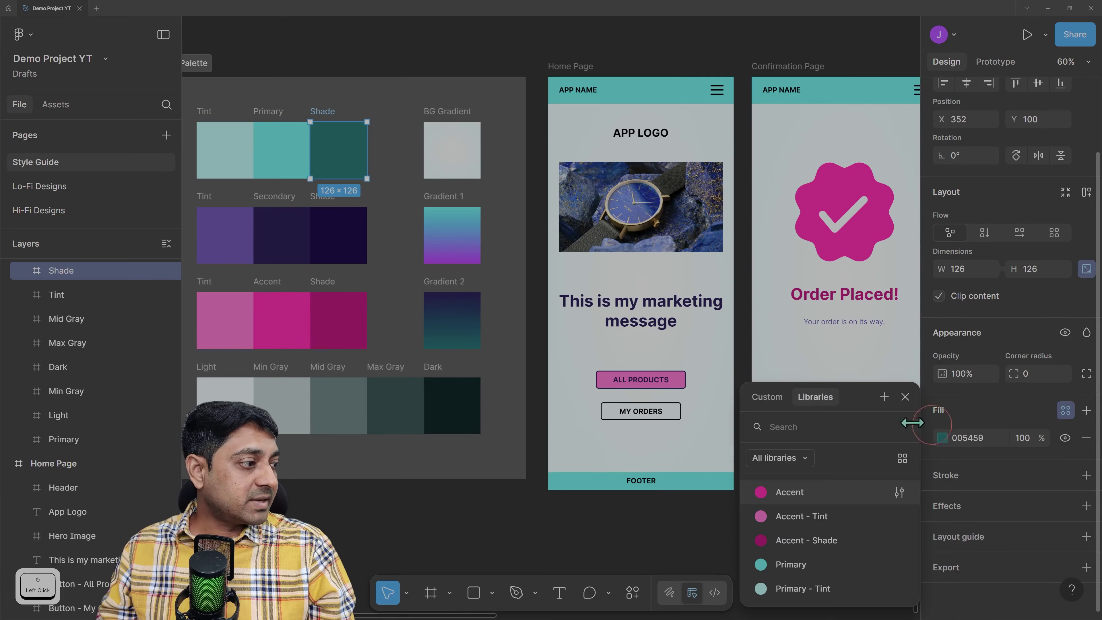
left_click(884, 397)
type("Prima")
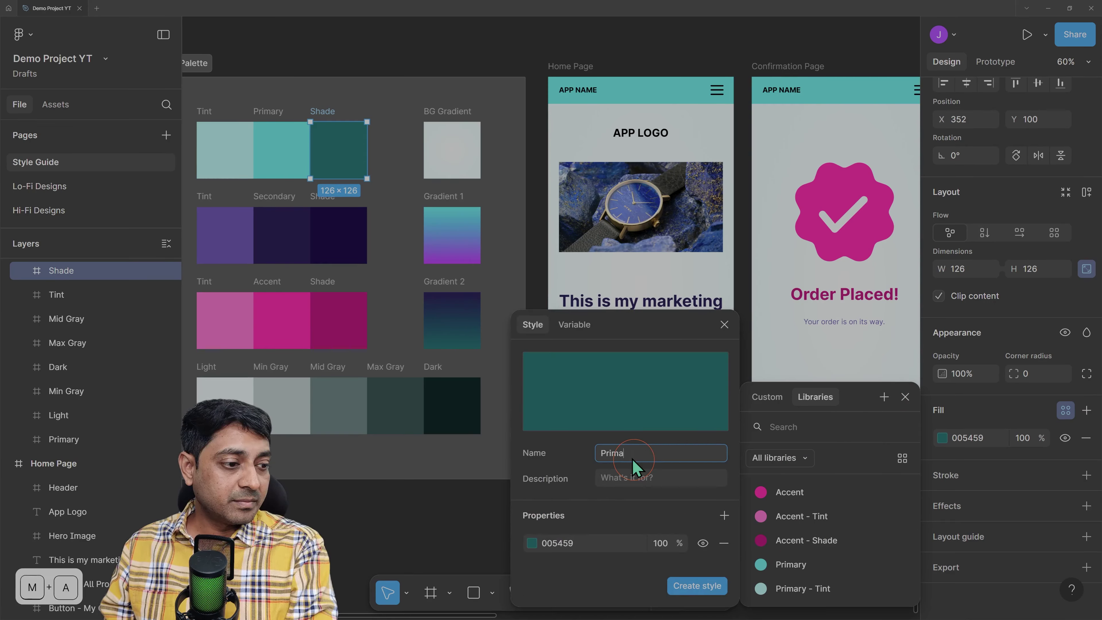
type("ry -")
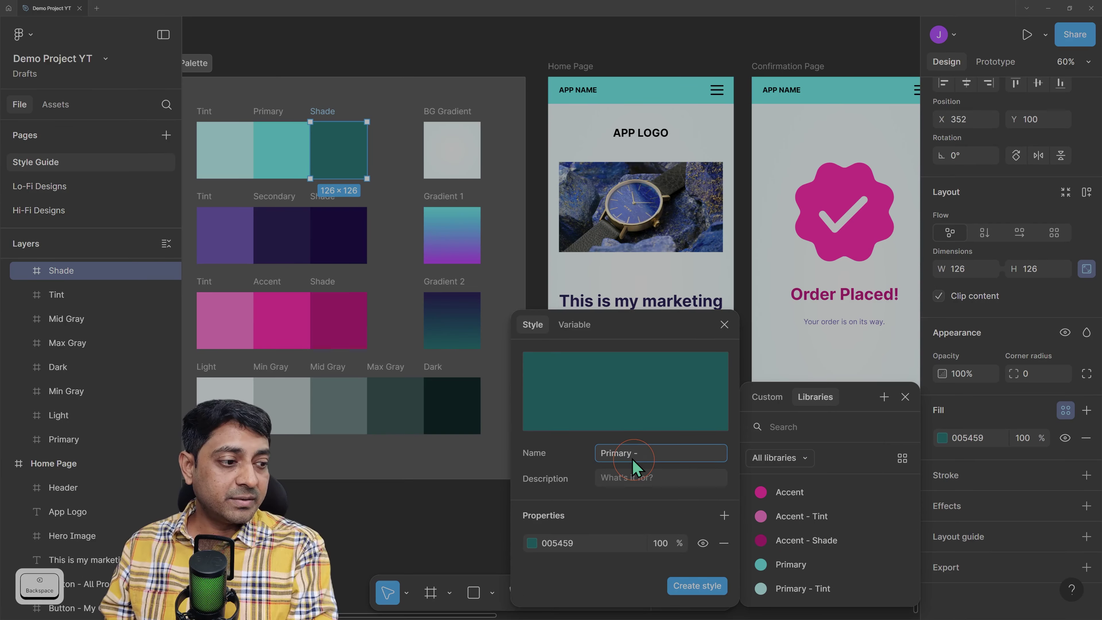
type(" Shad")
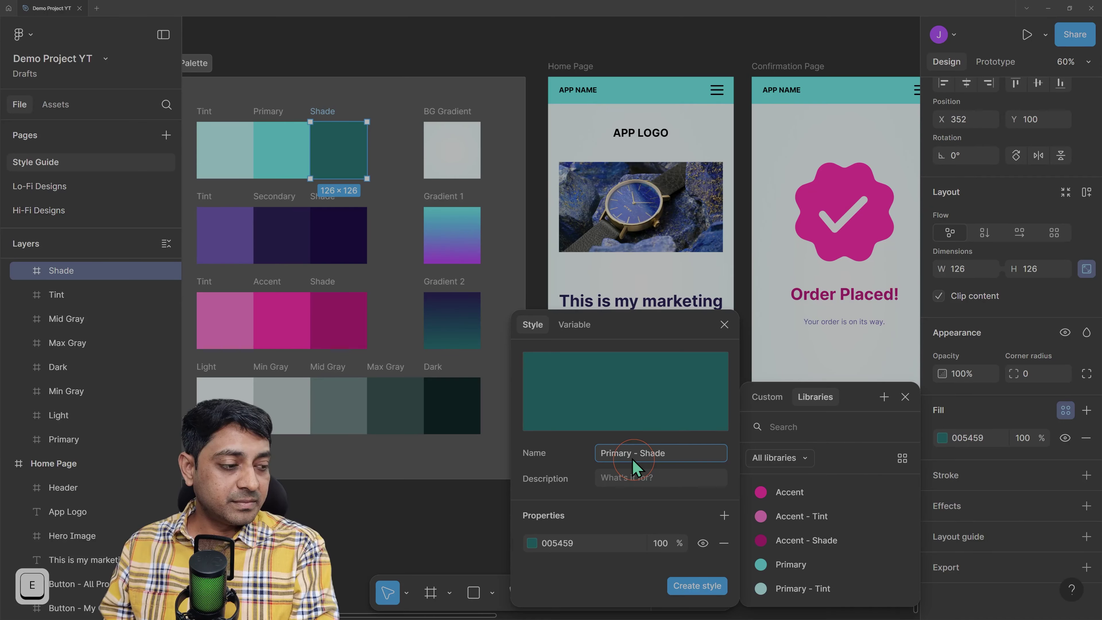
type("e")
key("Return")
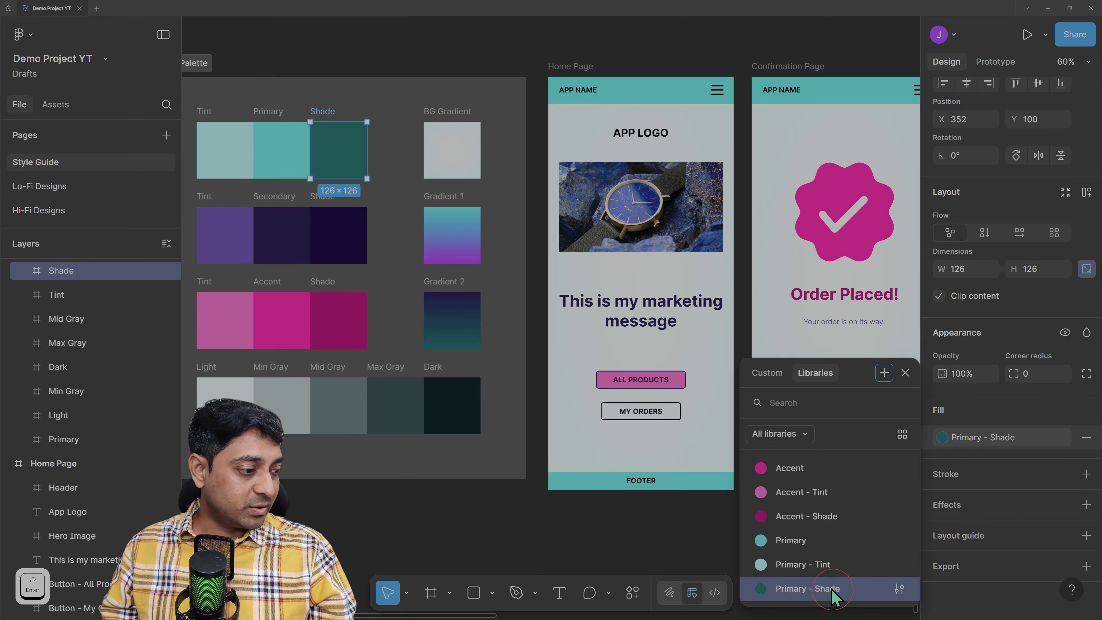
left_click(669, 556)
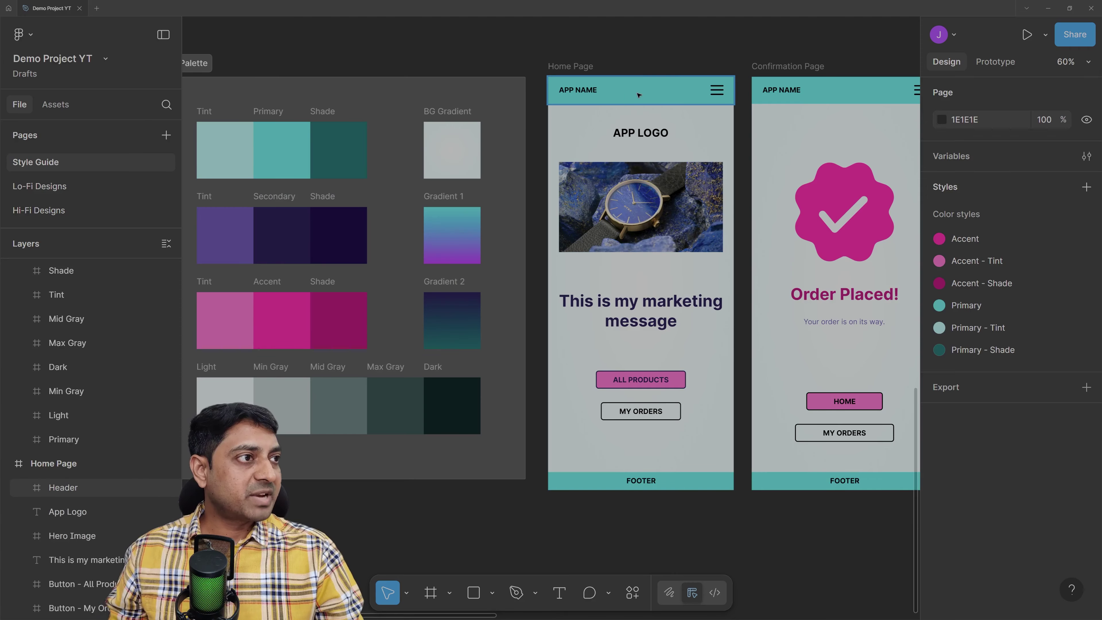
Apply the Primary color style to the fills of the headers and footers on the Home Page and Confirmation Page
left_click(63, 487)
left_click(824, 94, "shift")
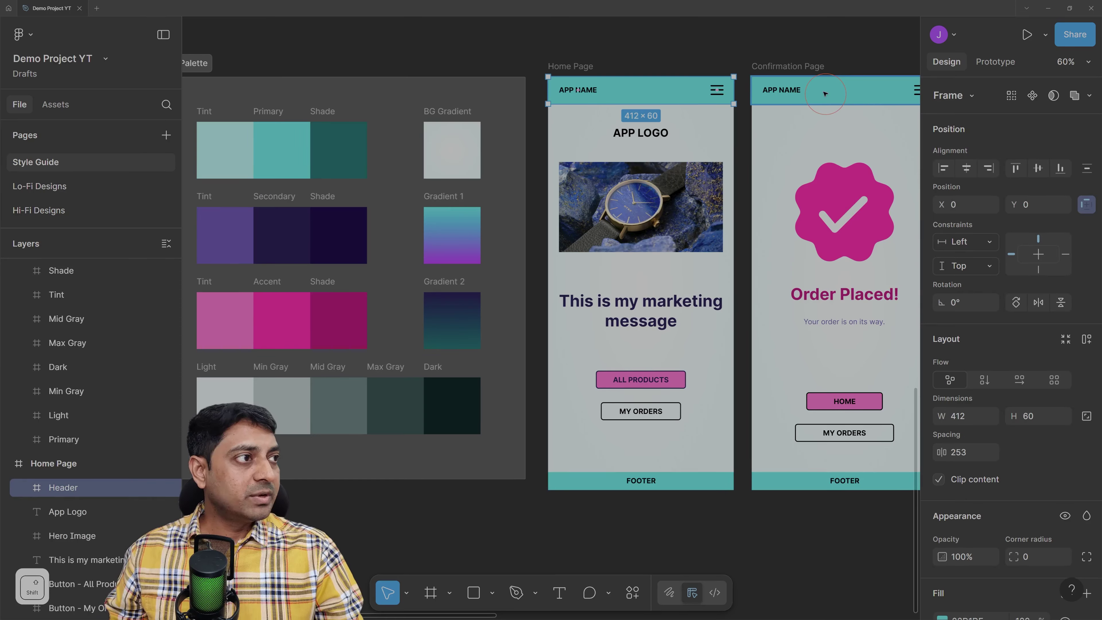
left_click(826, 94, "shift")
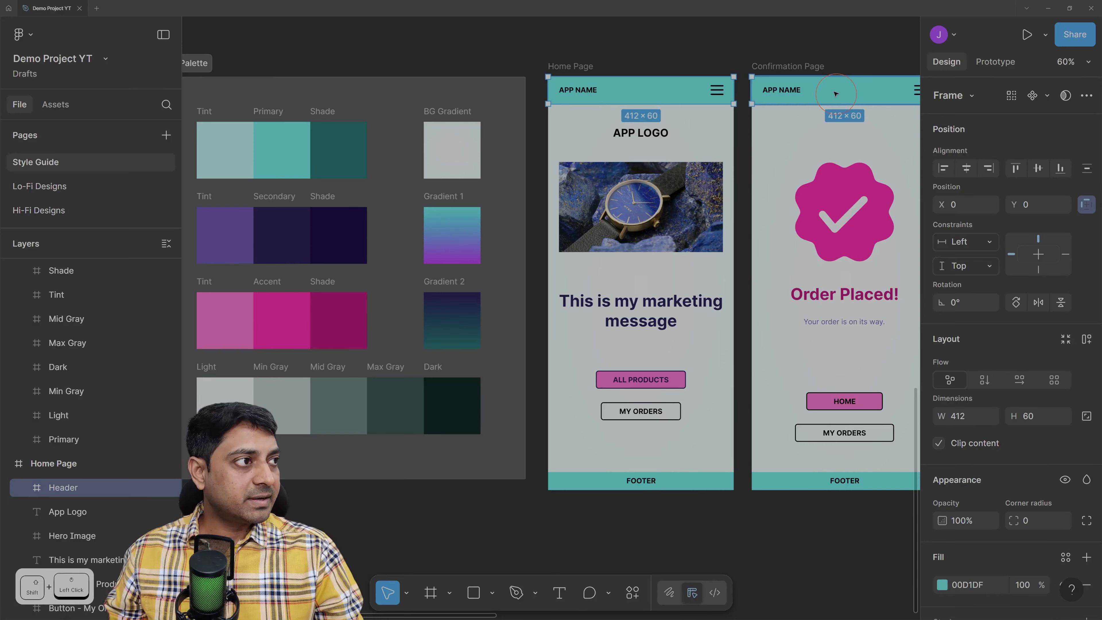
left_click(676, 486, "shift")
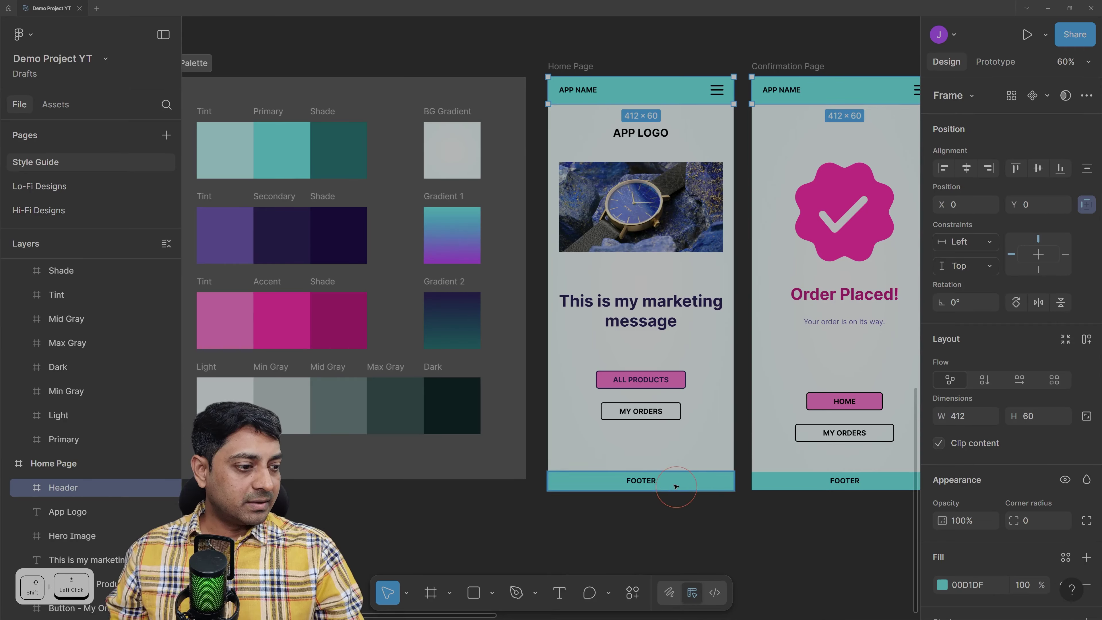
left_click(780, 486, "shift")
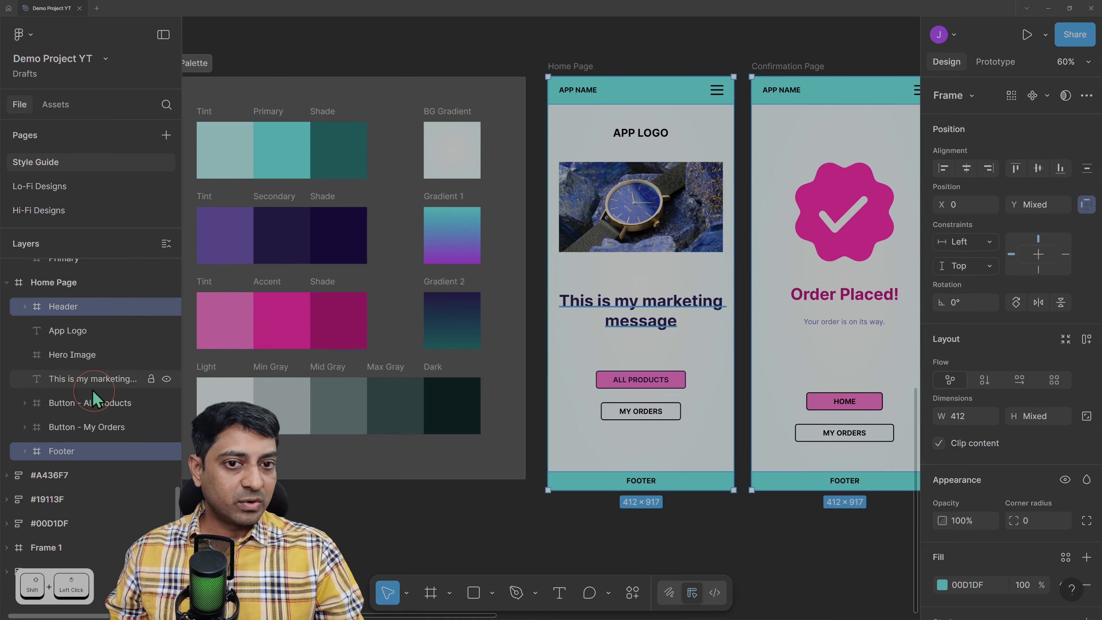
scroll(94, 400, "up", 4)
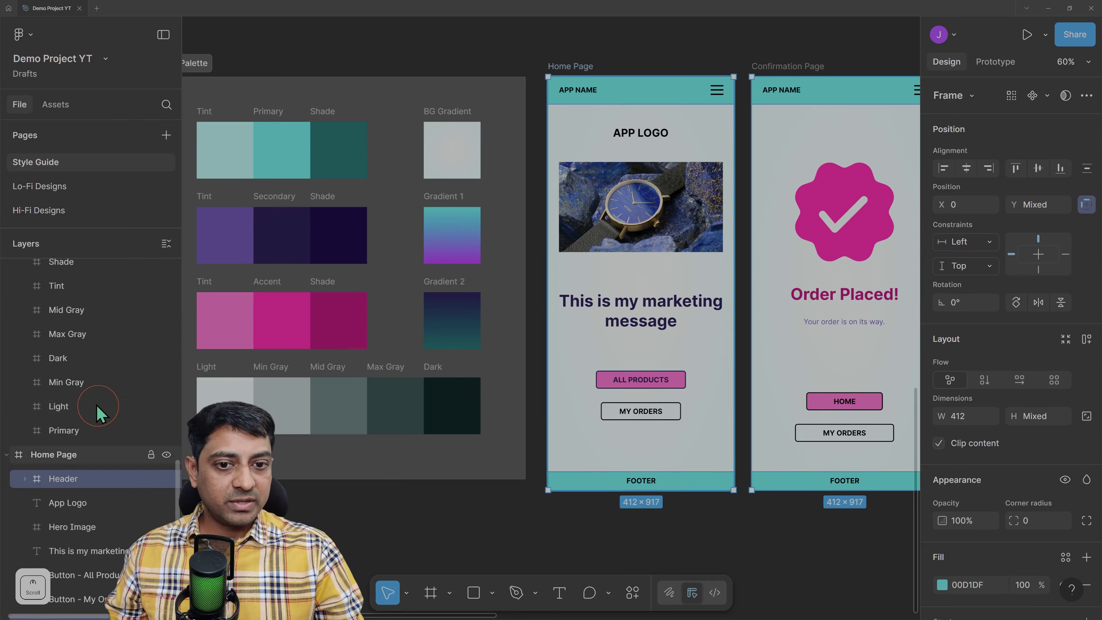
left_click(167, 244)
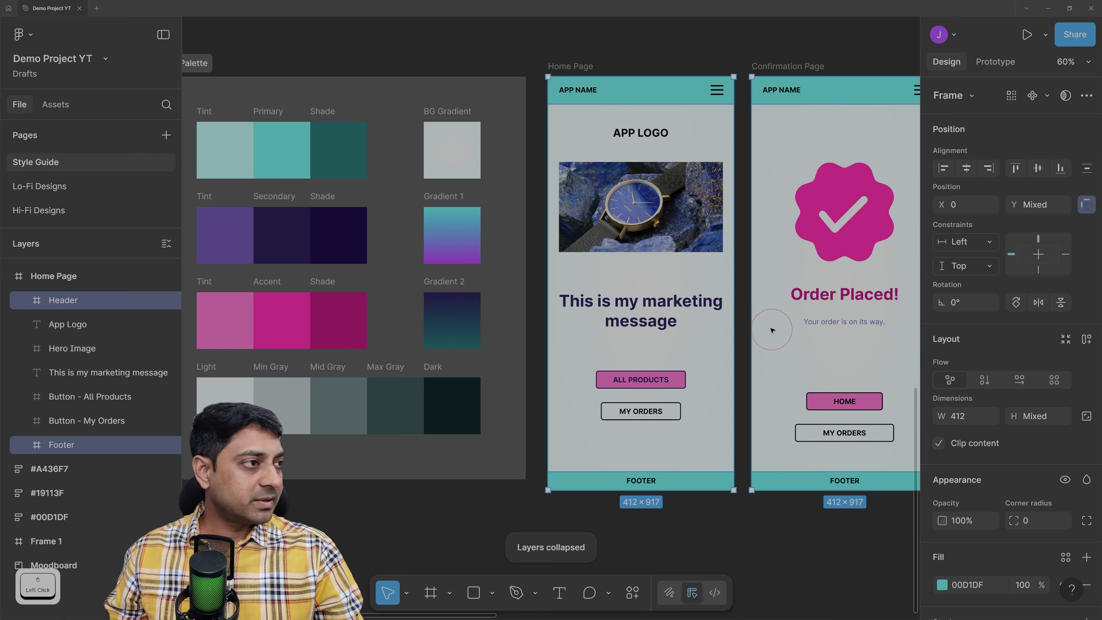
scroll(1040, 529, "down", 2)
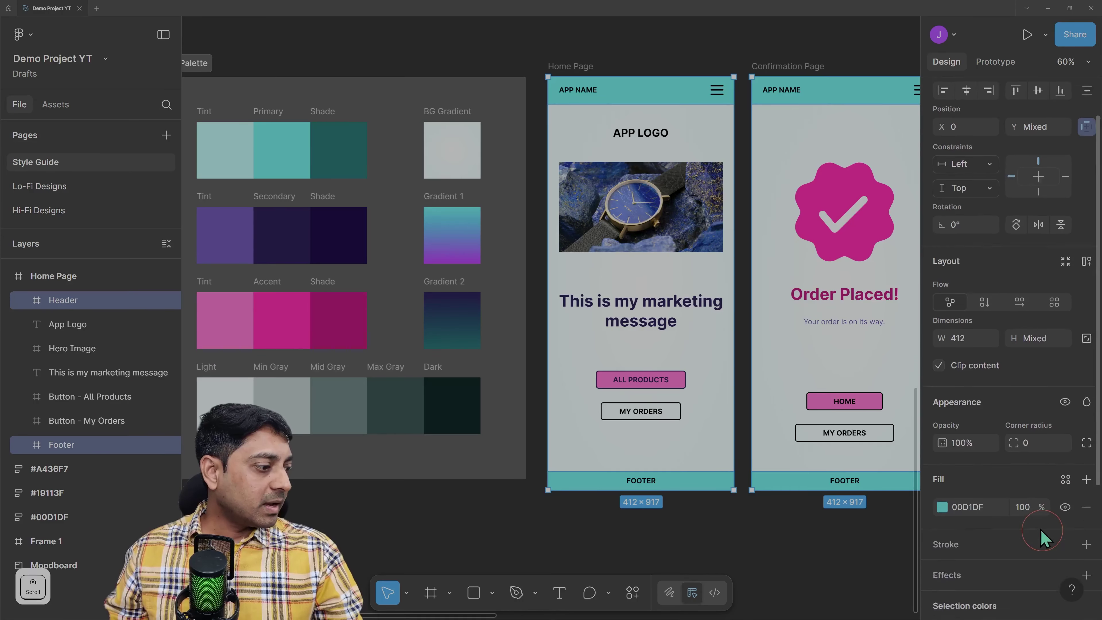
scroll(960, 500, "down", 3)
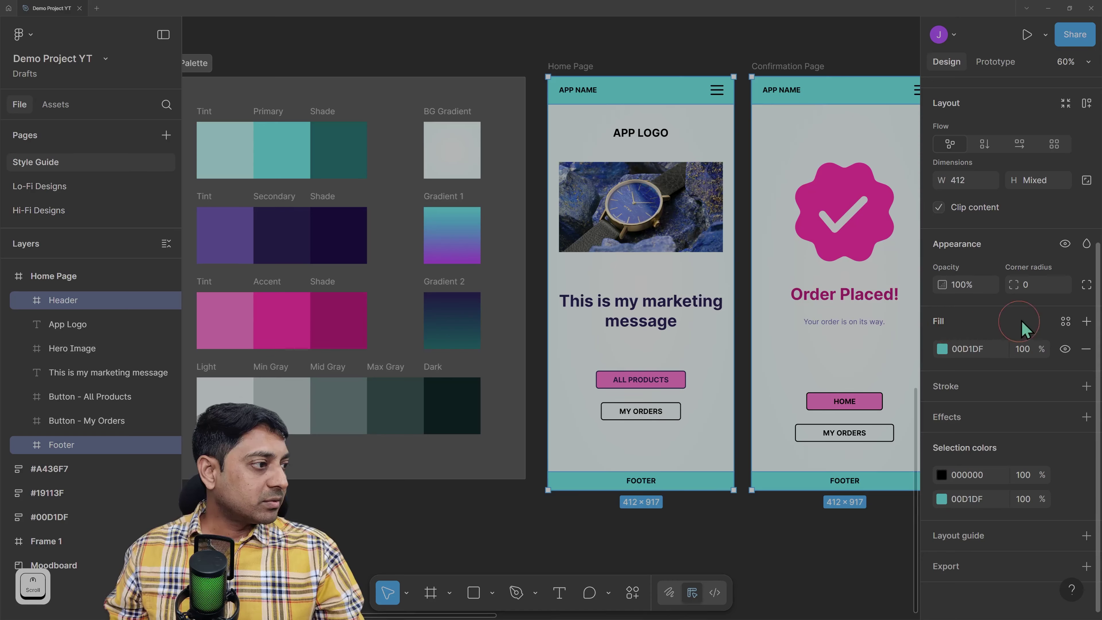
left_click(1066, 322)
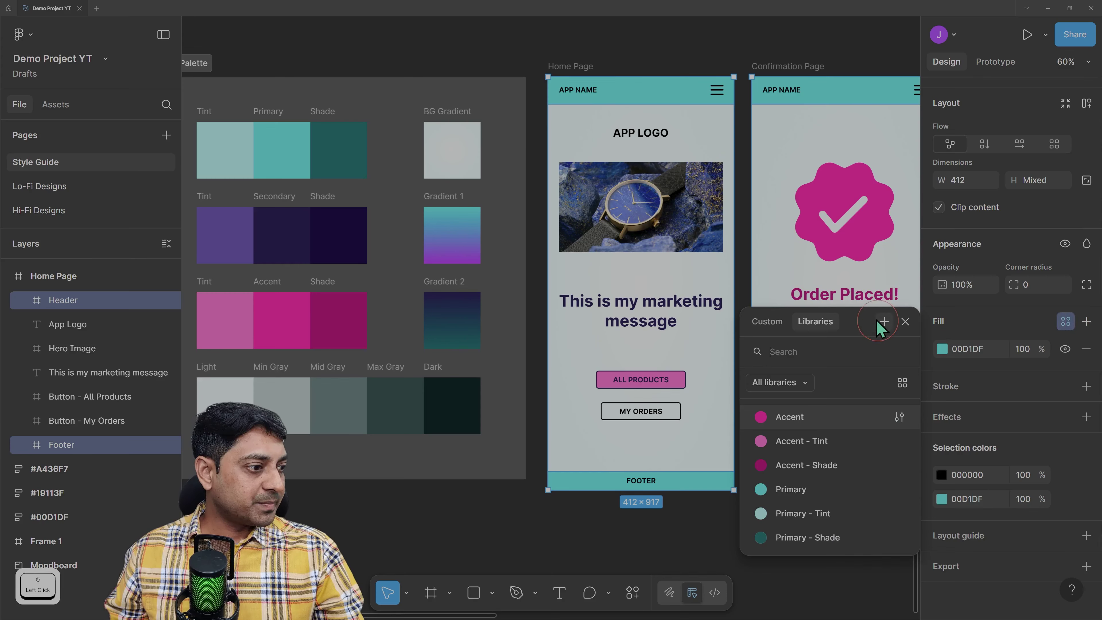
left_click(790, 493)
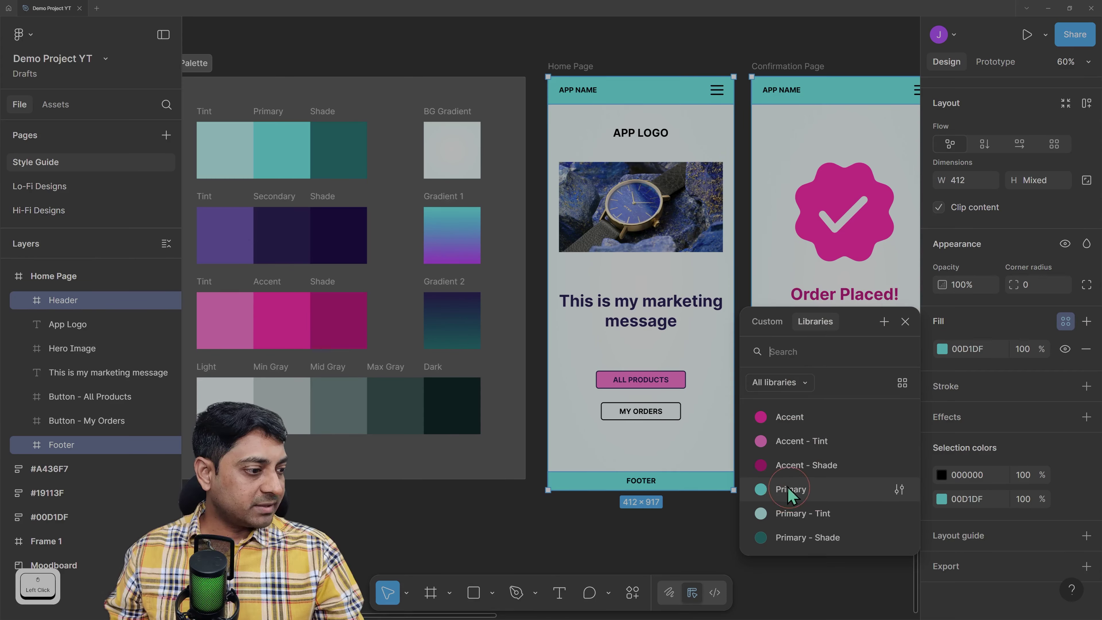
left_click(815, 486)
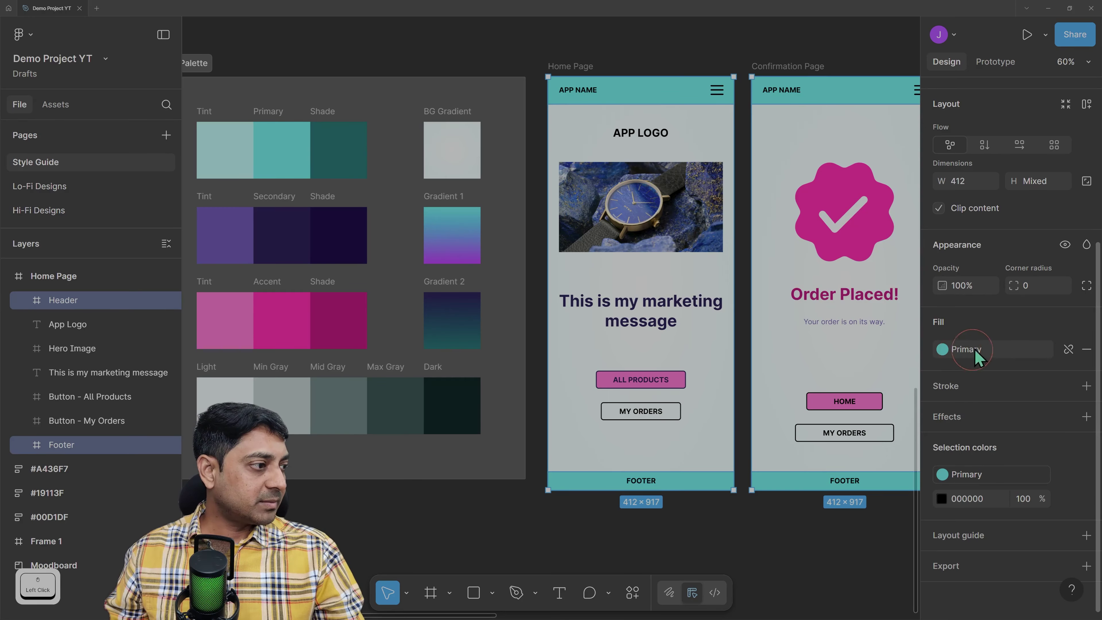
Try the Accent color style on the selected headers and footers, switch their fill back to Primary, and clear the selection
left_click(997, 351)
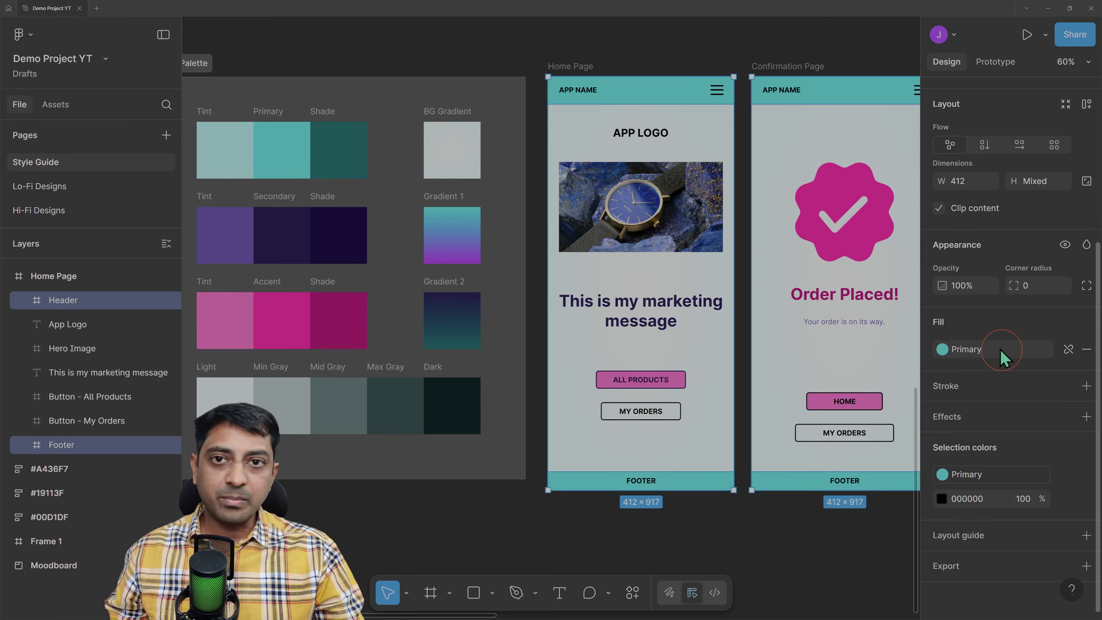
left_click(1001, 350)
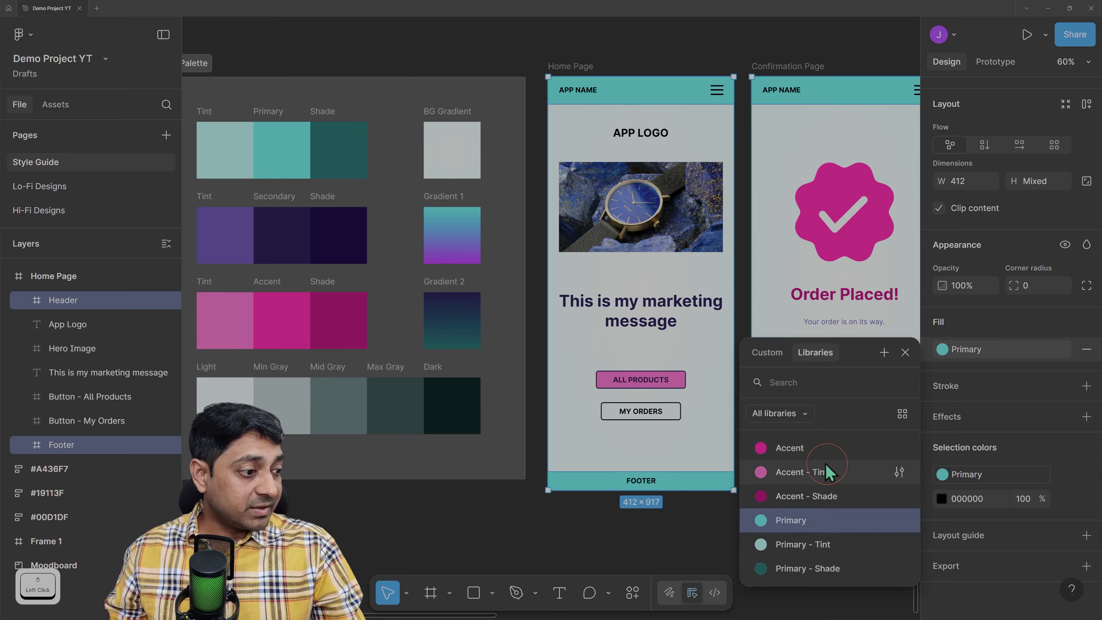
left_click(793, 454)
left_click(790, 451)
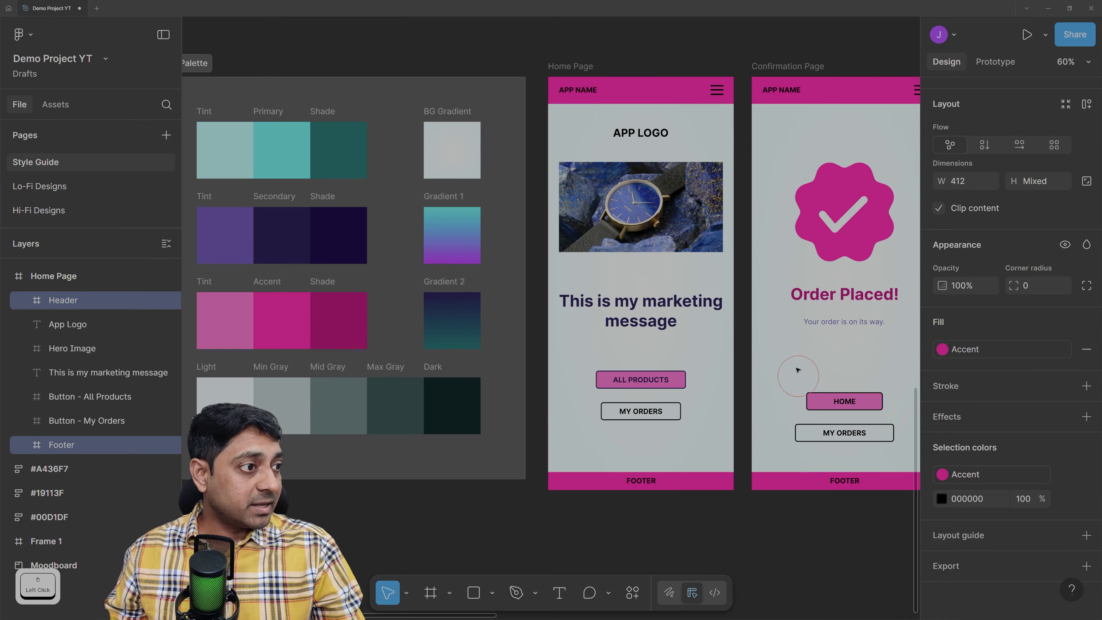
left_click(994, 350)
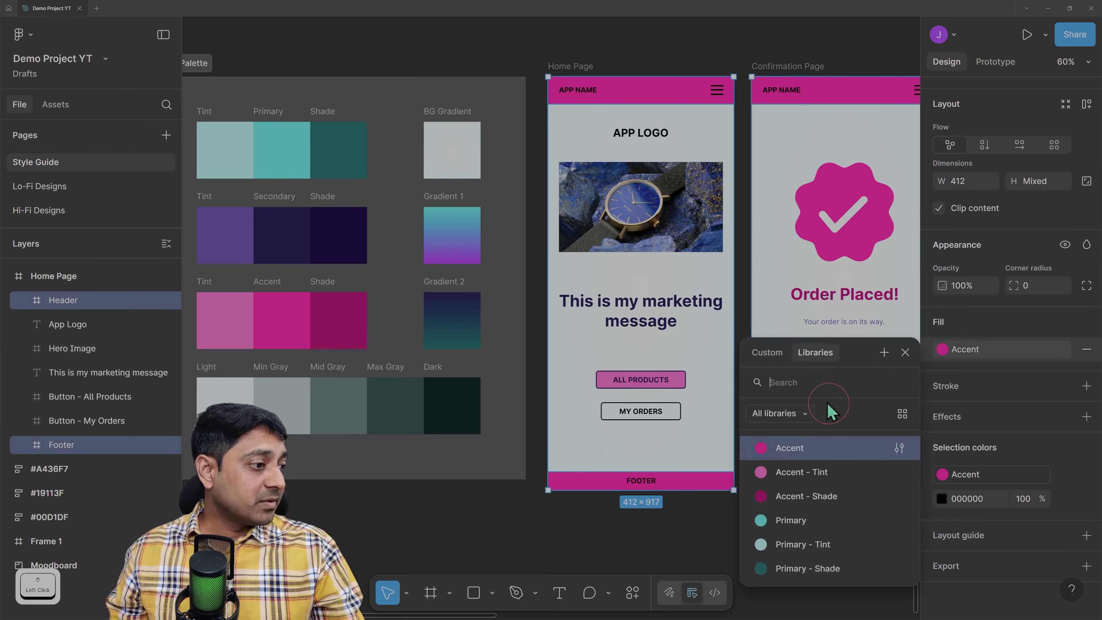
left_click(810, 520)
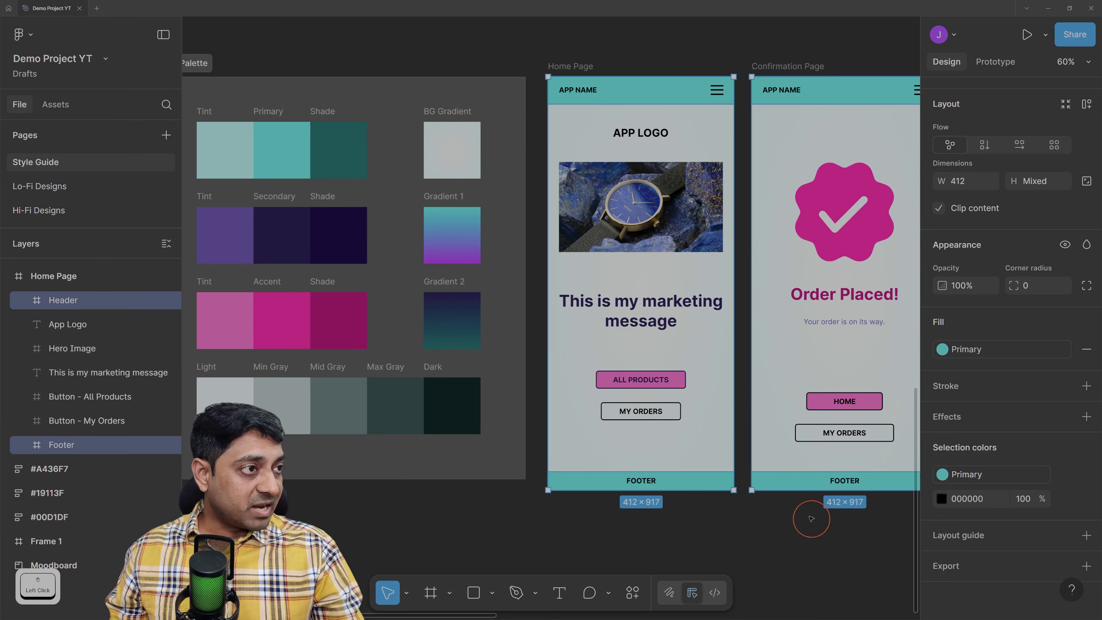
left_click(563, 551)
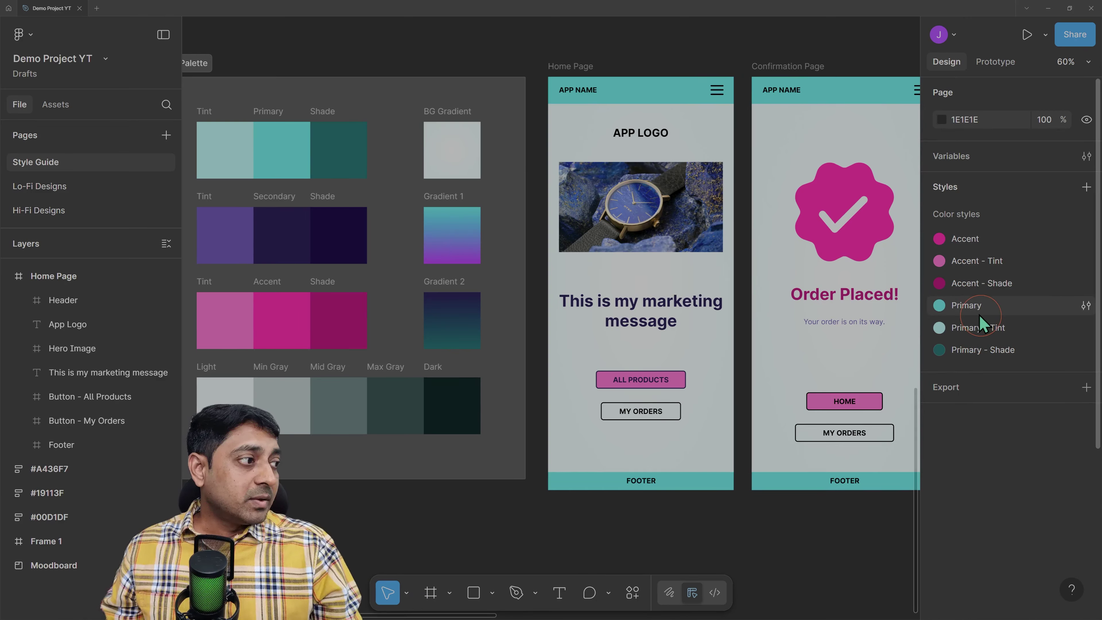
Group the Accent, Accent - Tint and Accent - Shade color styles into a new folder named Accent
left_click(968, 244)
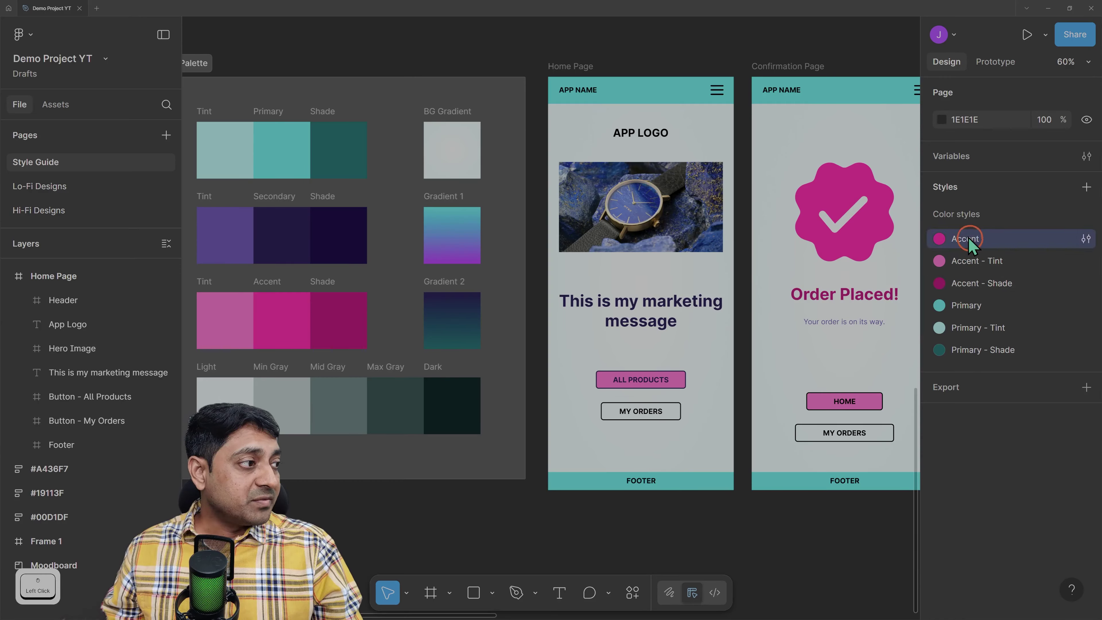
left_click(965, 284, "shift")
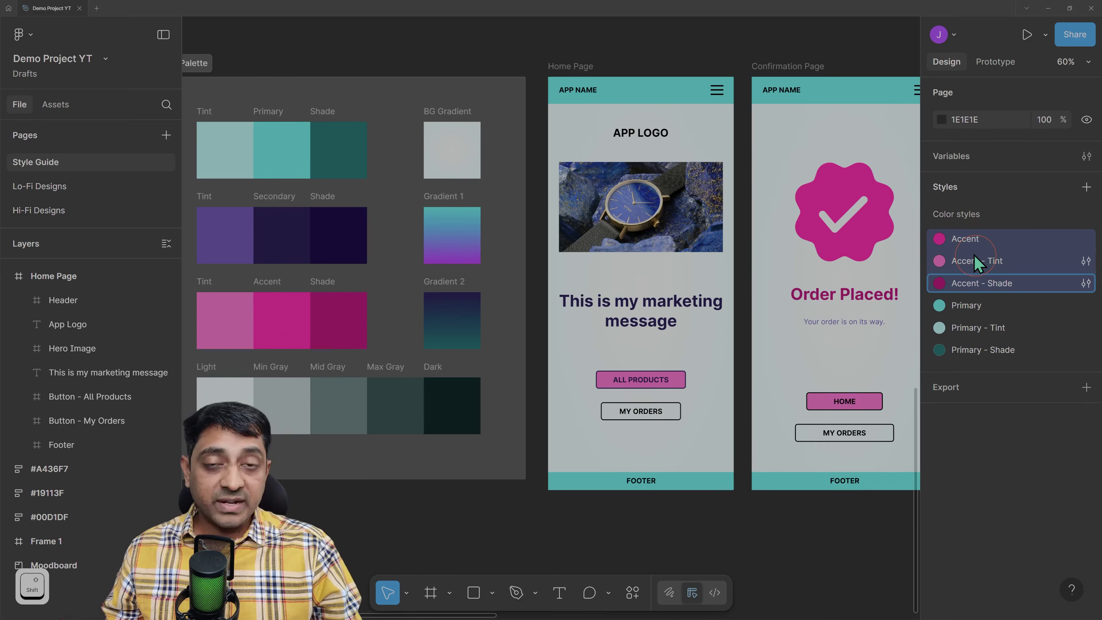
right_click(972, 239)
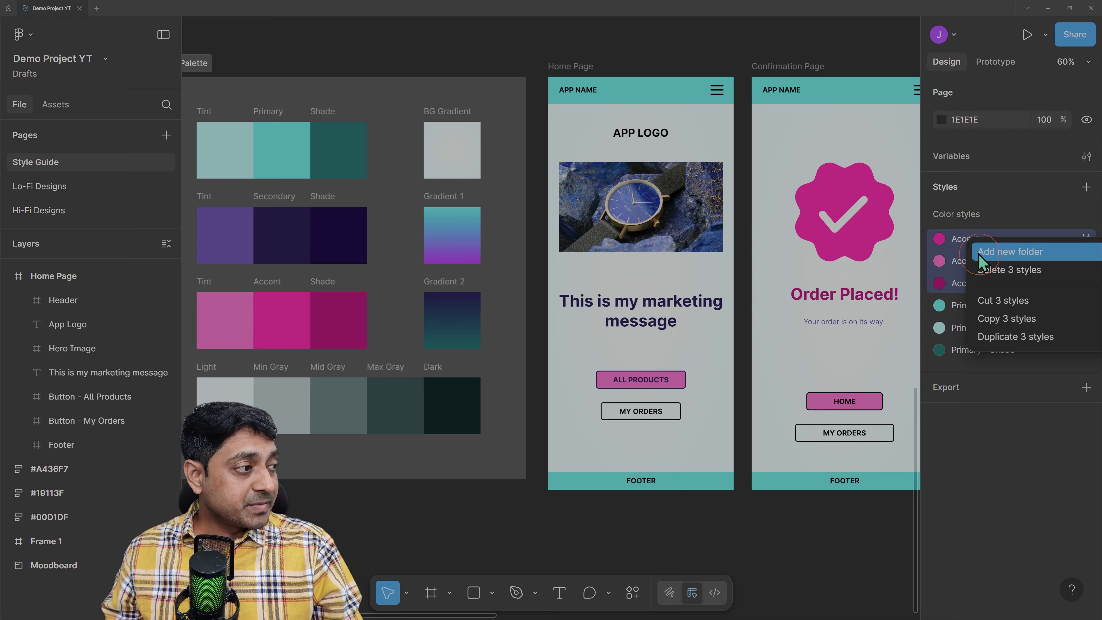
left_click(1022, 254)
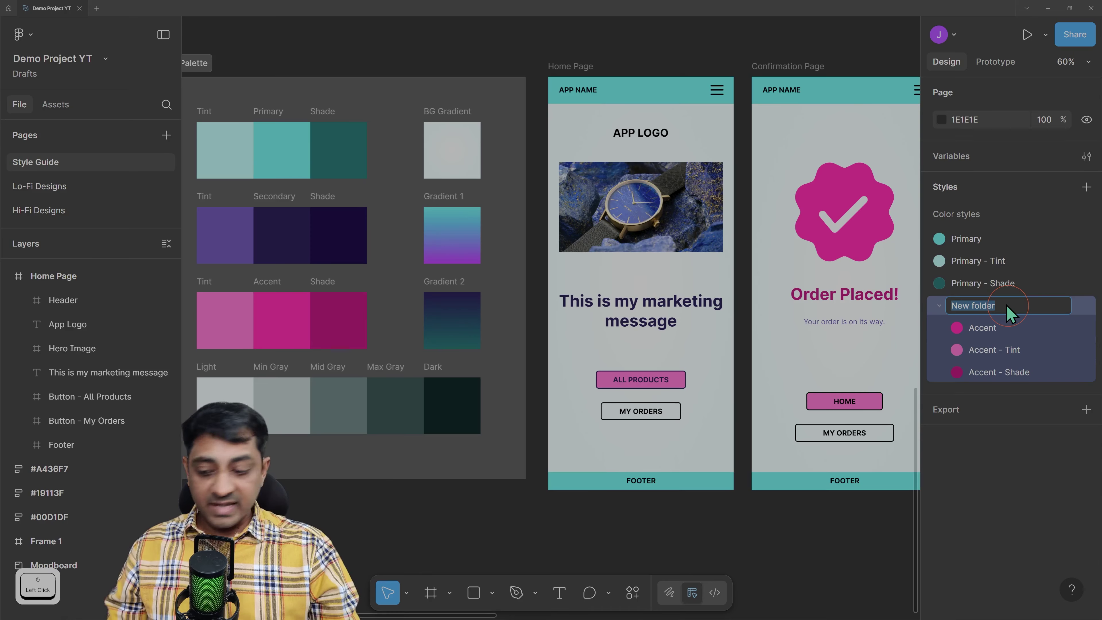
type("Accen")
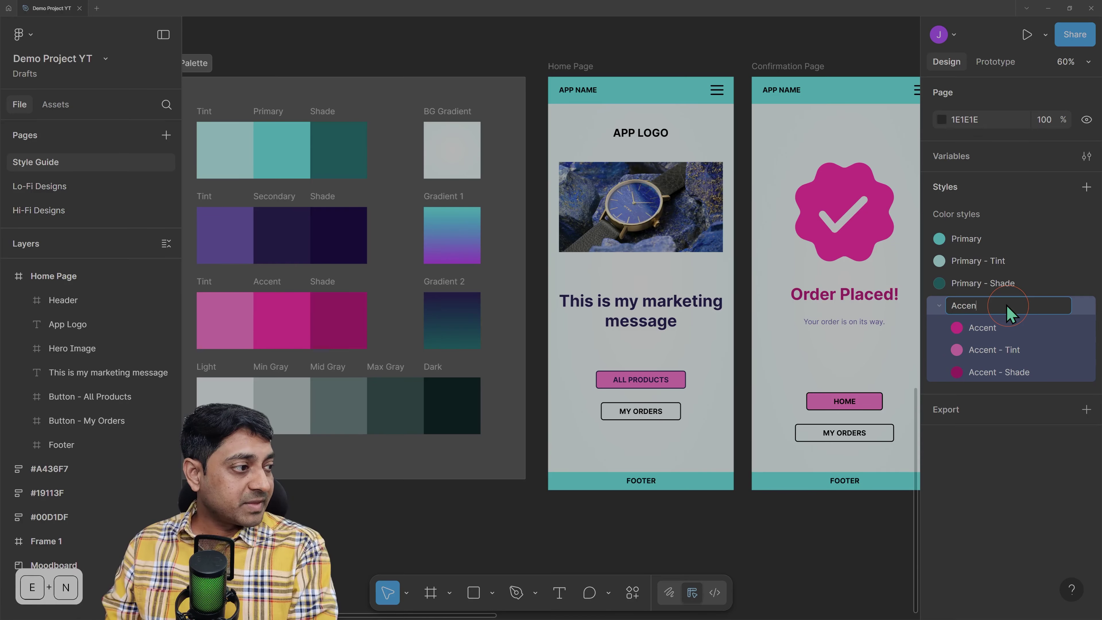
type("t")
key("Return")
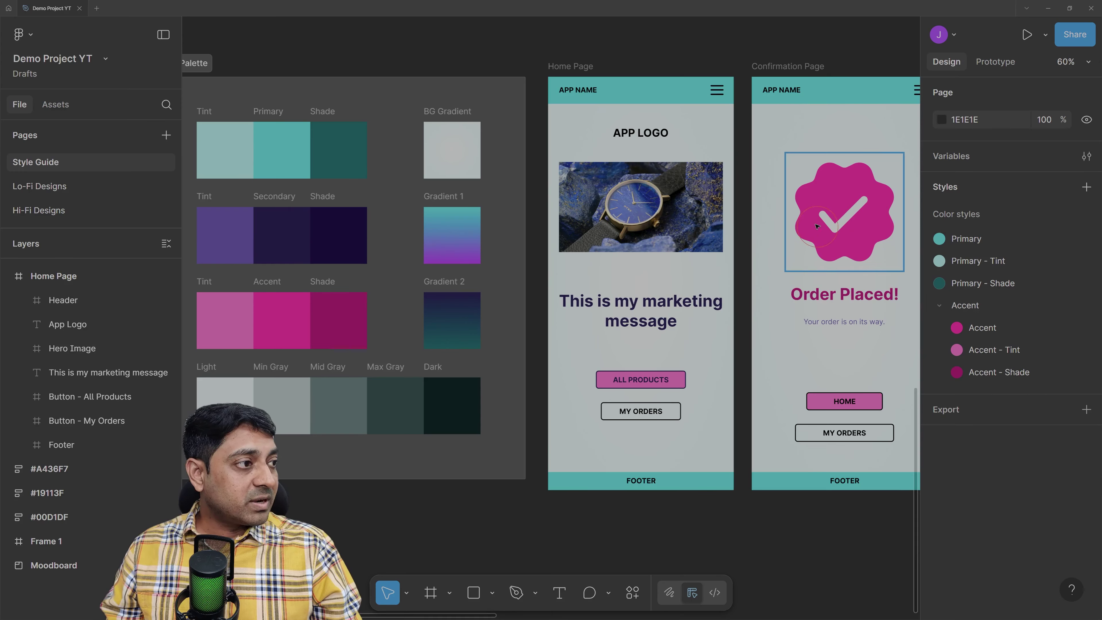
Try the Accent color style from the Accent folder as the fill of the My Orders button on the Home Page
left_click(629, 416)
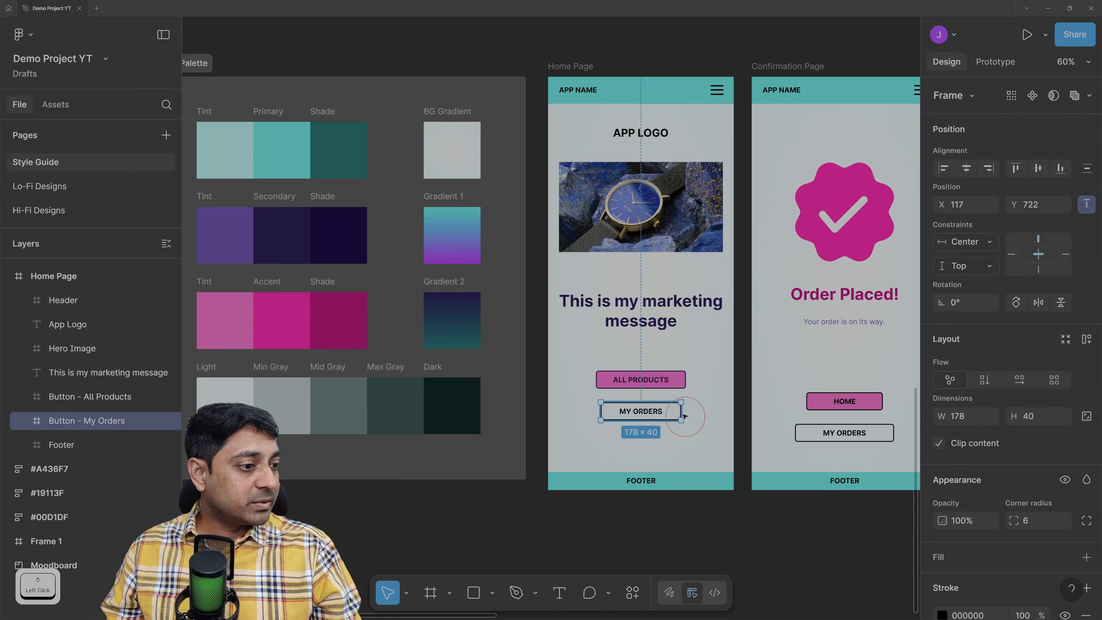
scroll(993, 410, "down", 5)
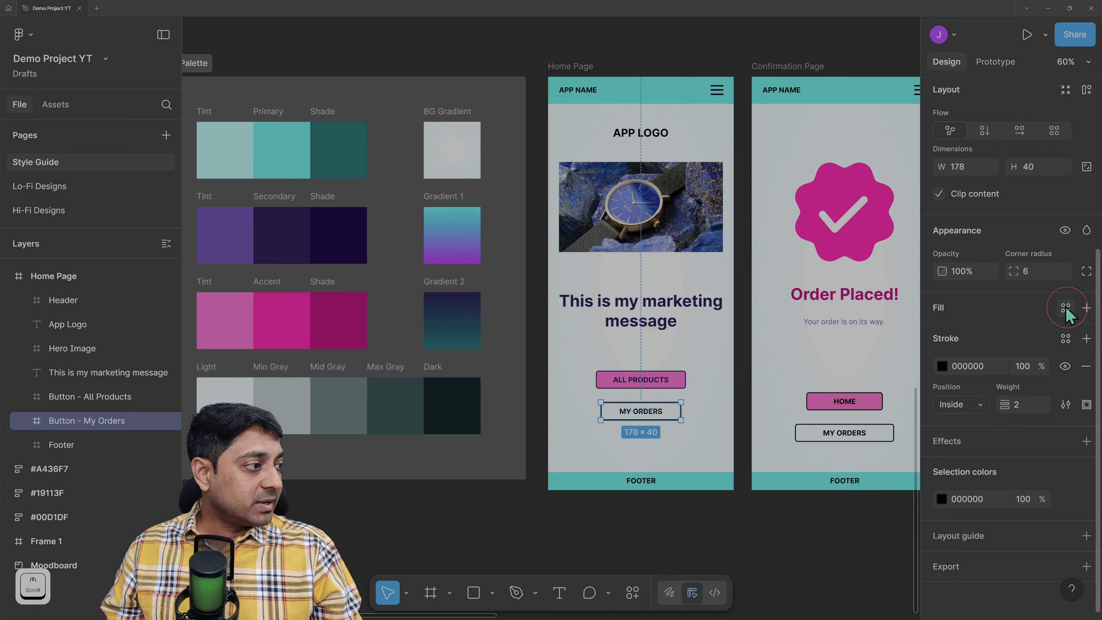
left_click(1066, 309)
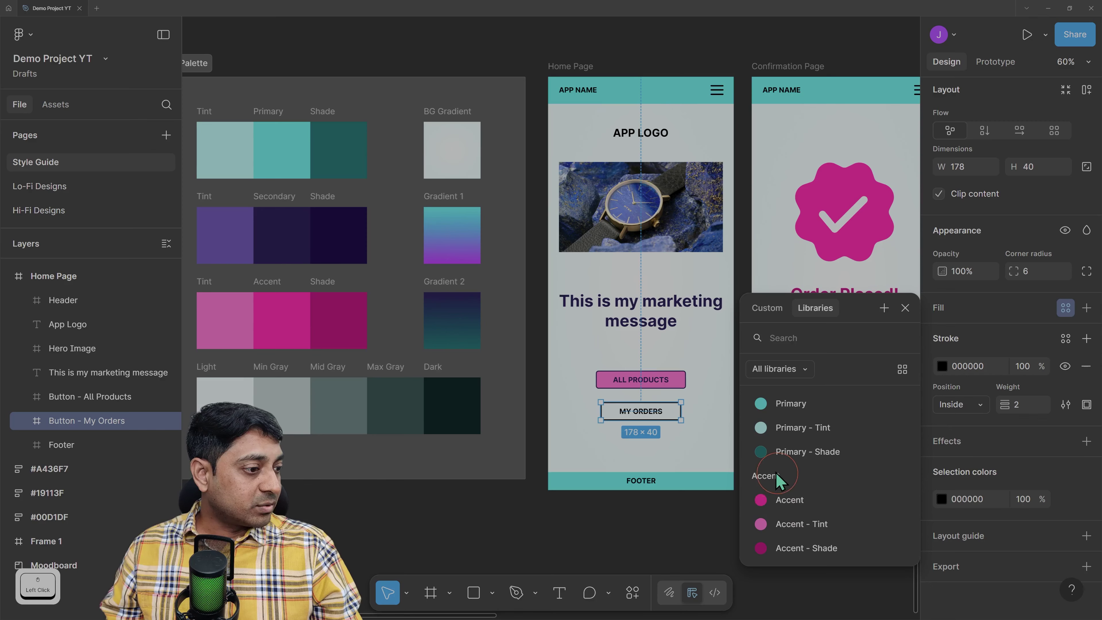
scroll(794, 448, "down", 1)
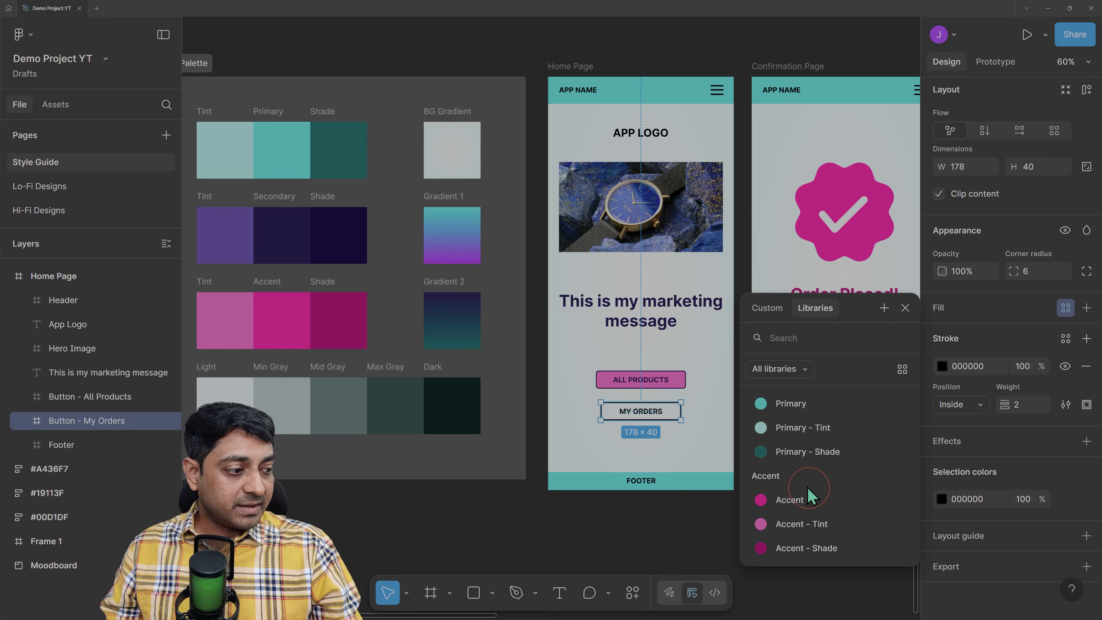
left_click(787, 502)
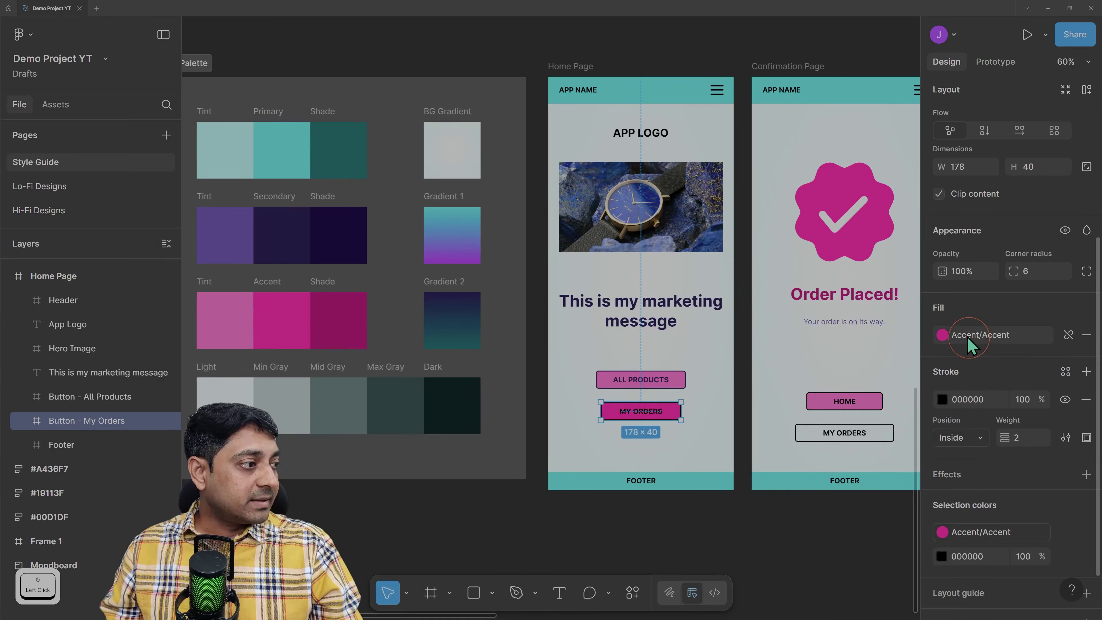
mouse_move(948, 335)
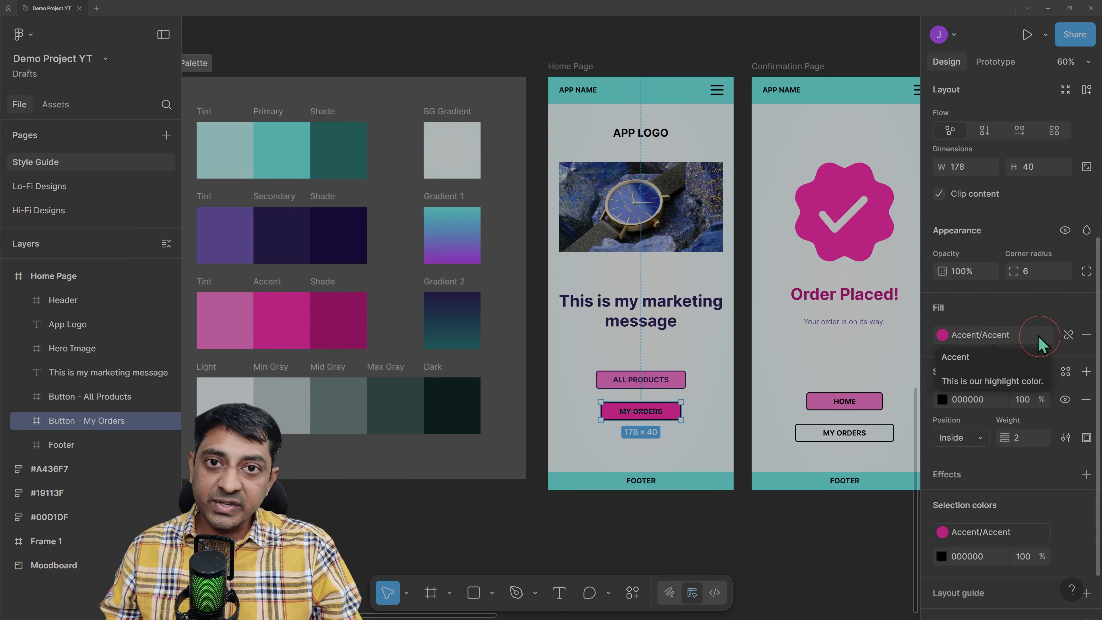
Remove the Accent fill from the Home Page's My Orders button and clear the selection
left_click(961, 340)
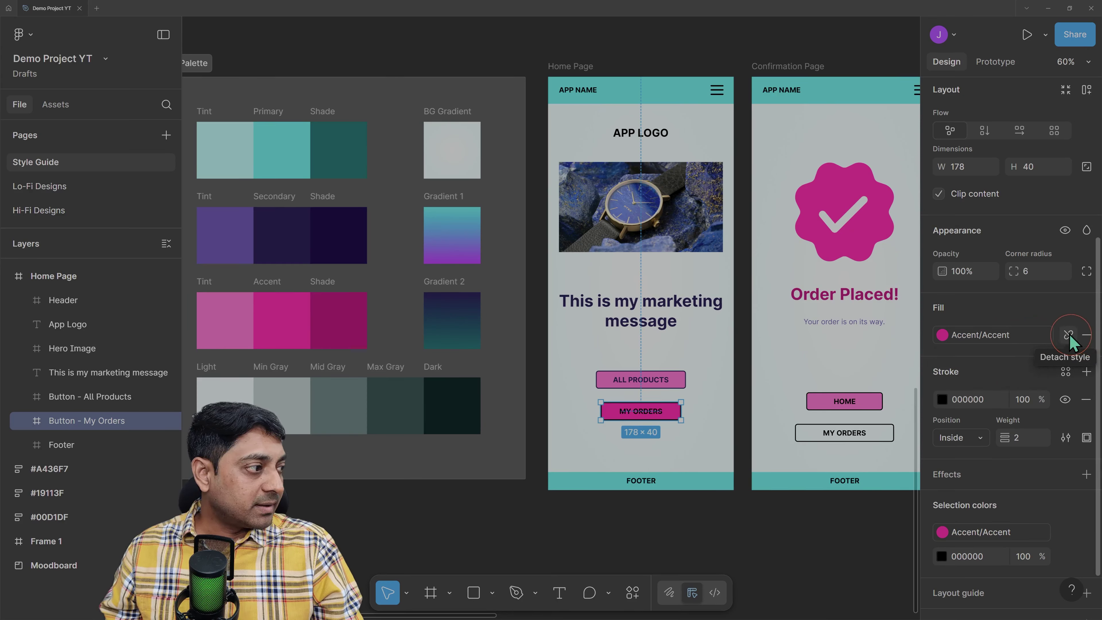
left_click(1087, 336)
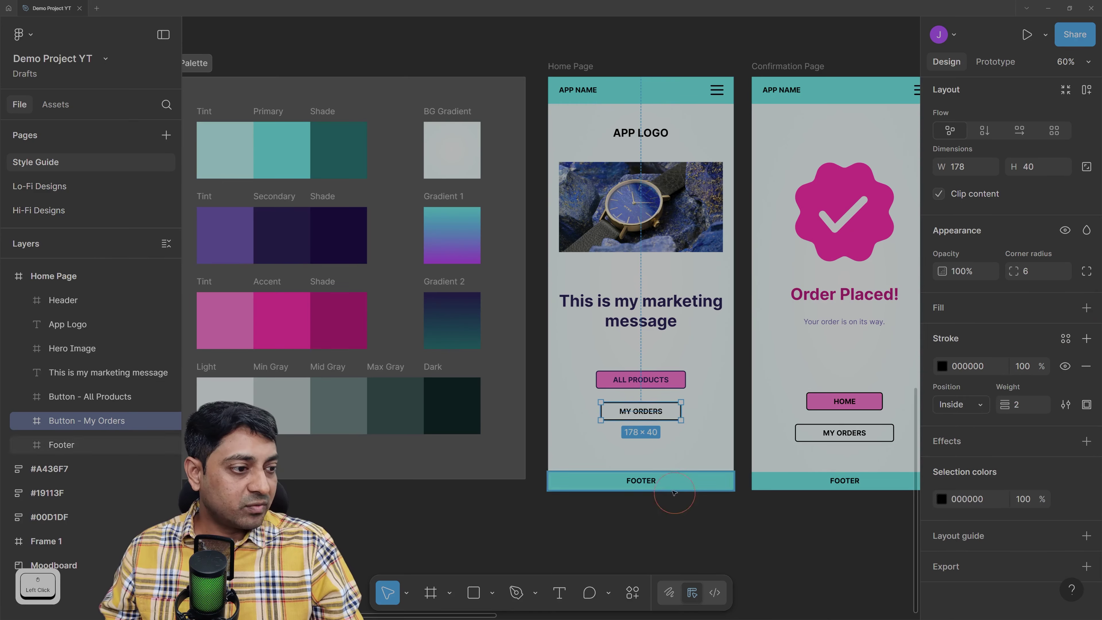
left_click(749, 509)
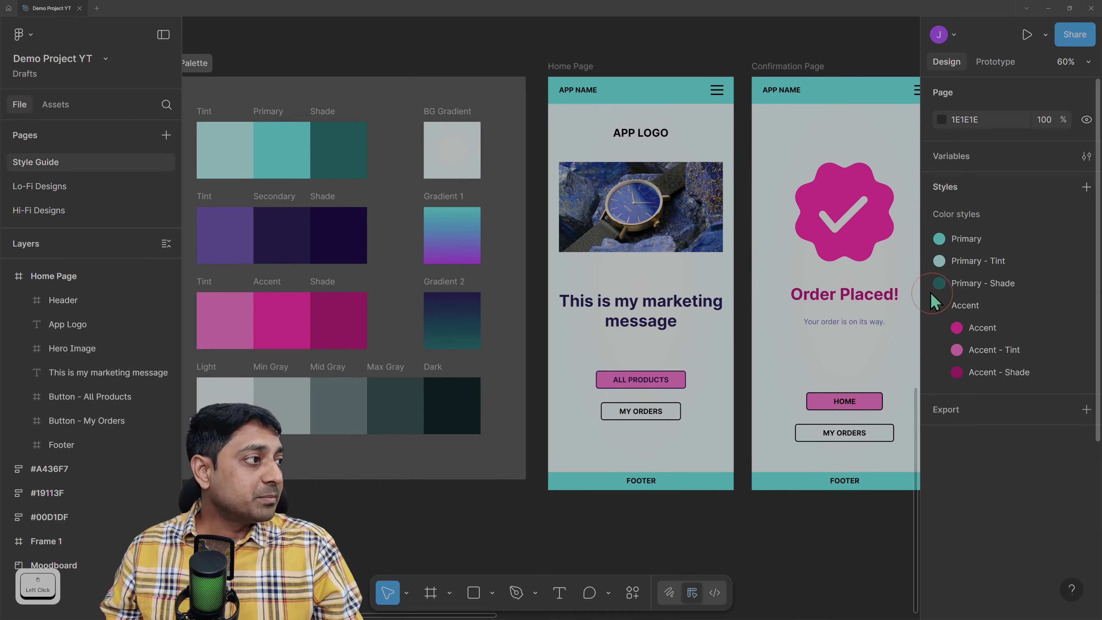
Rename the Accent color style inside the Accent folder as Core
left_click(984, 331)
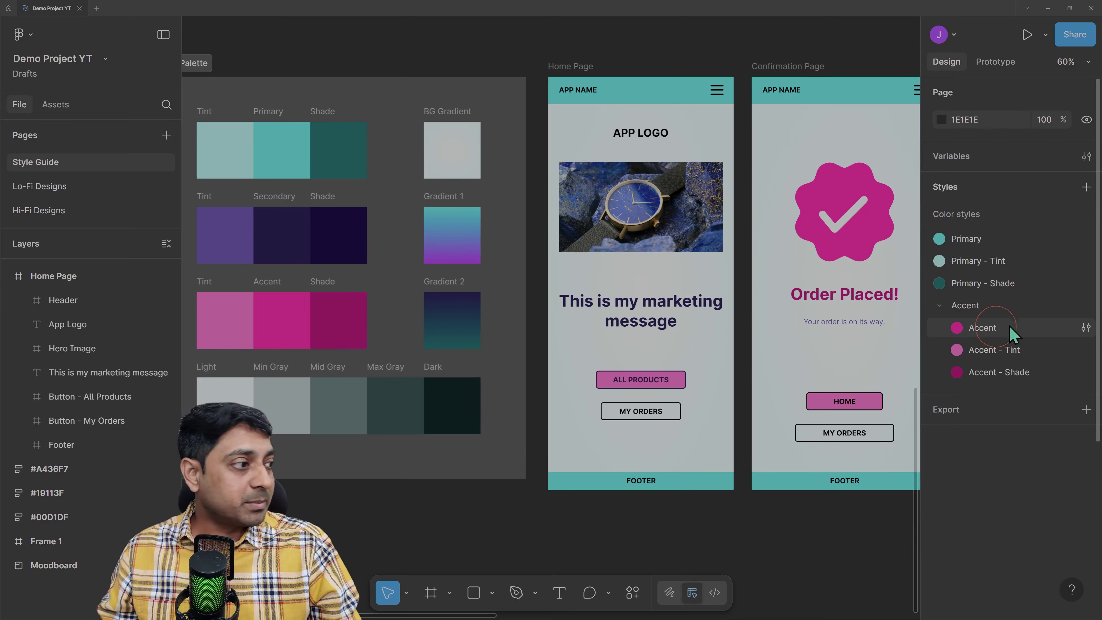
left_click(1087, 328)
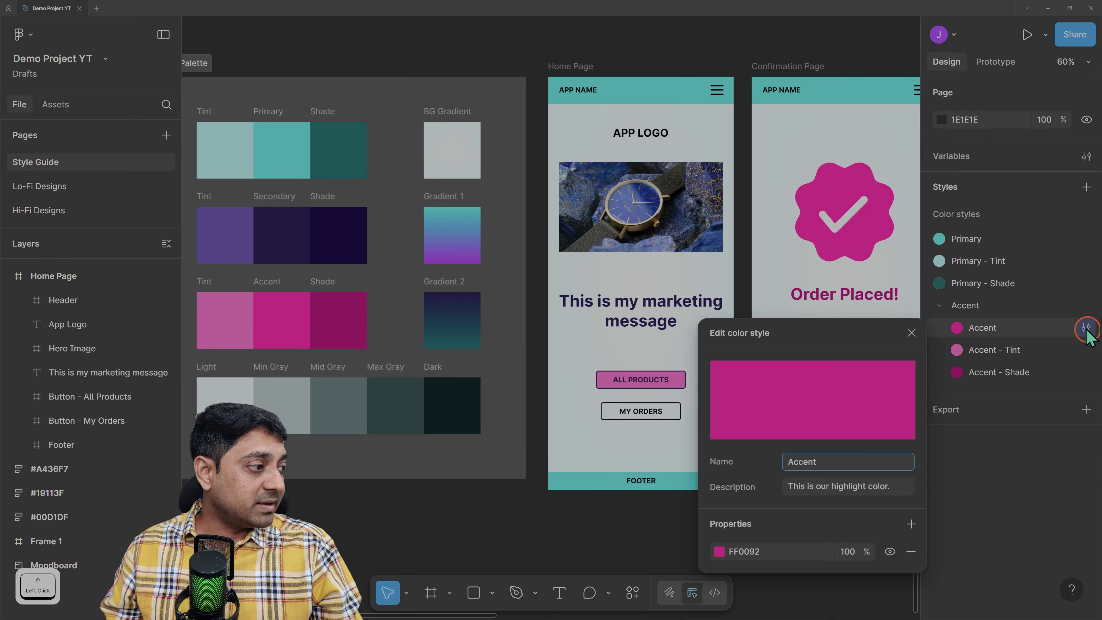
left_click(800, 462)
double_click(799, 463)
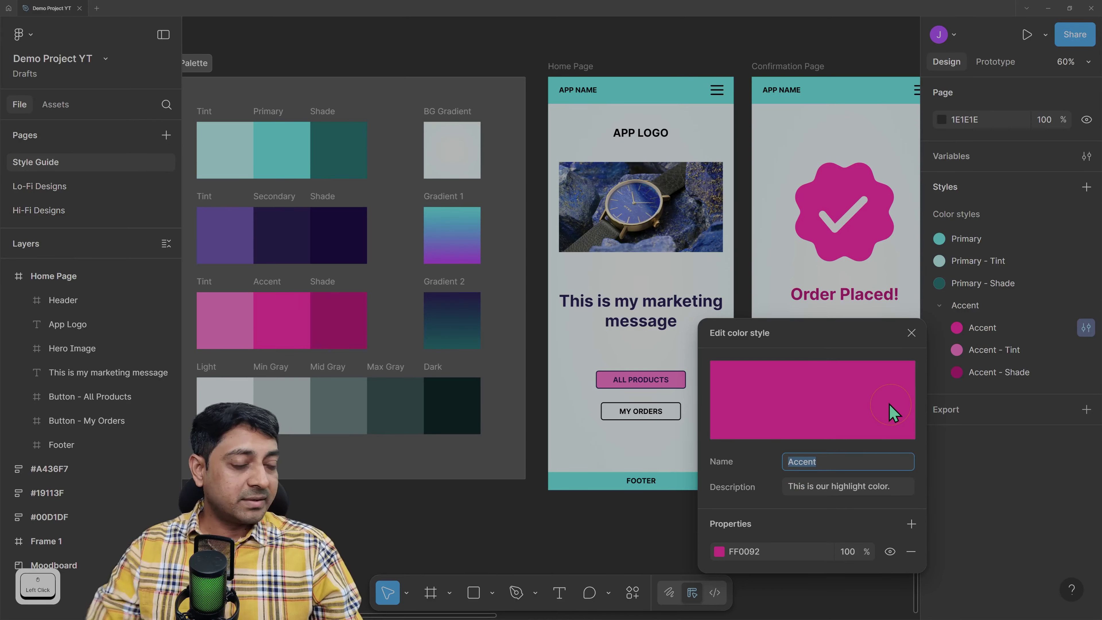
type("Core")
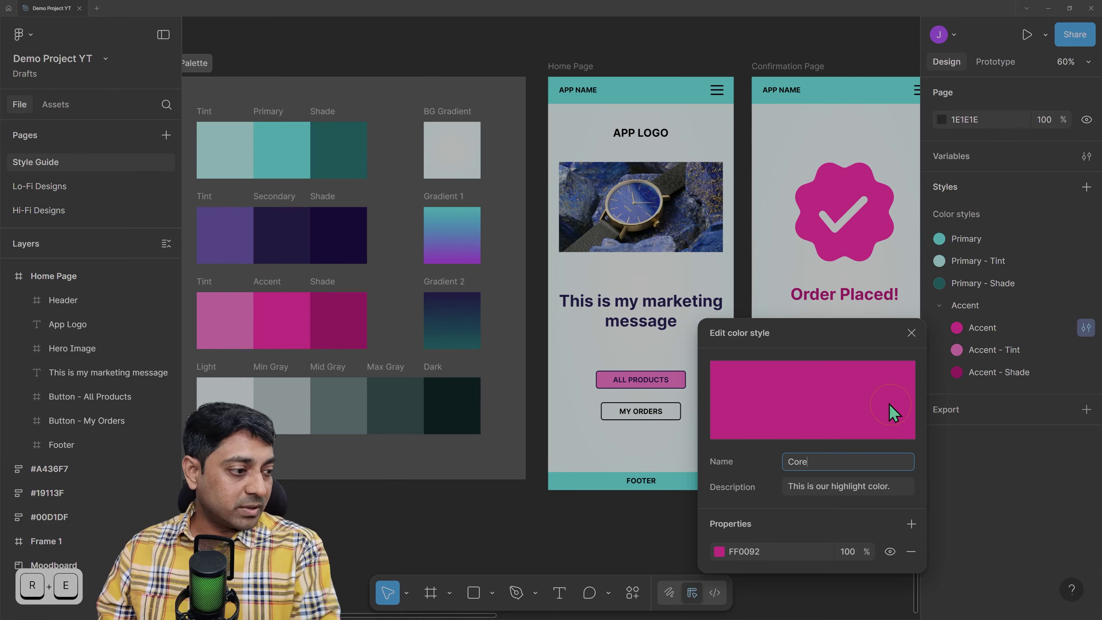
key("Return")
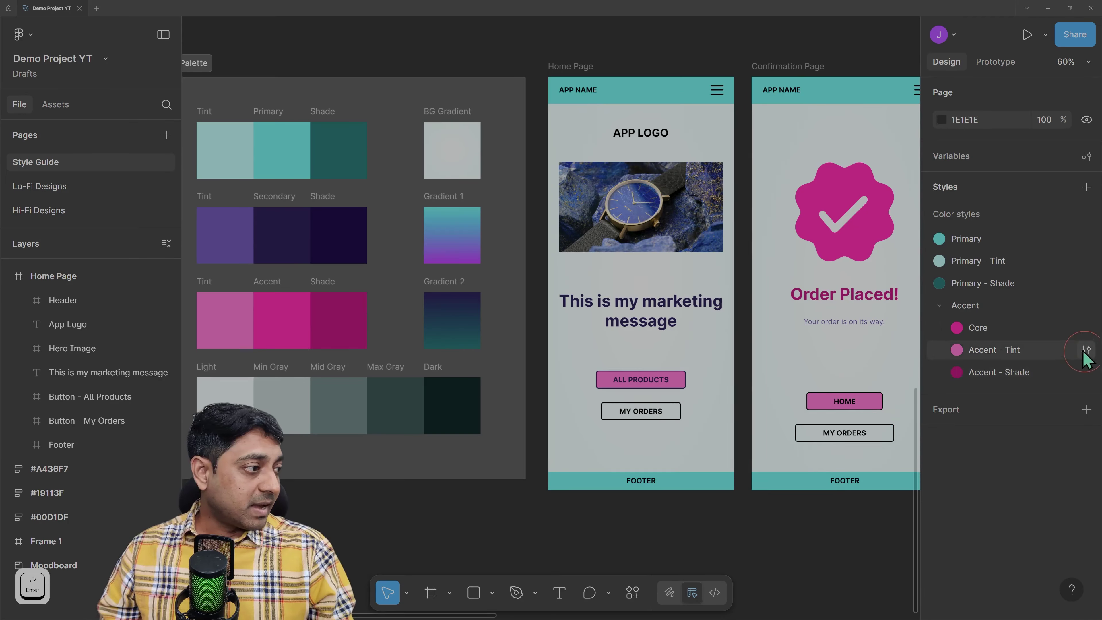
Shorten the name of the Accent - Tint color style to Tint
left_click(1087, 350)
double_click(803, 483)
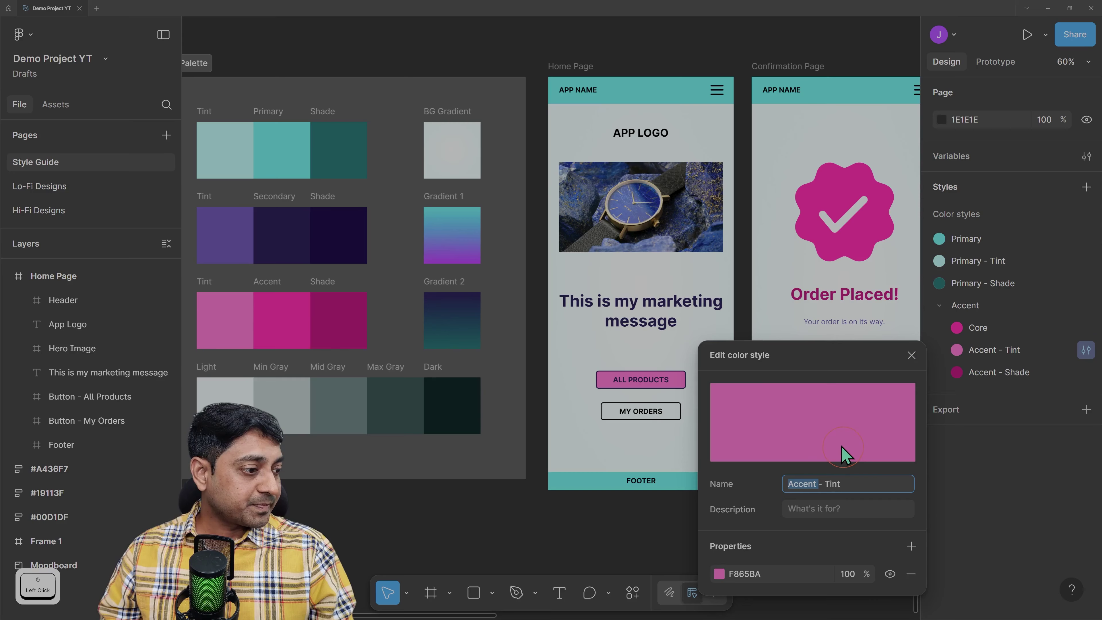
key("Delete")
key("Delete")
key("Delete")
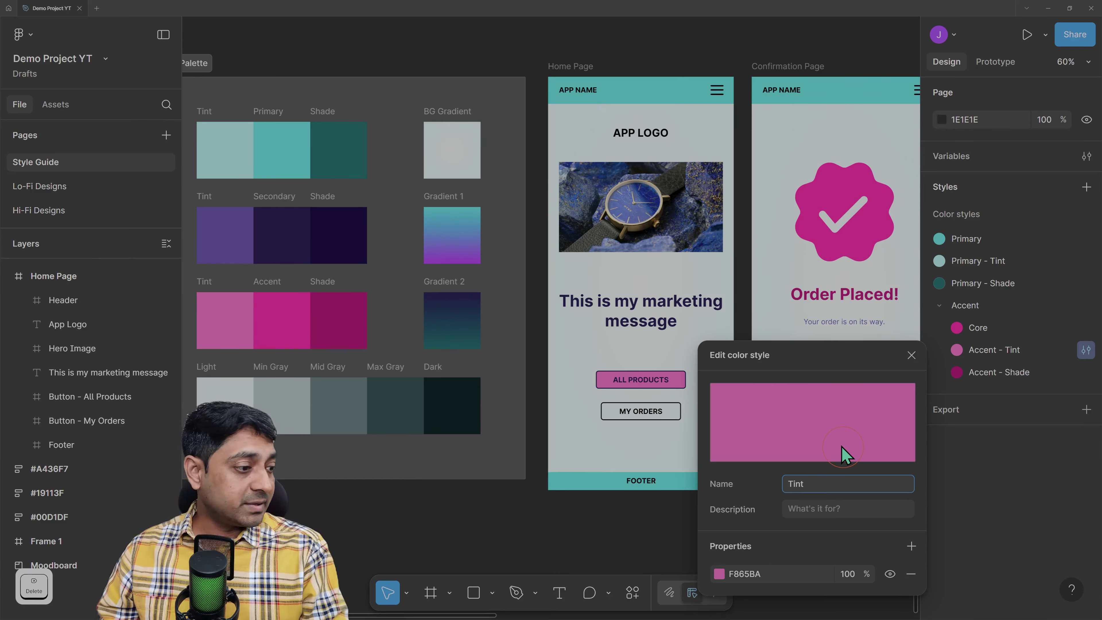
key("Return")
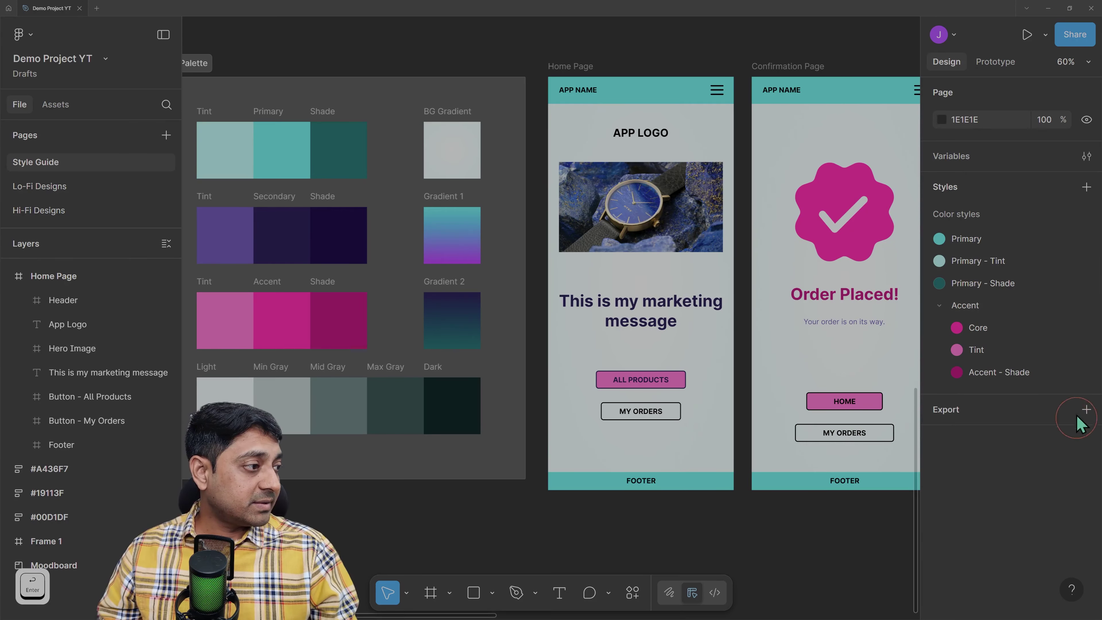
Shorten the name of the Accent - Shade color style to Shade
left_click(1086, 372)
double_click(799, 495)
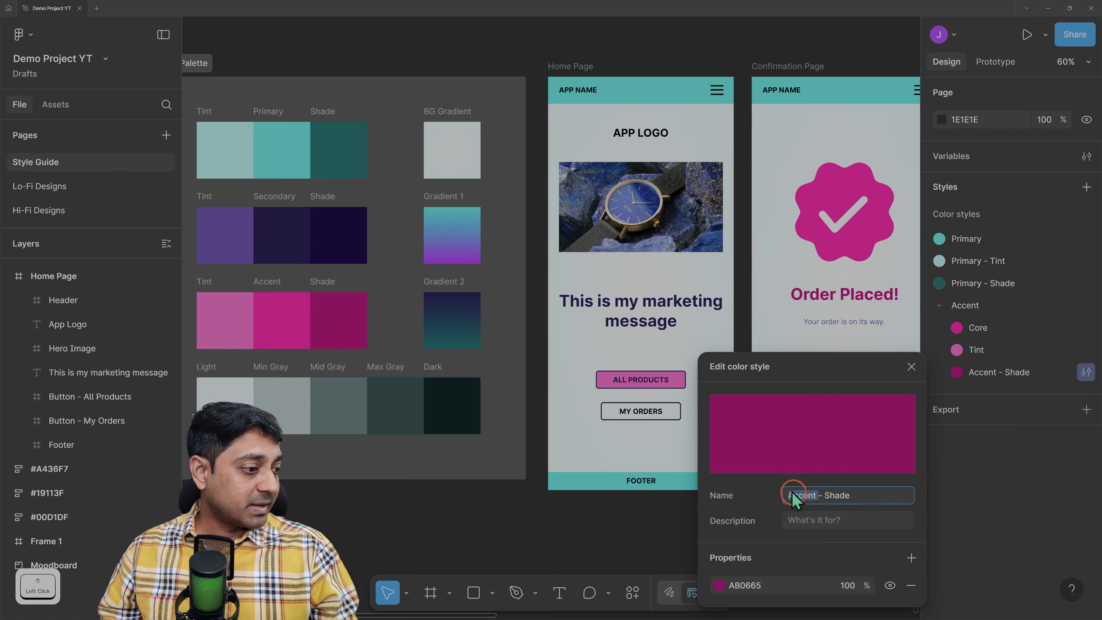
key("Delete")
key("Delete")
key("Delete")
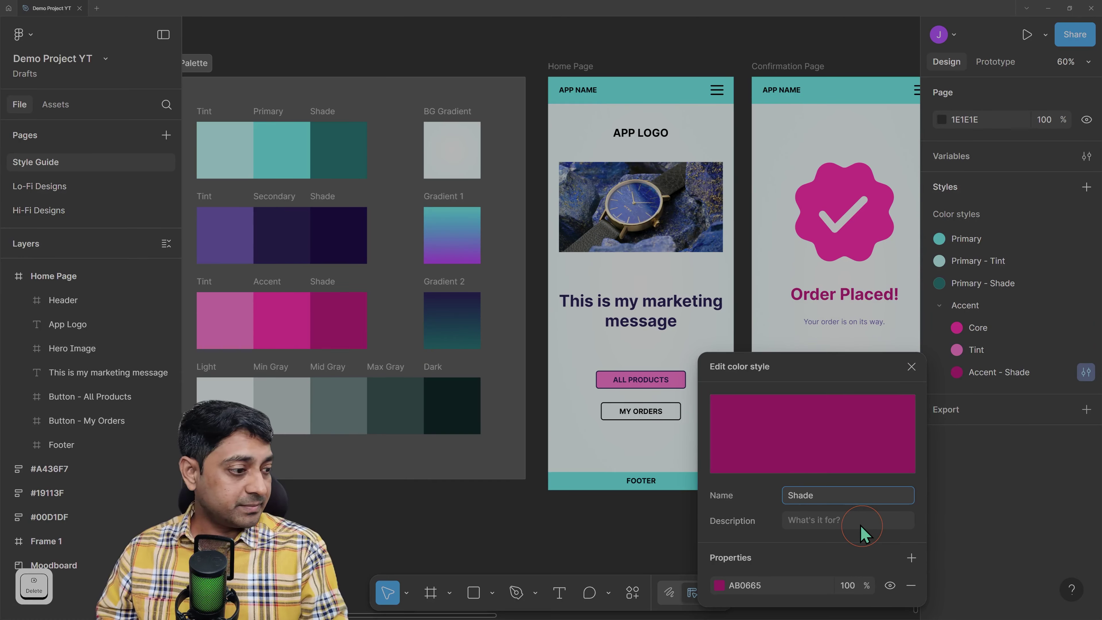
key("Return")
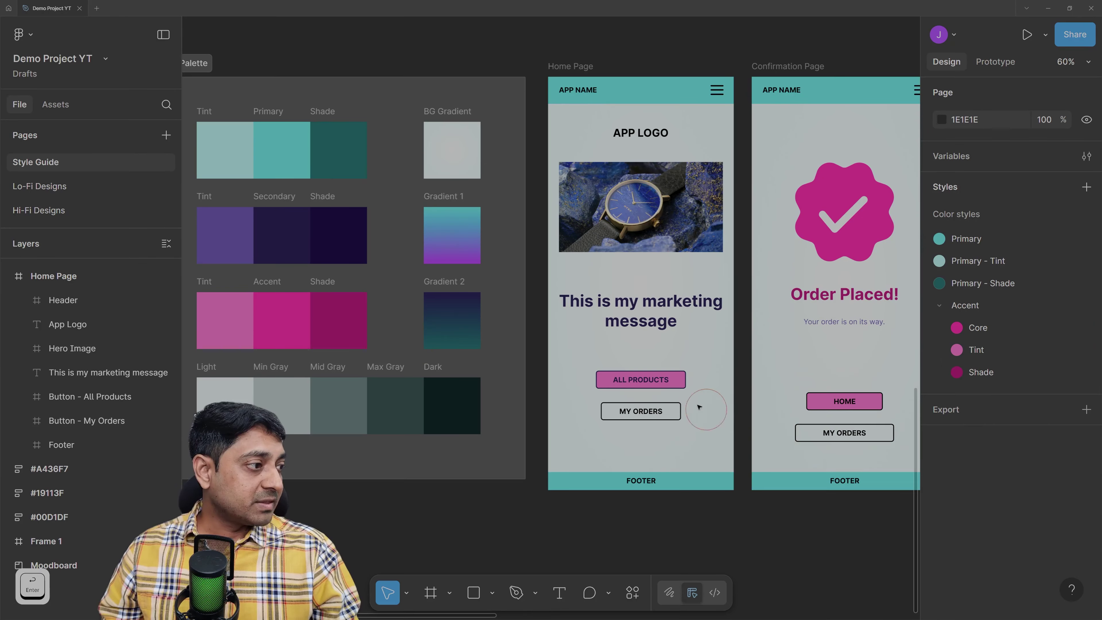
Check the fill style of the All Products button on the Home Page against the style library, and clear the selection
left_click(632, 383)
scroll(982, 443, "down", 5)
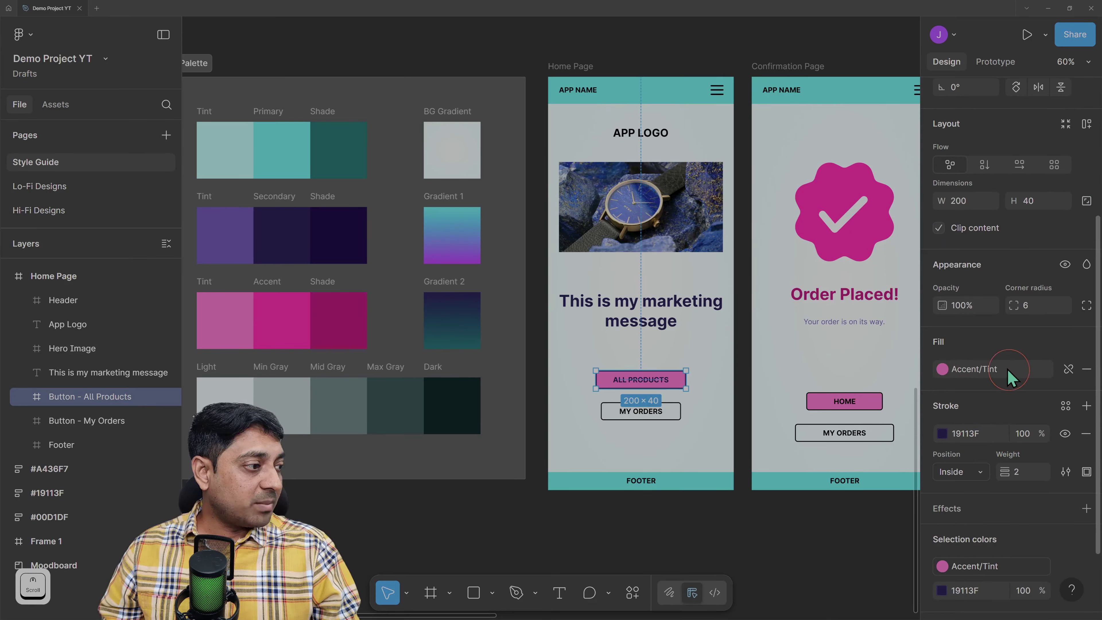
left_click(976, 368)
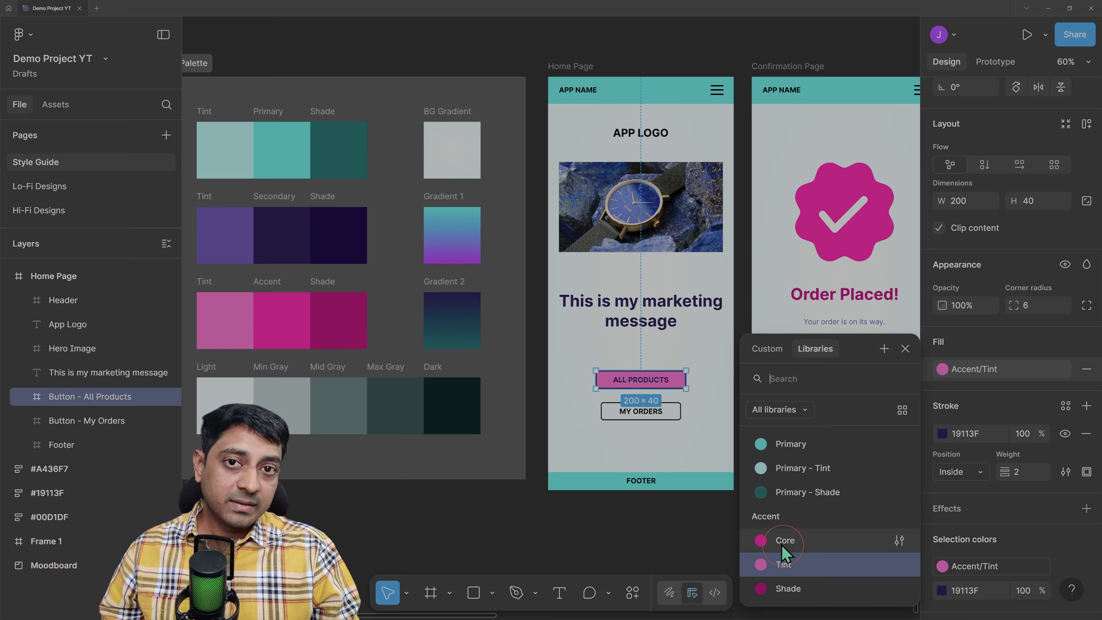
left_click(905, 349)
left_click(690, 524)
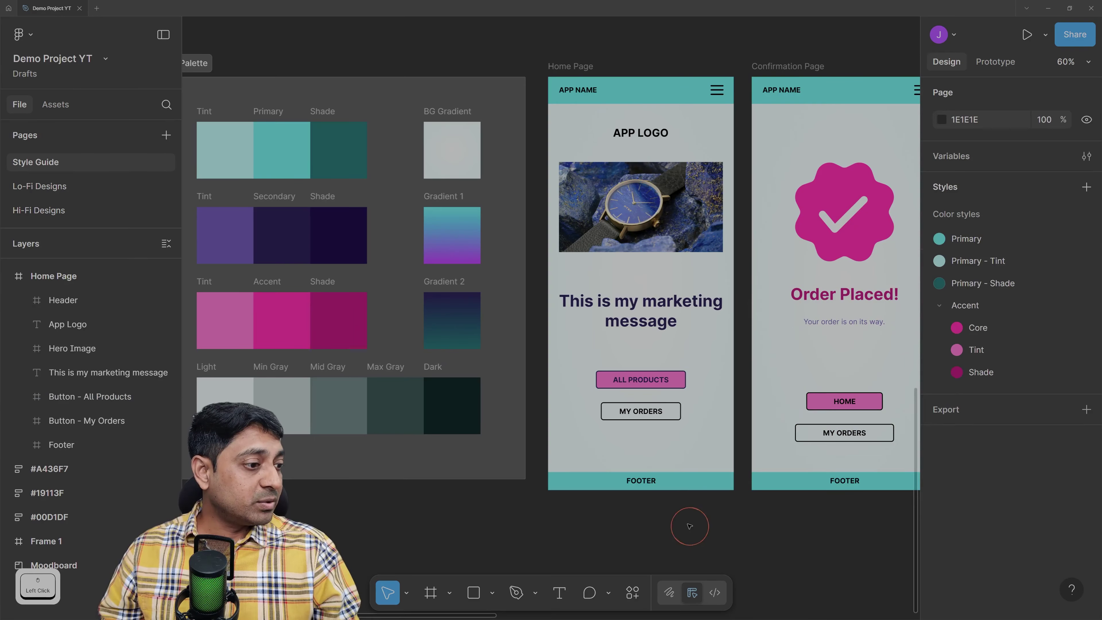
Group the Primary, Primary - Tint and Primary - Shade color styles into a new folder named Primary
left_click(1004, 353)
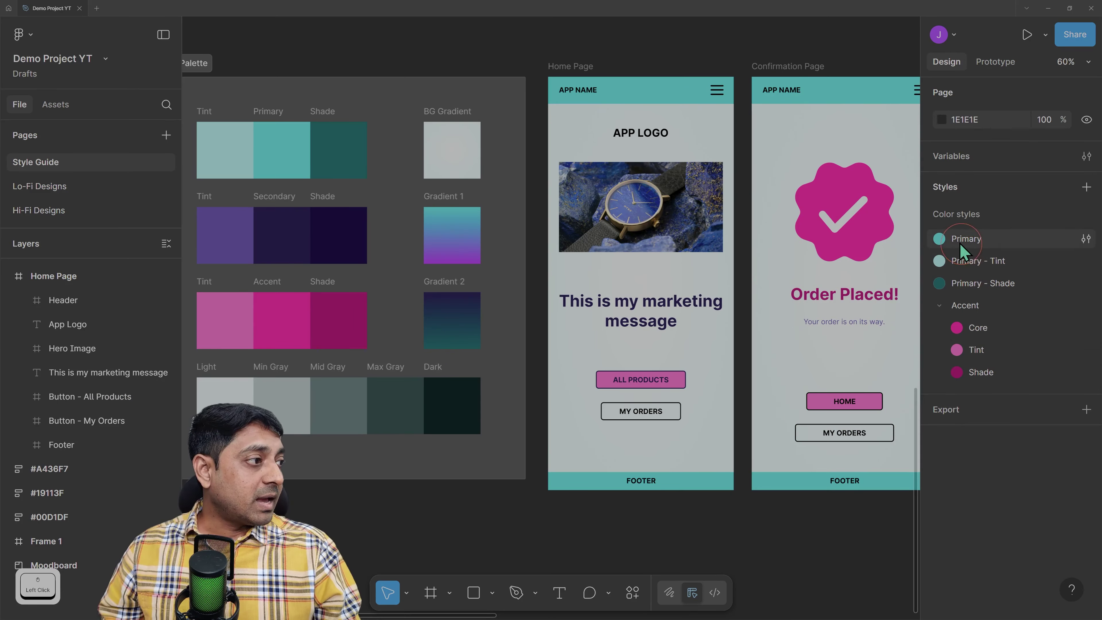
left_click(982, 240)
left_click(971, 285, "shift")
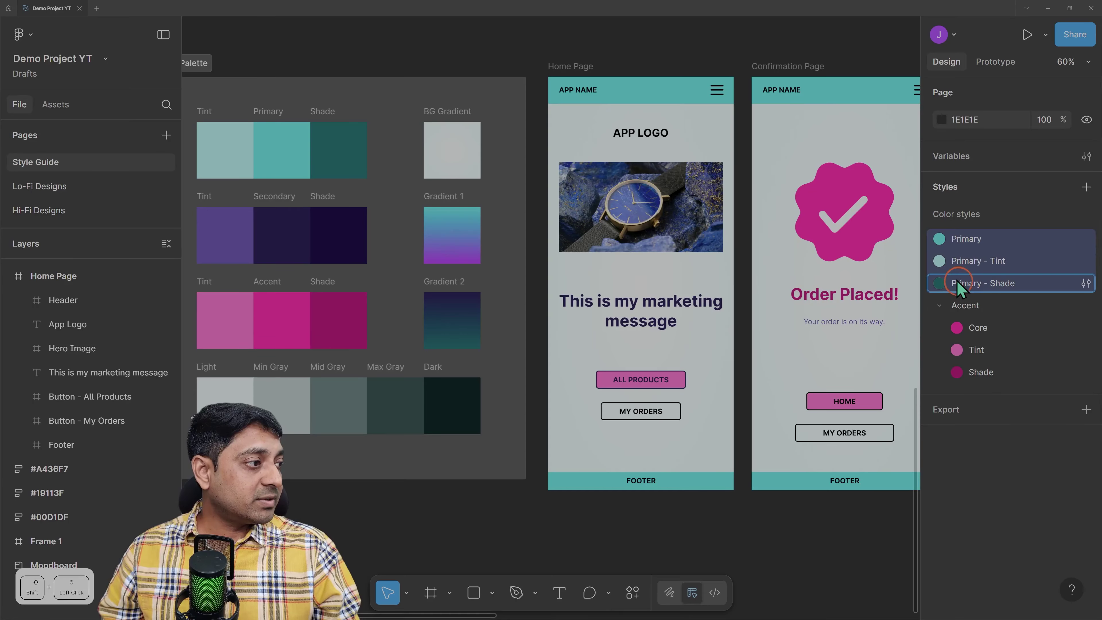
right_click(990, 240)
left_click(1050, 256)
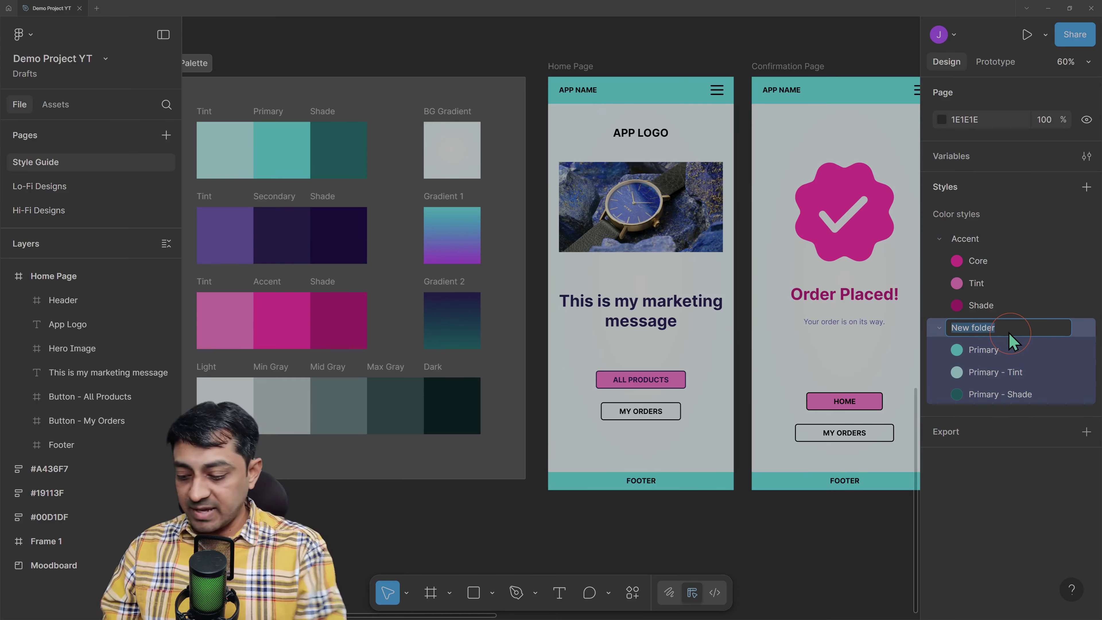
type("Pria")
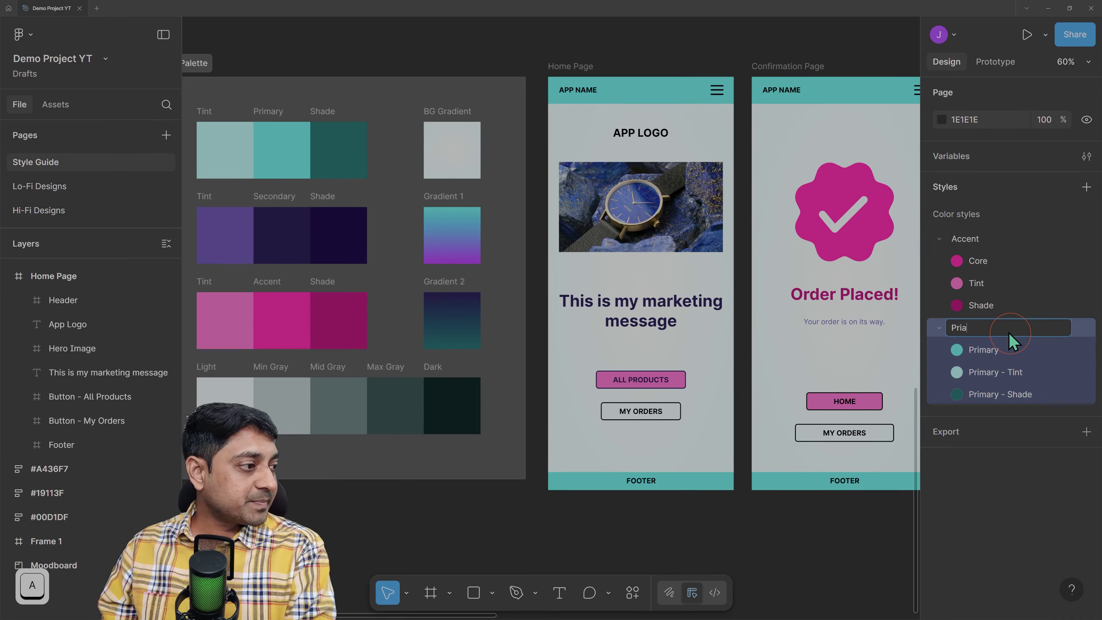
key("BackSpace")
type("mary")
key("Return")
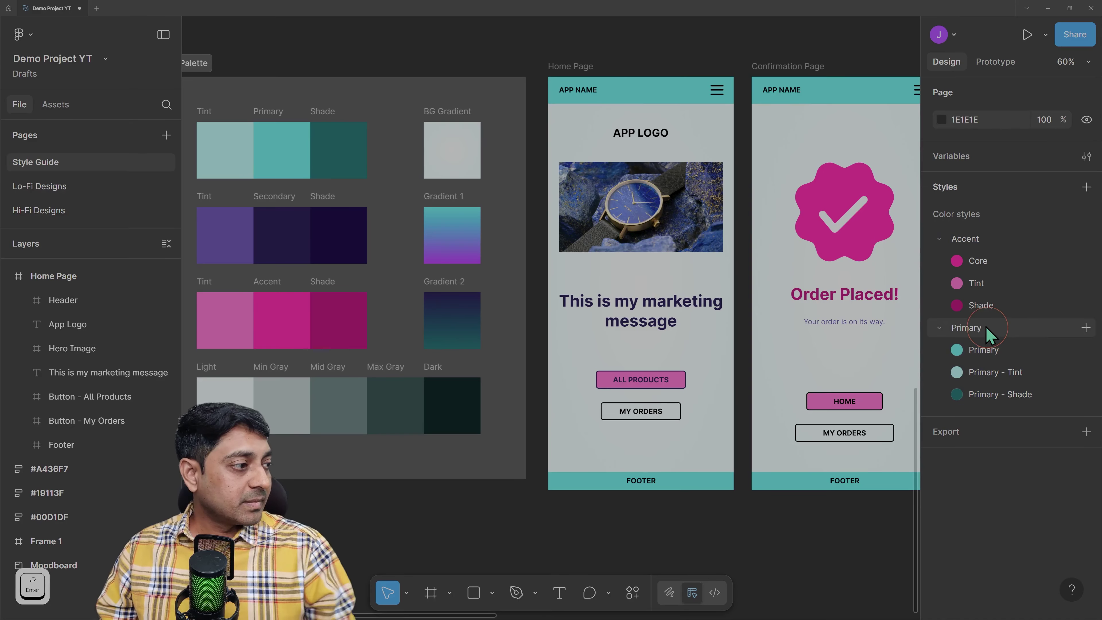
Rename the Primary color style inside the Primary folder to Core
left_click(1086, 350)
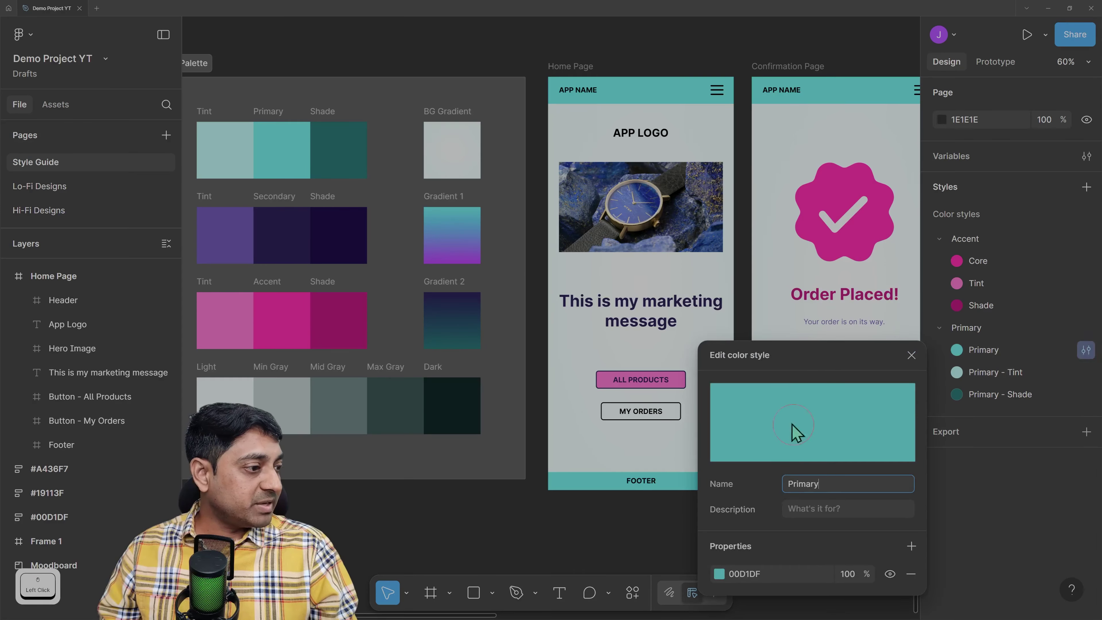
left_click(801, 486)
type("C")
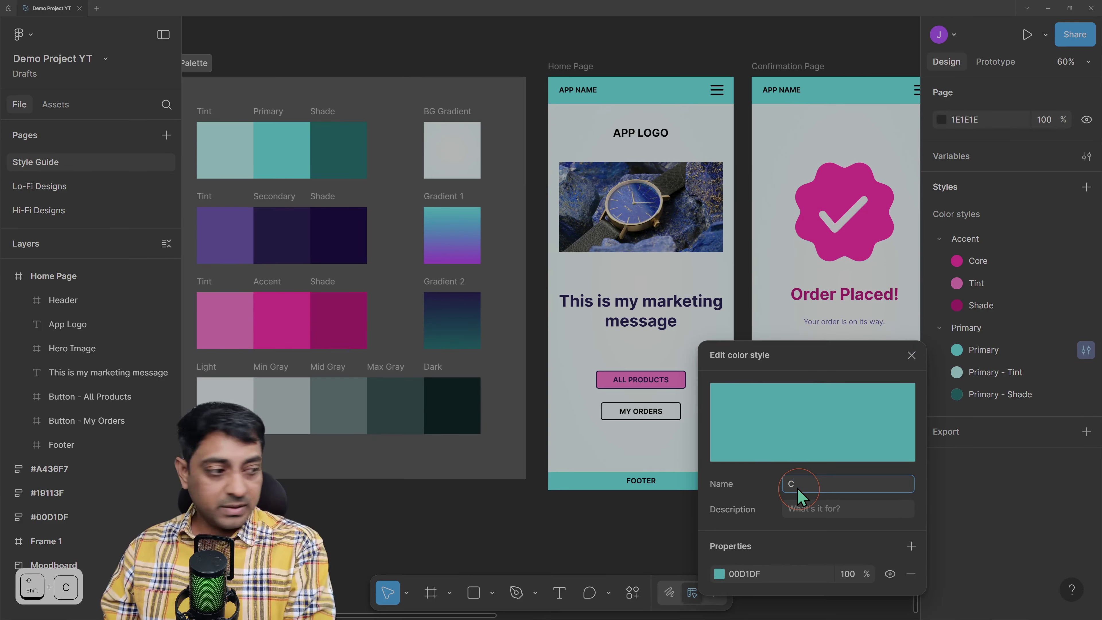
type("ore")
key("Return")
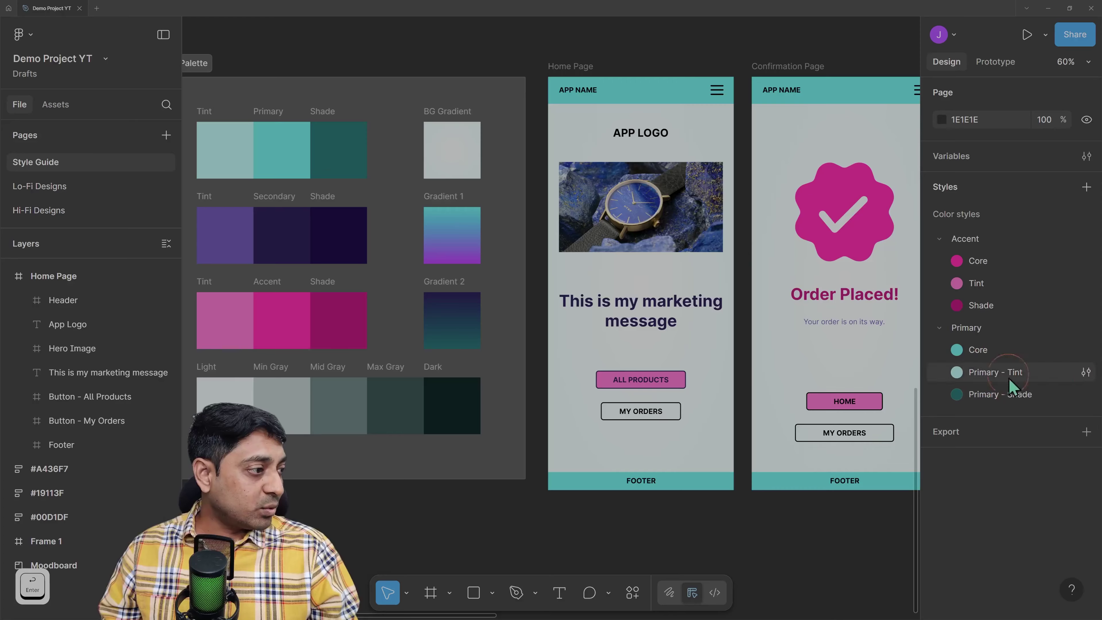
Shorten the name of the Primary - Tint color style to Tint
left_click(1086, 372)
double_click(794, 497)
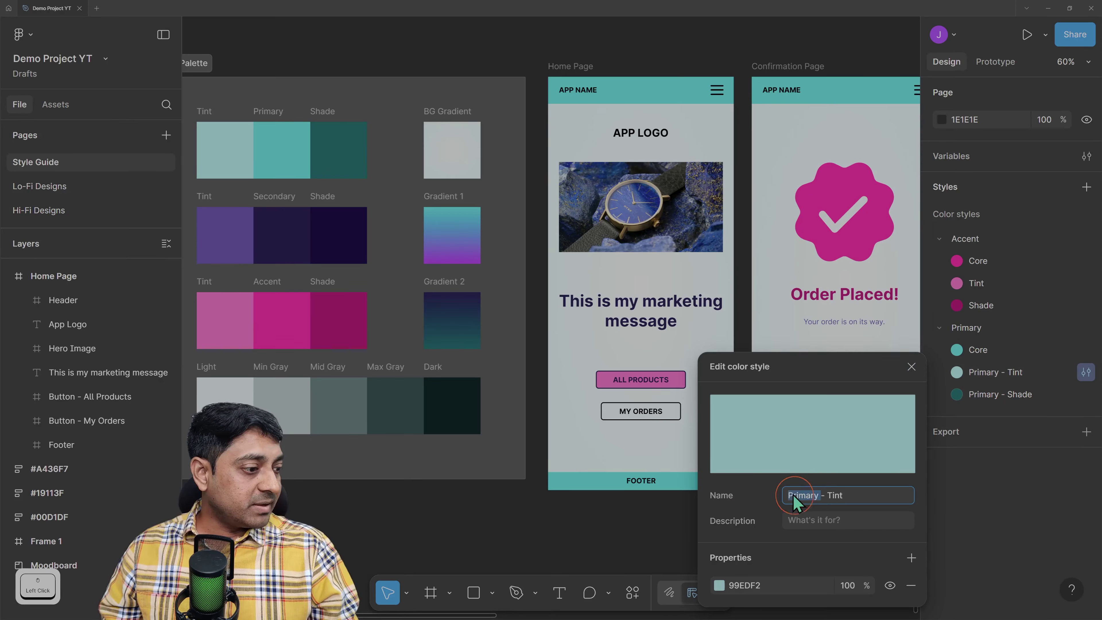
key("Delete")
key("Delete")
key("Delete")
key("Delete")
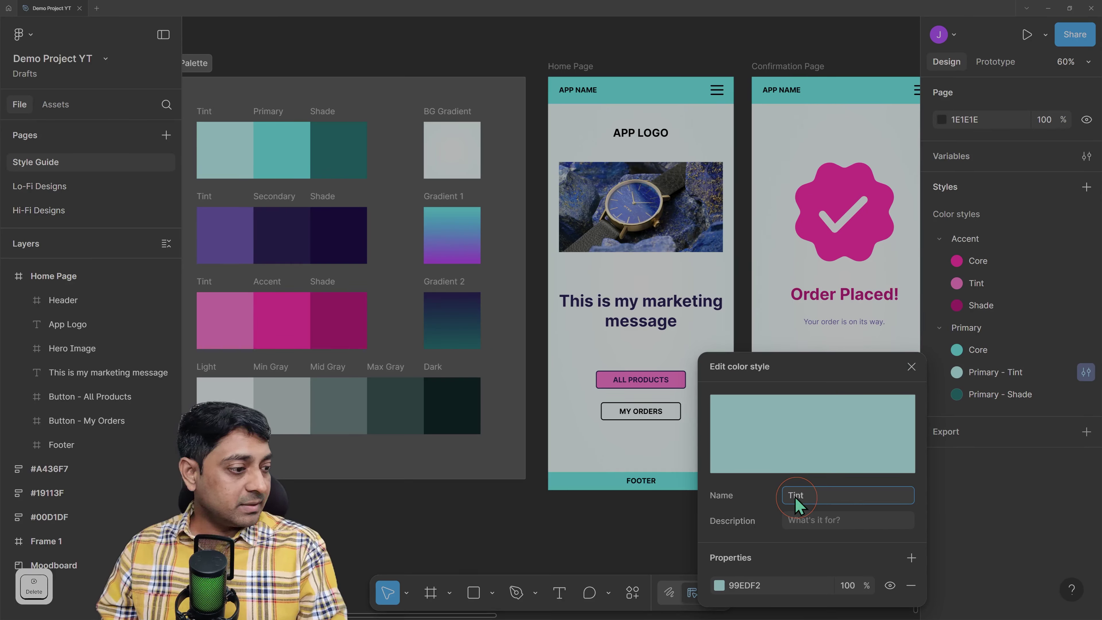
key("Return")
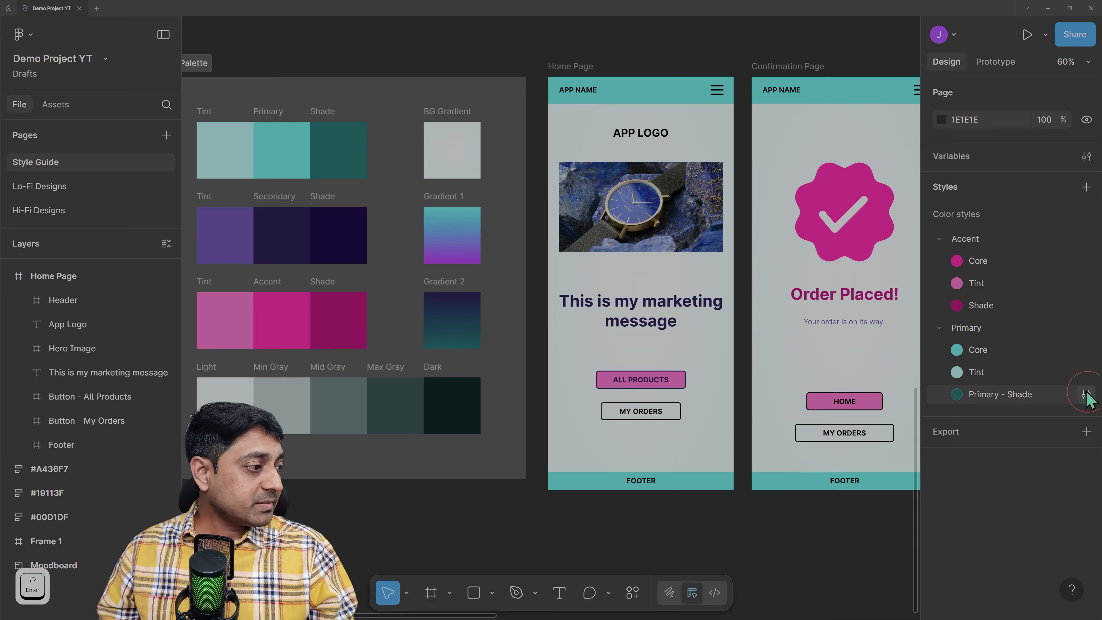
Shorten the name of the Primary - Shade color style to Shade
left_click(1087, 394)
double_click(798, 497)
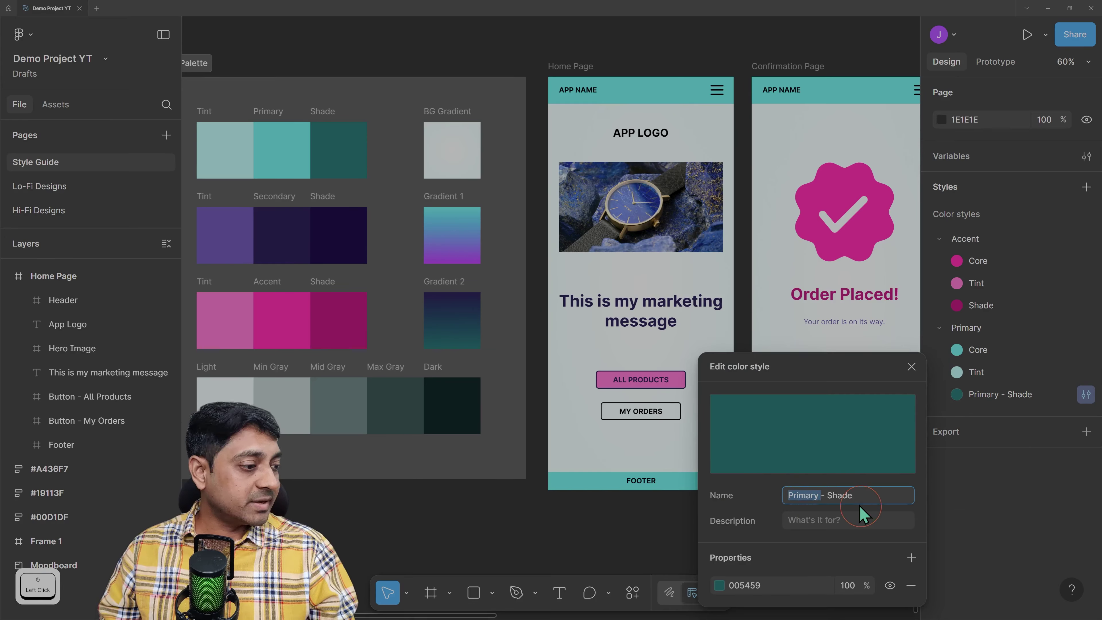
key("Delete")
key("Delete")
key("Delete")
key("Delete")
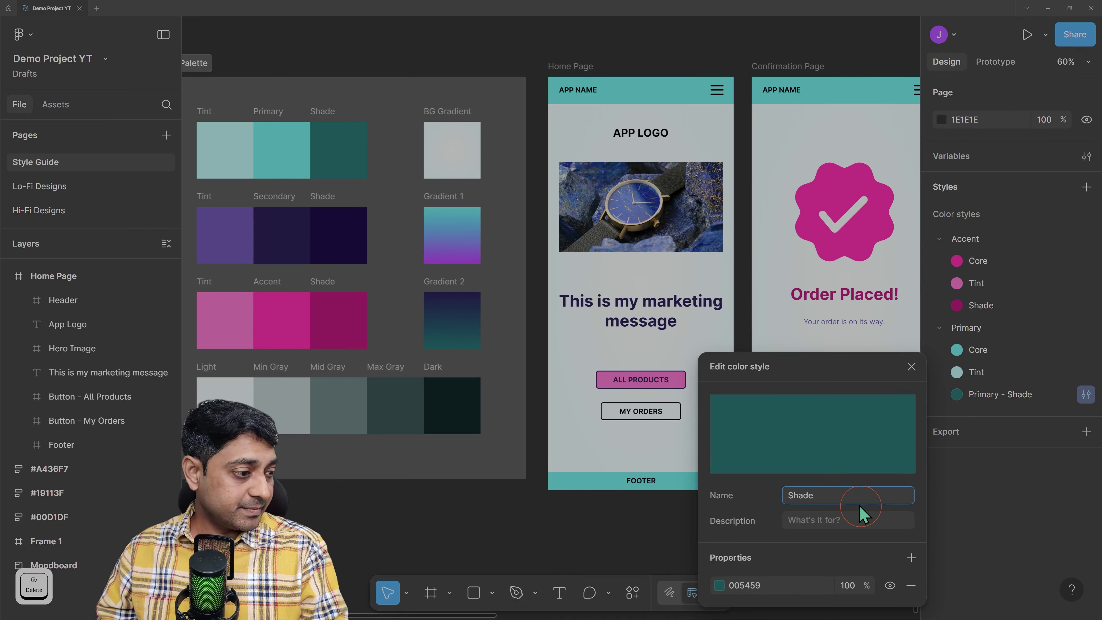
key("Return")
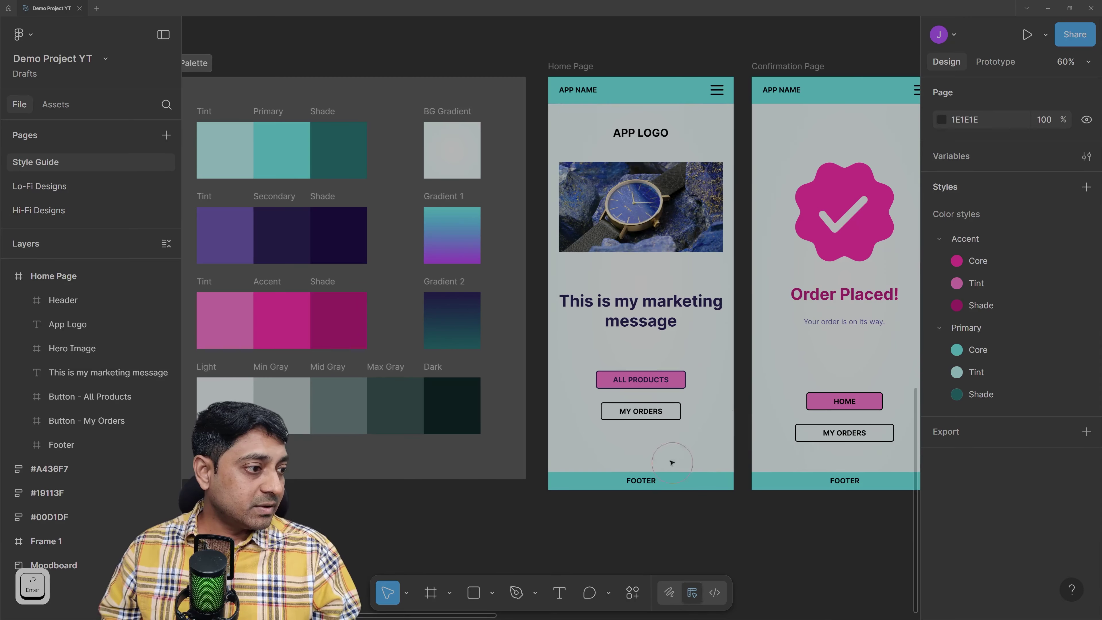
Check the fill style of the Home Page header, and collapse the Accent and Primary color style folders
left_click(646, 92)
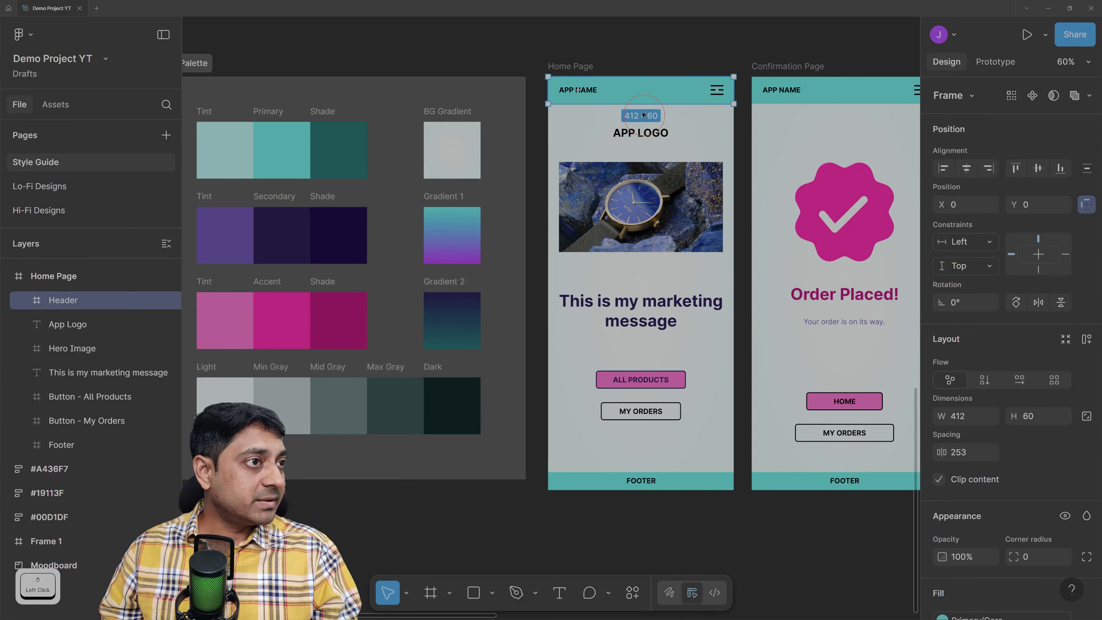
scroll(1024, 446, "down", 4)
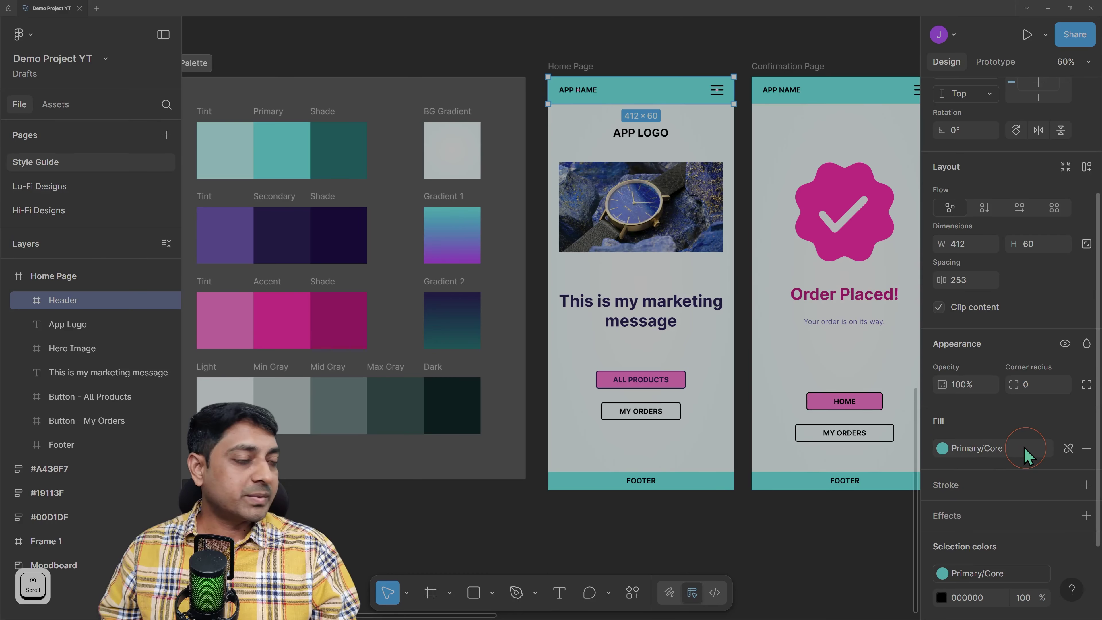
left_click(616, 517)
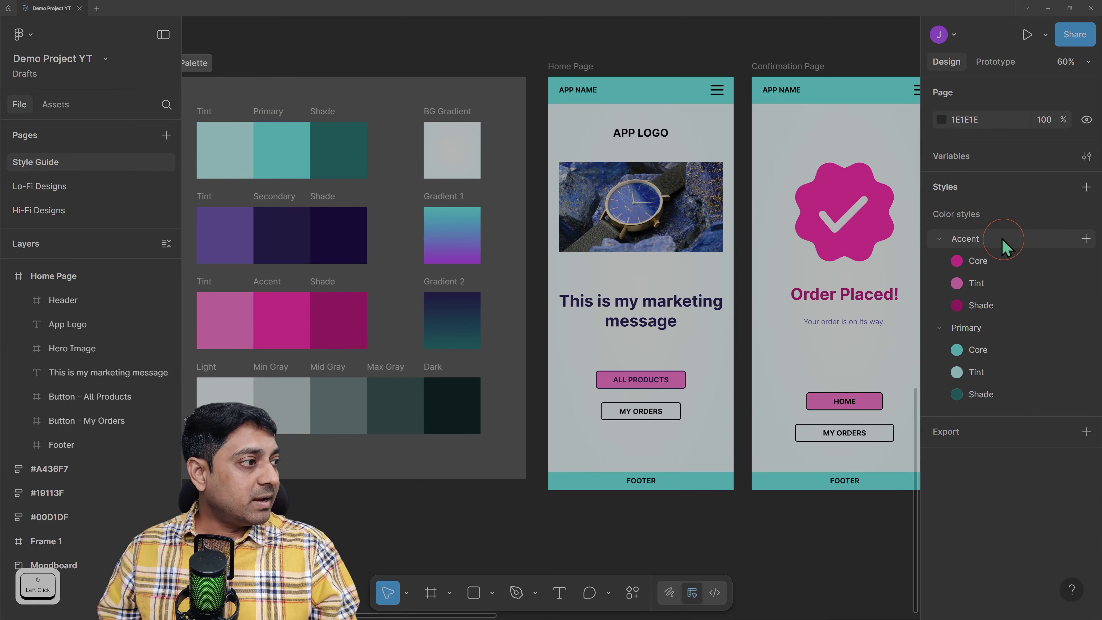
left_click(940, 240)
left_click(940, 261)
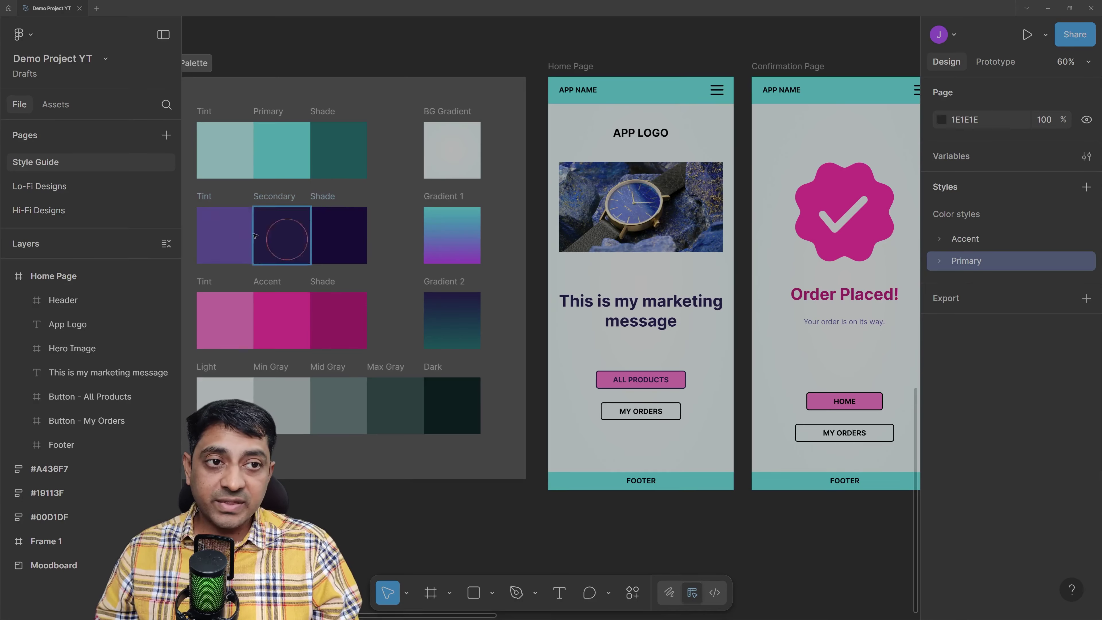
Create a color style named Core from the fill of the Secondary swatch in the palette
left_click(274, 233)
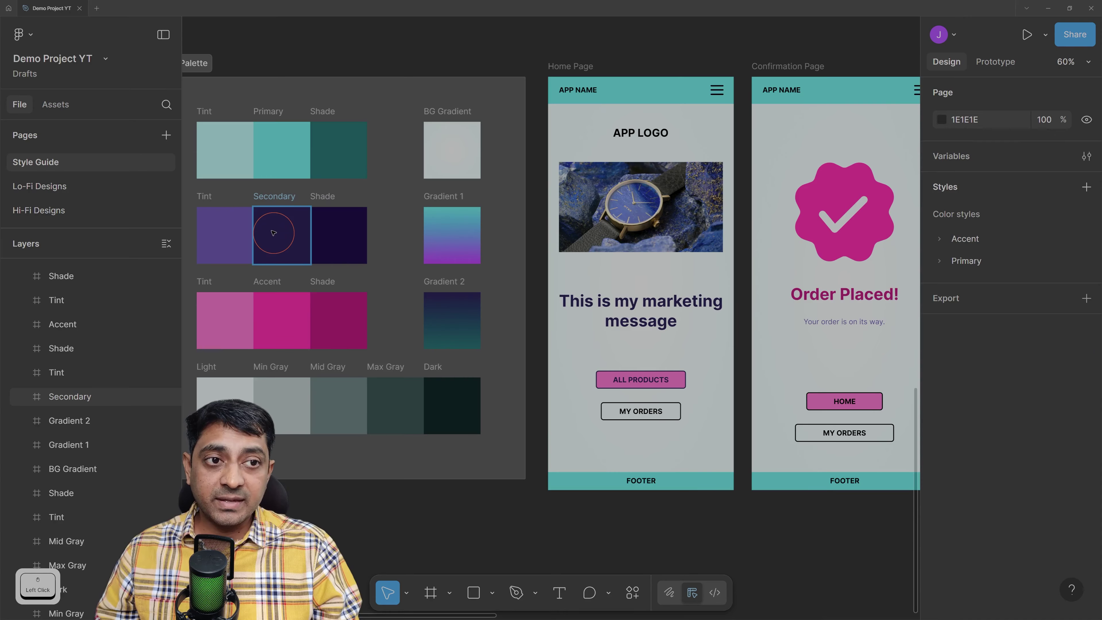
scroll(997, 445, "down", 2)
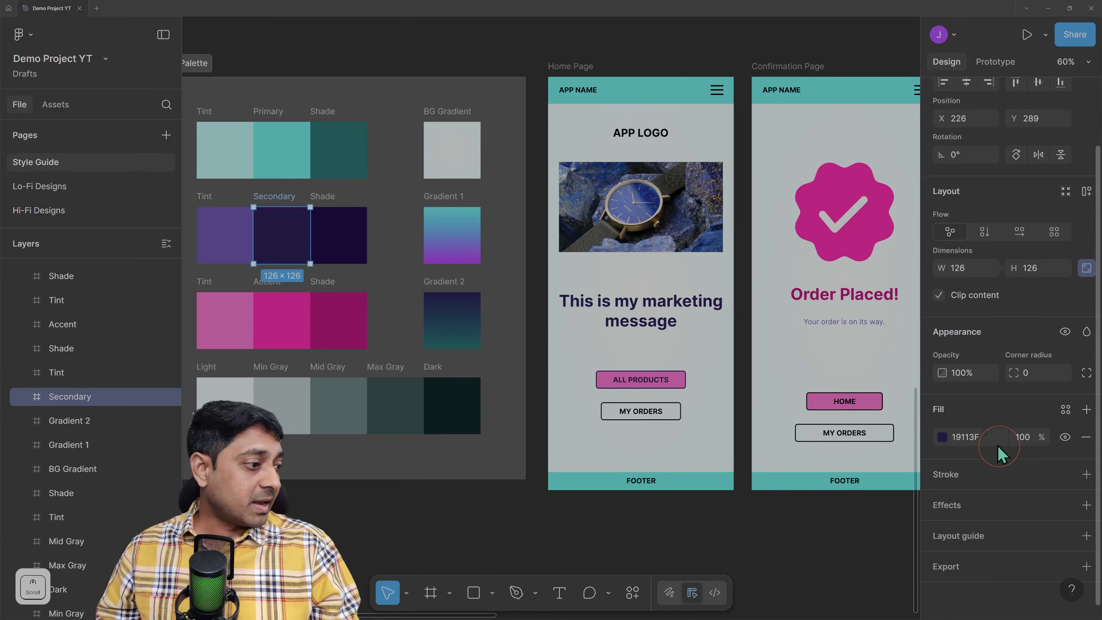
left_click(1065, 409)
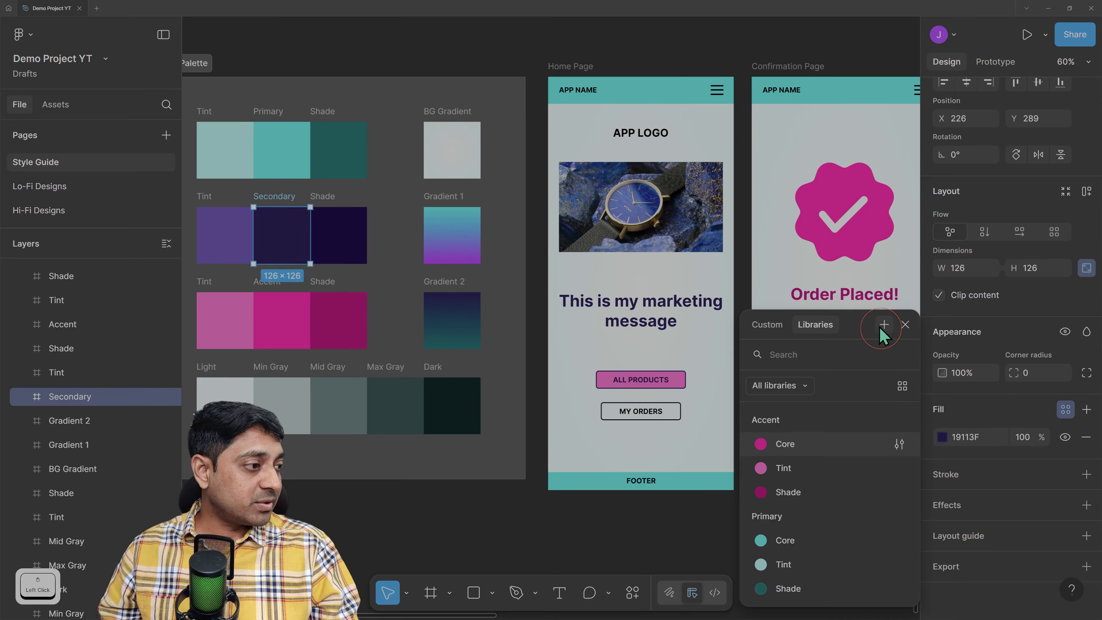
left_click(884, 325)
left_click(637, 453)
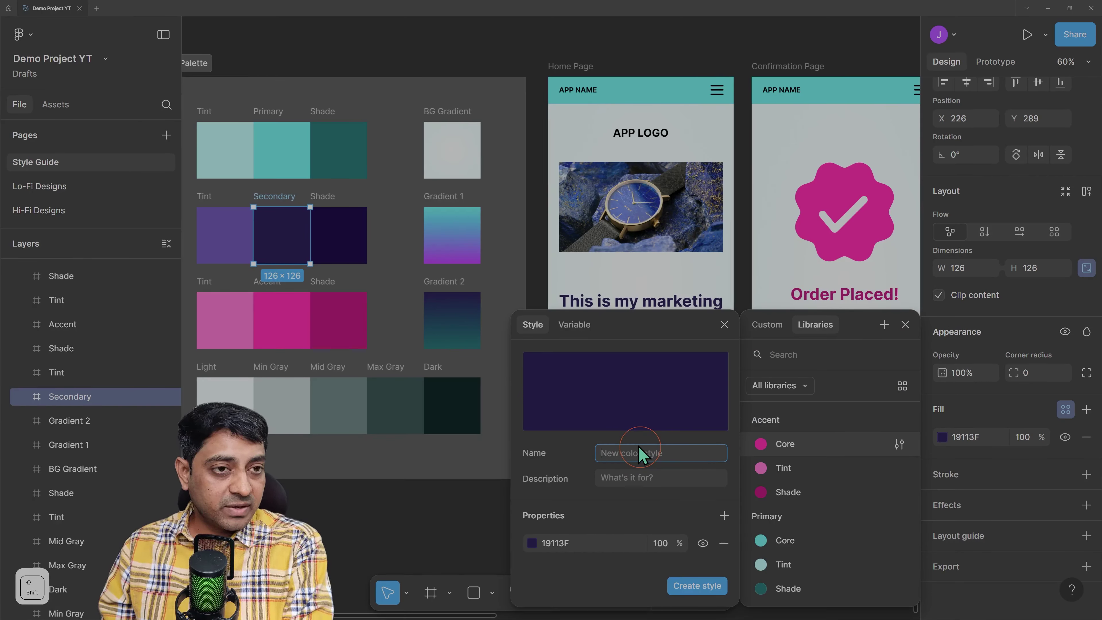
type("Core")
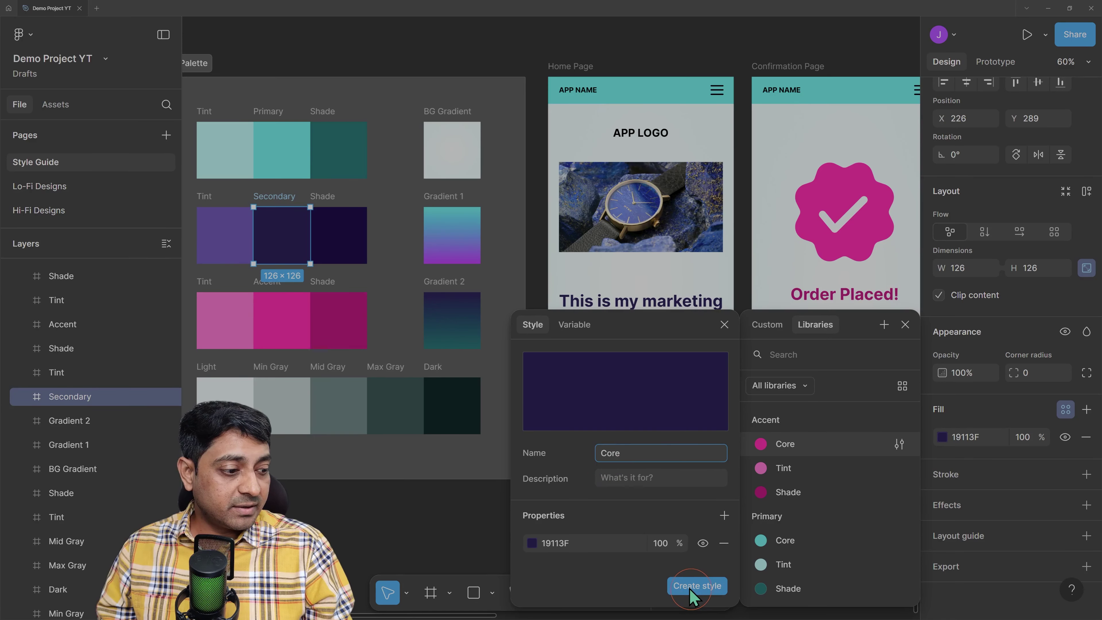
left_click(699, 584)
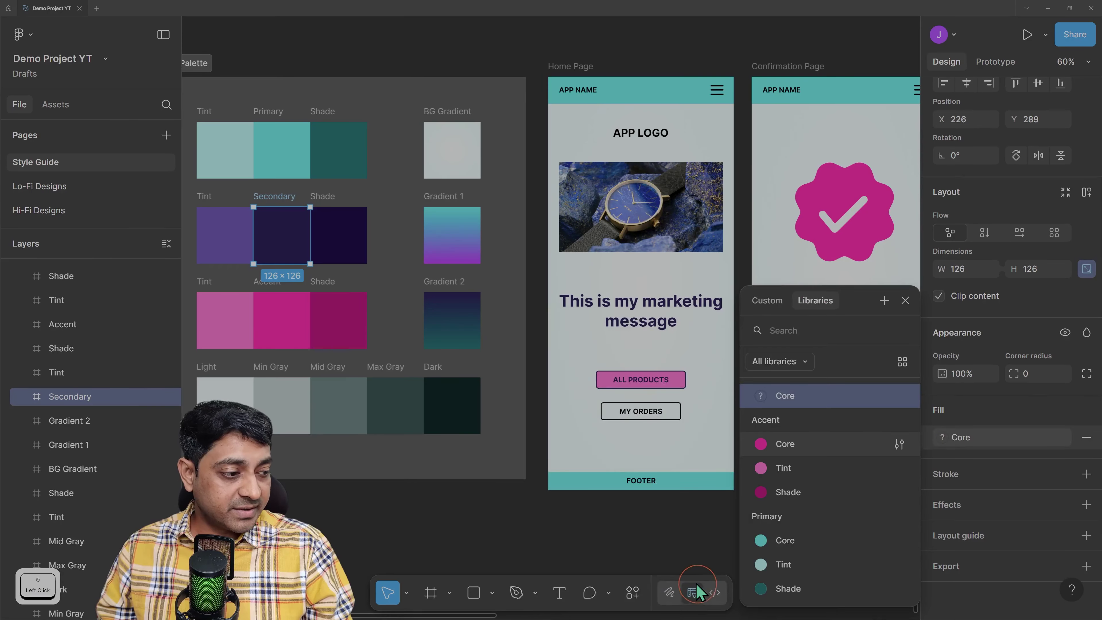
Put the ungrouped Core color style into a new folder named Secondary
left_click(679, 533)
left_click(967, 238)
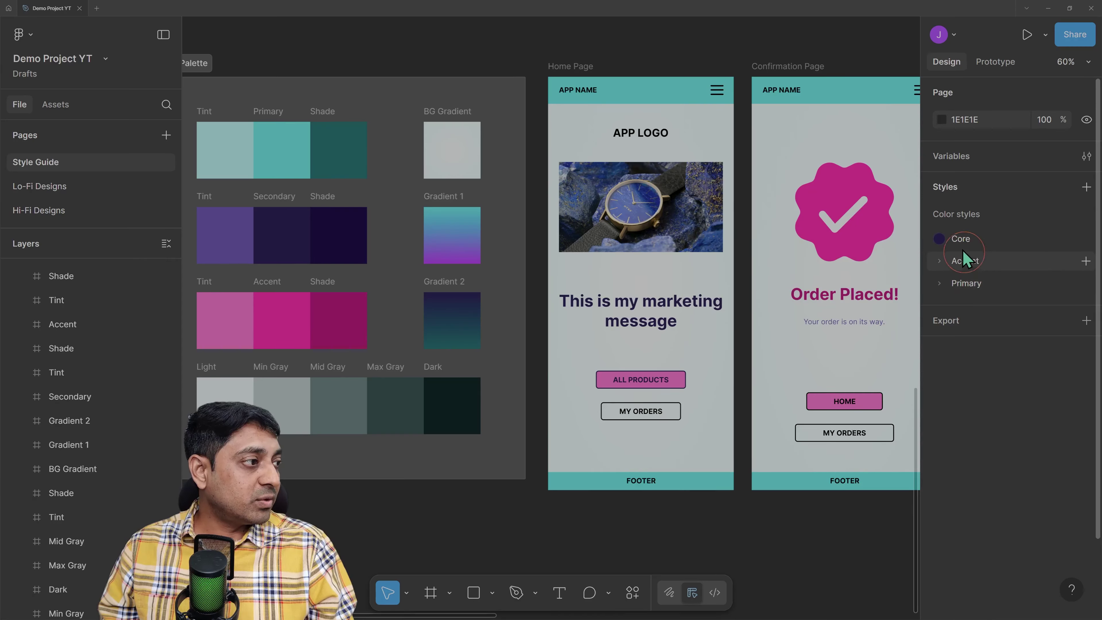
right_click(965, 240)
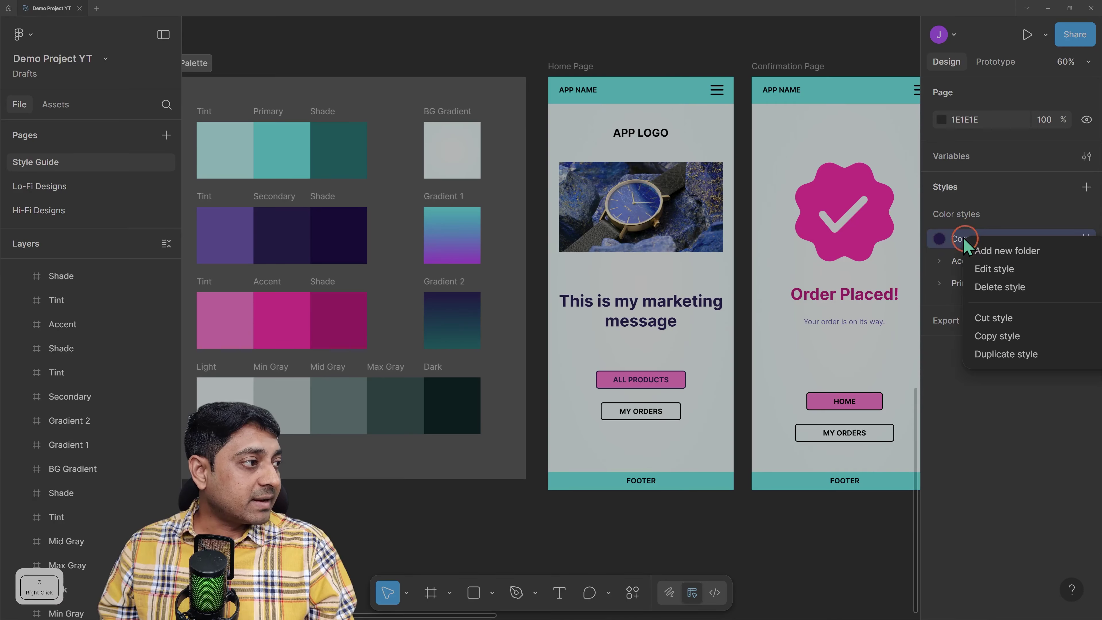
left_click(1007, 252)
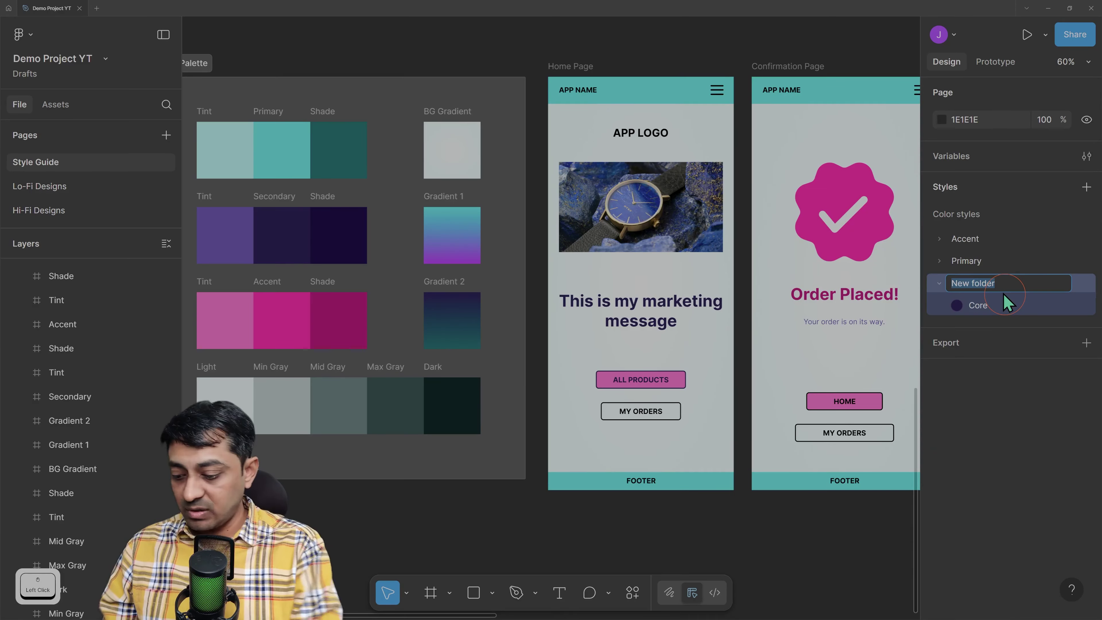
type("Secondary")
key("Return")
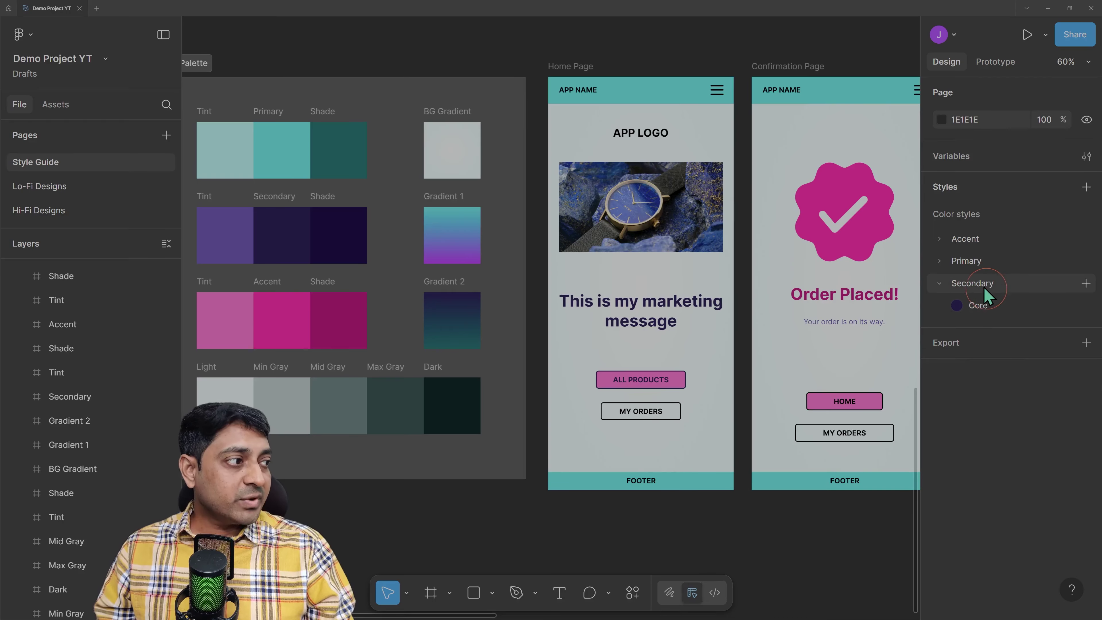
Delete the Secondary color style folder together with the Core style inside it
right_click(969, 289)
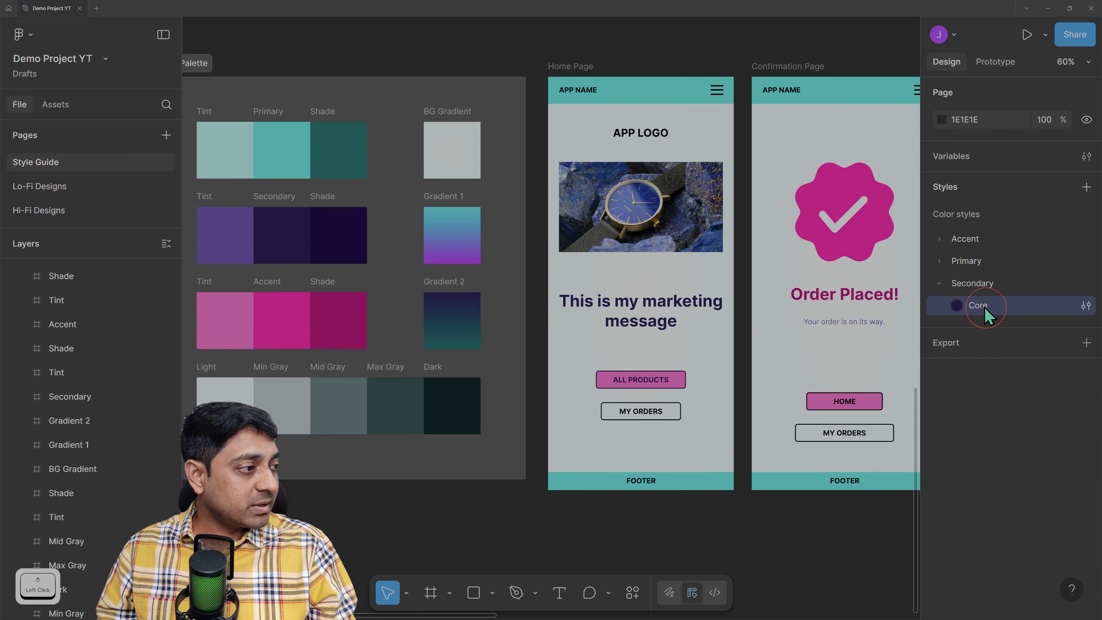
right_click(979, 307)
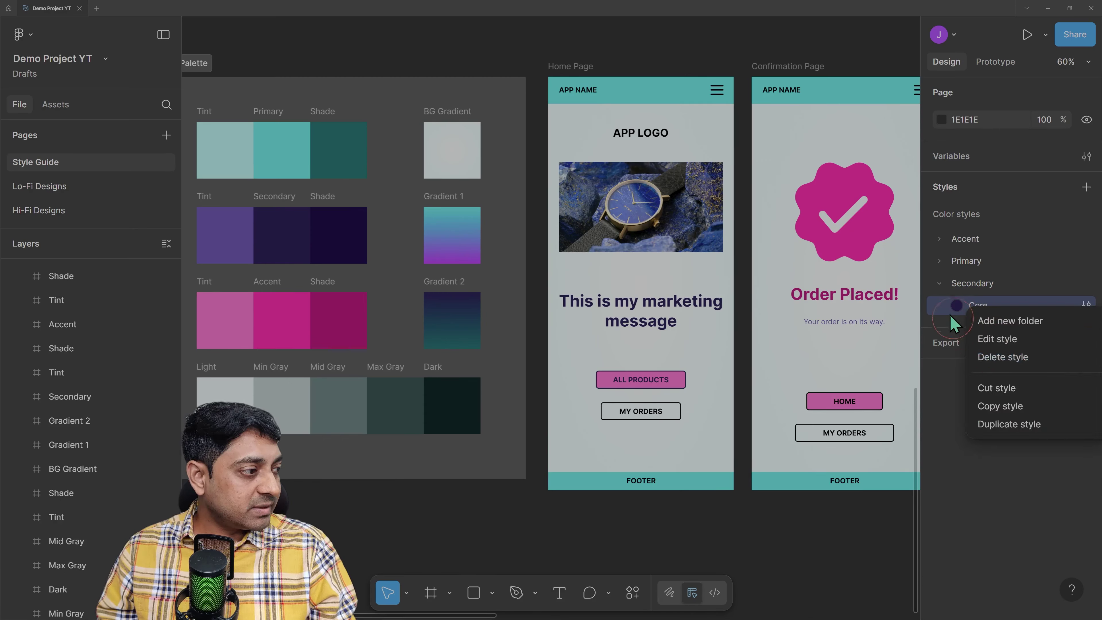
right_click(975, 287)
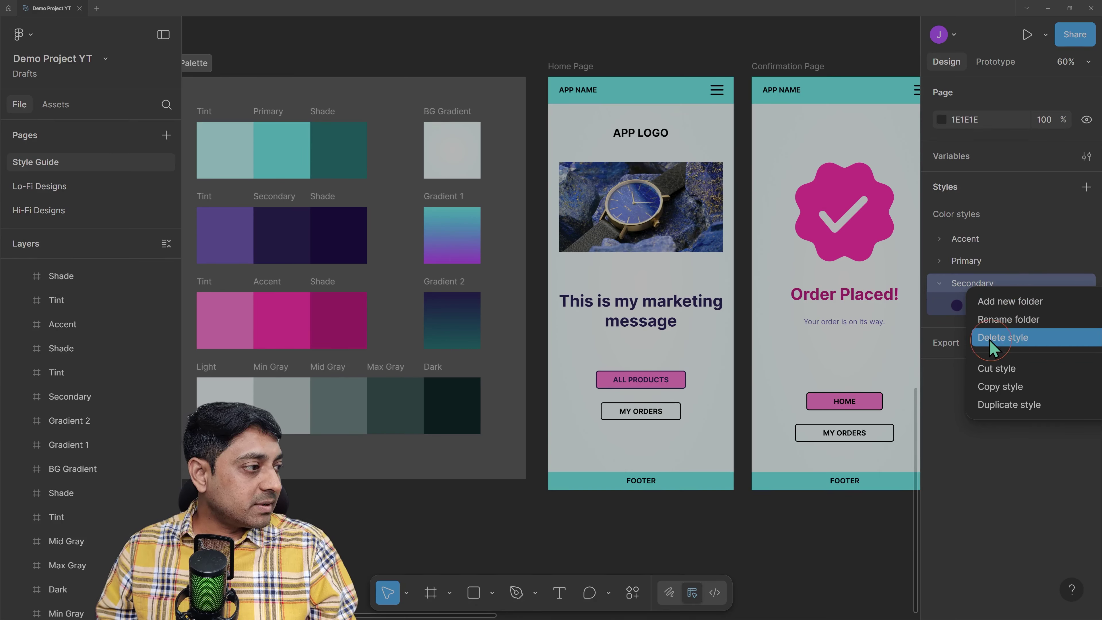
left_click(1018, 341)
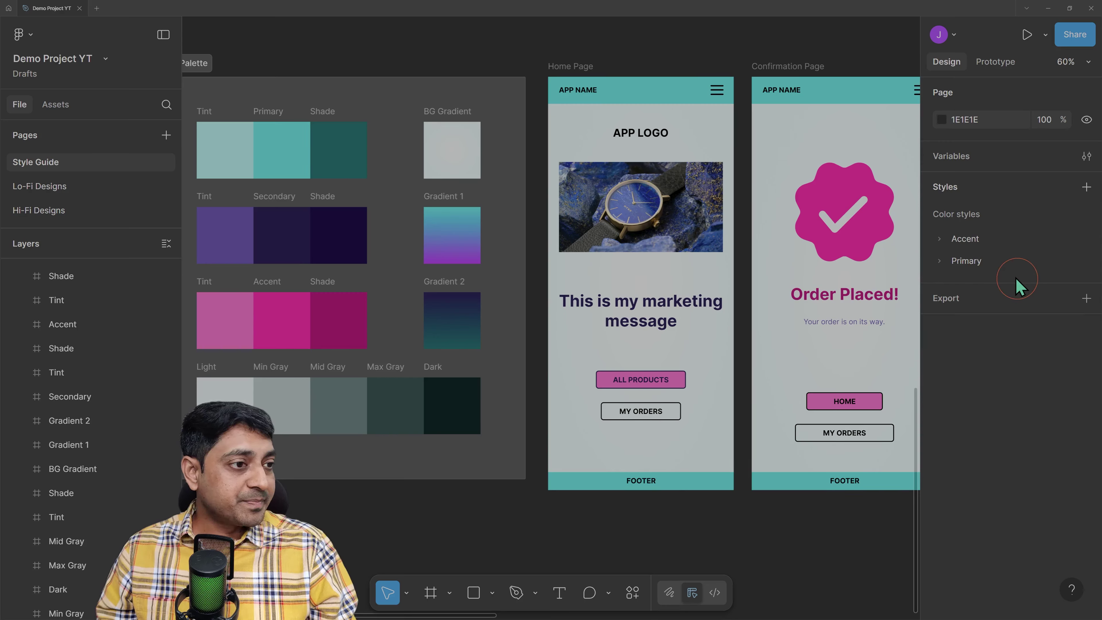
Set up a new color style from the fill of the palette's Secondary swatch, named Secondary / Core
left_click(282, 231)
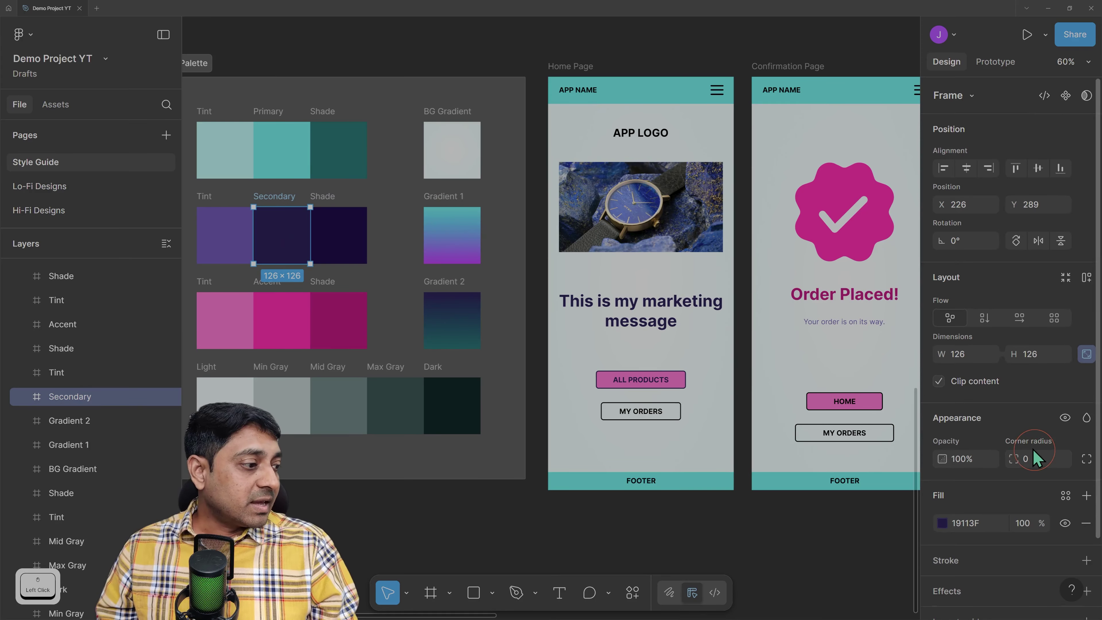
scroll(1035, 457, "down", 2)
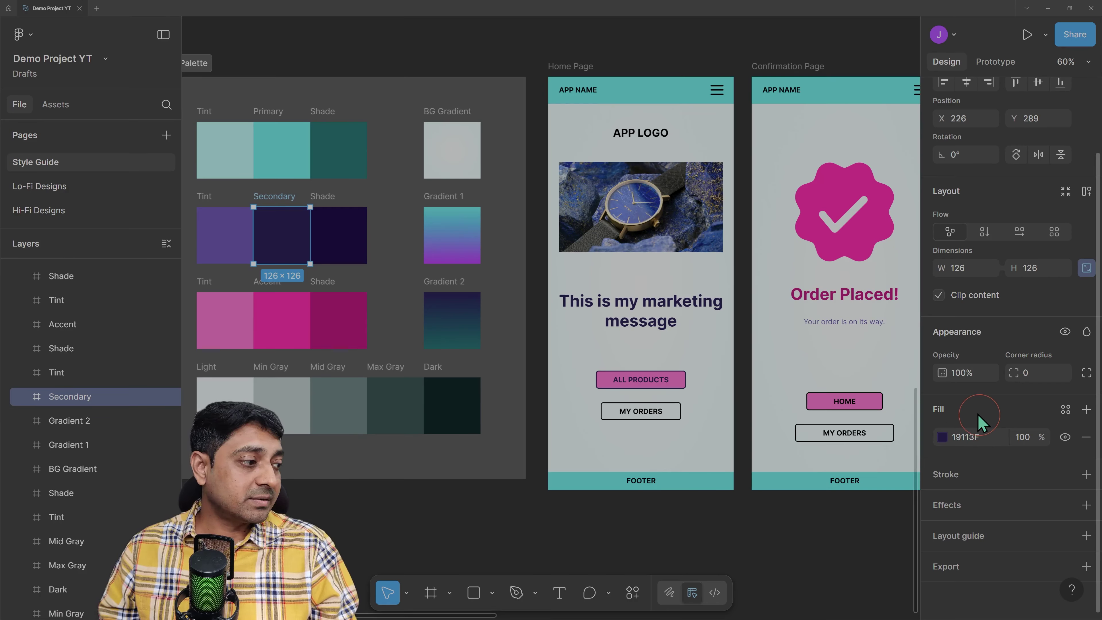
left_click(1066, 409)
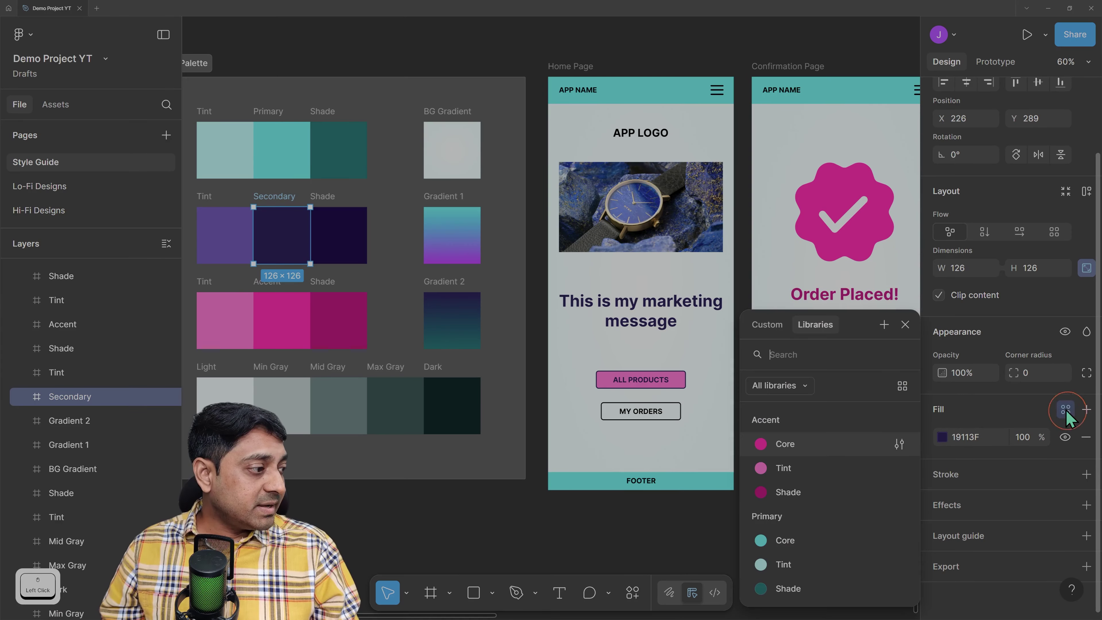
left_click(884, 326)
left_click(638, 454)
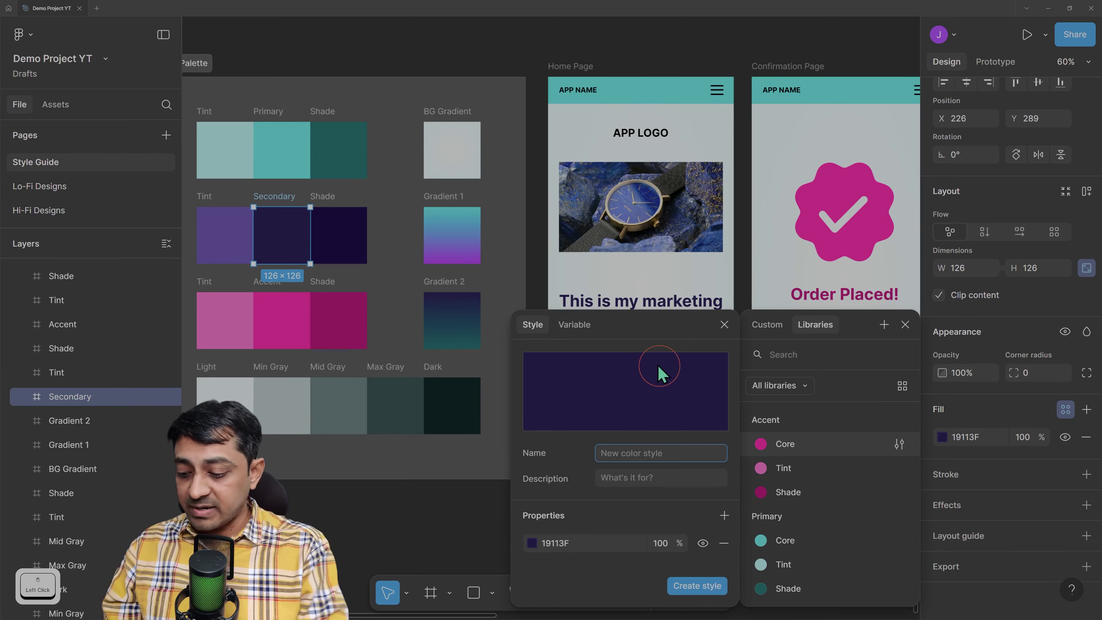
type("Core")
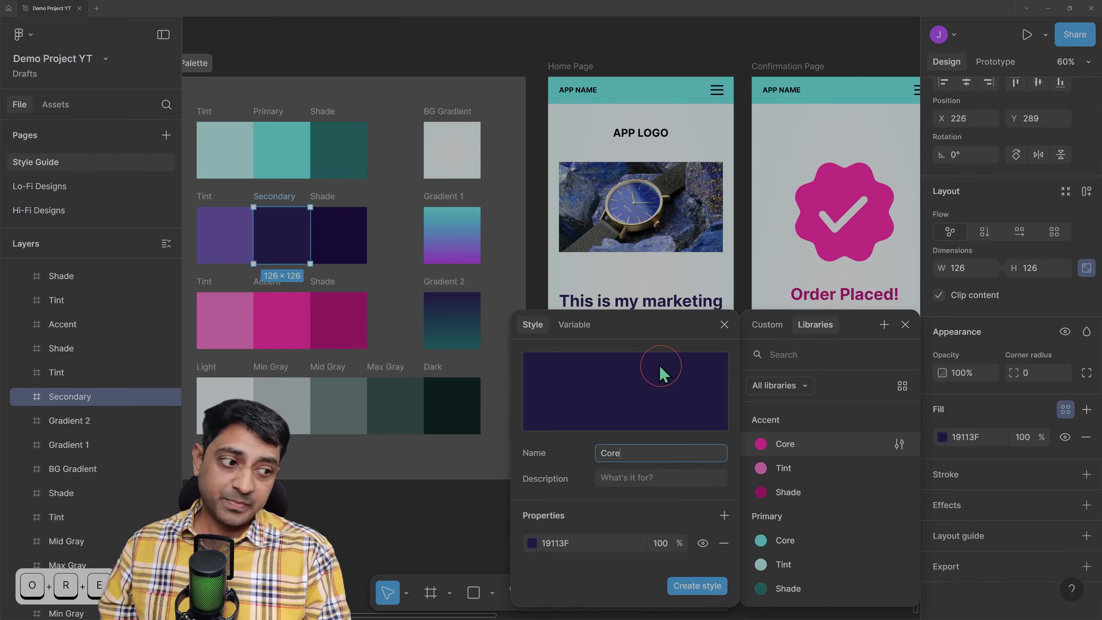
key("Home")
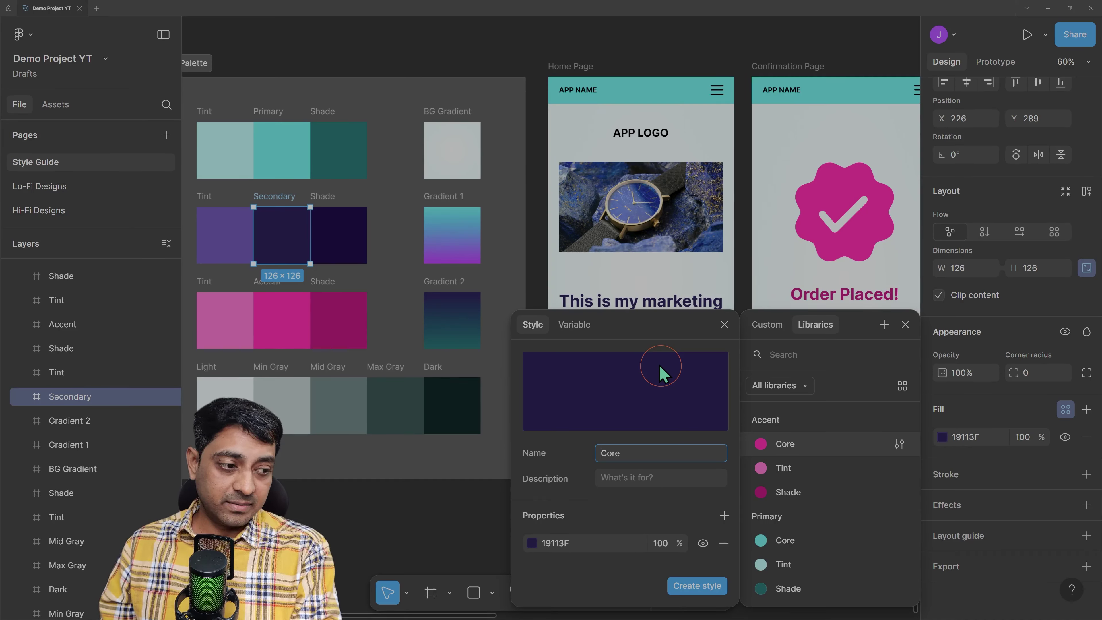
type("Seconda")
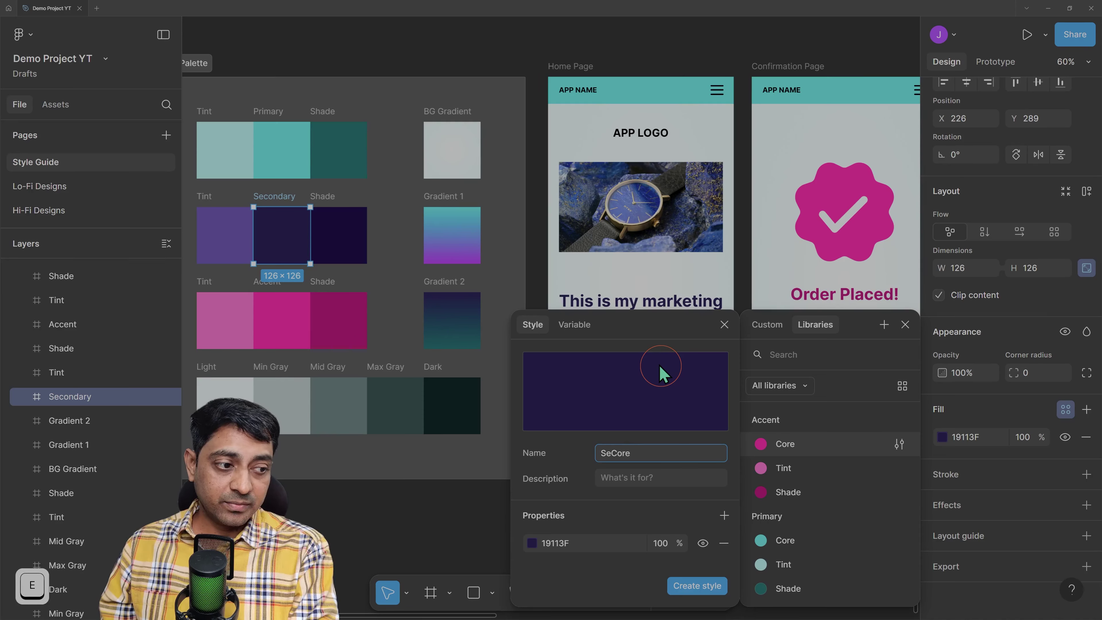
type("ry ")
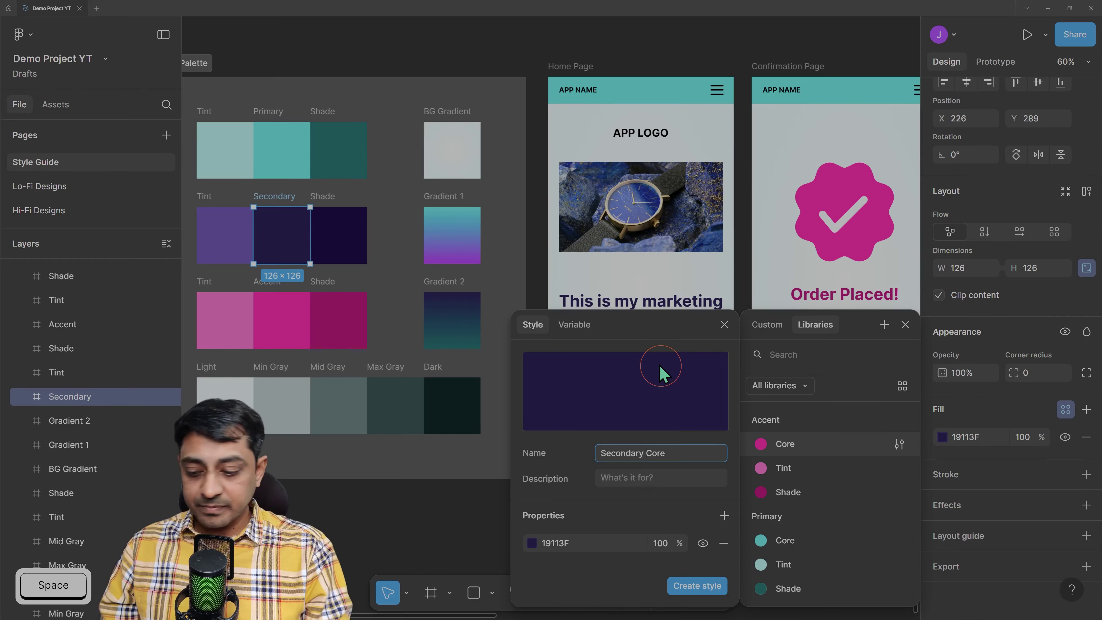
type("/")
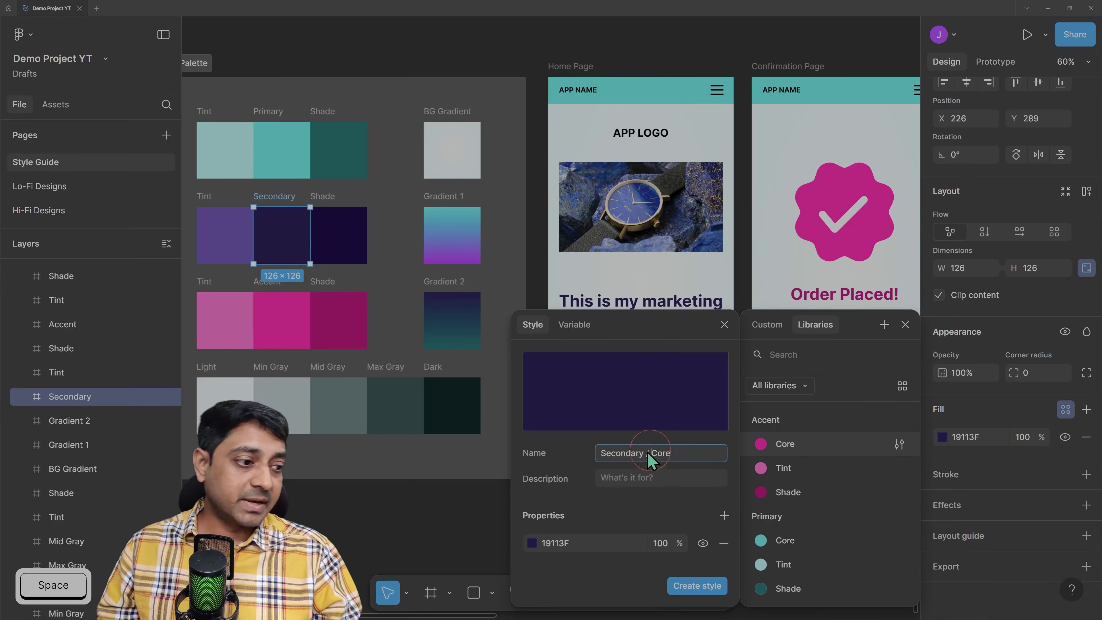
Create the Secondary / Core color style and check its place in the color style list
double_click(622, 453)
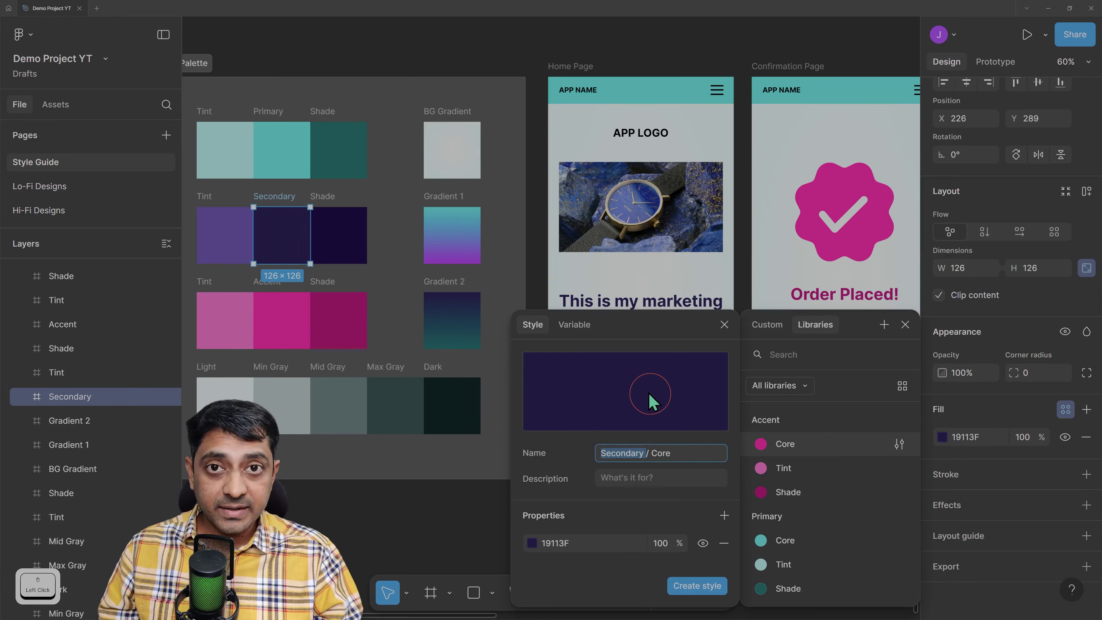
left_click(645, 453)
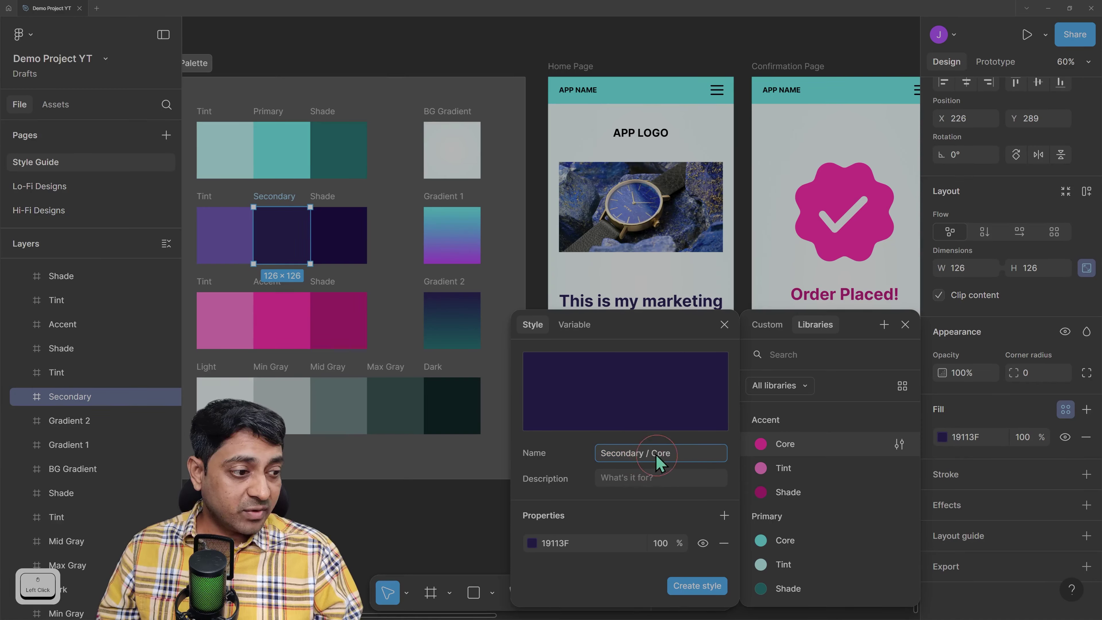
left_click(642, 454)
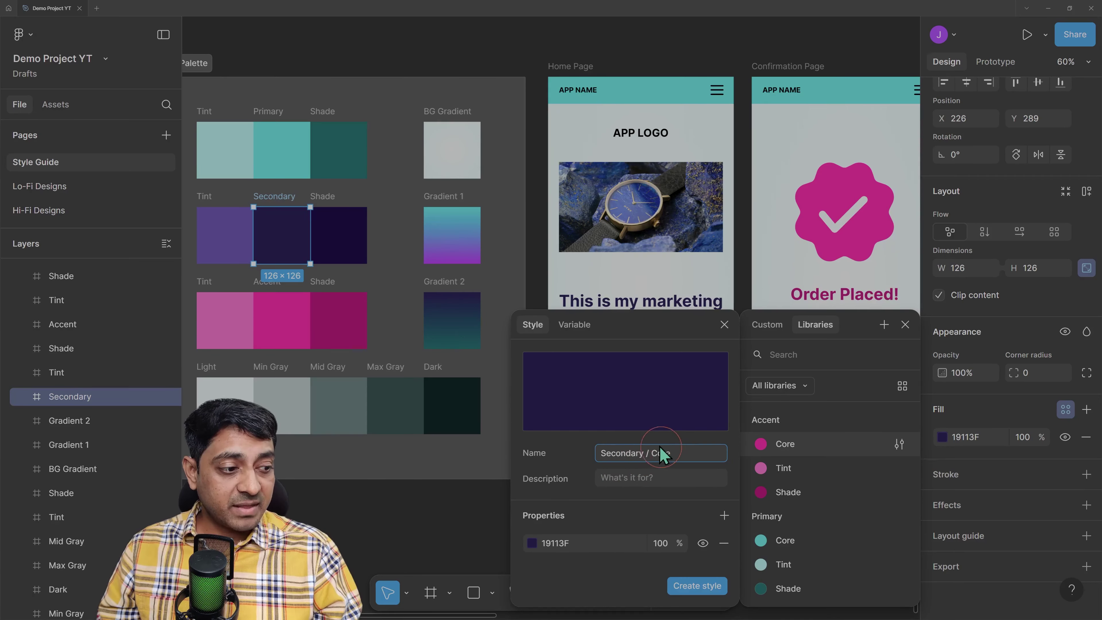
double_click(652, 453)
double_click(667, 454)
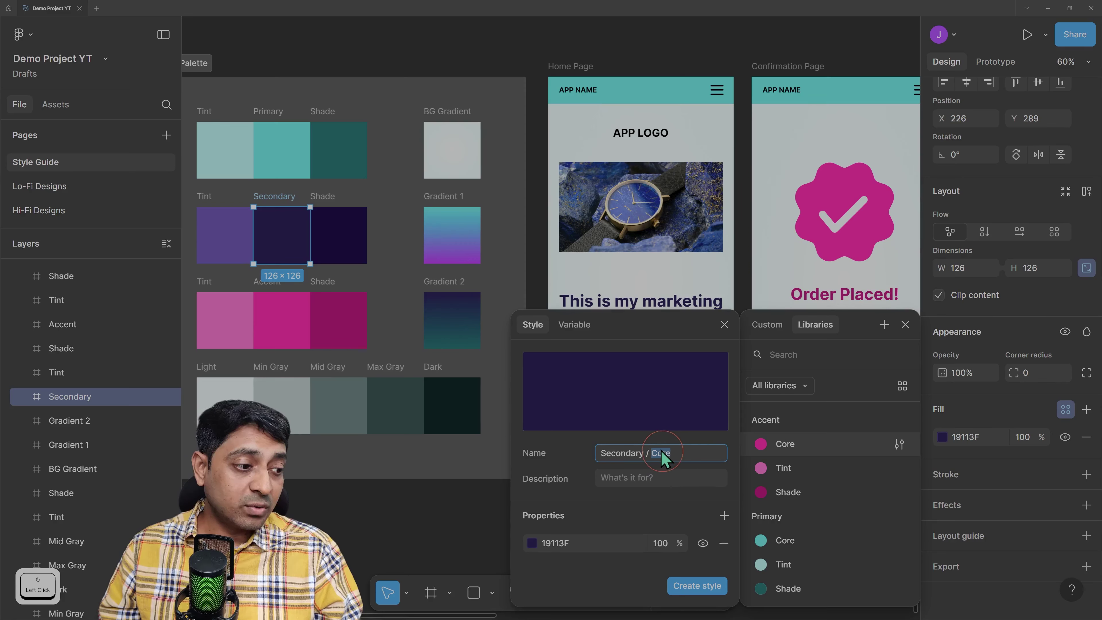
double_click(618, 454)
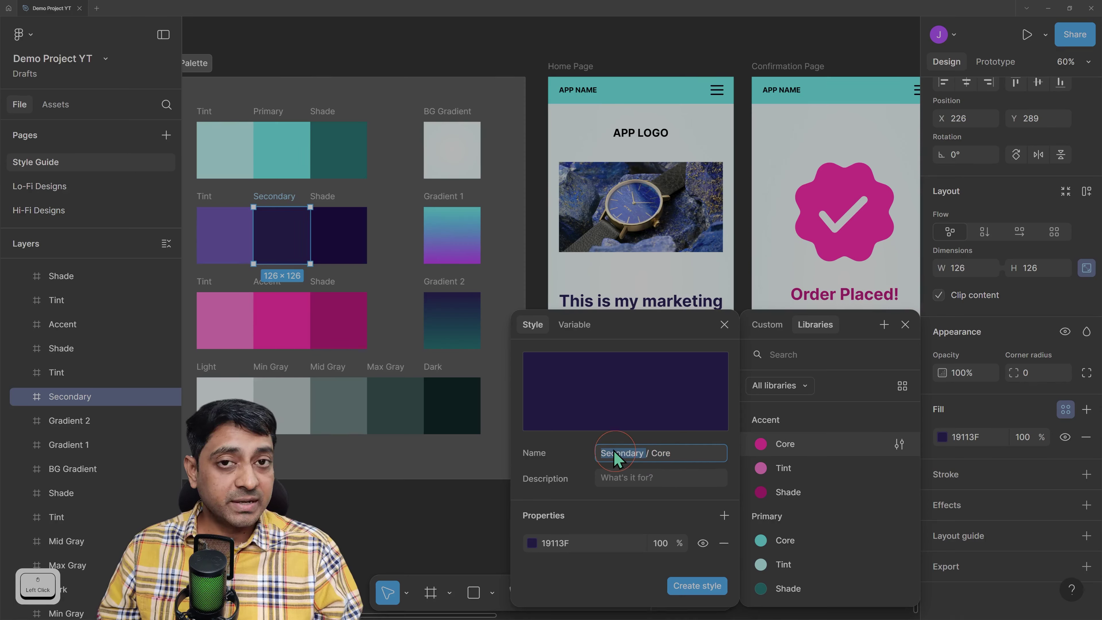
left_click(694, 586)
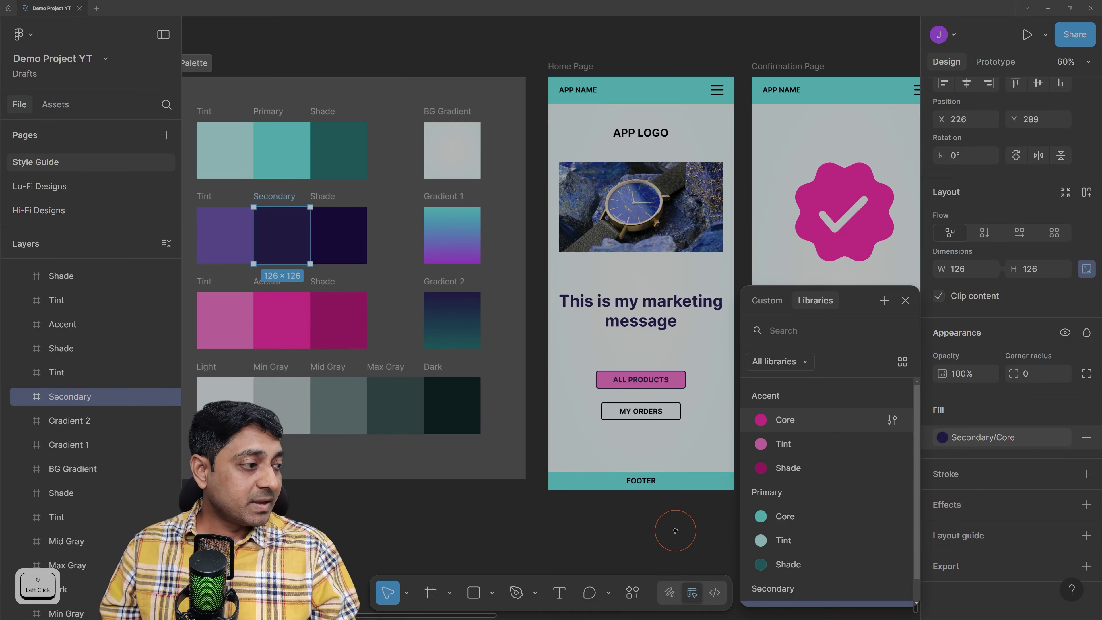
scroll(805, 511, "down", 1)
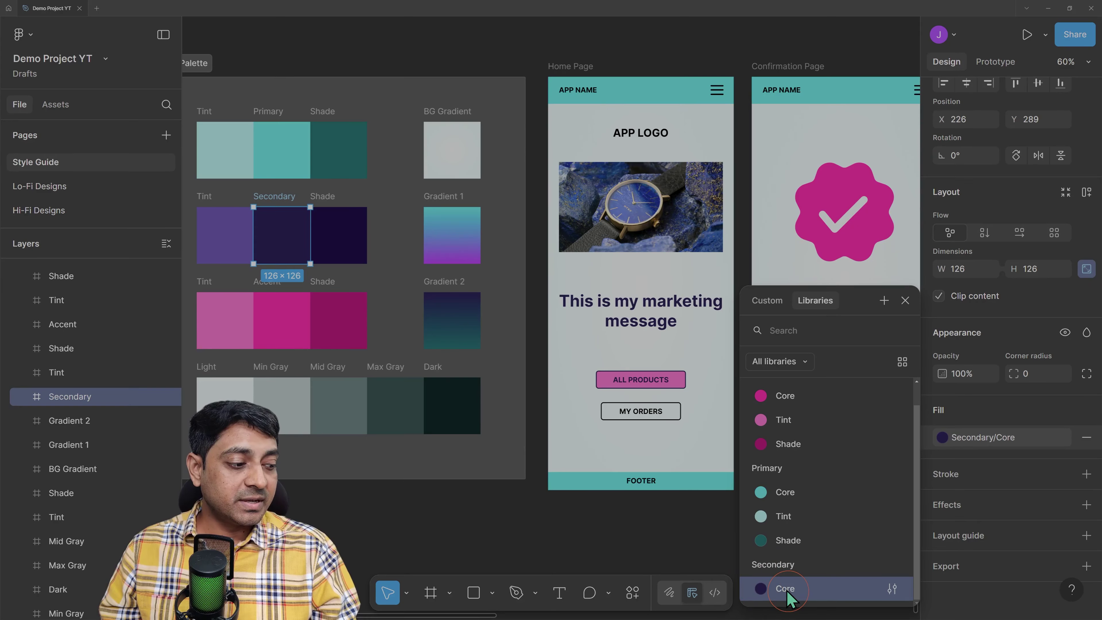
left_click(677, 533)
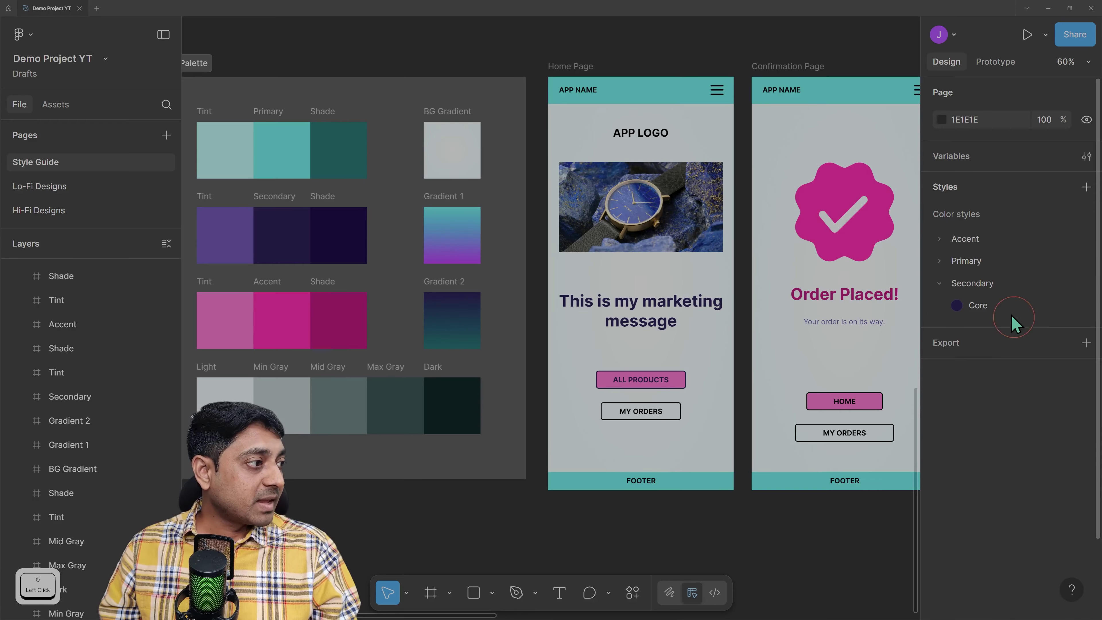
left_click(1003, 285)
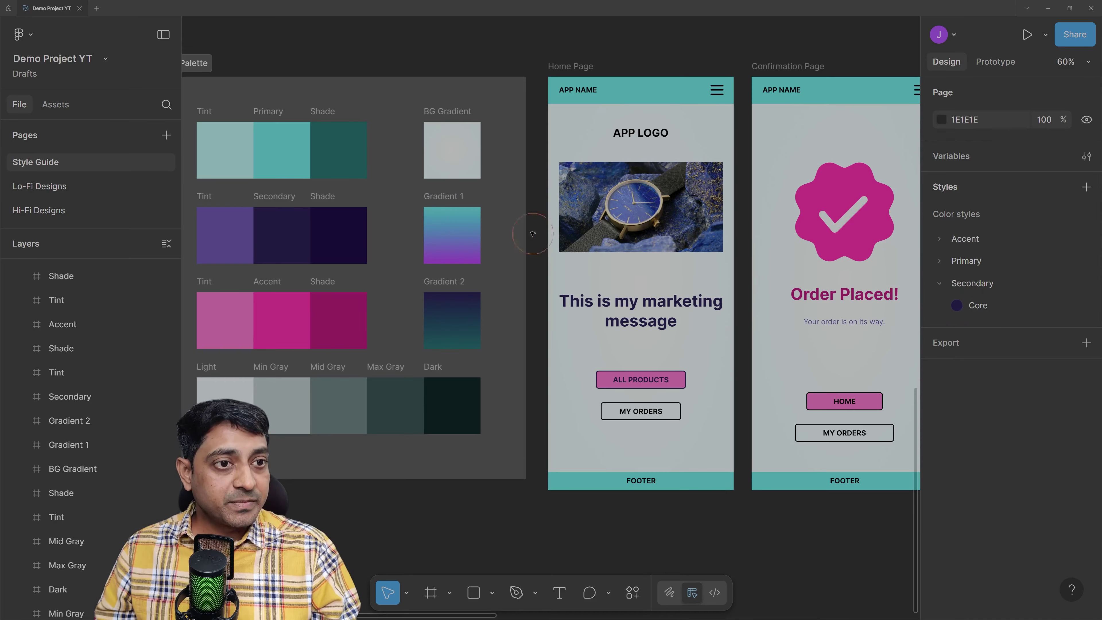
Create a color style named Secondary / Tint from the fill of the Tint swatch in the palette's Secondary row
left_click(240, 229)
left_click(224, 236)
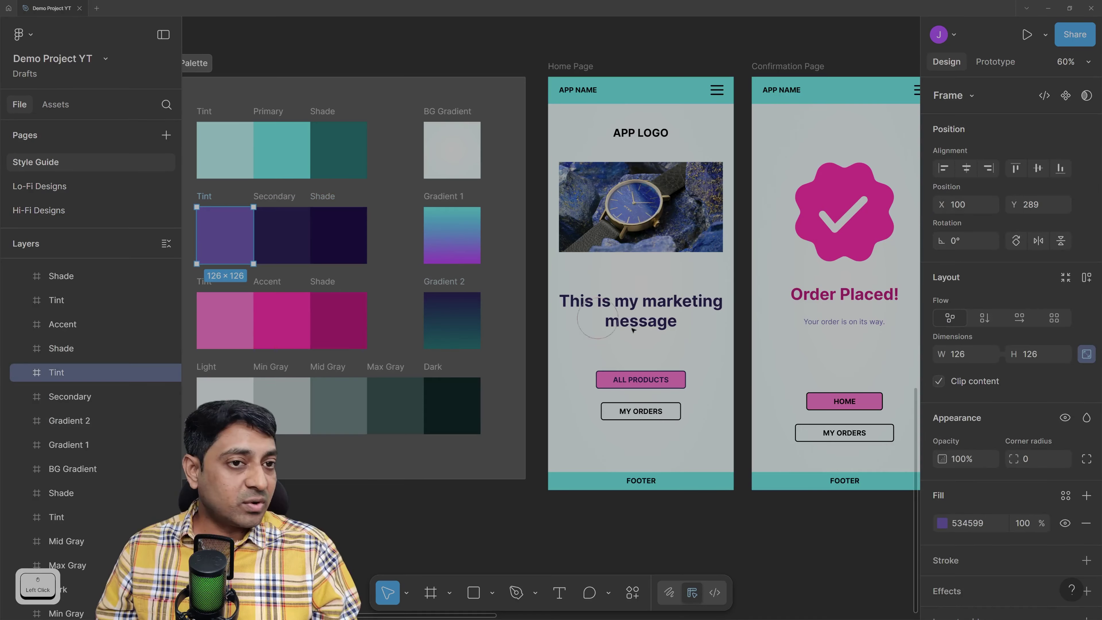
scroll(1037, 404, "down", 3)
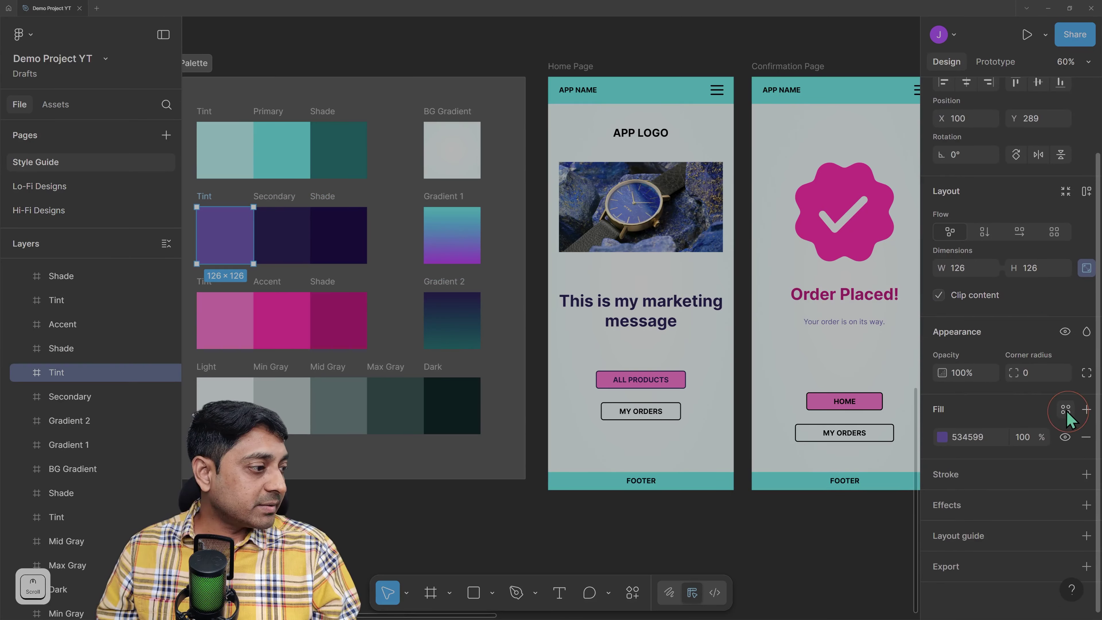
left_click(1068, 413)
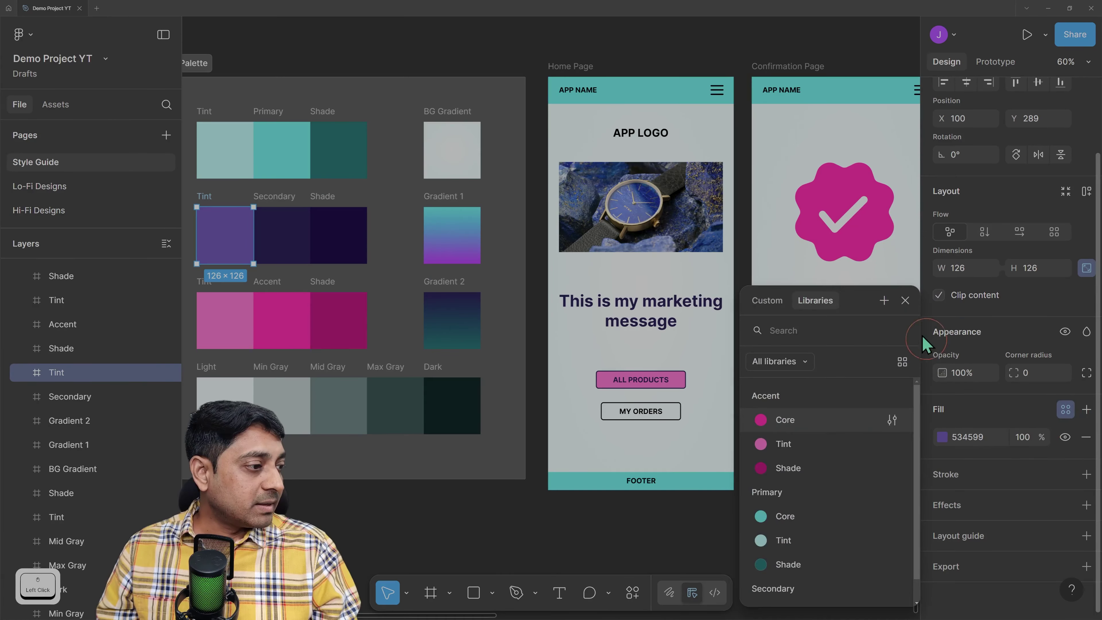
left_click(884, 300)
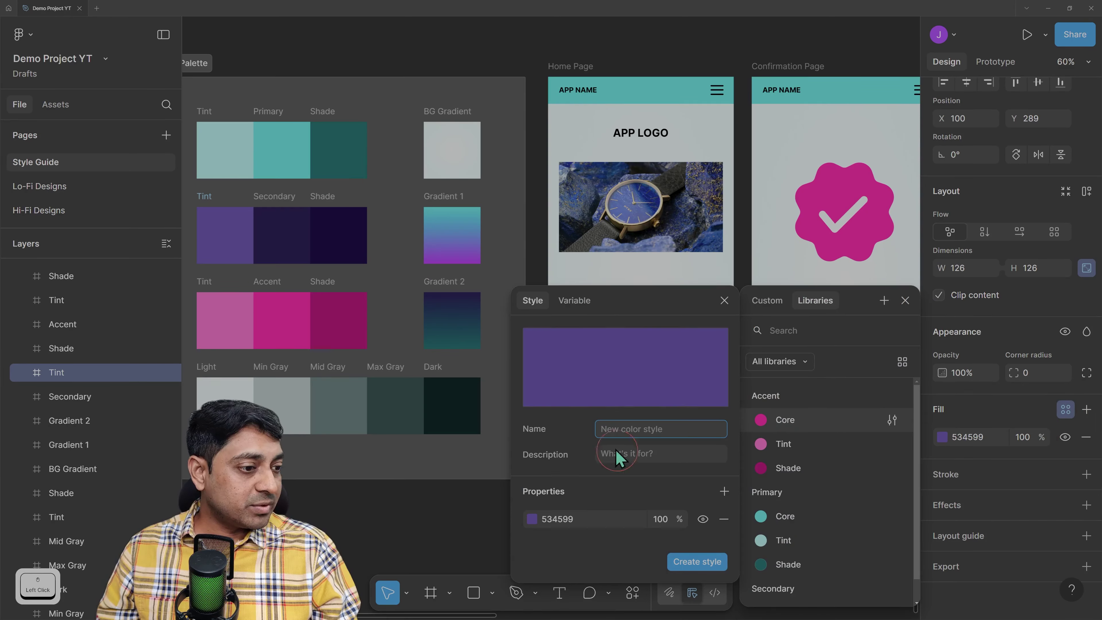
left_click(644, 436)
key("BackSpace")
type("Se")
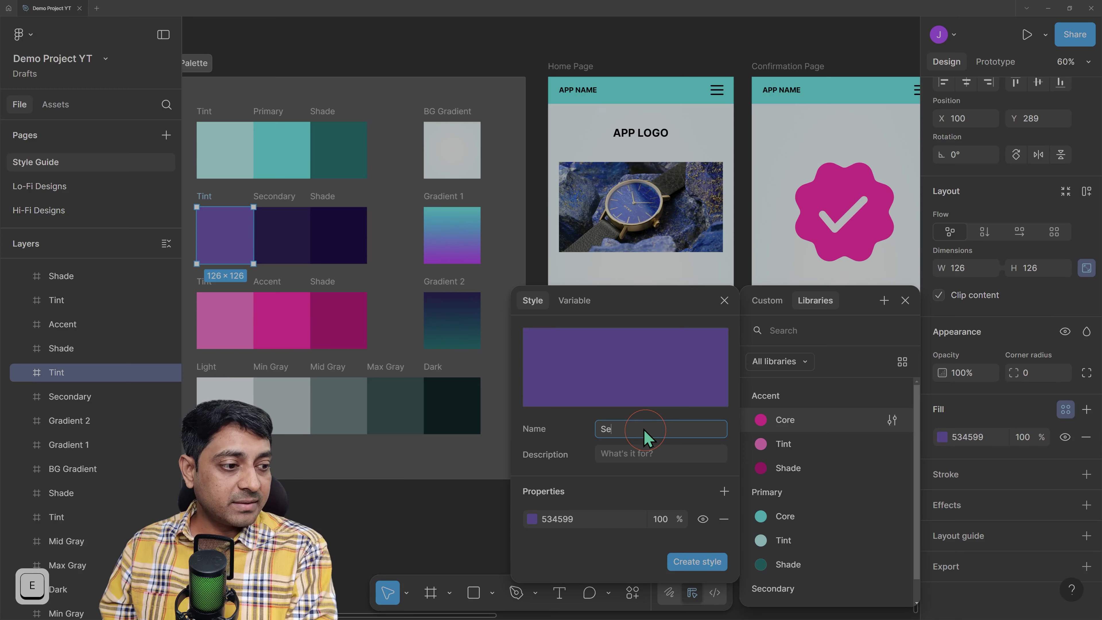
type("condary / ")
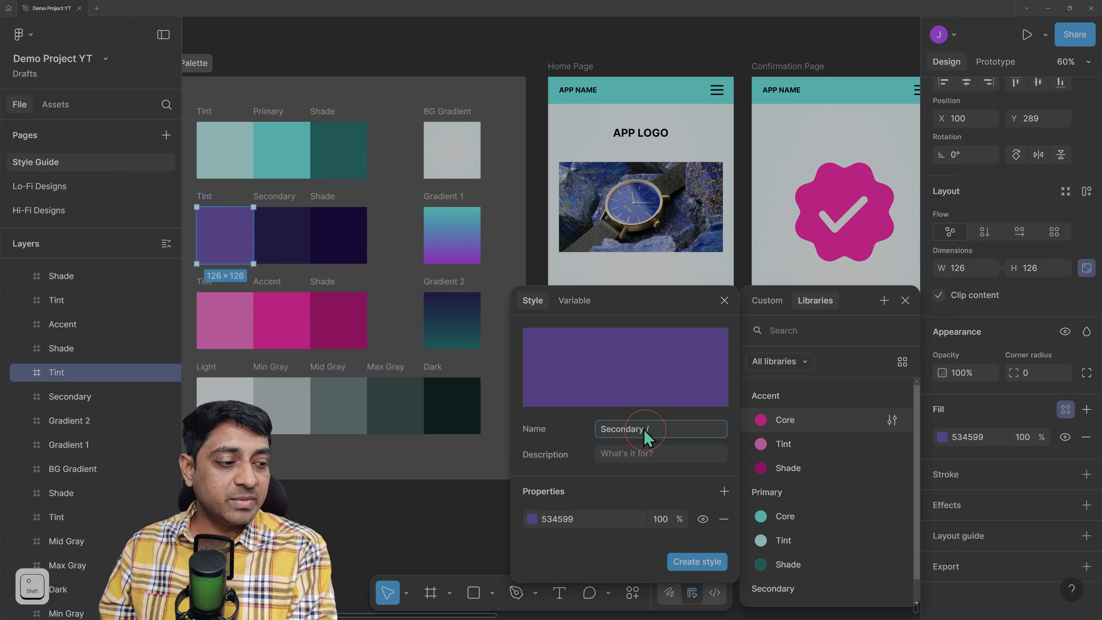
type("Tint")
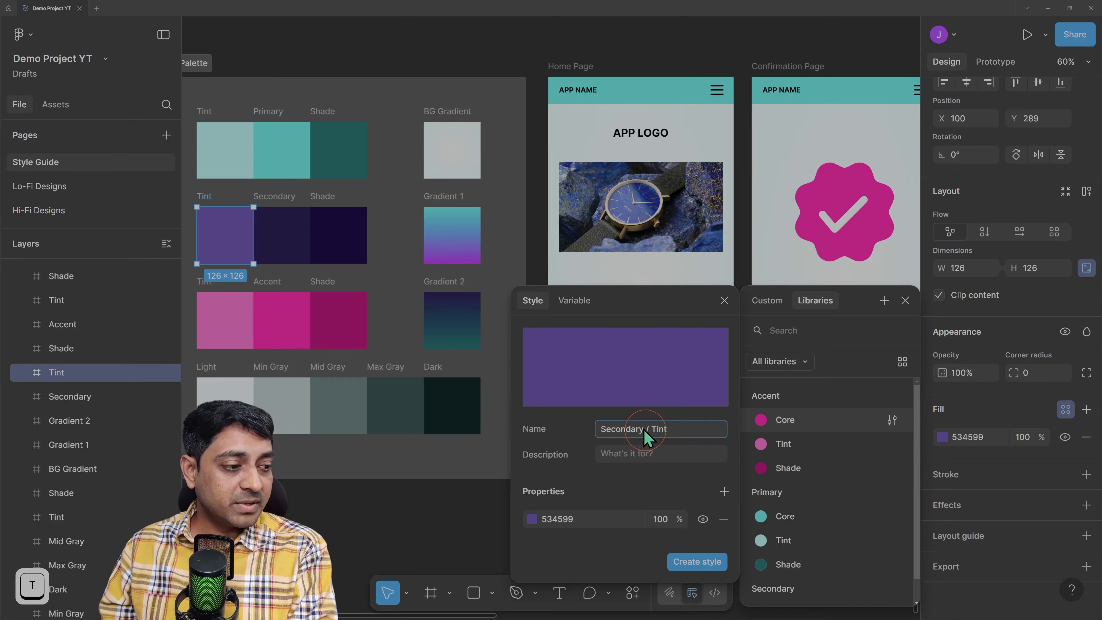
key("Return")
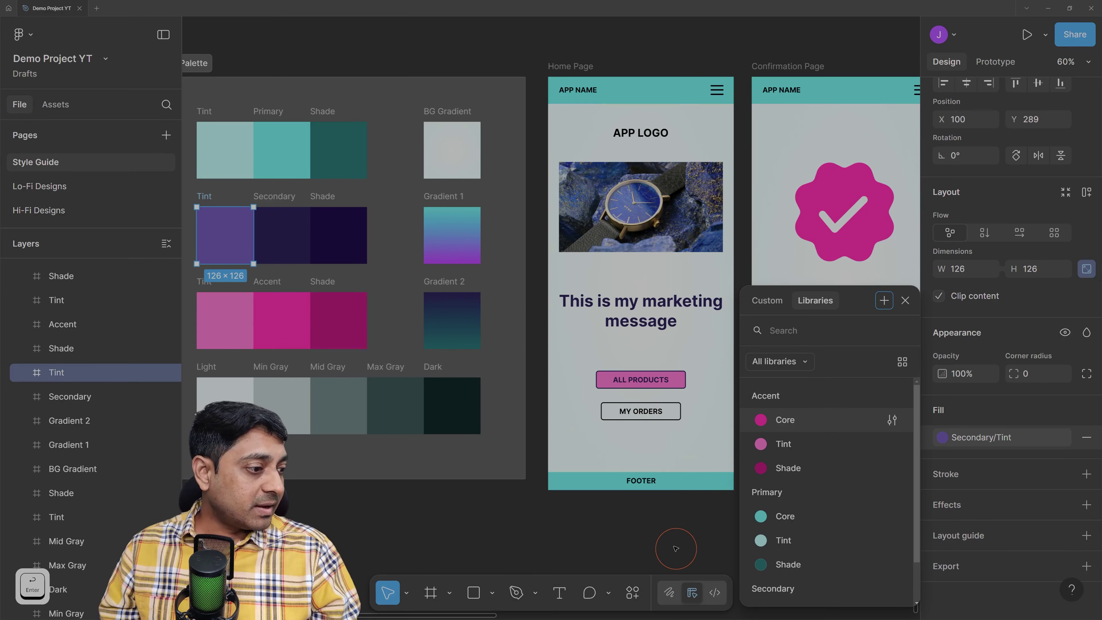
left_click(694, 518)
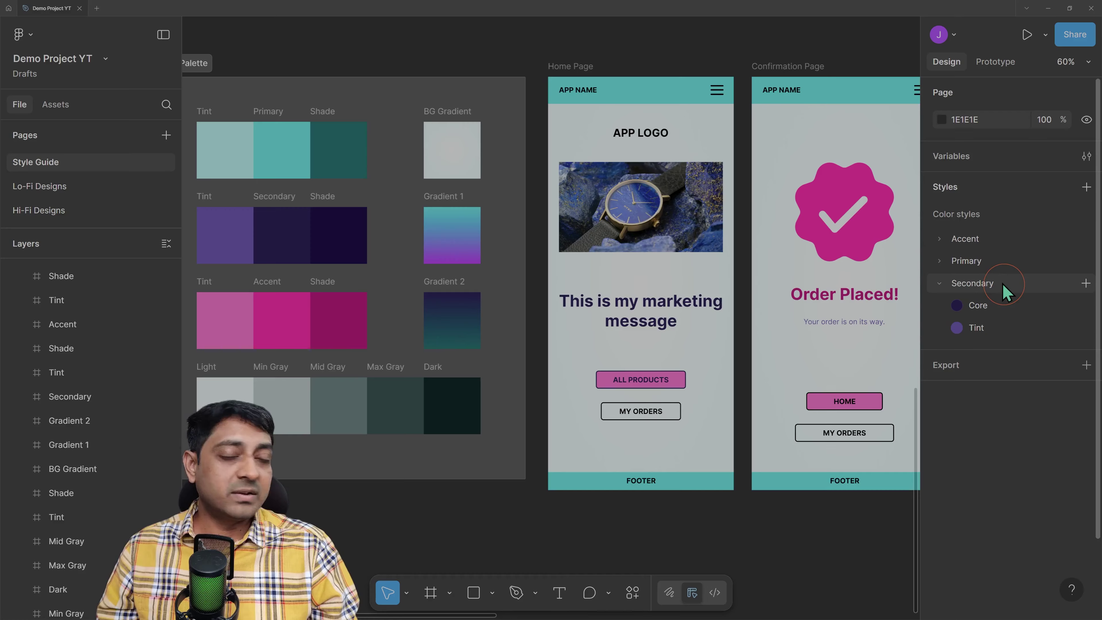
Create a color style named Secondary / Shade from the fill of the Shade swatch in the palette's Secondary row
left_click(332, 242)
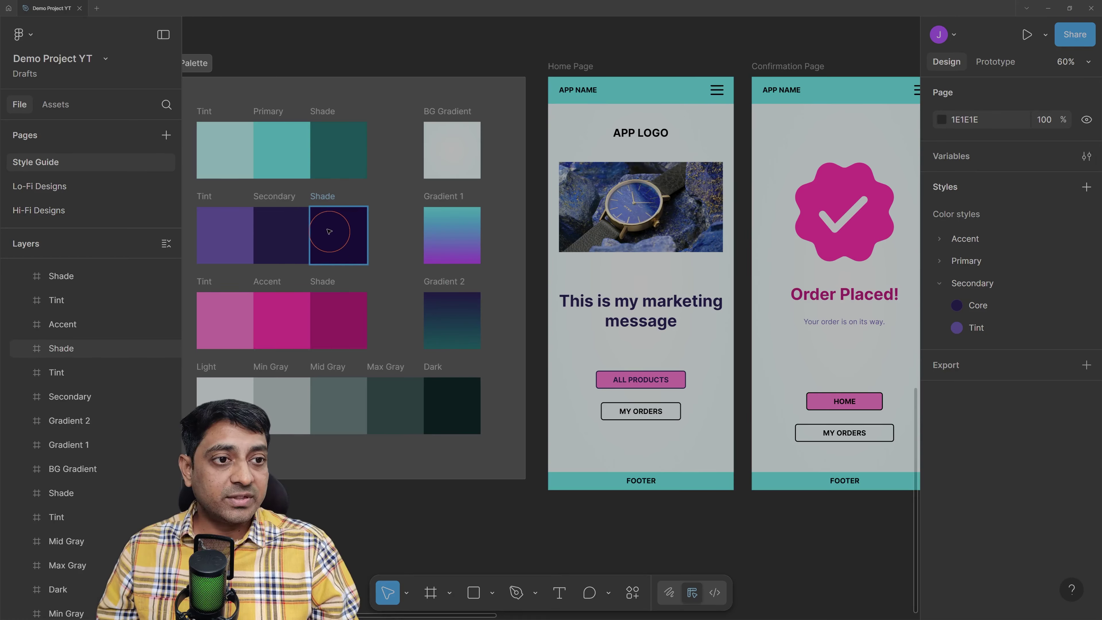
left_click(329, 231)
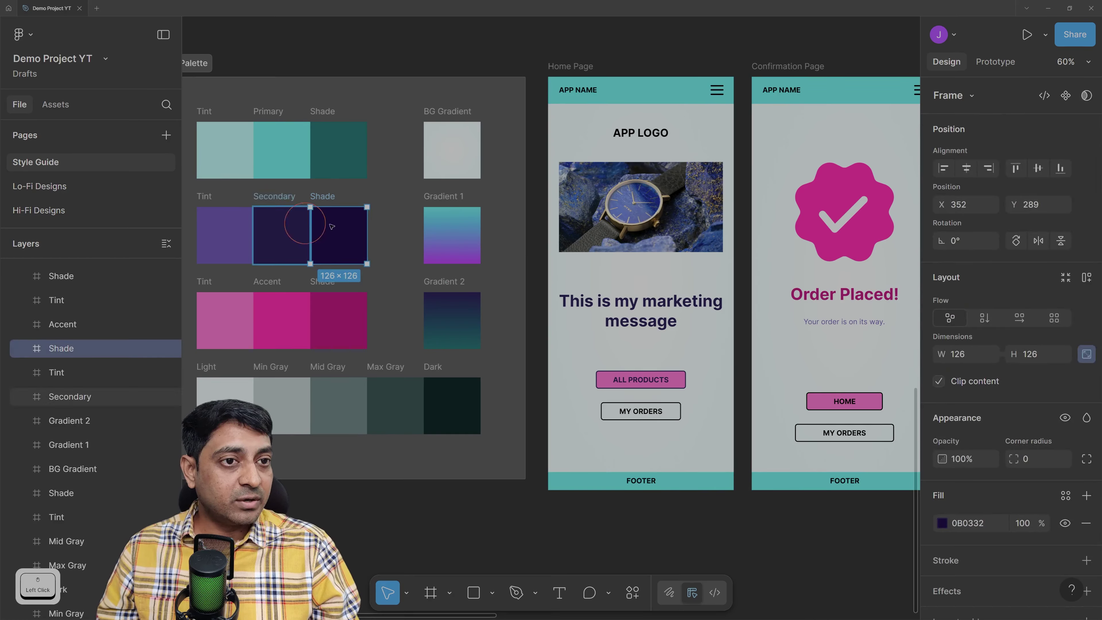
scroll(1050, 463, "down", 3)
left_click(1066, 409)
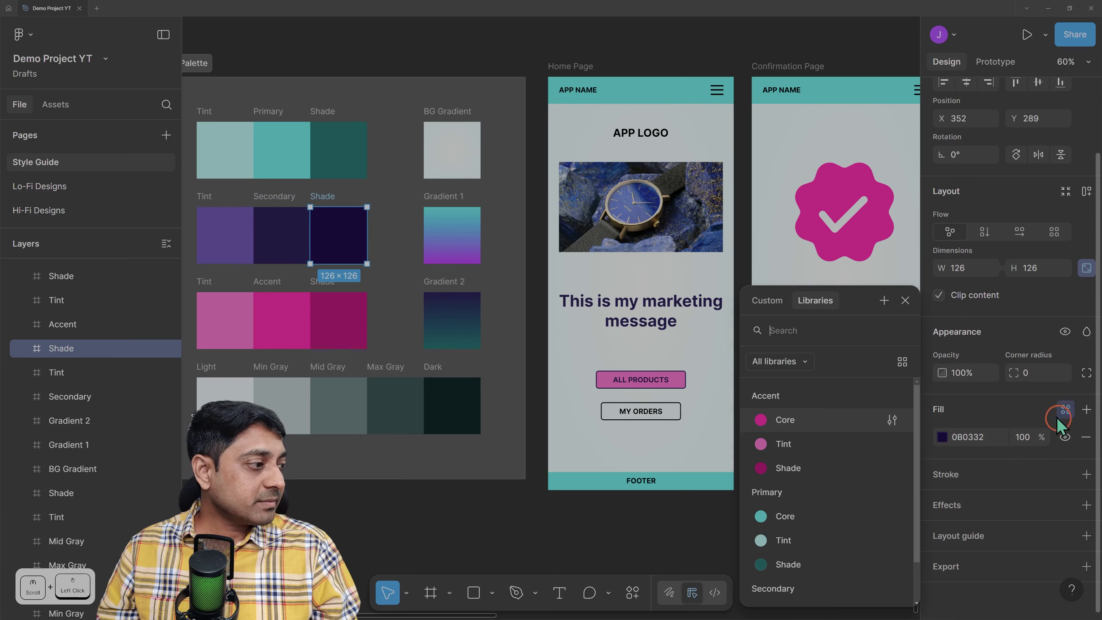
left_click(884, 300)
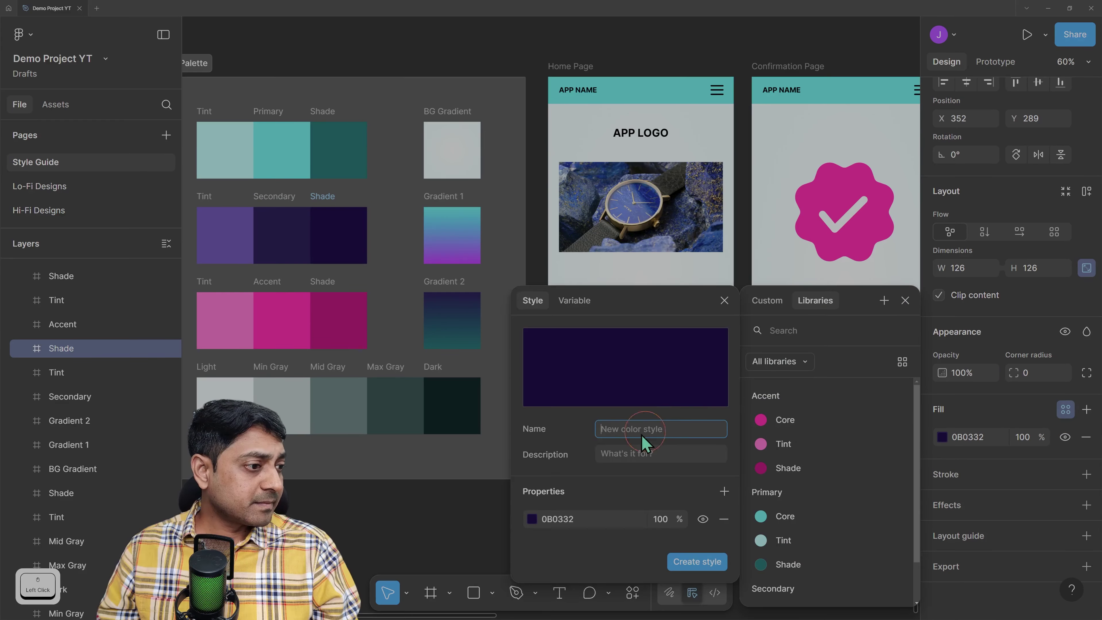
left_click(650, 429)
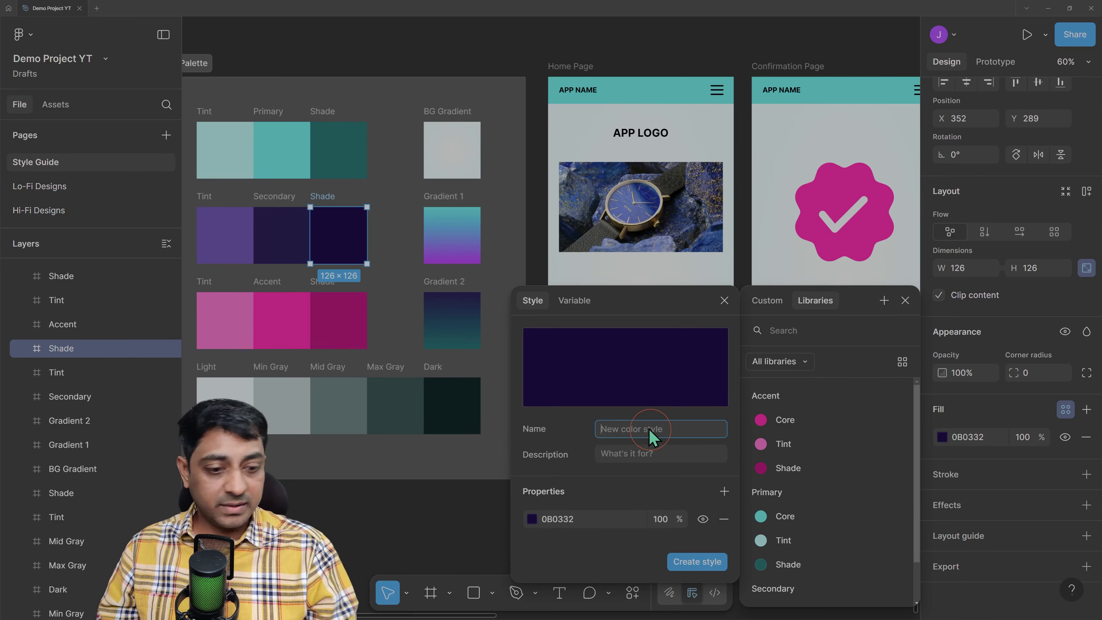
type("Sec")
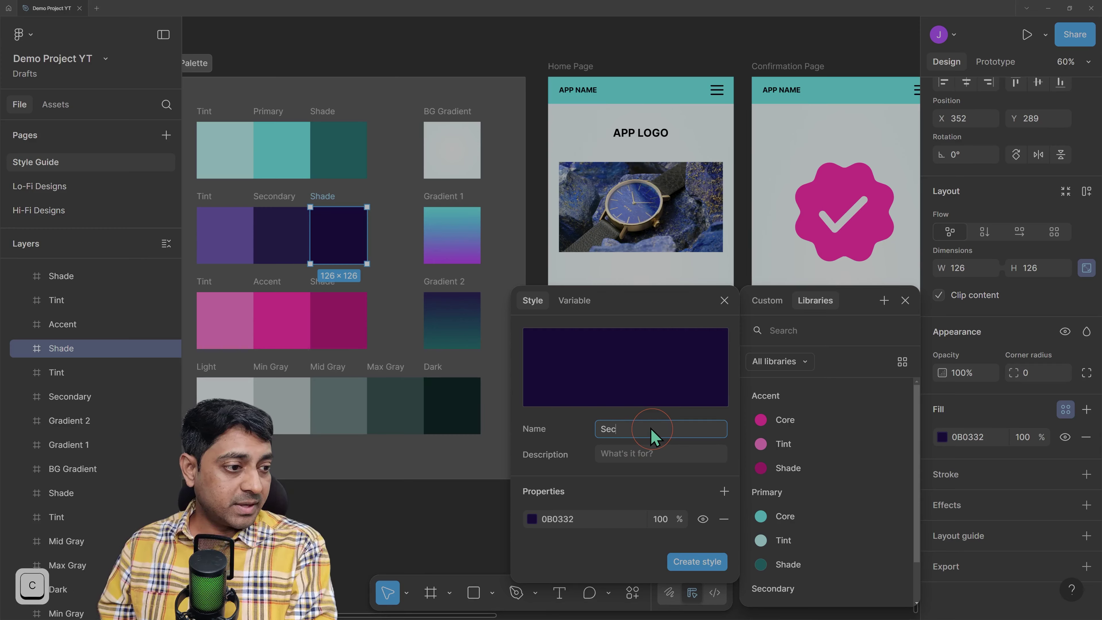
type("ondary / ")
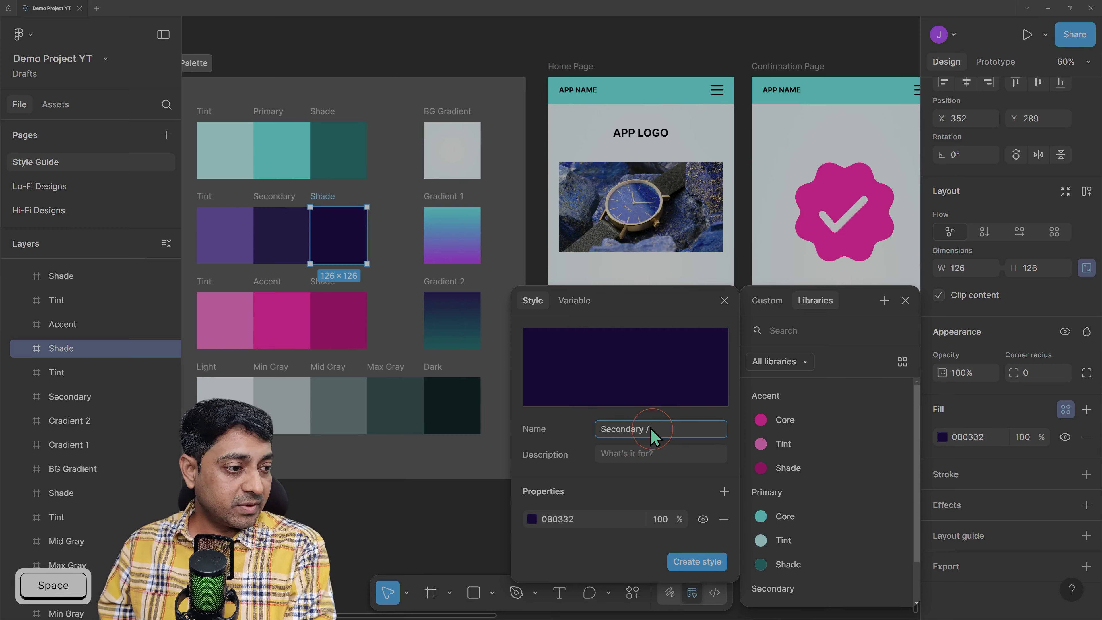
type("Shade")
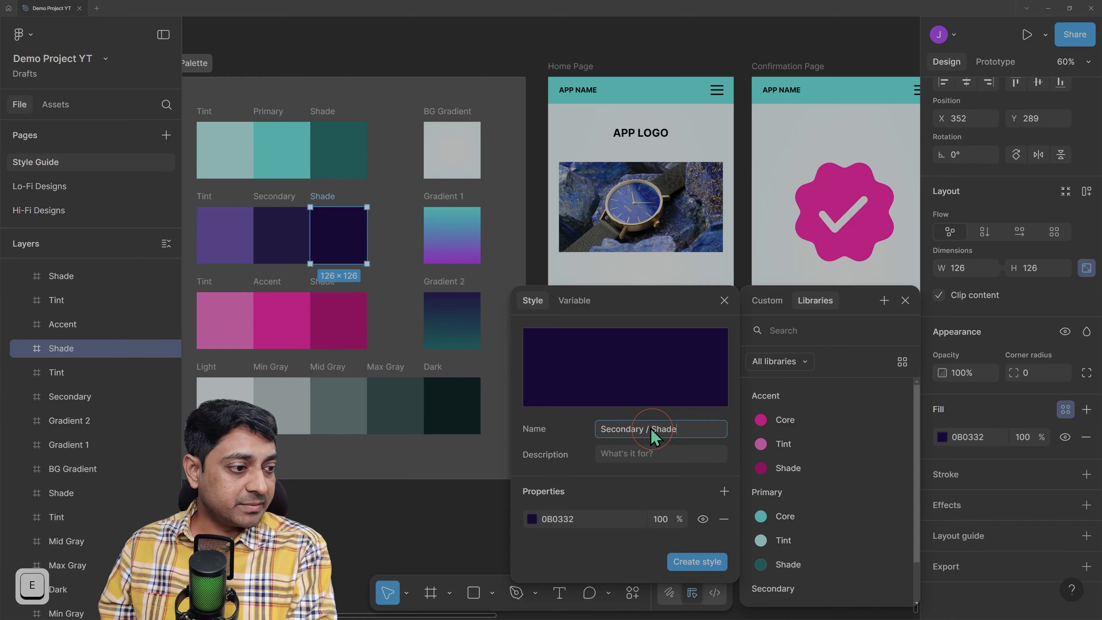
key("Return")
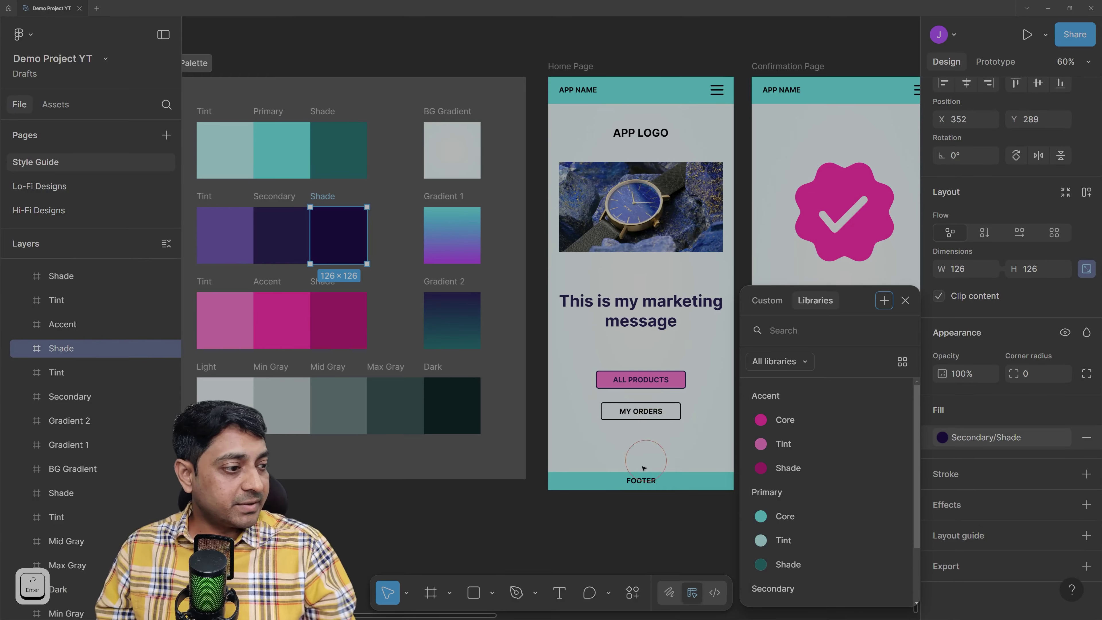
Deselect the swatch and expand the Primary and Accent folders in the color style list to view their styles
left_click(621, 524)
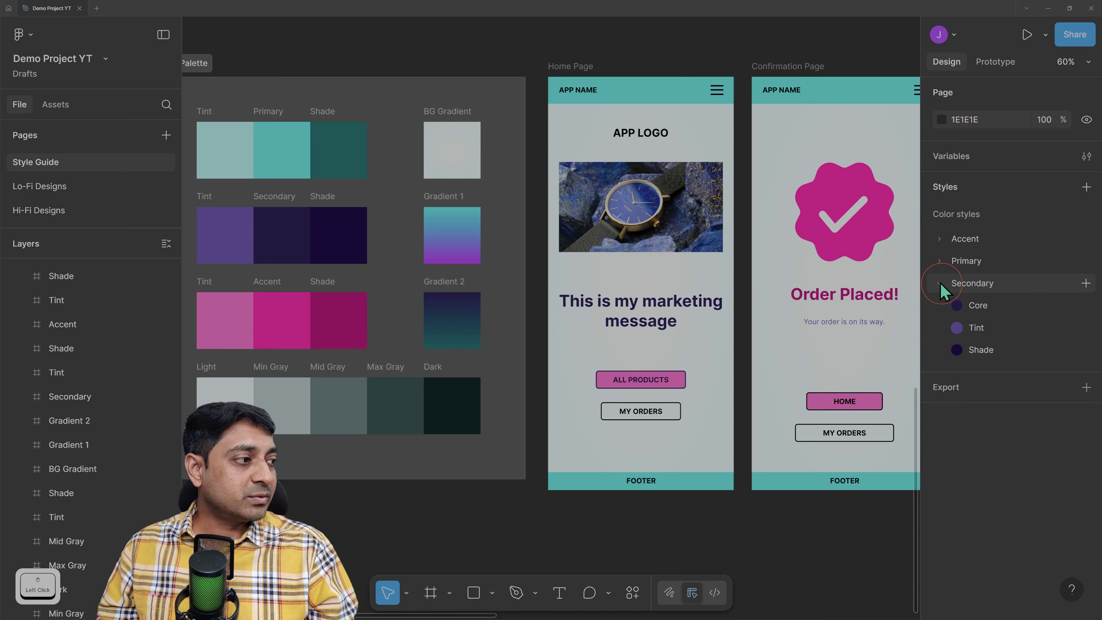
left_click(941, 260)
left_click(941, 238)
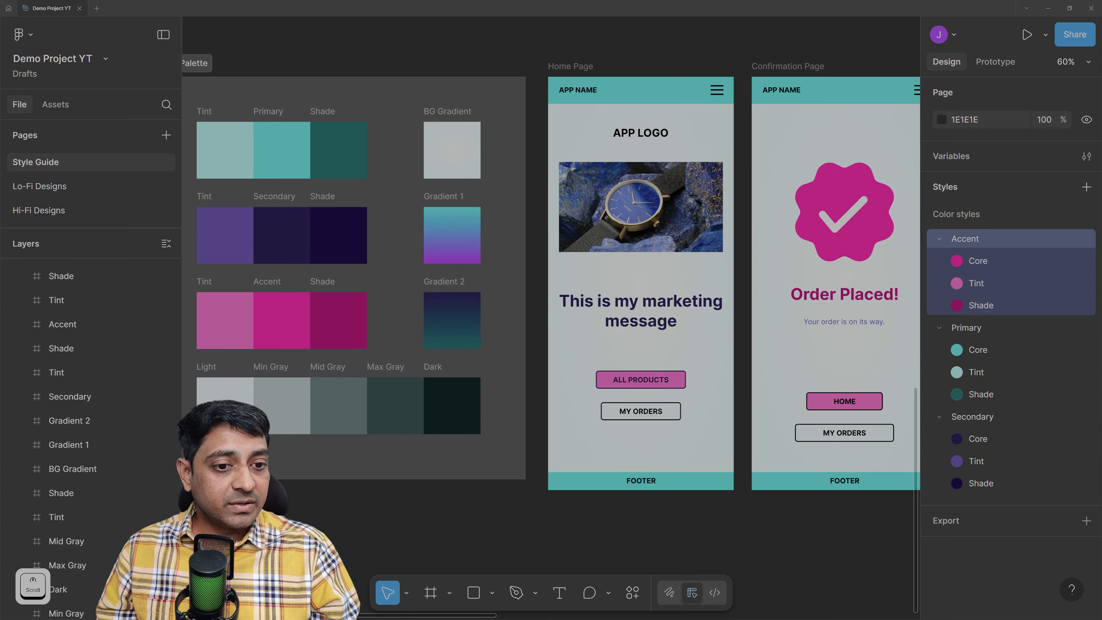
Create a color style named Grays / Light from the fill of the palette's Light swatch and check it in the style list
left_click_drag(193, 508, 514, 366)
left_click(212, 370)
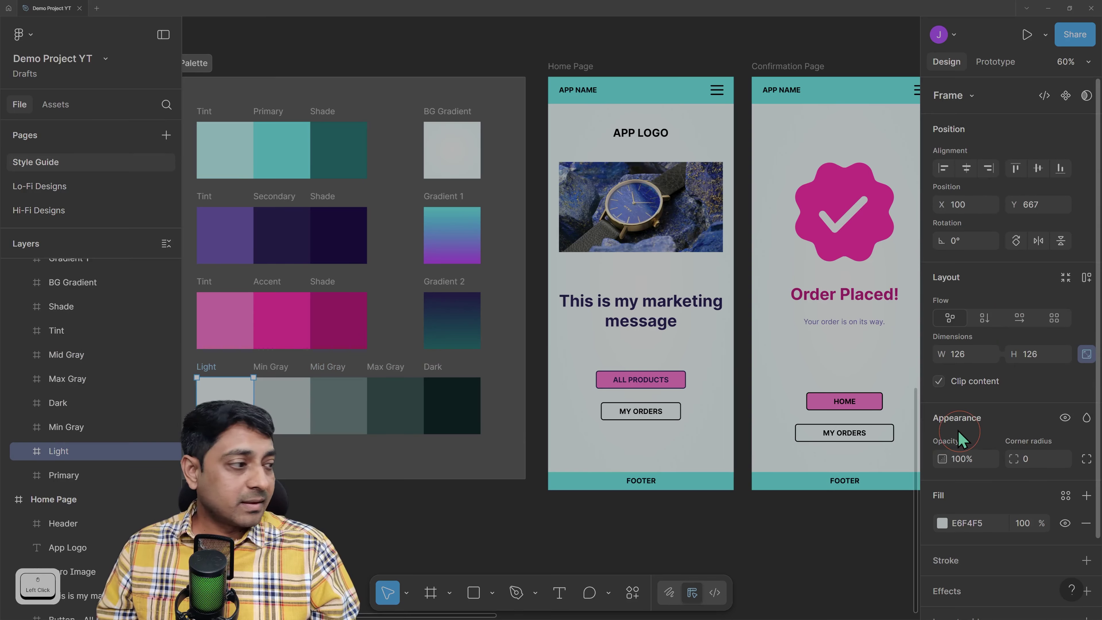
scroll(962, 434, "down", 2)
left_click(1066, 412)
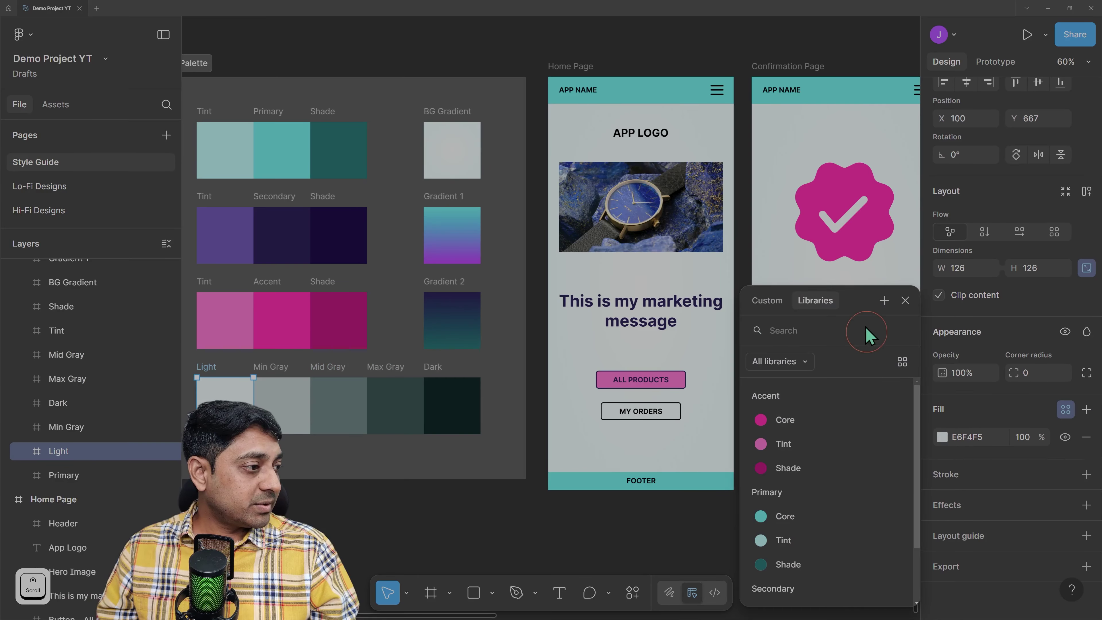
left_click(884, 301)
left_click(649, 430)
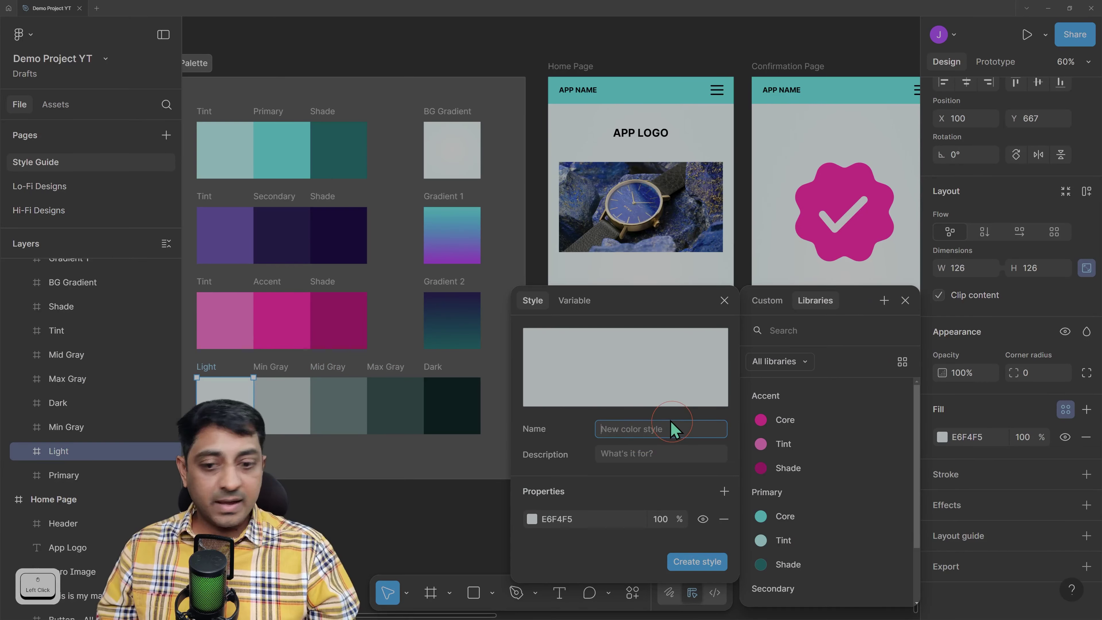
type("Light")
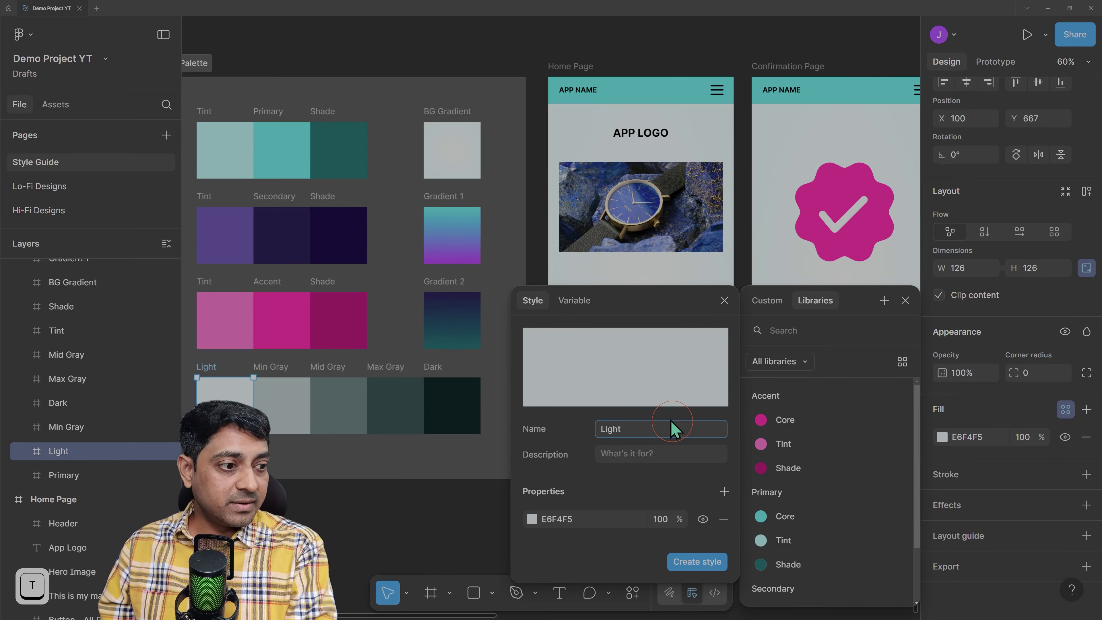
key("Home")
type("Grays ")
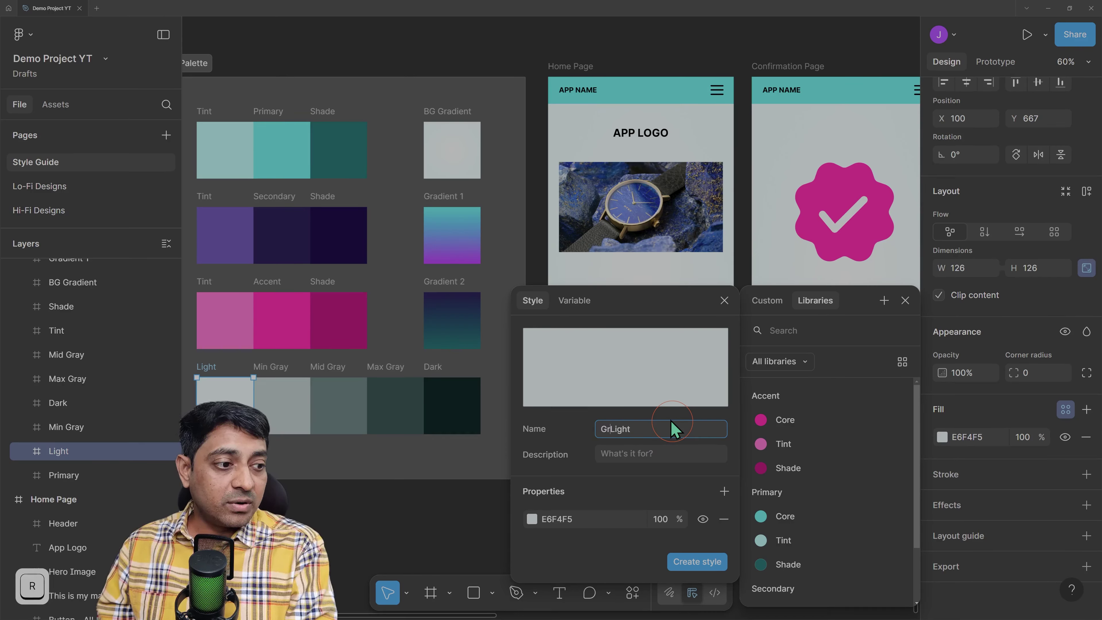
type("/")
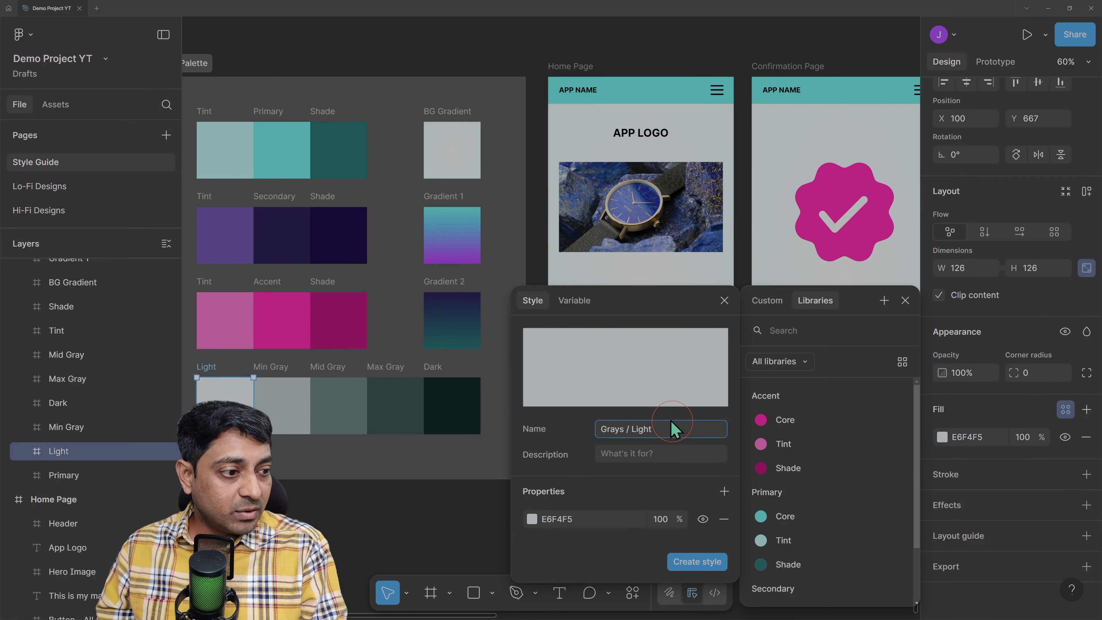
key("Return")
left_click(644, 501)
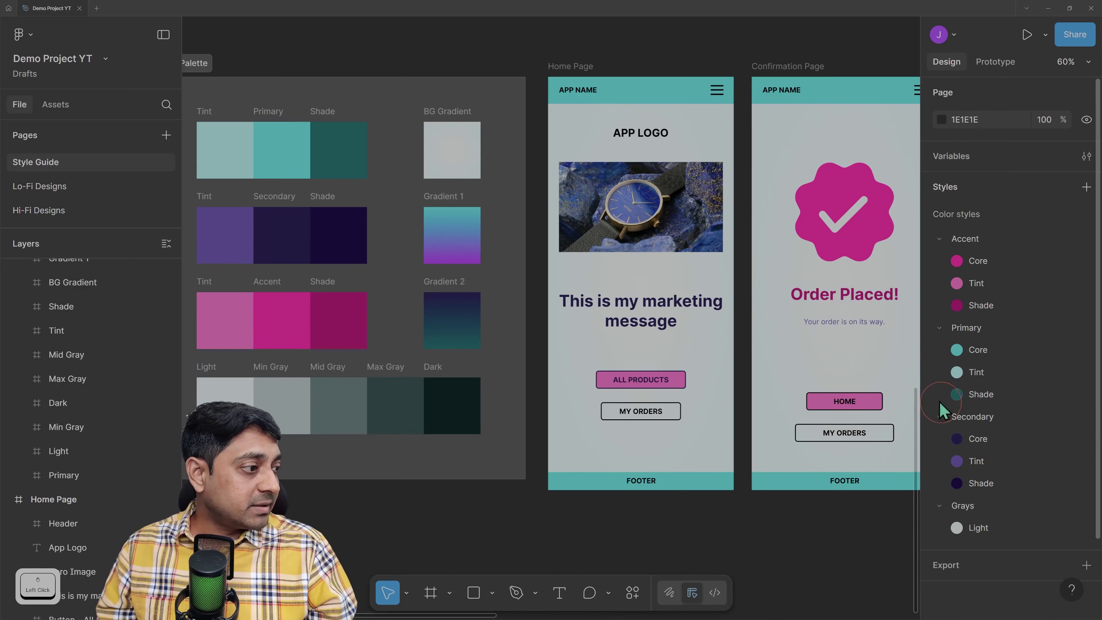
scroll(960, 469, "down", 2)
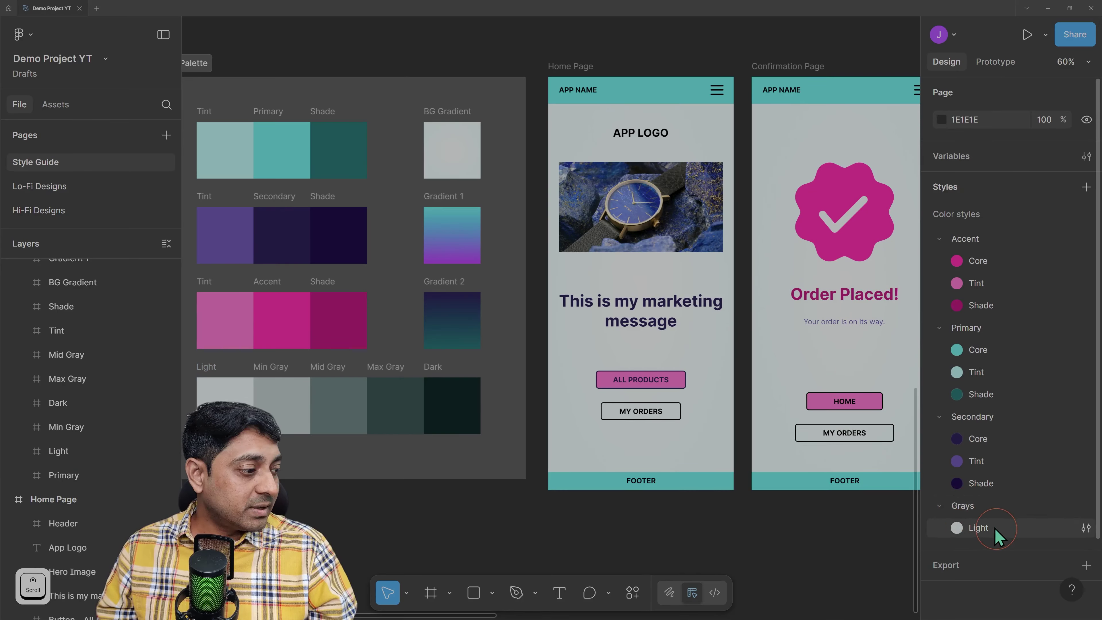
Create a color style named Min Gray, without a folder prefix, from the fill of the palette's Min Gray swatch
left_click(299, 415)
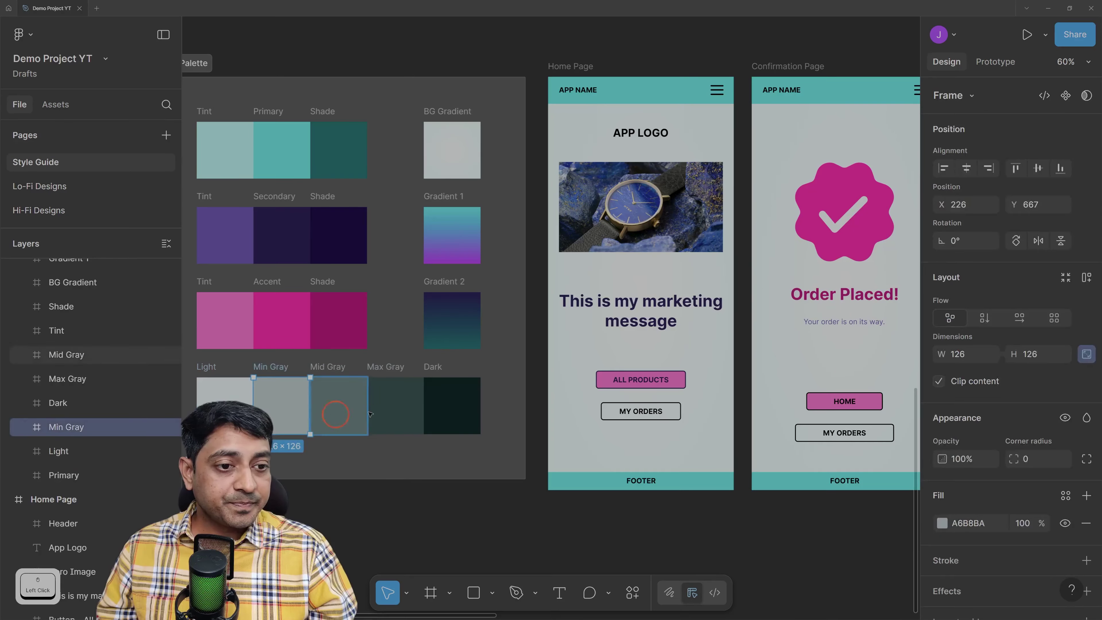
scroll(1055, 434, "down", 3)
left_click(1065, 410)
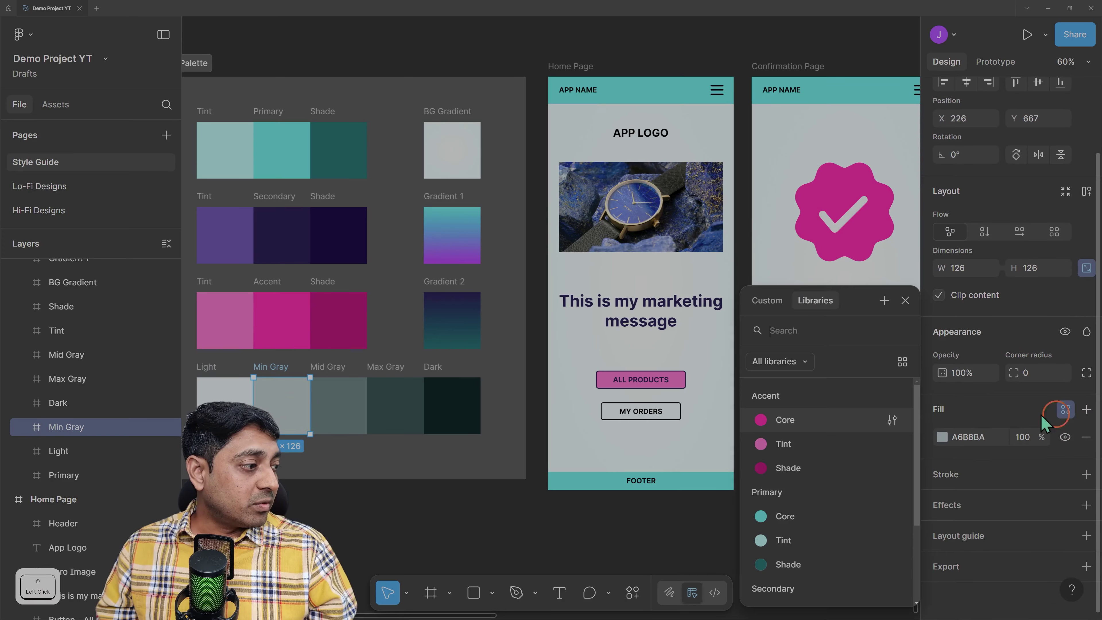
left_click(886, 299)
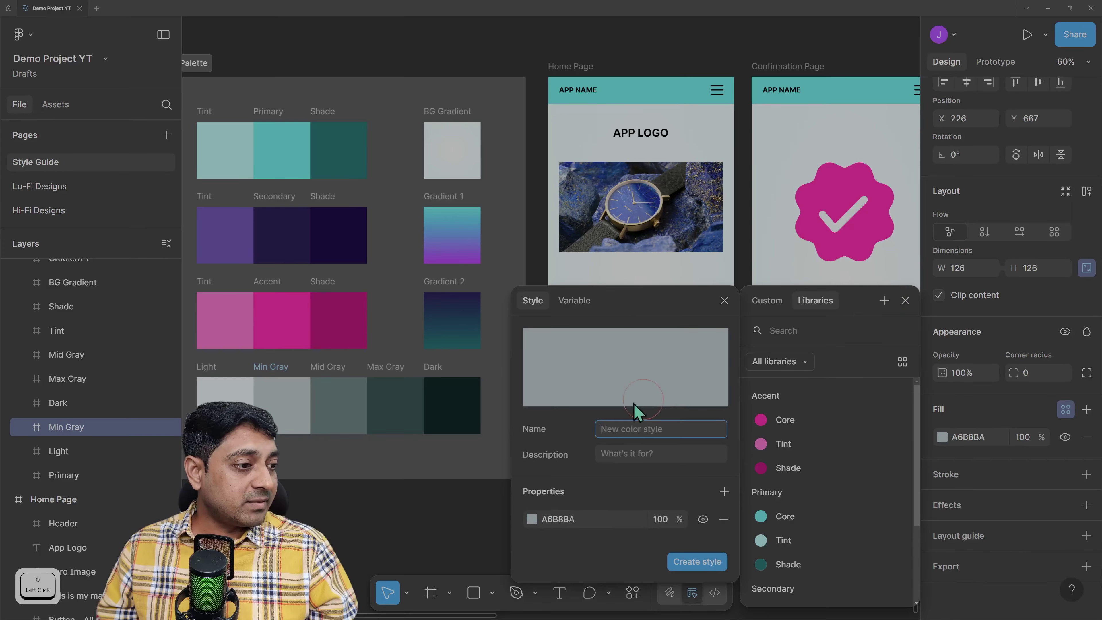
left_click(624, 434)
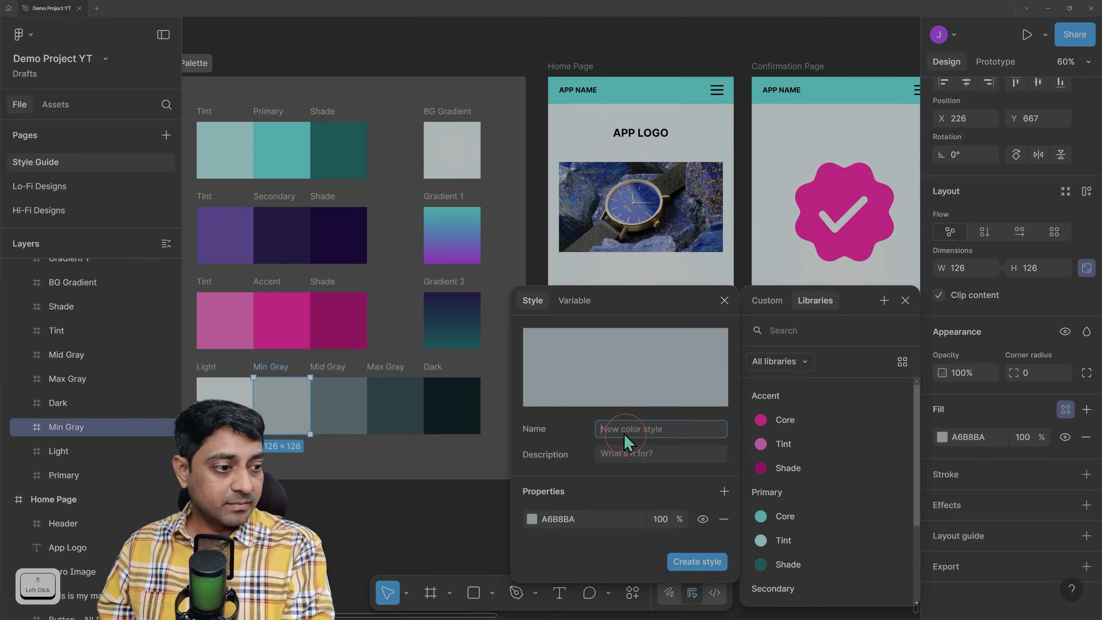
type("Min")
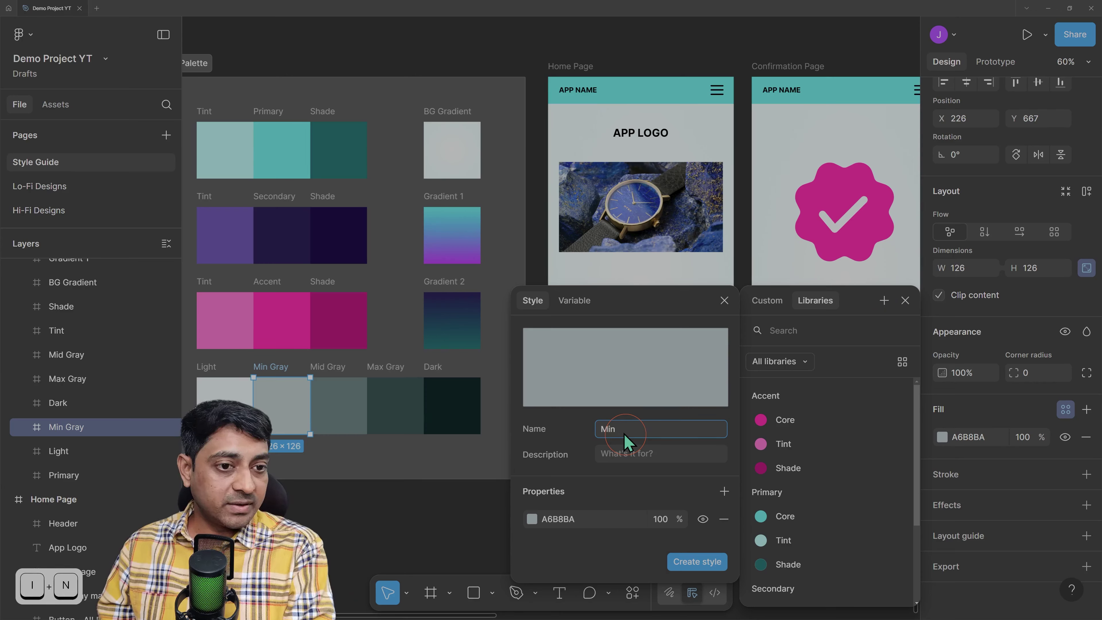
type(" Grah")
key("BackSpace")
key("BackSpace")
key("BackSpace")
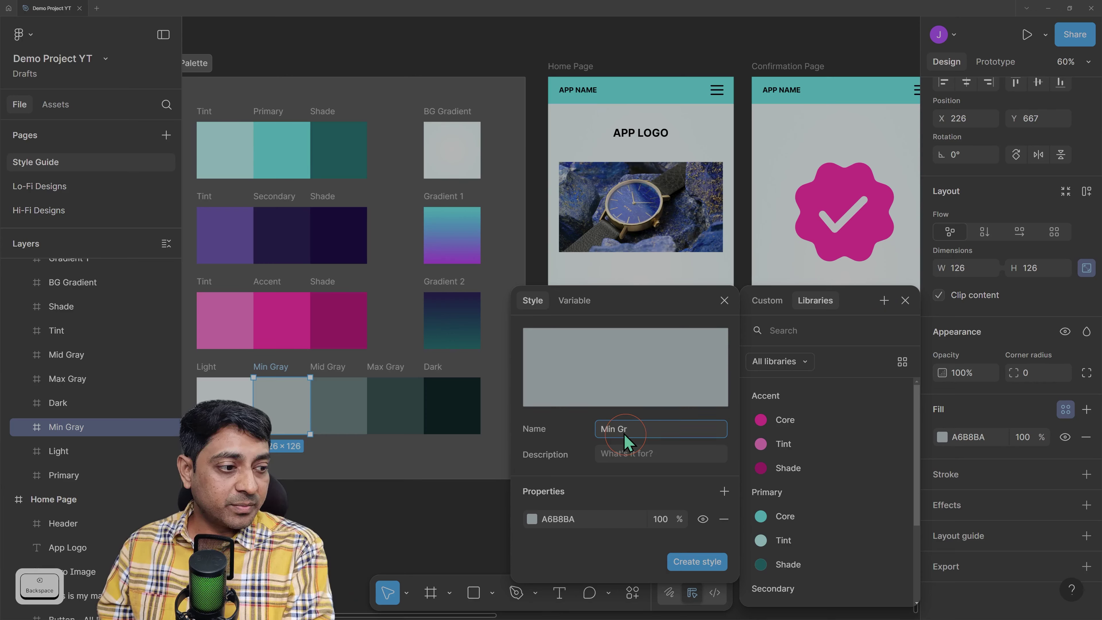
type("ay")
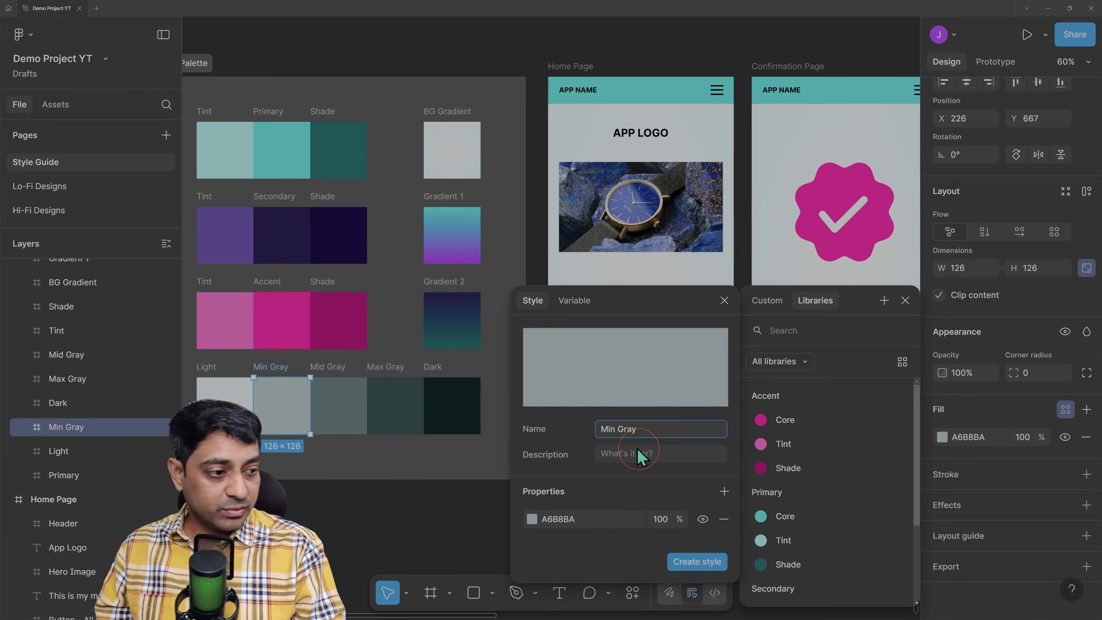
key("Return")
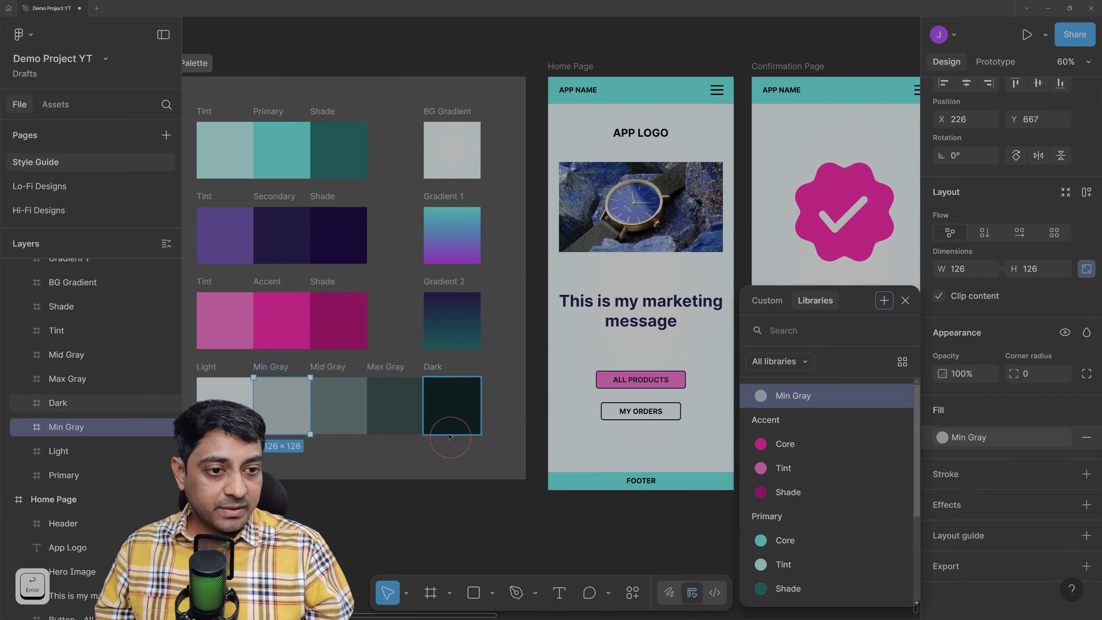
Create a color style named Mid Gray from the fill of the palette's Mid Gray swatch
left_click(339, 406)
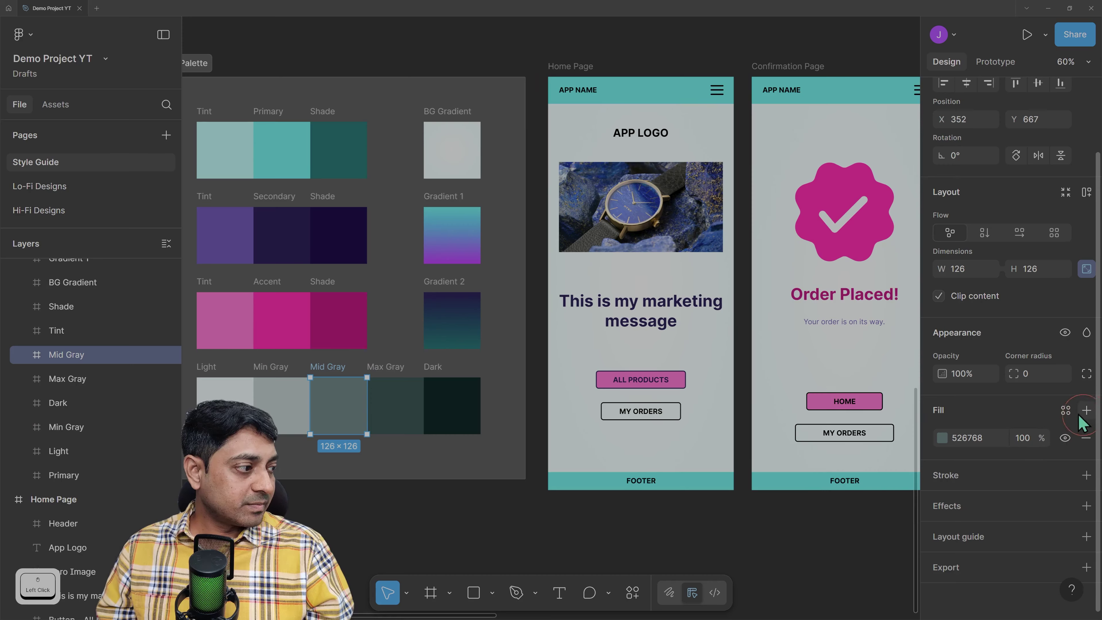
left_click(1066, 410)
left_click(885, 300)
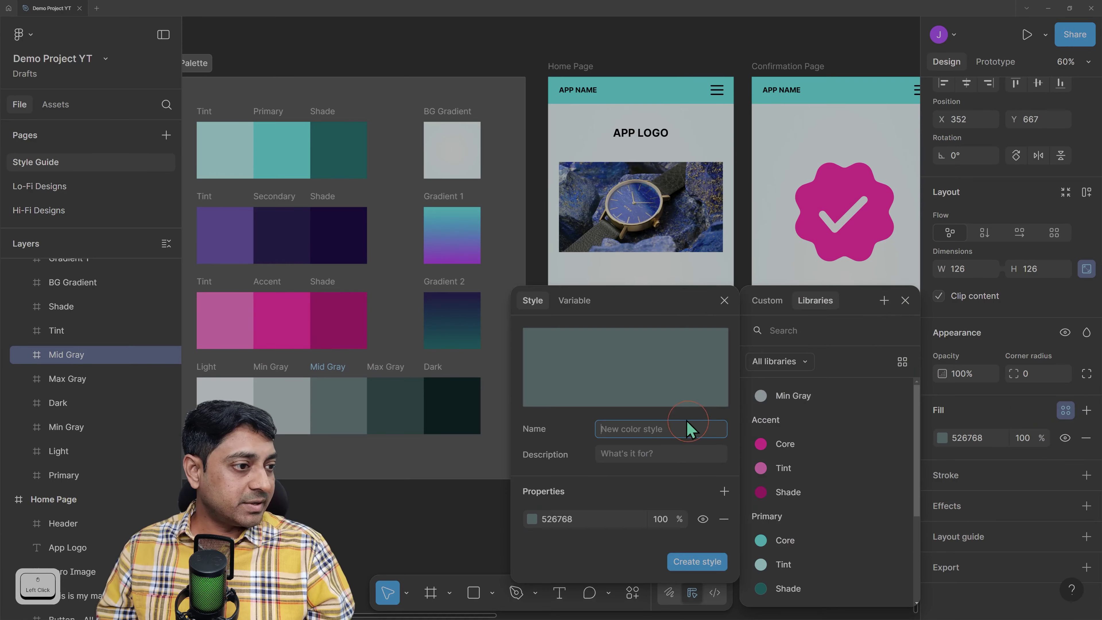
type("Mid")
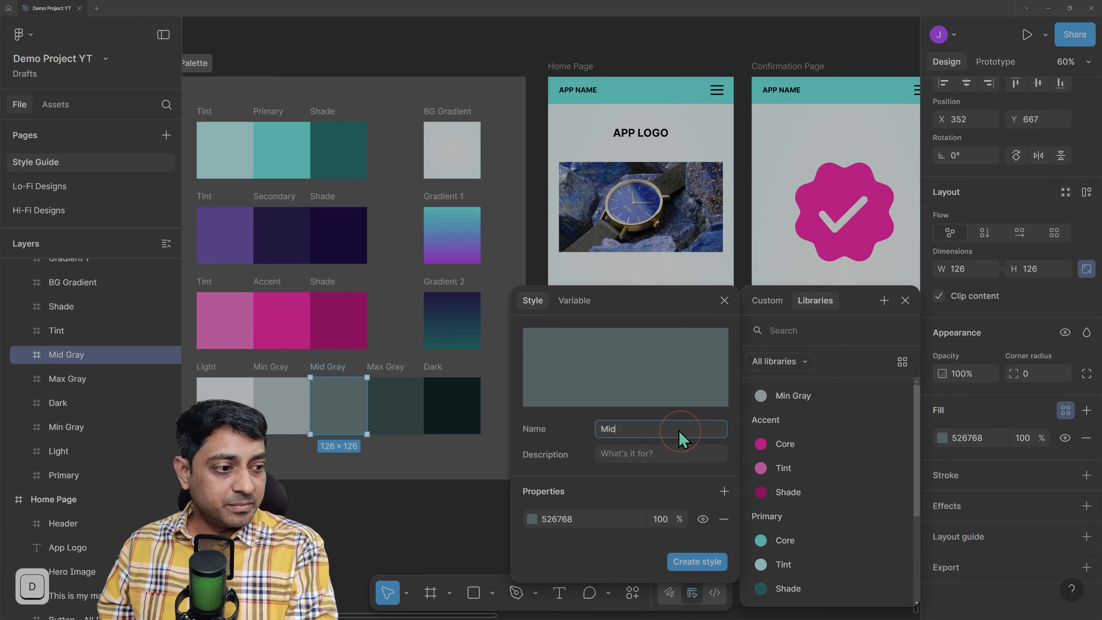
type(" Gray")
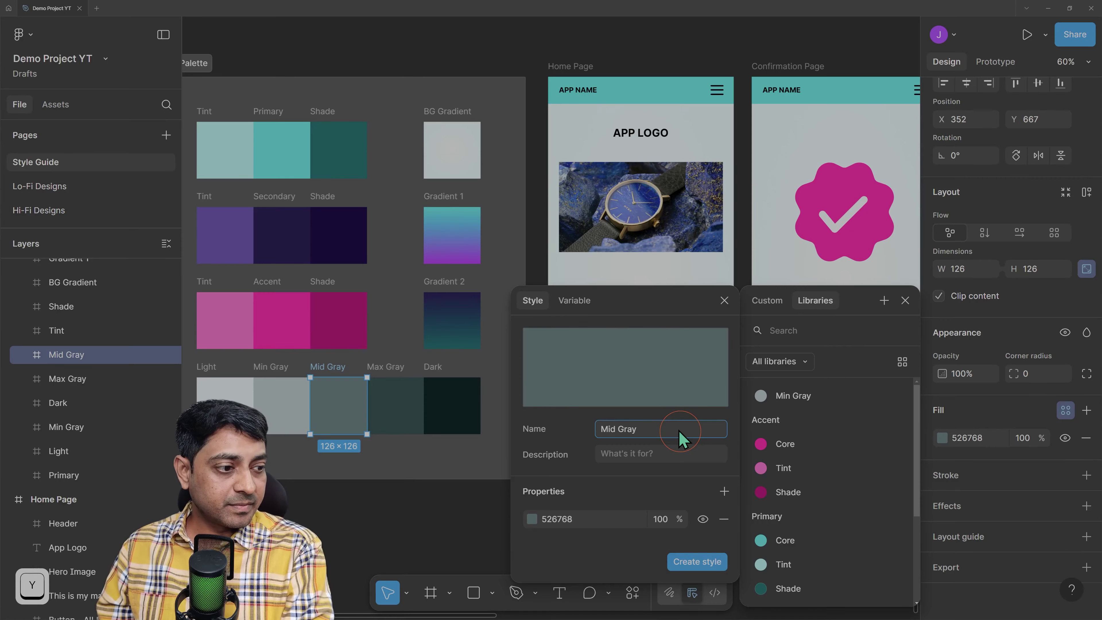
key("Return")
Create a color style named Max Gray from the fill of the palette's Max Gray swatch
left_click(395, 405)
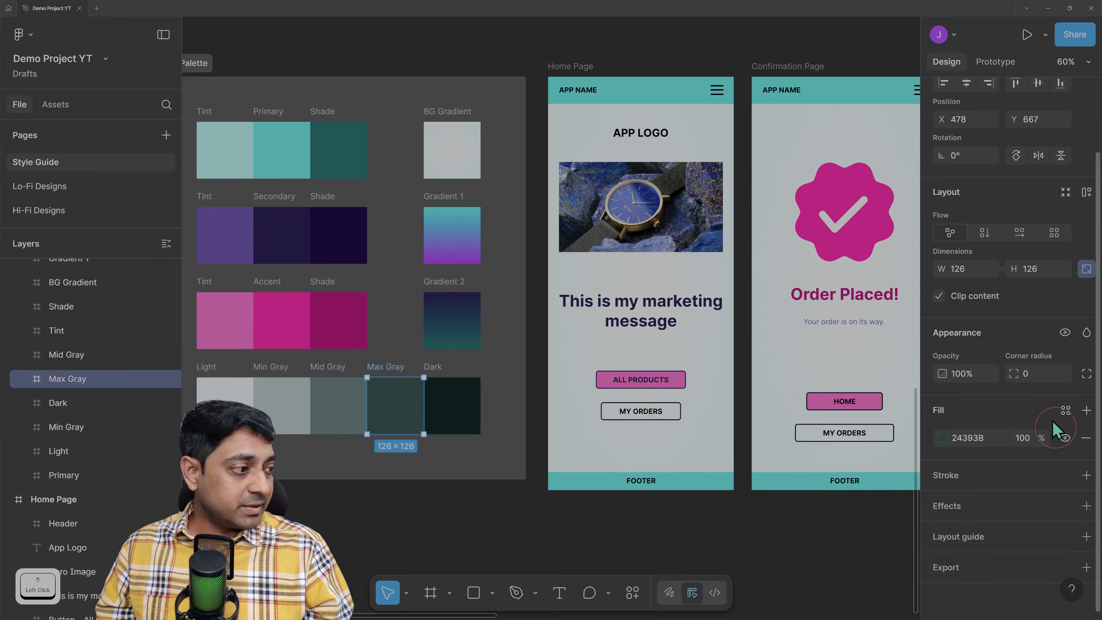
left_click(1066, 410)
left_click(884, 300)
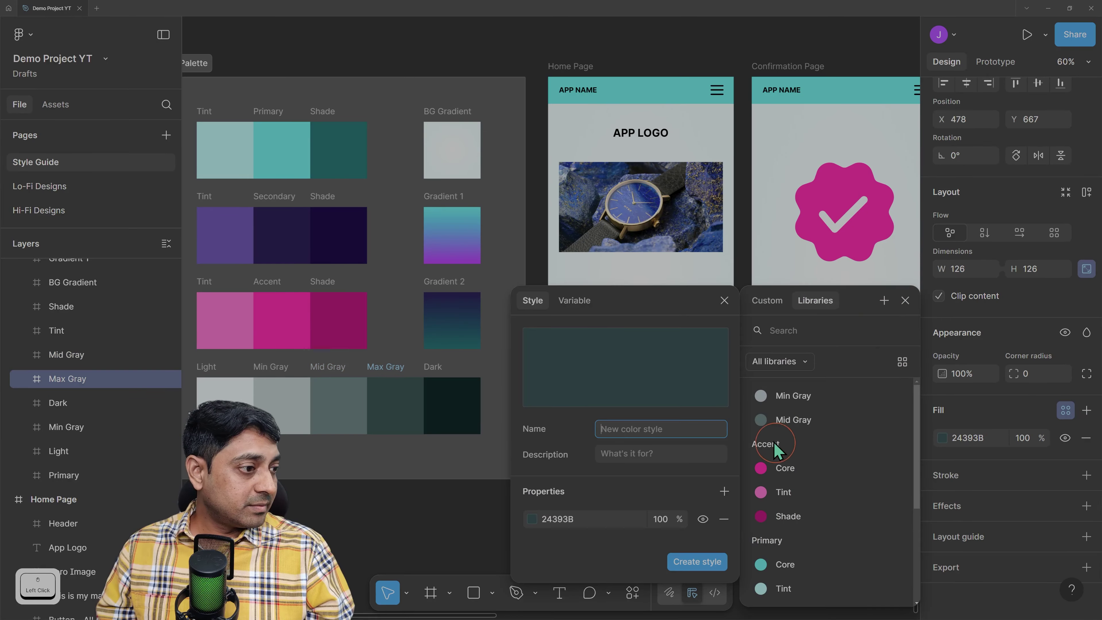
type("Max")
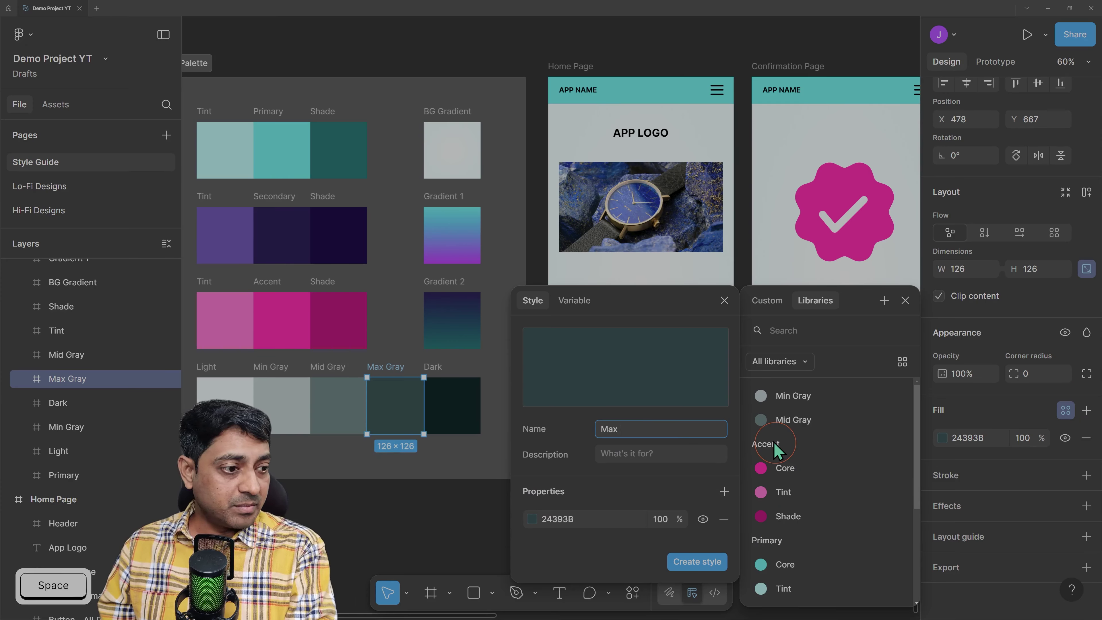
type(" Gray")
key("Return")
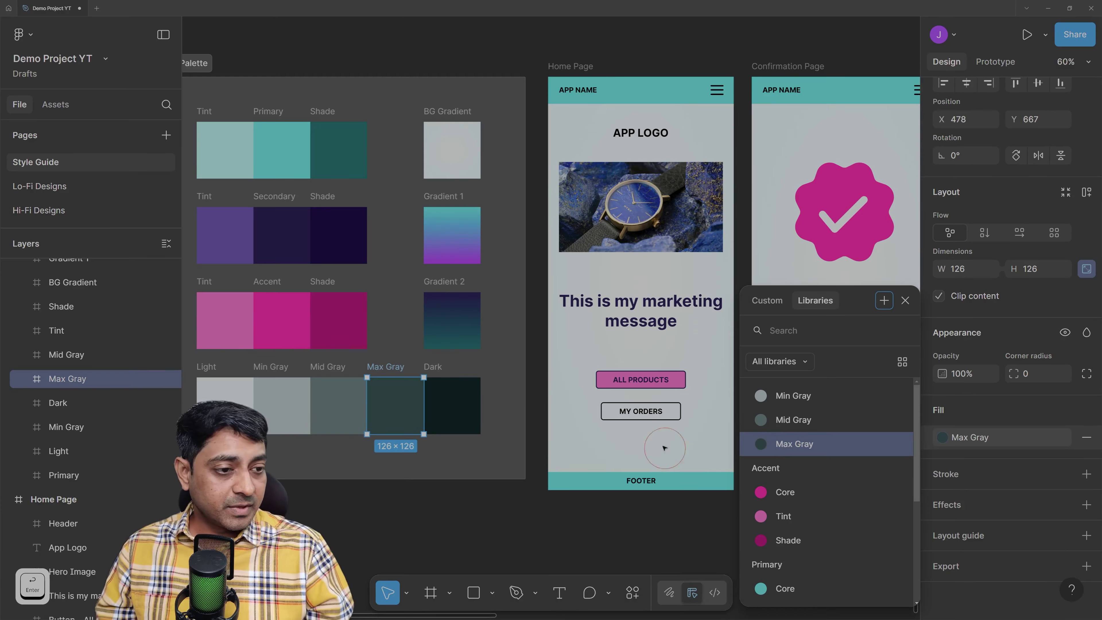
Create a color style named Dark from the fill of the palette's Dark swatch
left_click(454, 404)
left_click(1066, 410)
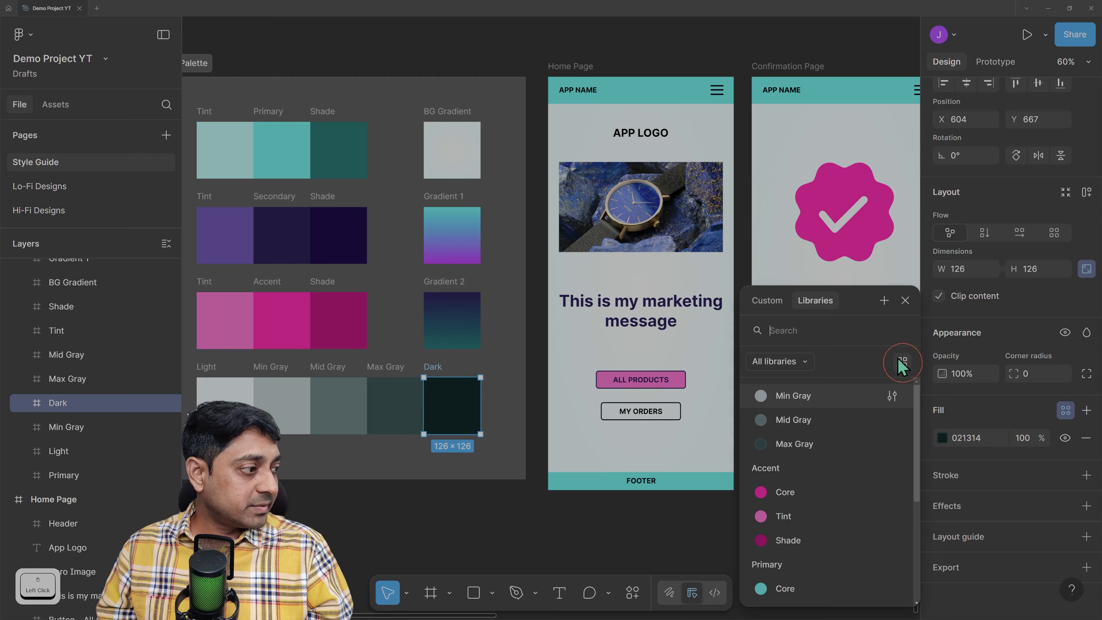
left_click(884, 300)
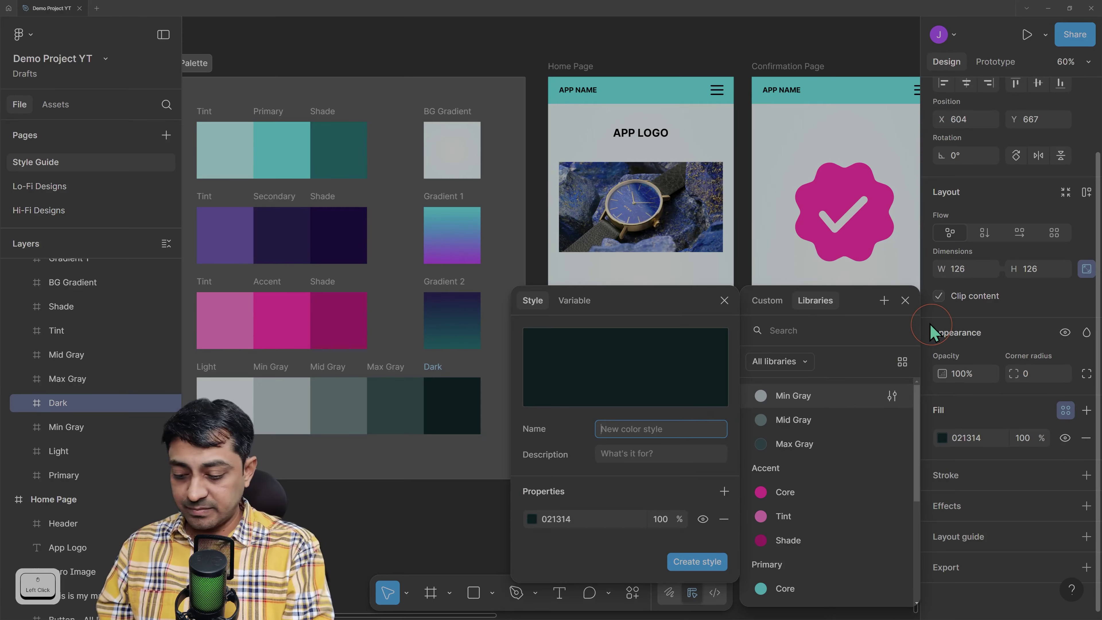
type("Dark")
key("Return")
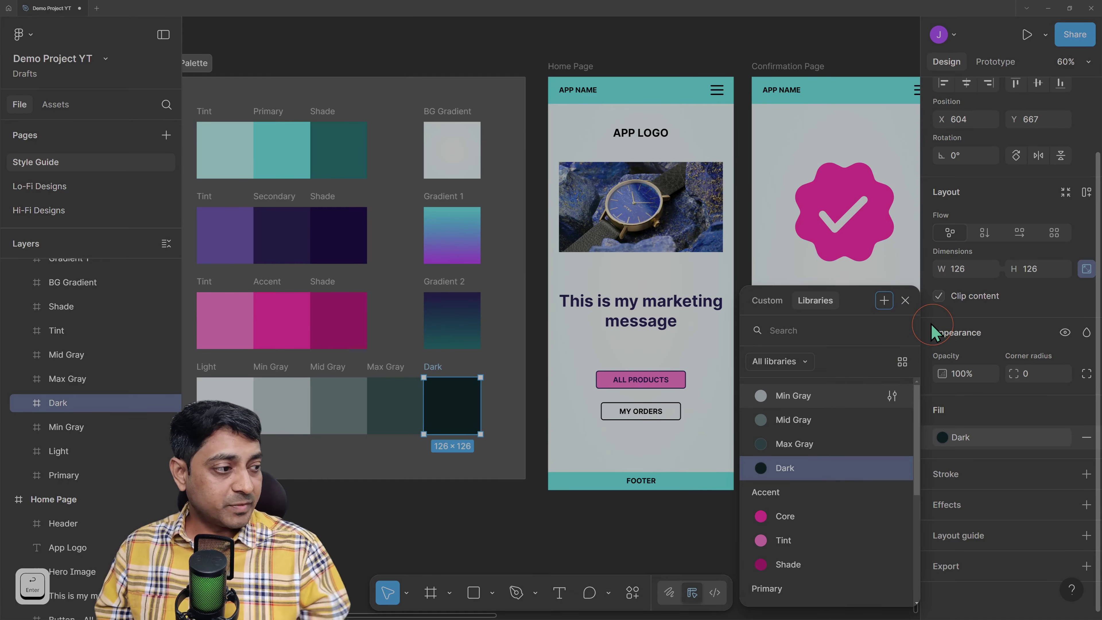
Move the Min Gray, Mid Gray, Max Gray and Dark color styles together into the Grays folder, below Light
left_click(652, 513)
scroll(1044, 408, "down", 2)
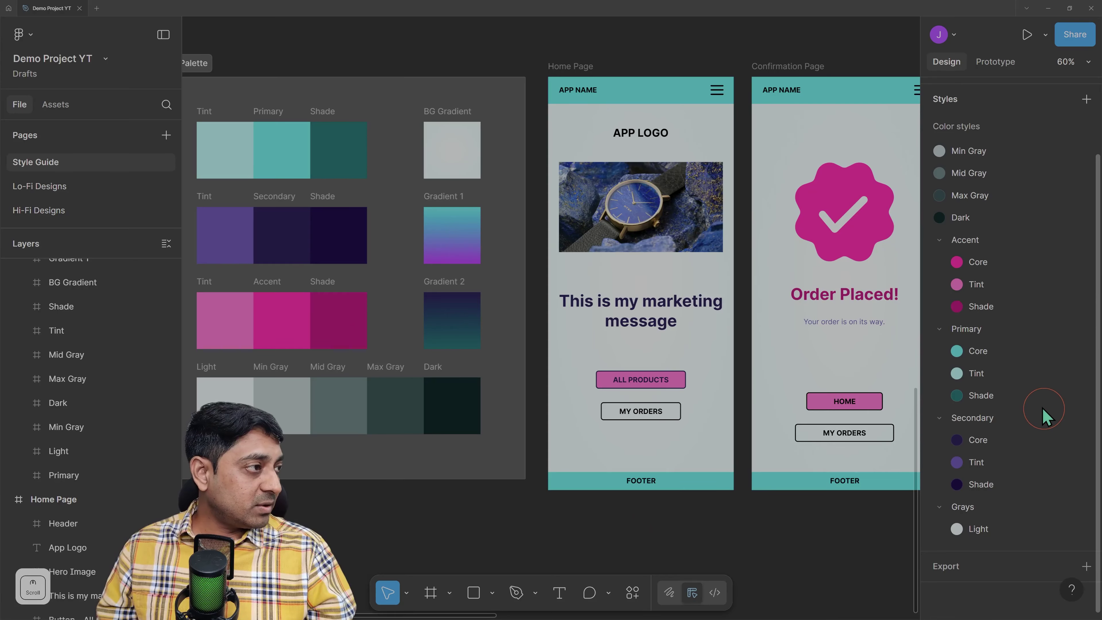
scroll(1044, 408, "up", 2)
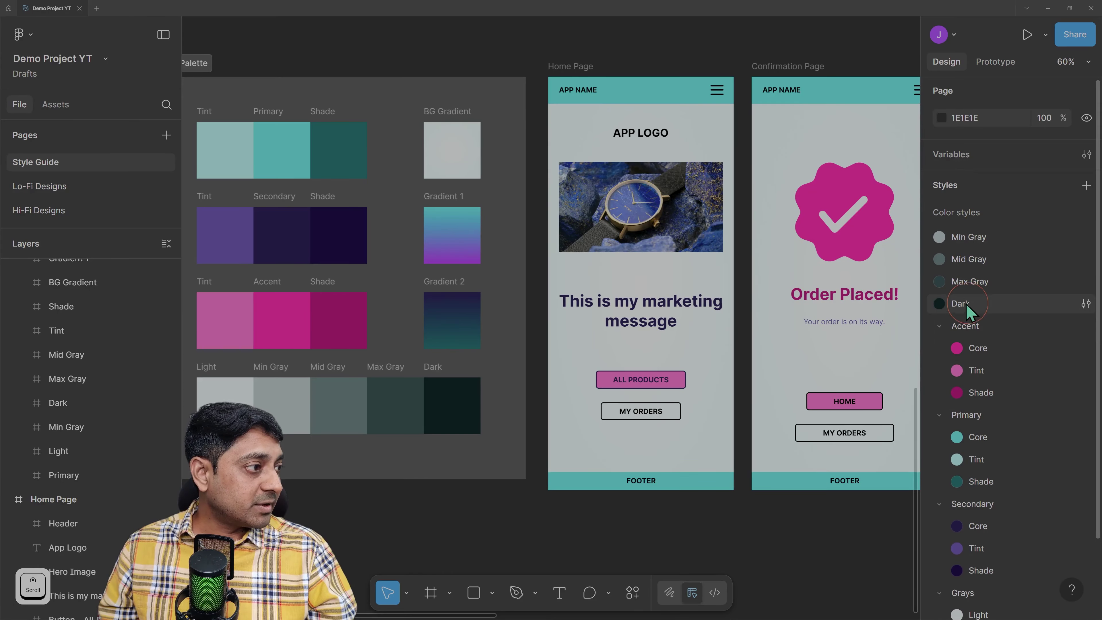
scroll(966, 304, "down", 2)
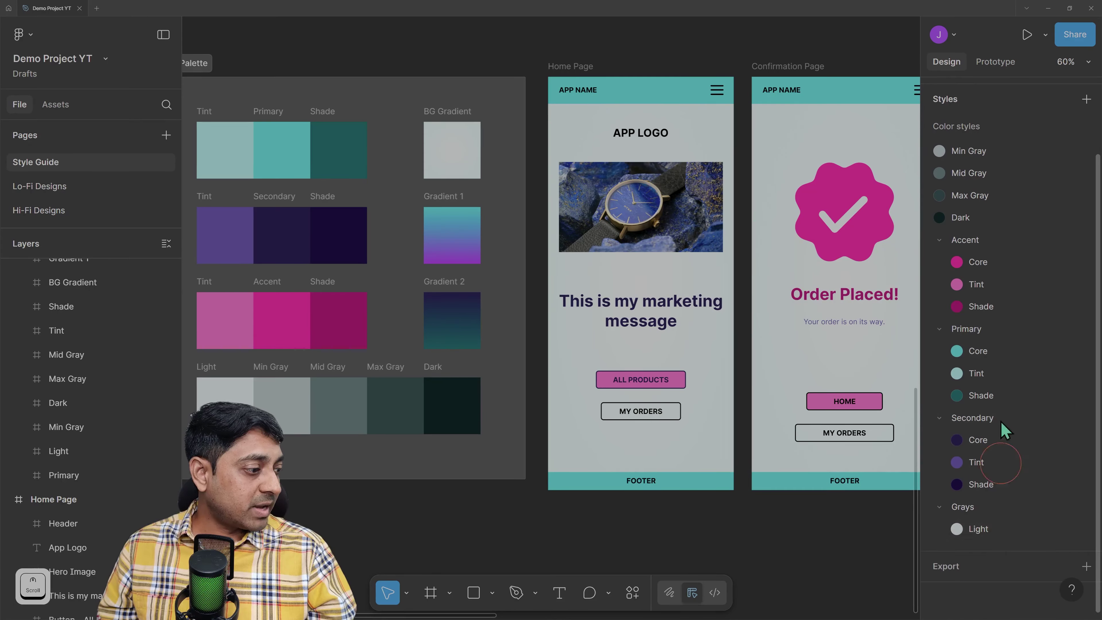
left_click(969, 152)
left_click(962, 219, "shift")
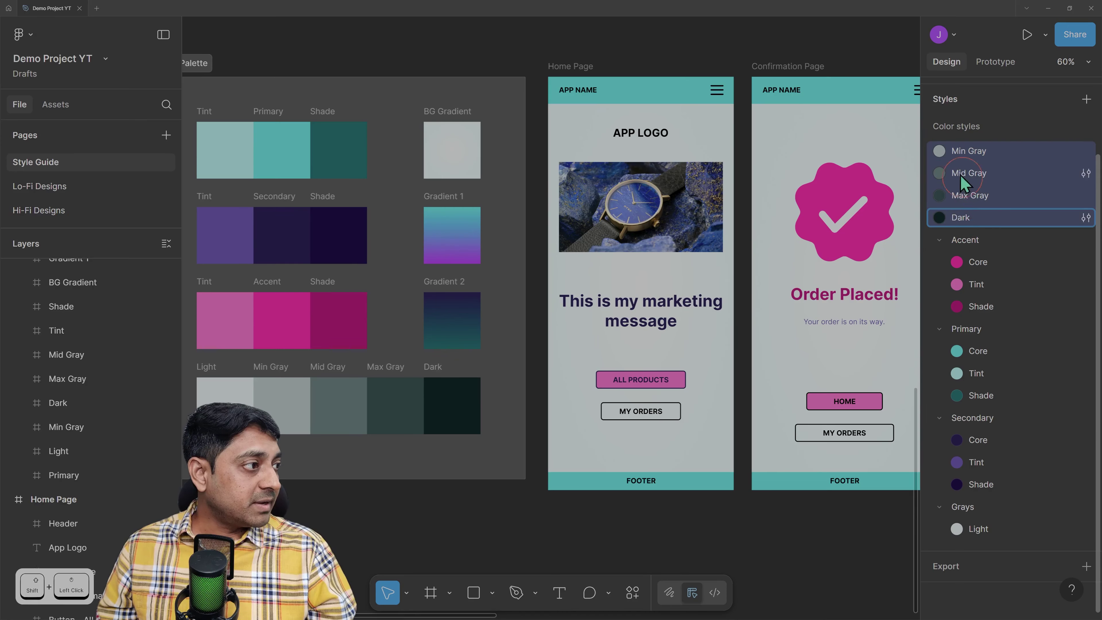
left_click(968, 176)
left_click_drag(1012, 377, 999, 541)
scroll(1002, 485, "down", 2)
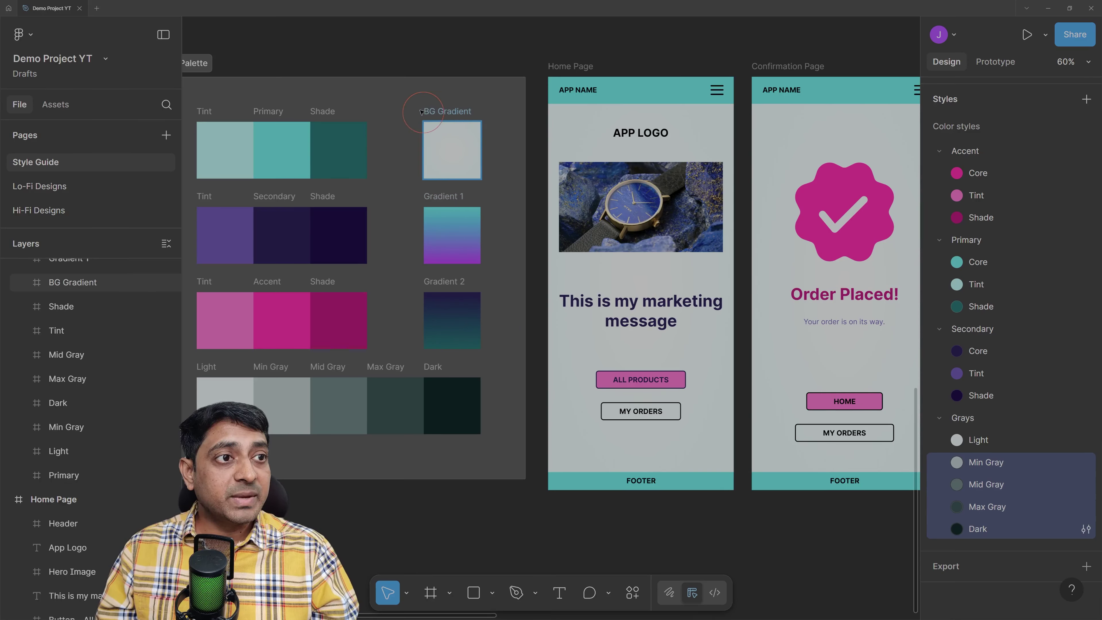
Create a color style named Gradients / Background from the BG Gradient swatch's radial fill and check it in the style list
left_click(441, 111)
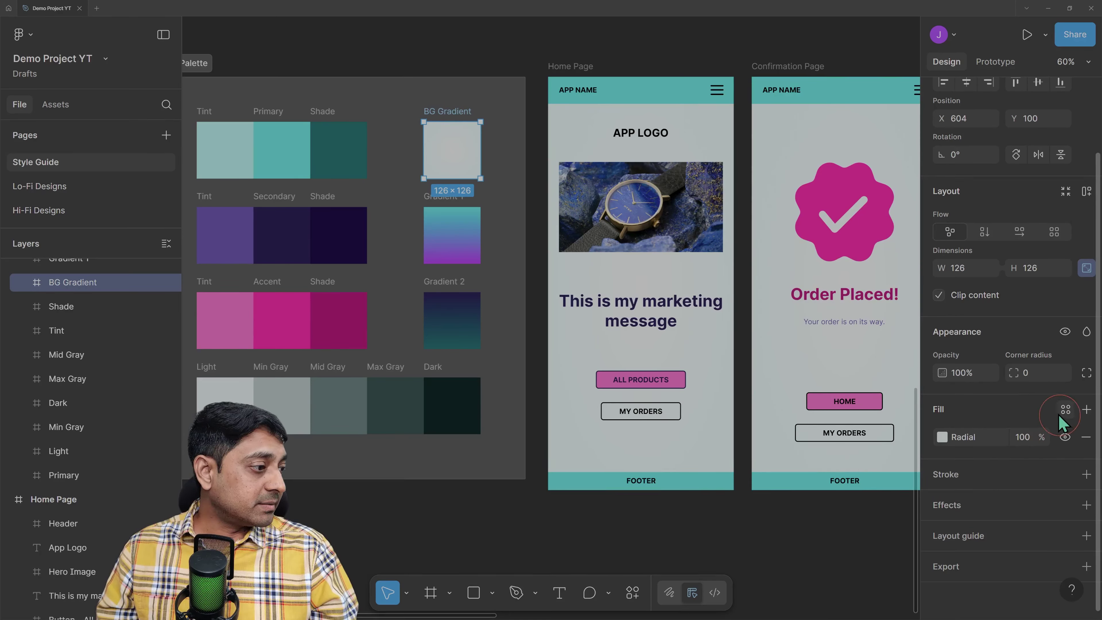
left_click(1066, 409)
left_click(885, 301)
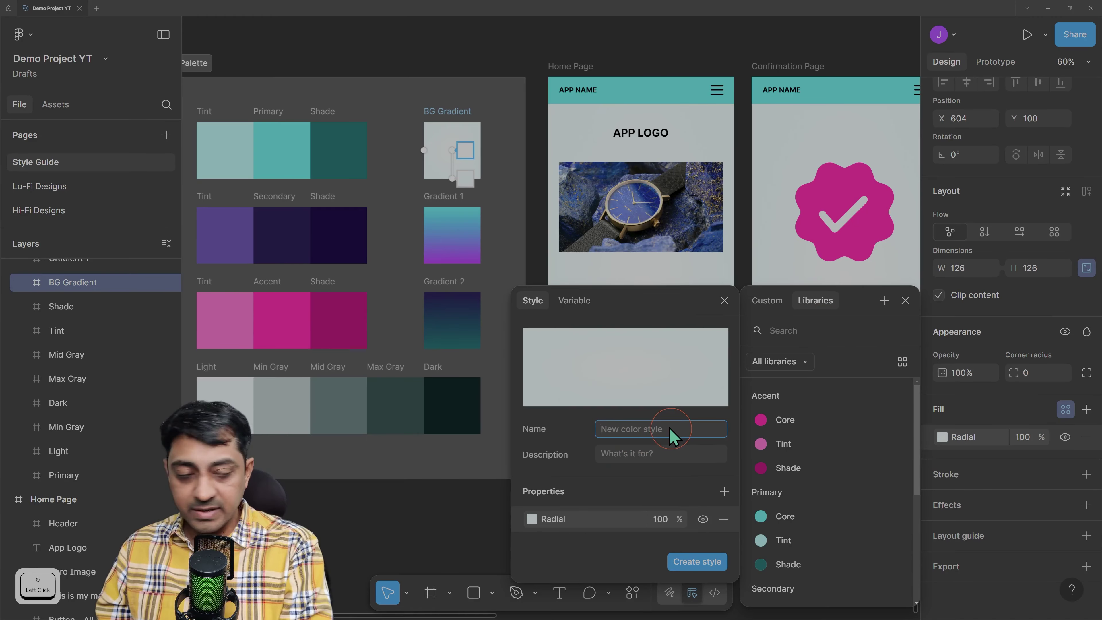
type("Gra")
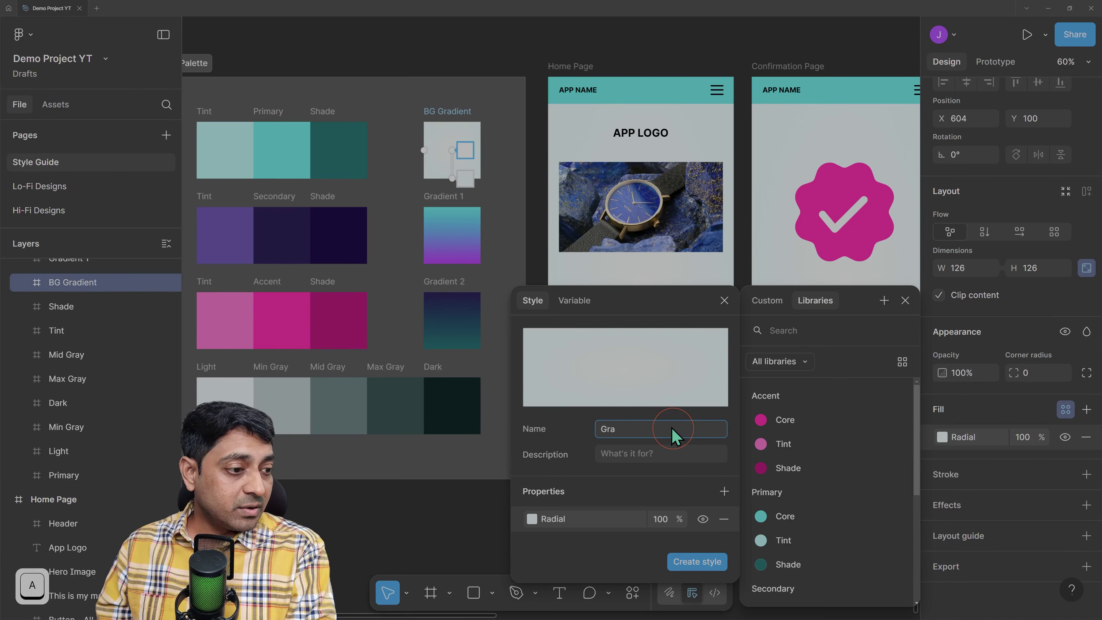
type("dients")
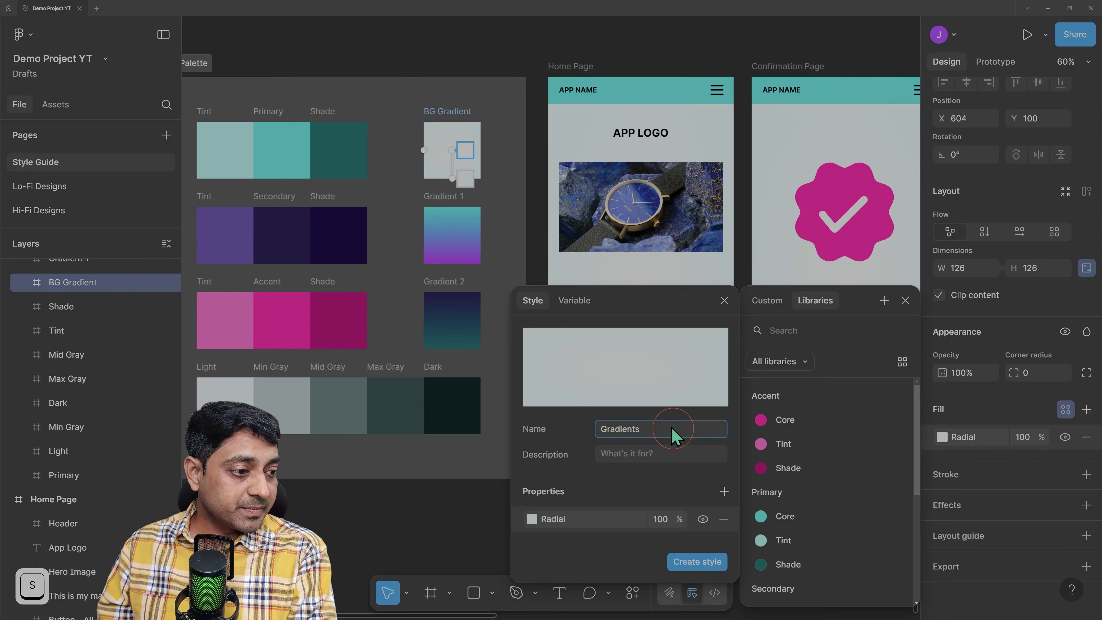
type(" / ")
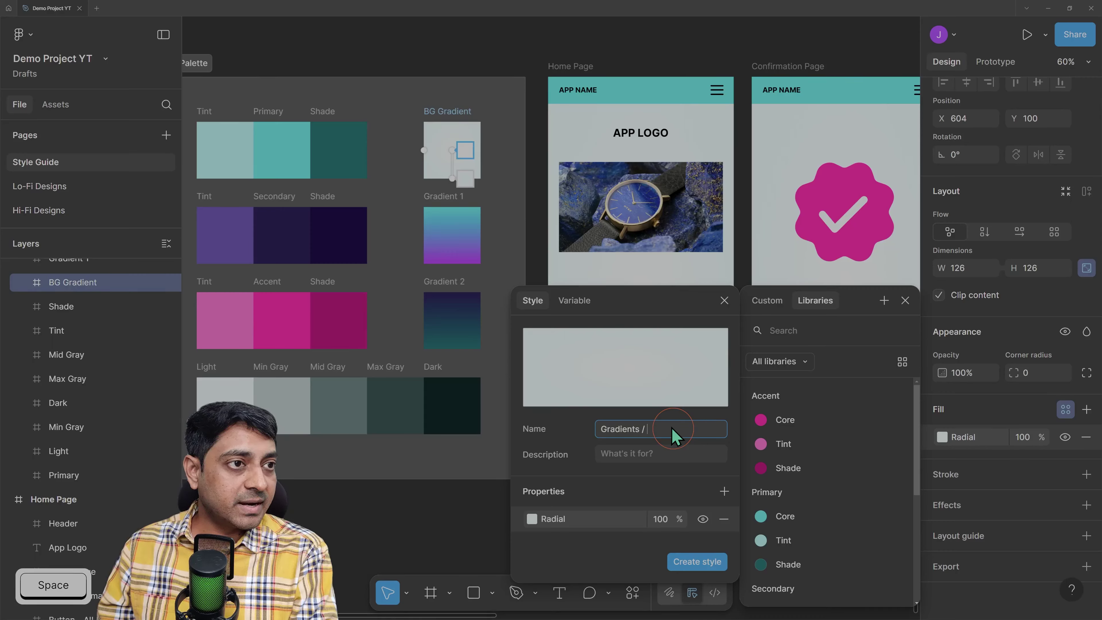
type("Background")
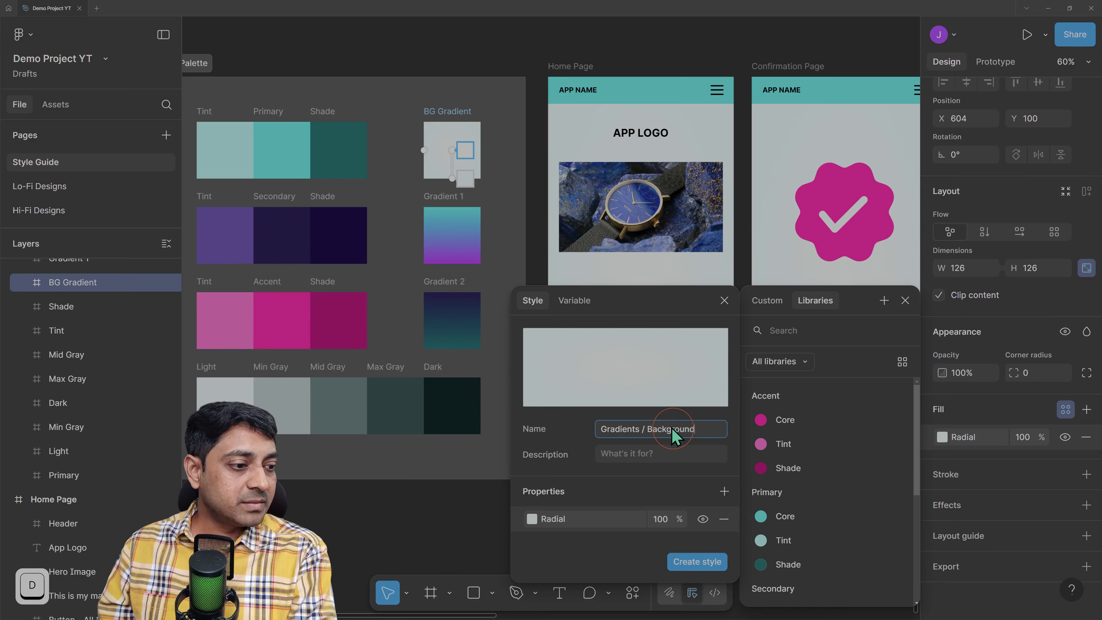
key("Return")
left_click(612, 545)
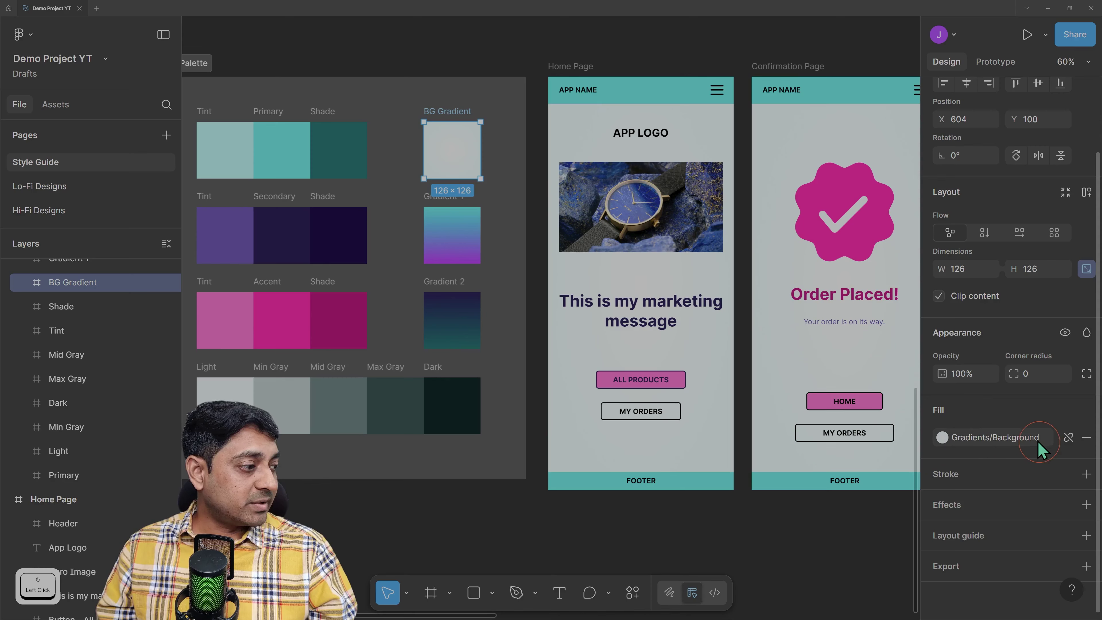
left_click(828, 517)
scroll(984, 470, "down", 2)
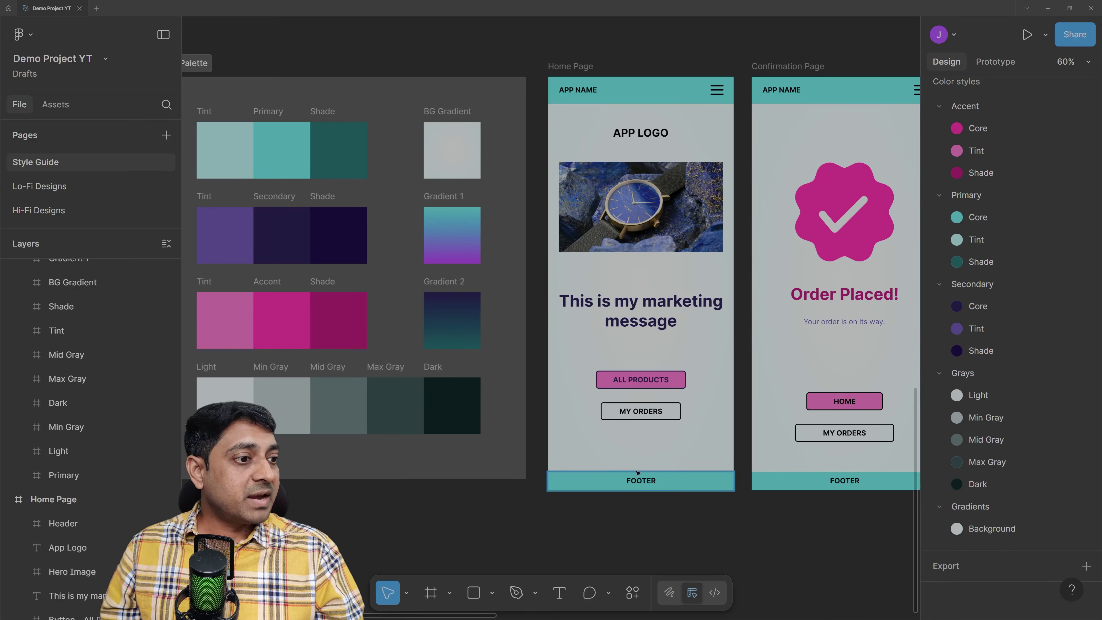
Edit the Background gradient style so the 100% stop of its radial fill becomes the stronger teal 6AE1E8
scroll(827, 195, "right", 3)
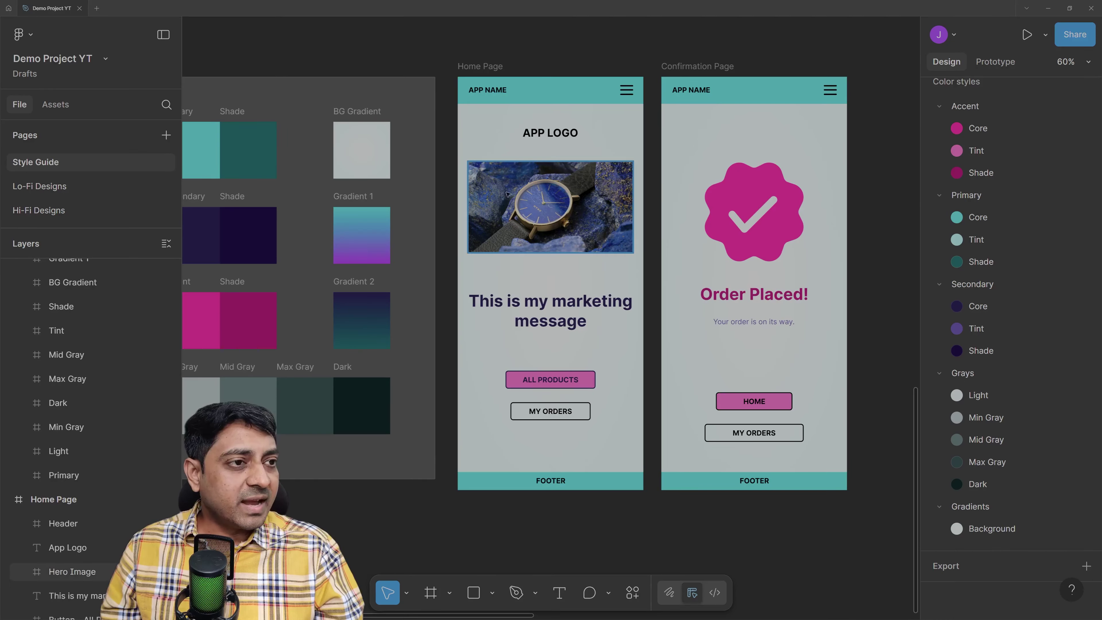
scroll(754, 189, "up", 2)
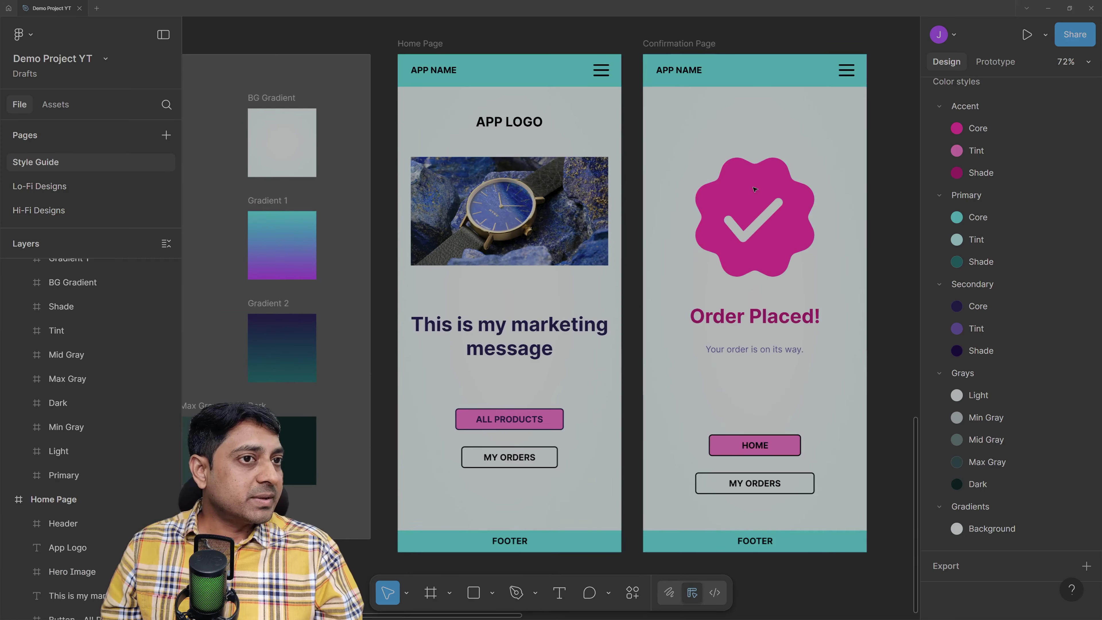
scroll(868, 278, "right", 3)
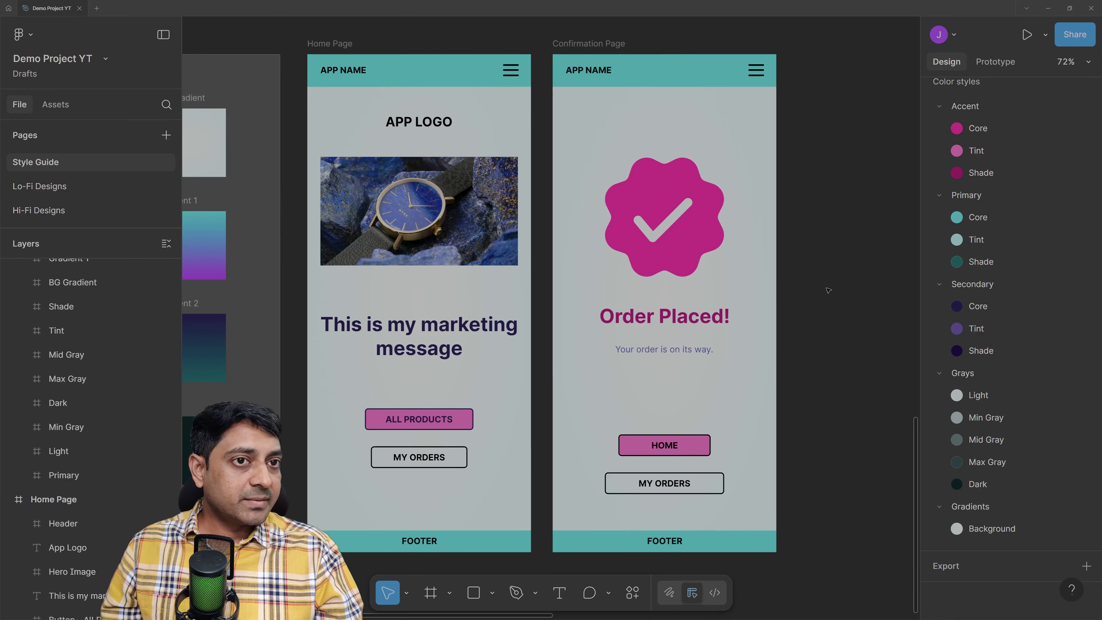
key("space")
left_click_drag(825, 259, 854, 257)
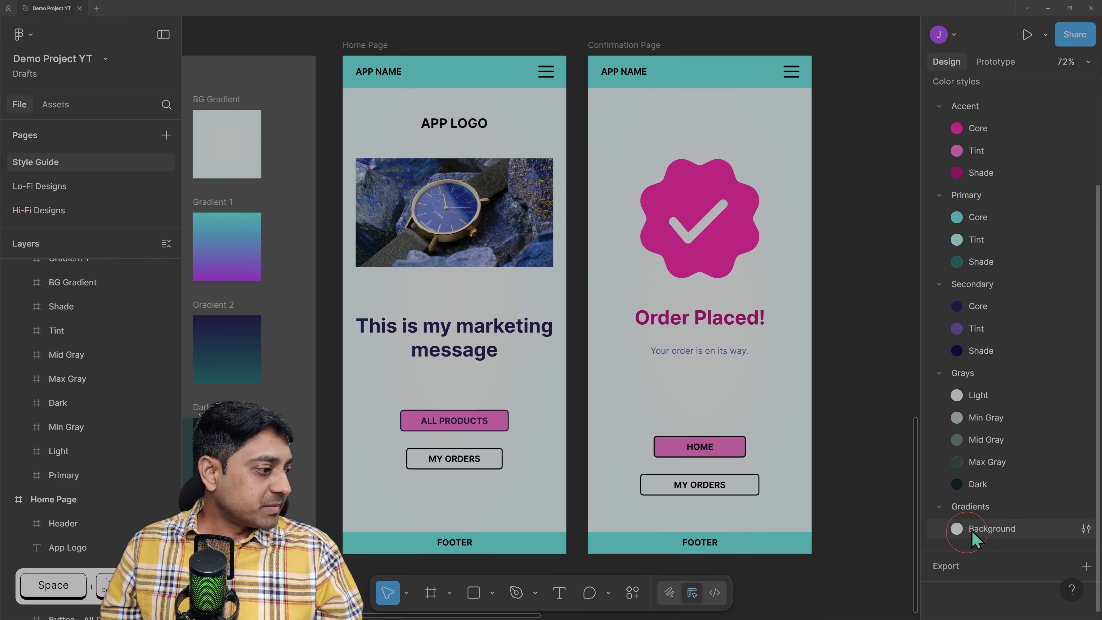
left_click(1086, 529)
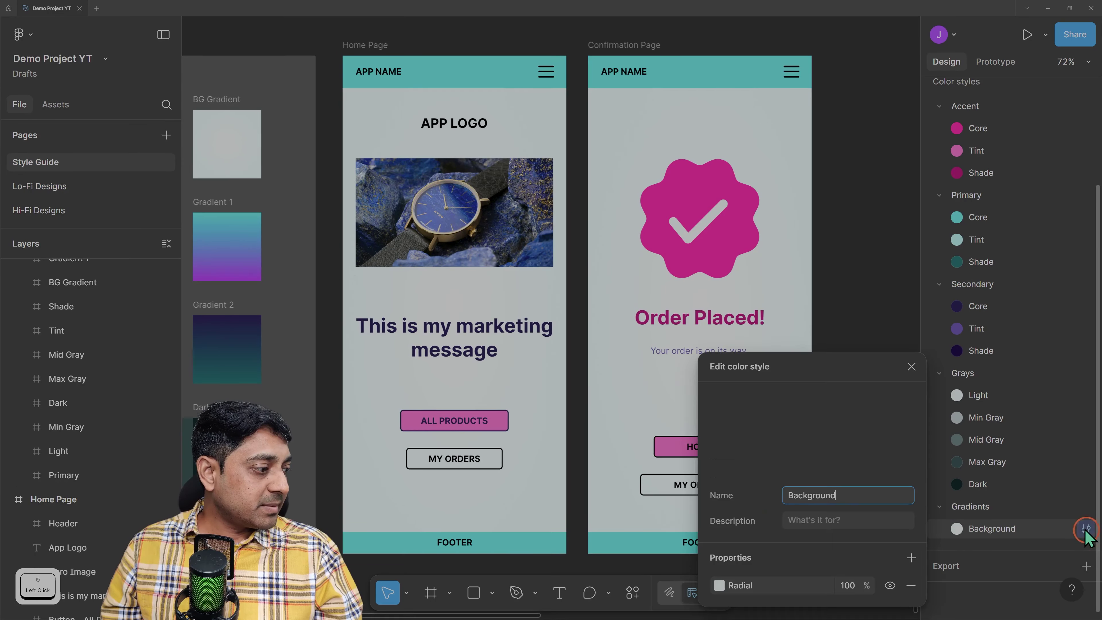
left_click(720, 585)
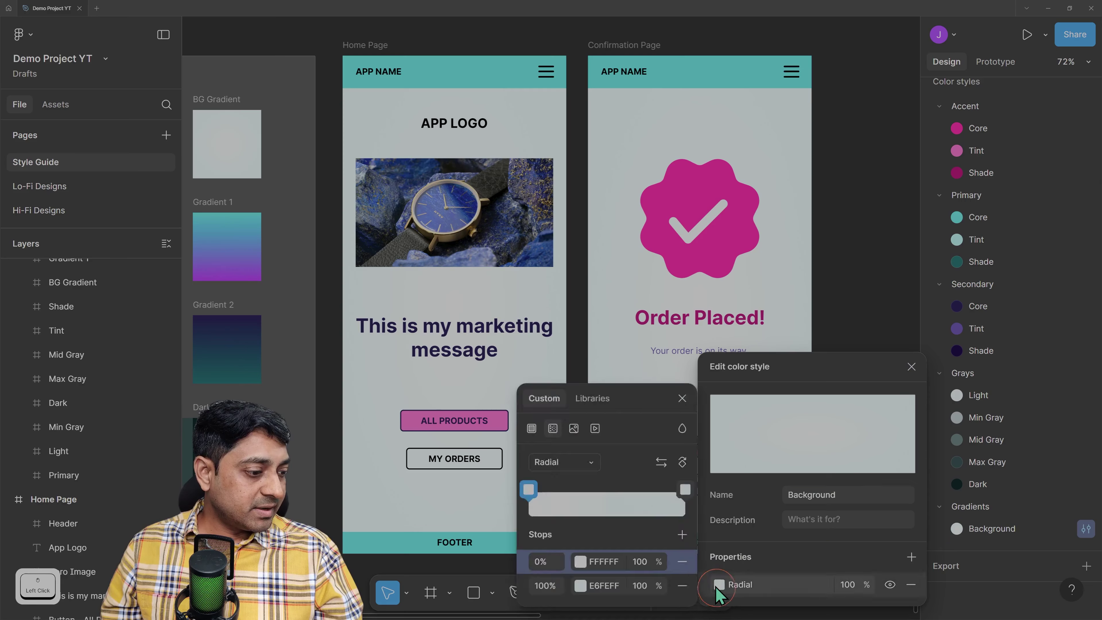
left_click_drag(632, 404, 967, 145)
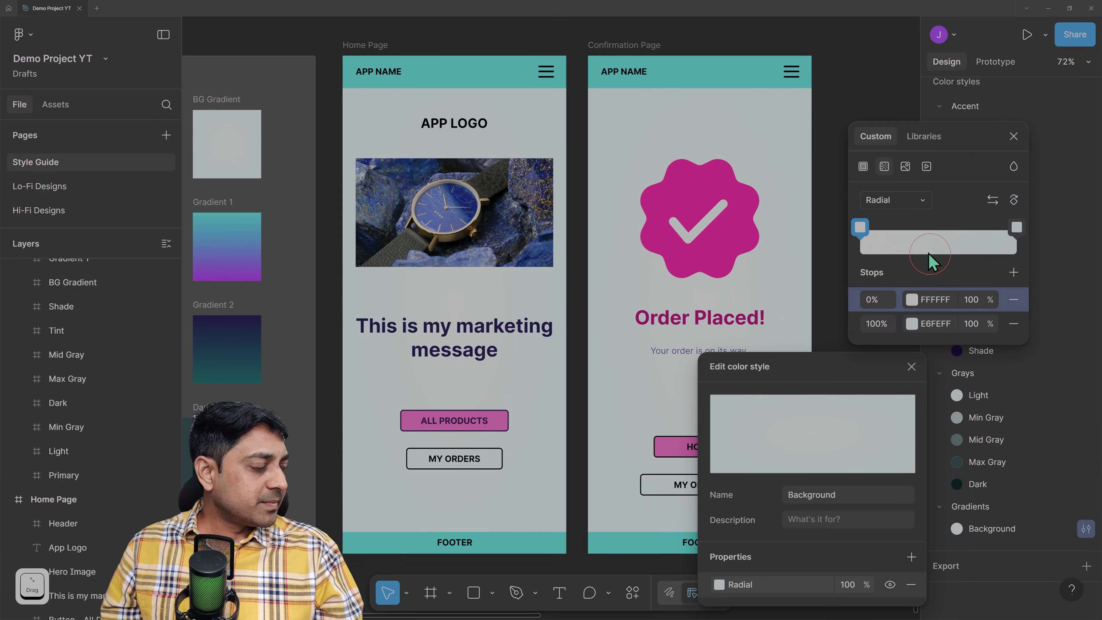
left_click(912, 324)
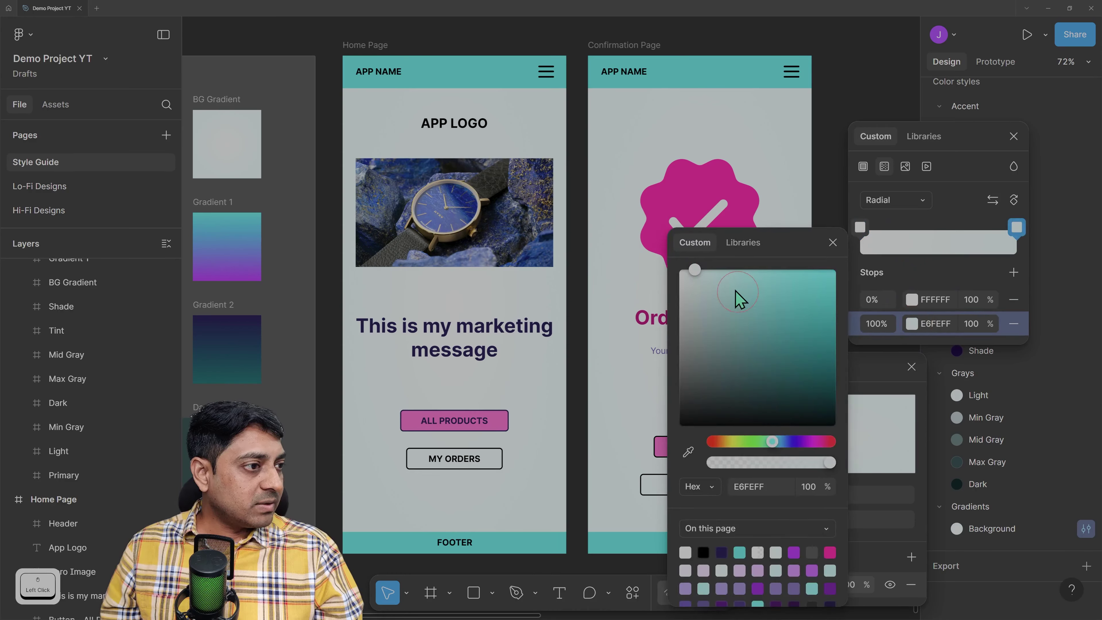
left_click_drag(720, 277, 764, 284)
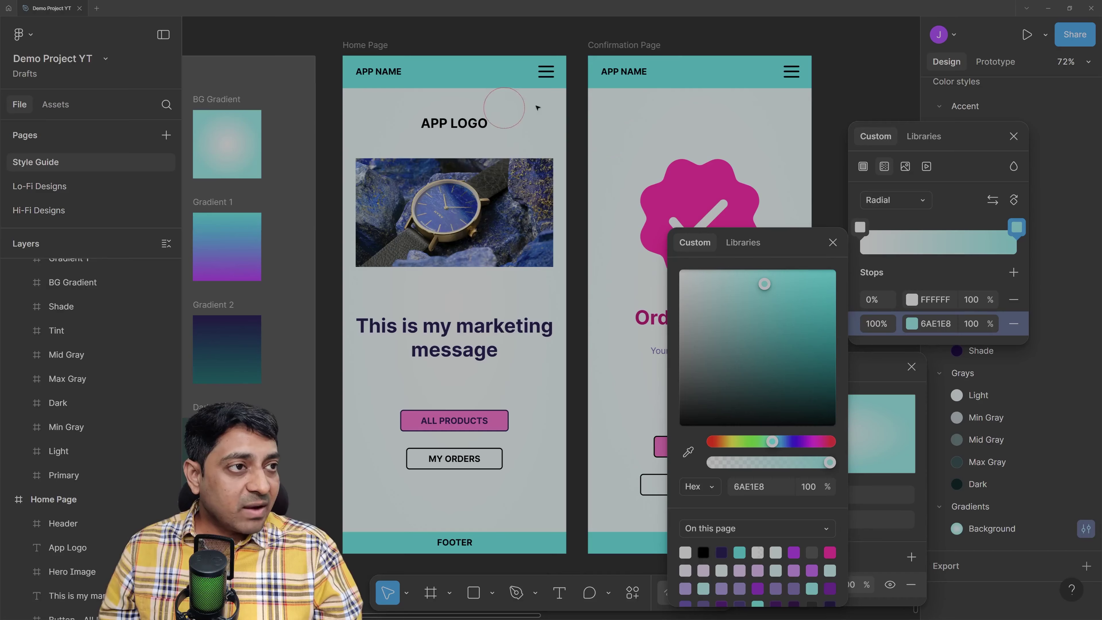
left_click(833, 242)
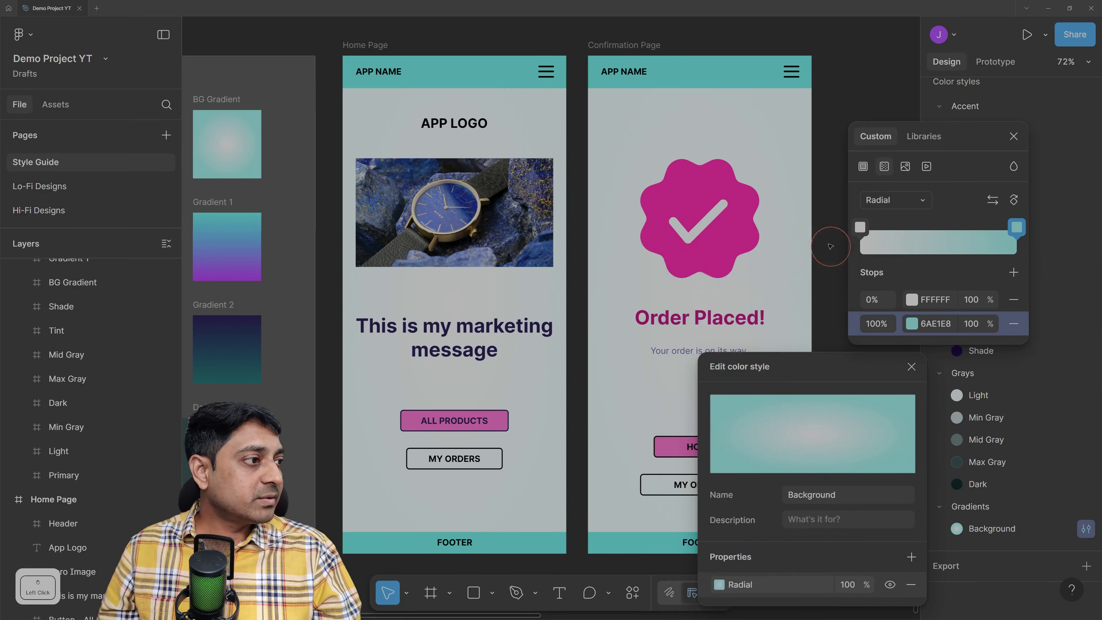
left_click(1014, 136)
left_click(912, 367)
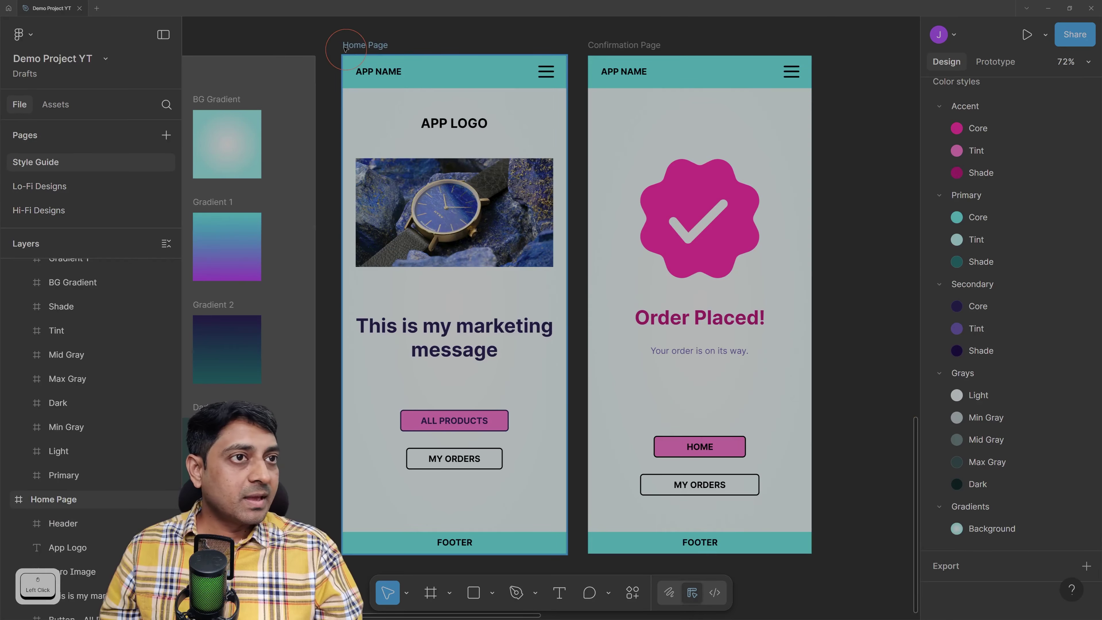
Remove both the FFFFFF fill and the radial fill from the Home Page frame
left_click(356, 46)
left_click(622, 44, "shift")
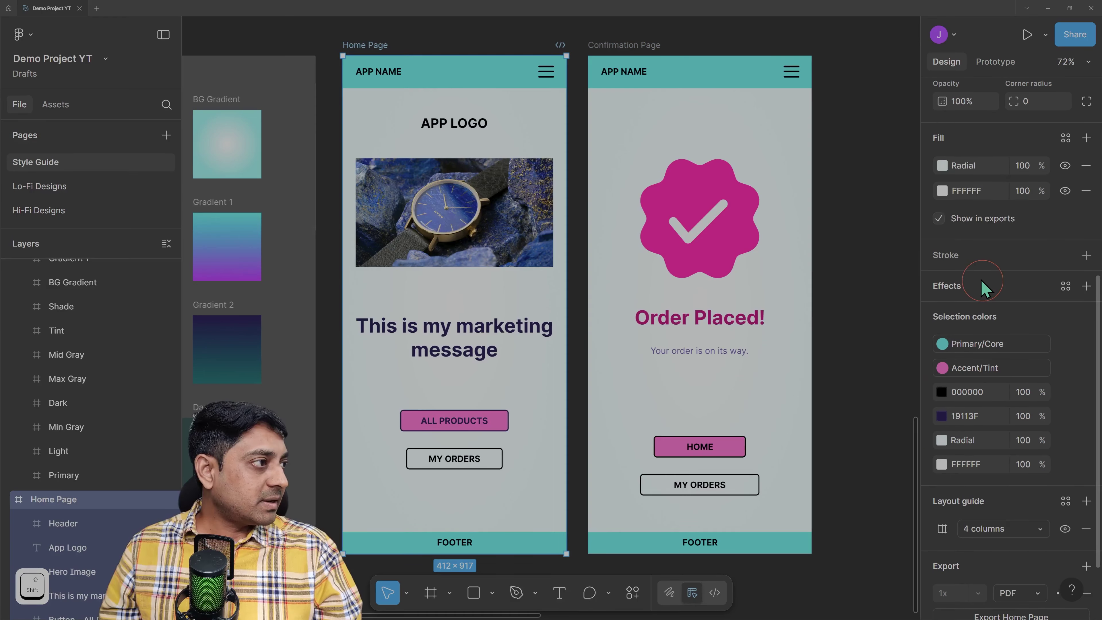
scroll(981, 279, "up", 3)
scroll(982, 281, "up", 1)
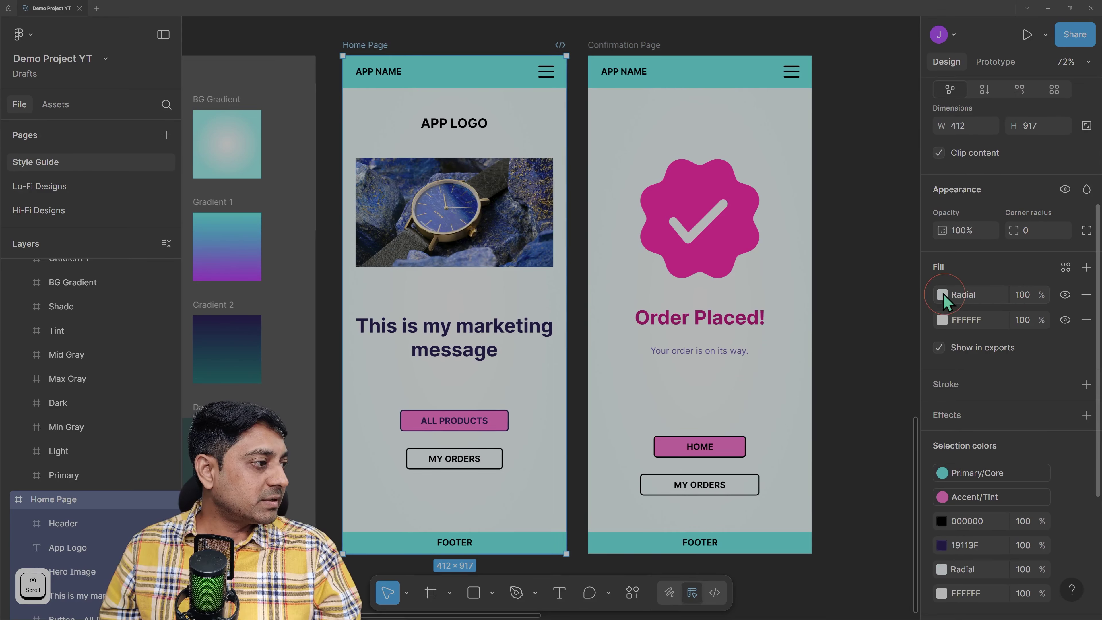
left_click(1087, 318)
left_click(1086, 295)
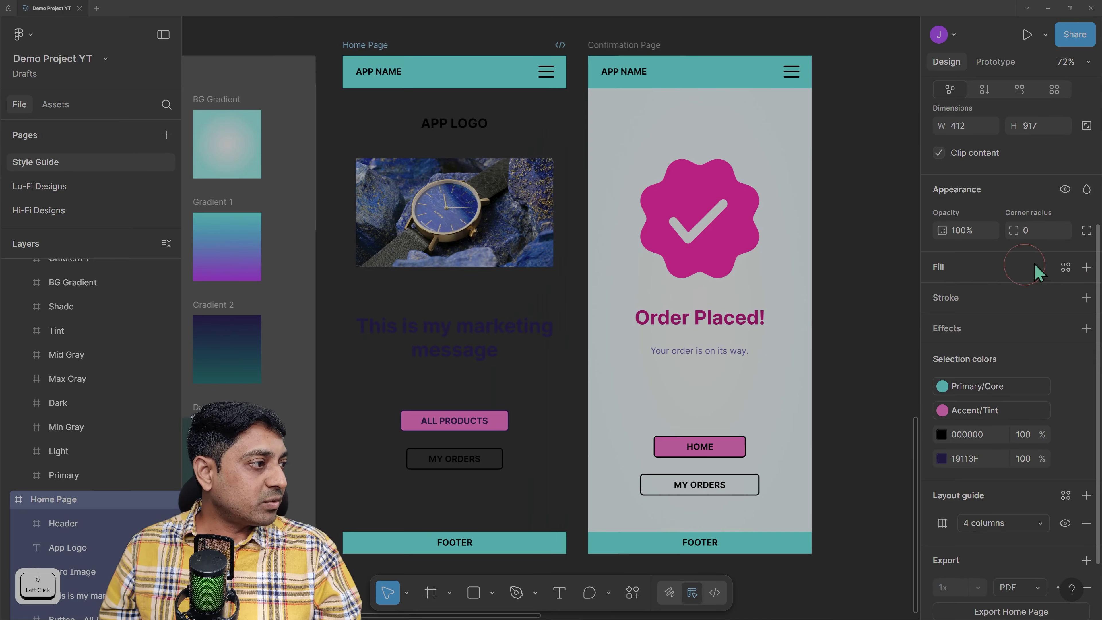
Apply the Gradients/Background color style as the Home Page frame's fill
left_click(1066, 268)
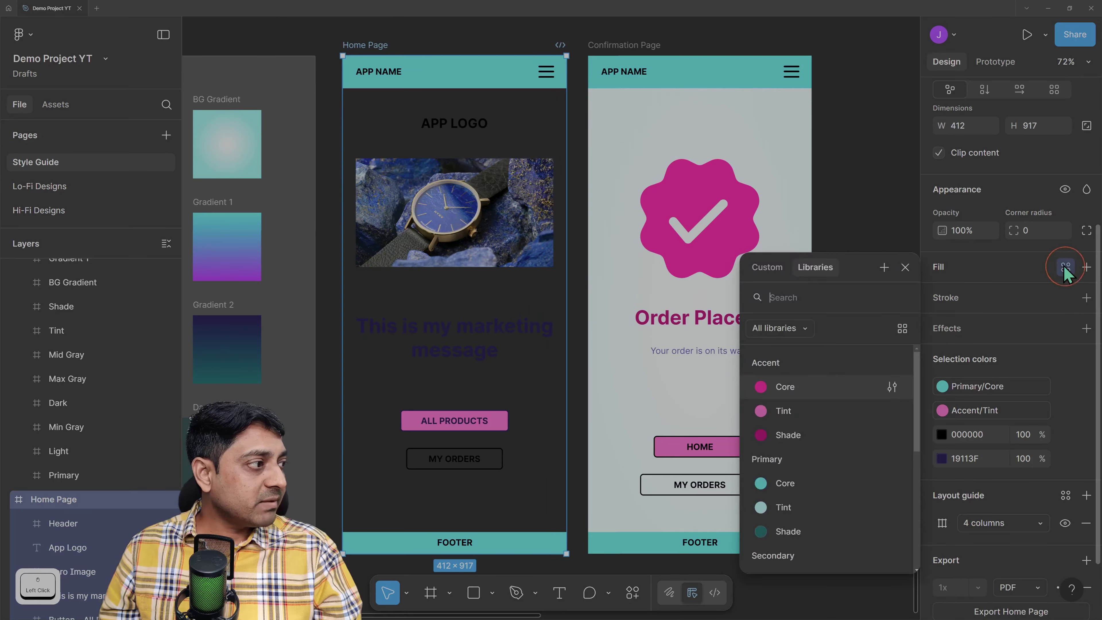
scroll(824, 453, "down", 5)
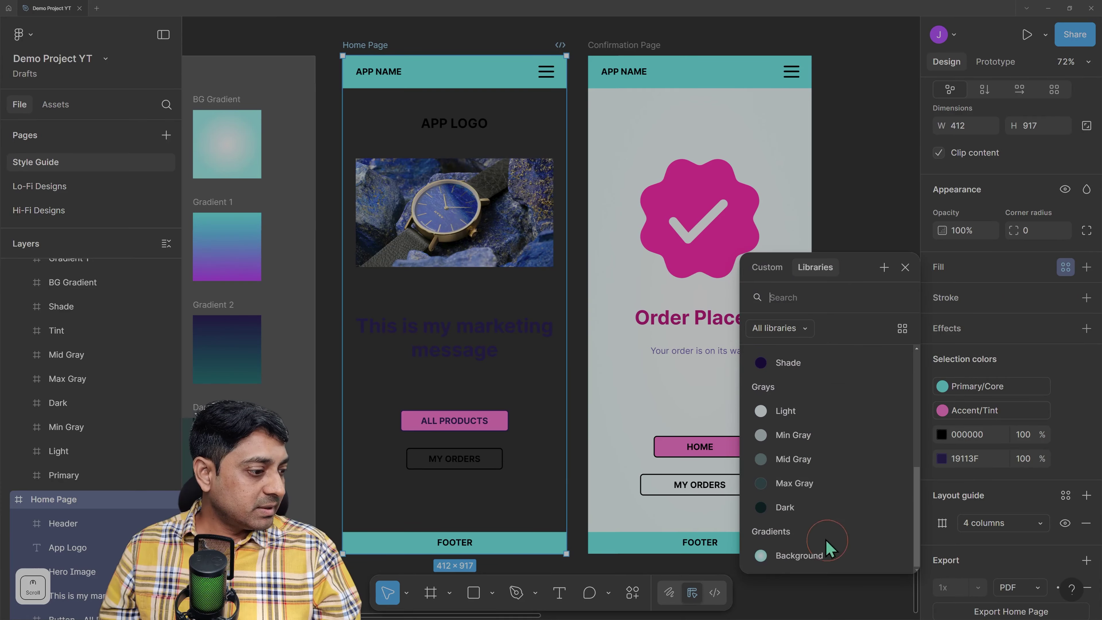
left_click(801, 554)
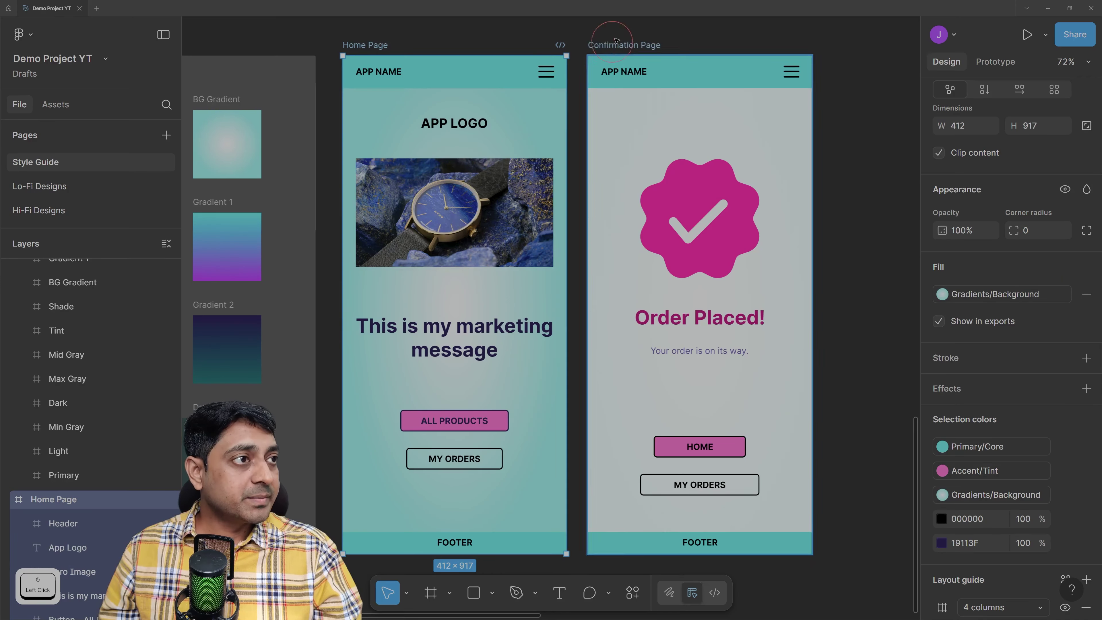
Apply the Gradients/Background color style as the Confirmation Page frame's fill
left_click(628, 45)
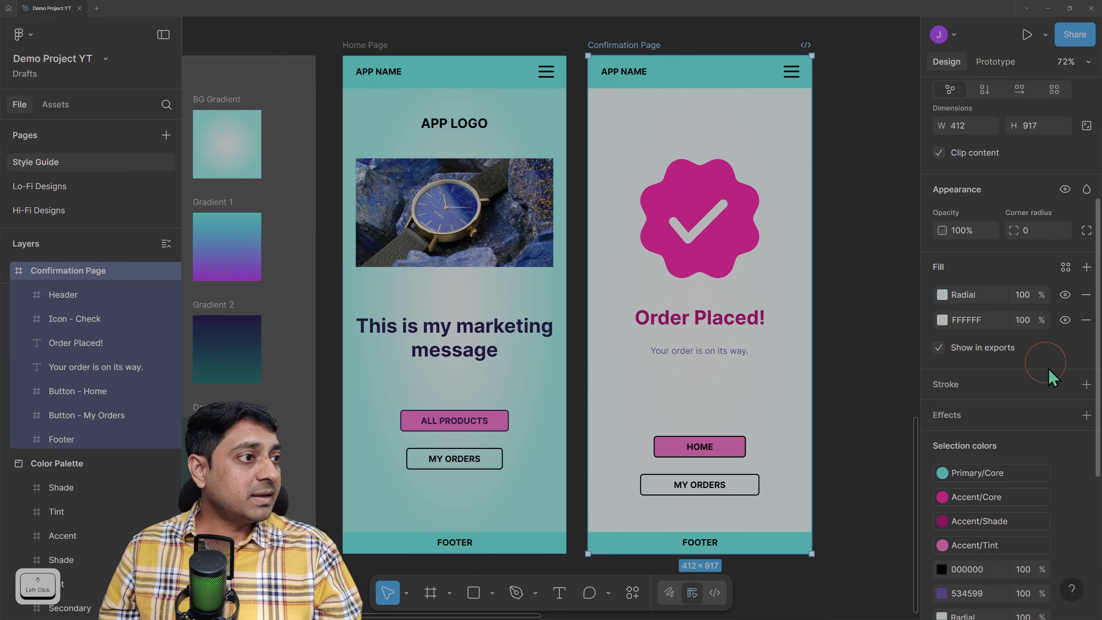
left_click(1068, 268)
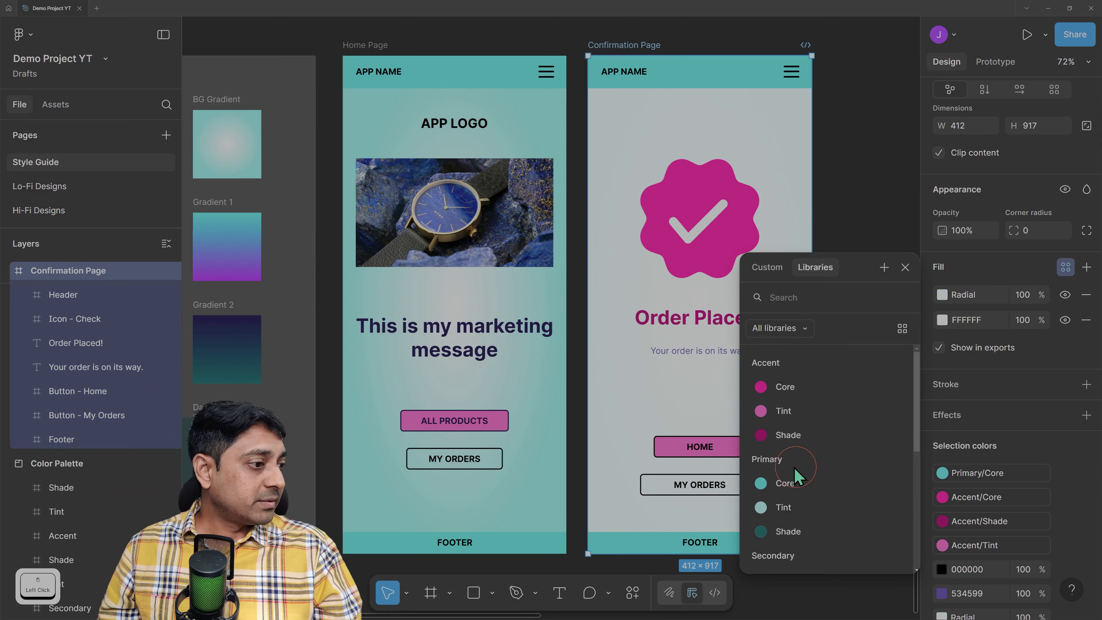
scroll(799, 499, "down", 5)
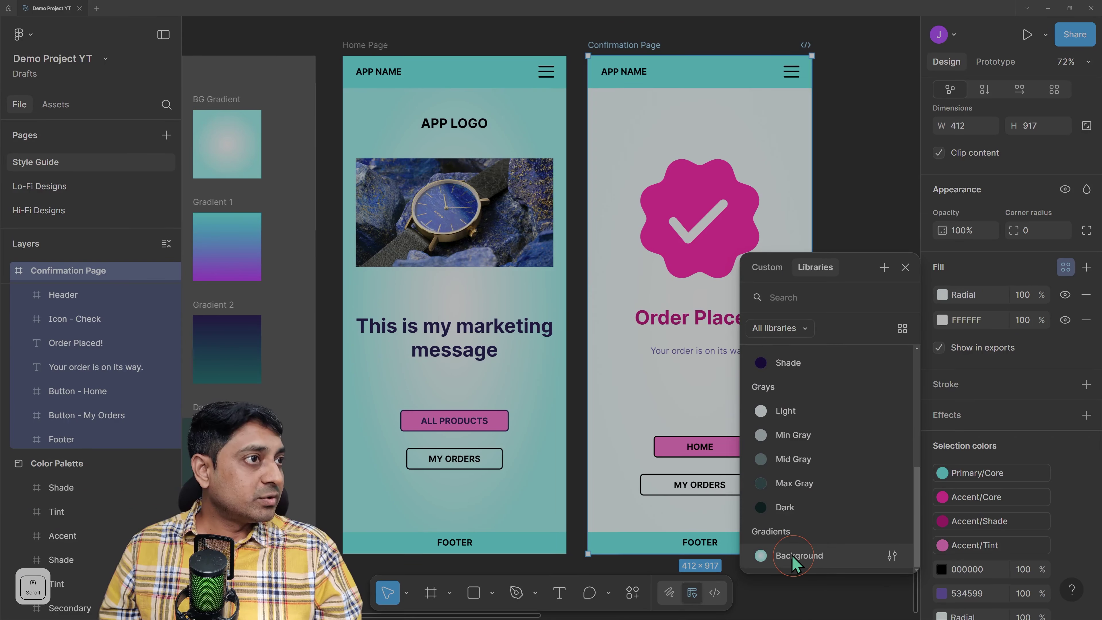
left_click(804, 556)
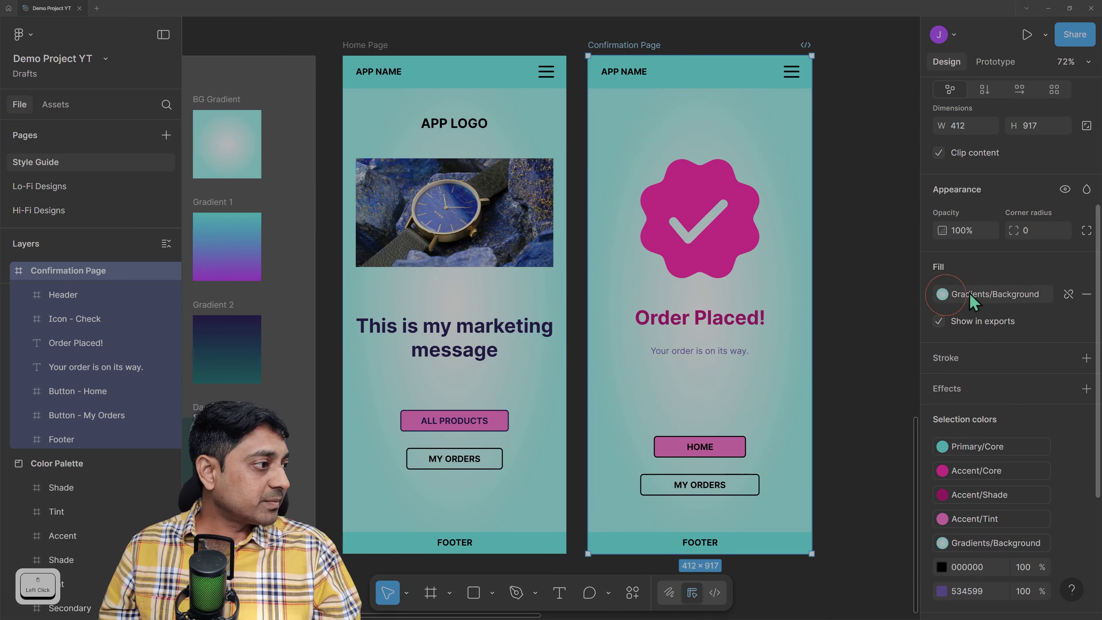
left_click(861, 156)
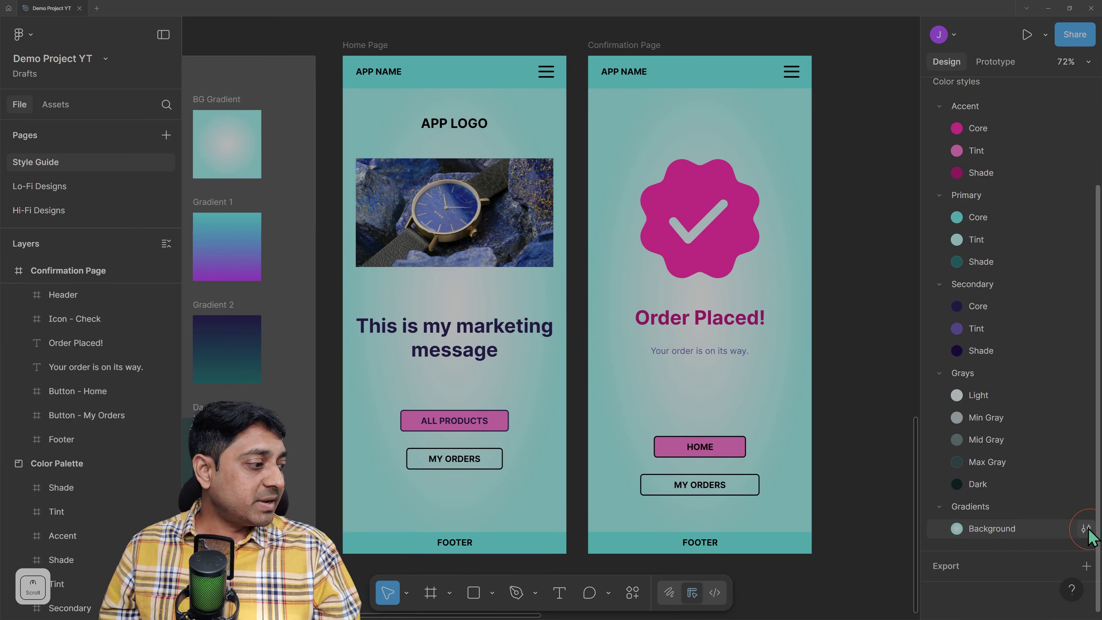
Edit the Background gradient style so the 100% stop of its radial fill becomes the mint green 86FFEB
left_click(1086, 528)
left_click(718, 585)
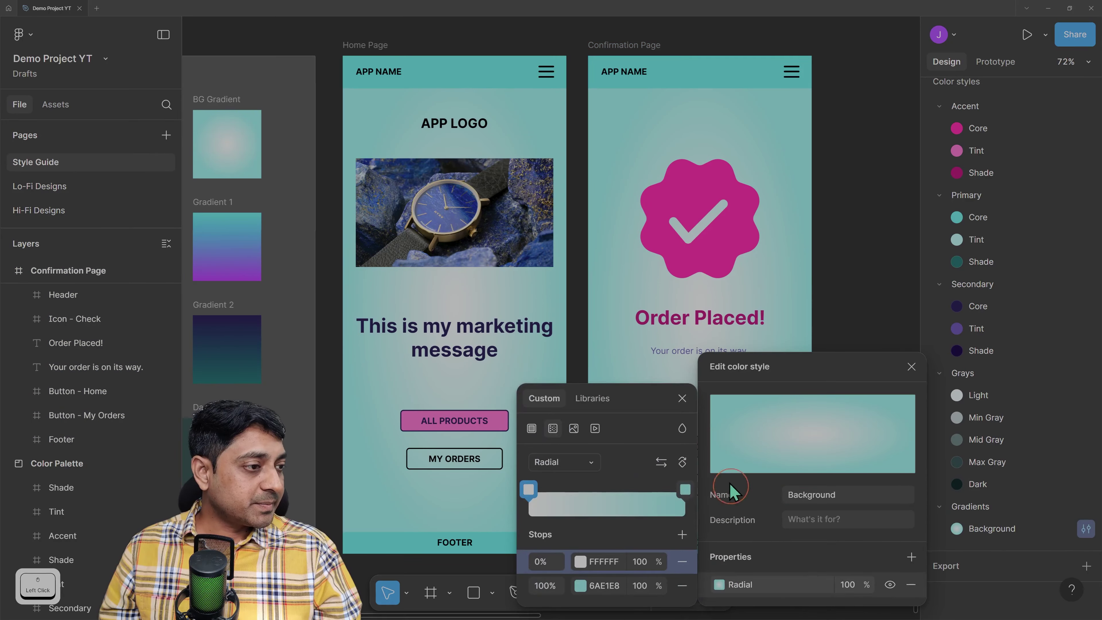
left_click_drag(656, 400, 970, 97)
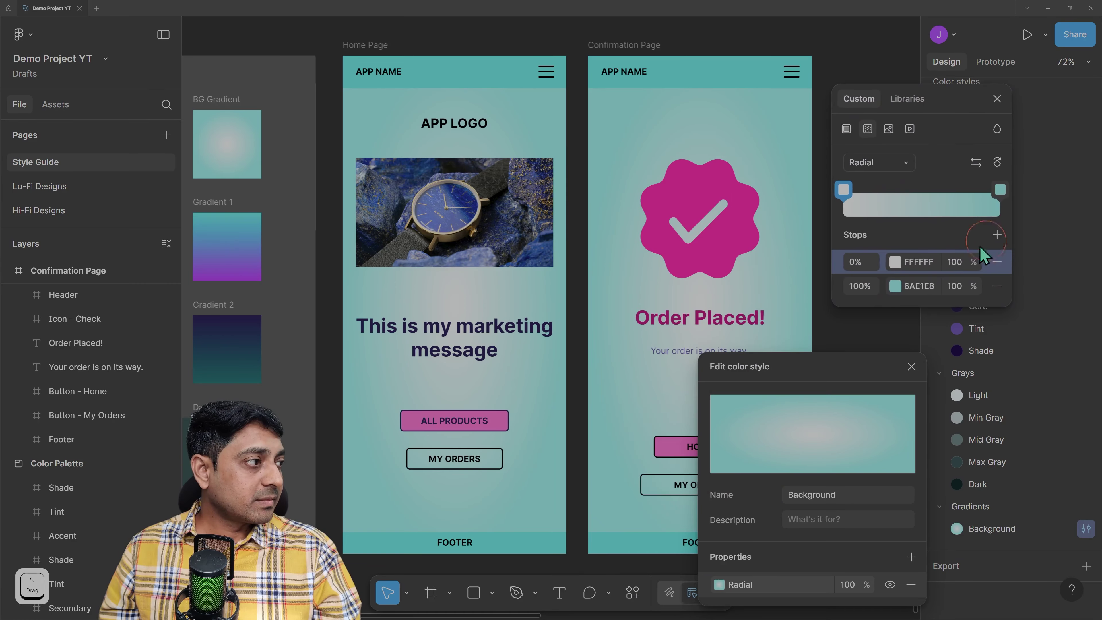
left_click(896, 286)
left_click_drag(762, 314, 737, 274)
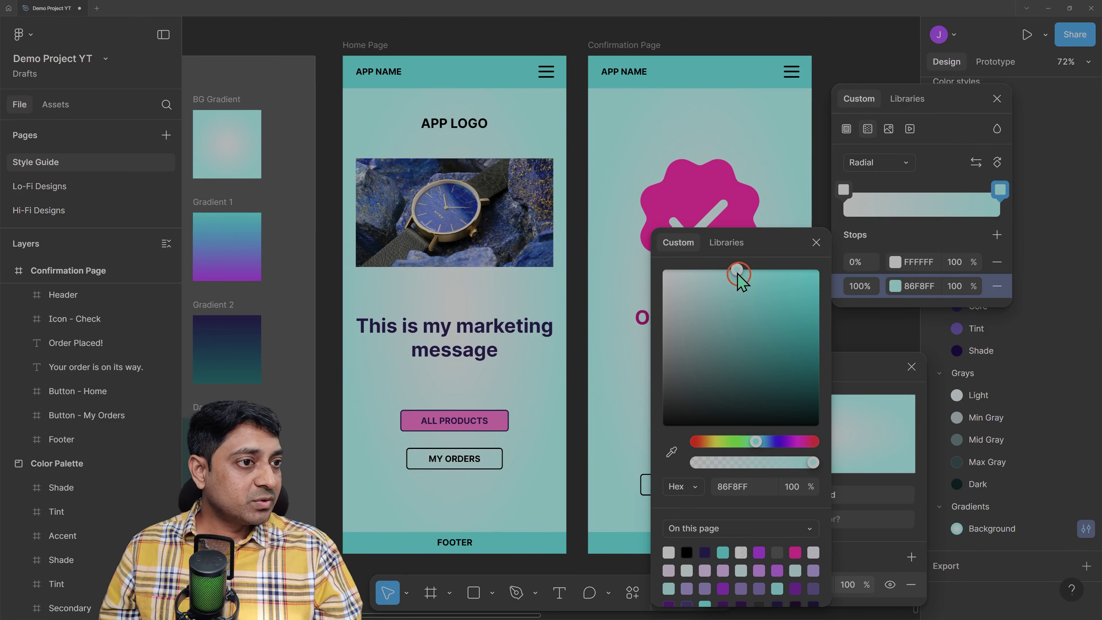
mouse_move(756, 442)
left_mouse_down()
mouse_move(666, 448)
mouse_move(837, 450)
mouse_move(728, 455)
mouse_move(762, 454)
mouse_move(751, 449)
left_mouse_up()
left_click(853, 235)
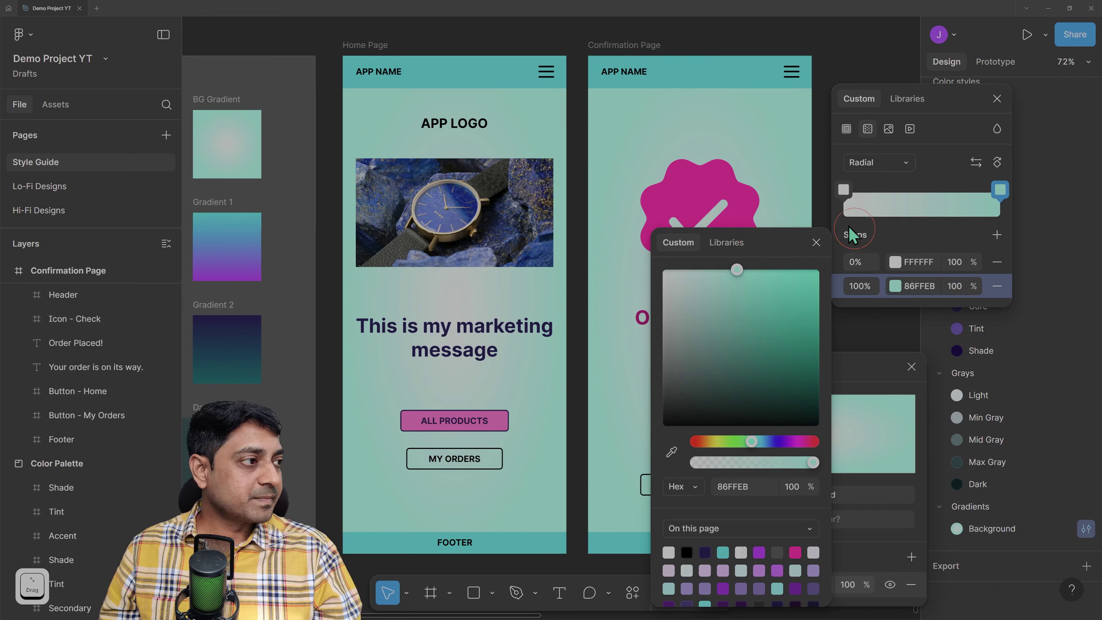
left_click(817, 242)
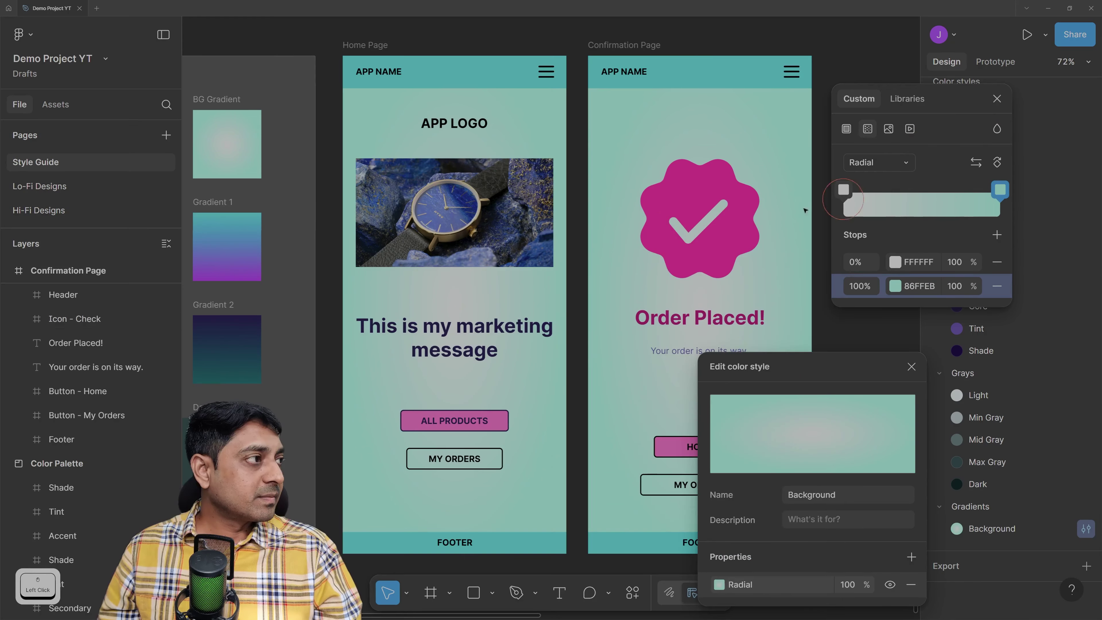
Undo the latest color changes to the Background gradient style's 100% stop
left_click(630, 228)
key("ctrl+z")
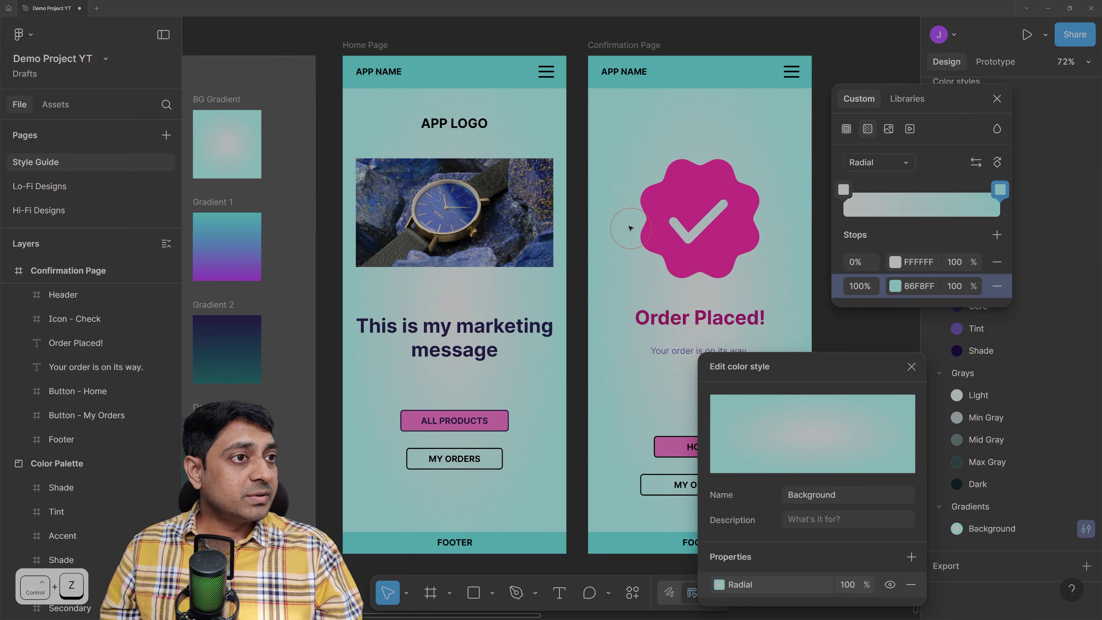
key("ctrl+z")
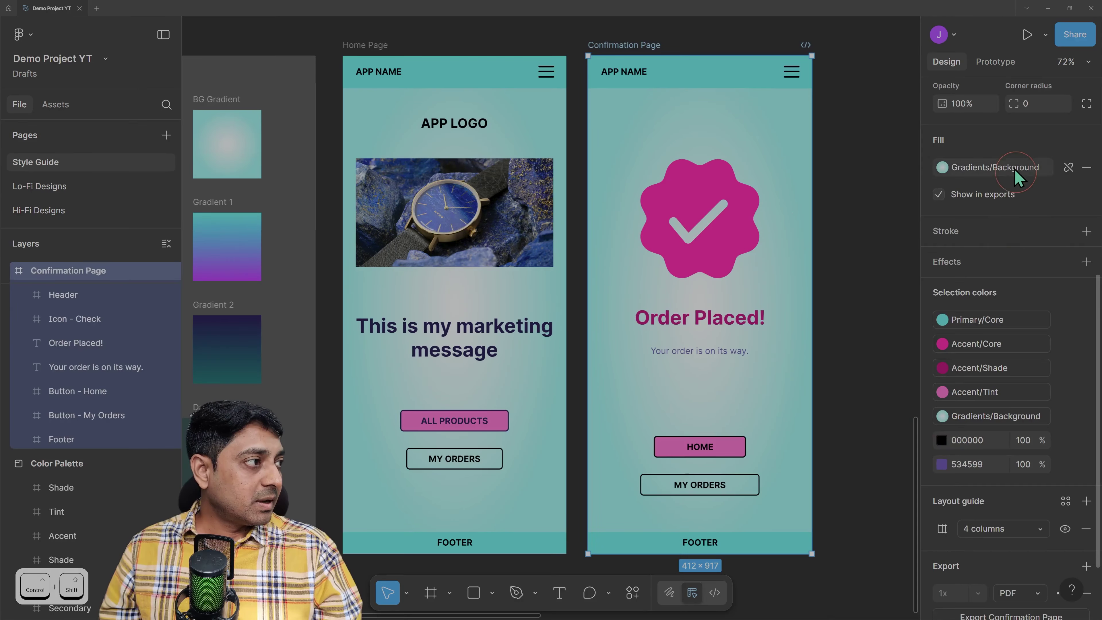
Open the style list for the Confirmation Page frame's fill and locate the Background style under Gradients
left_click(1018, 176)
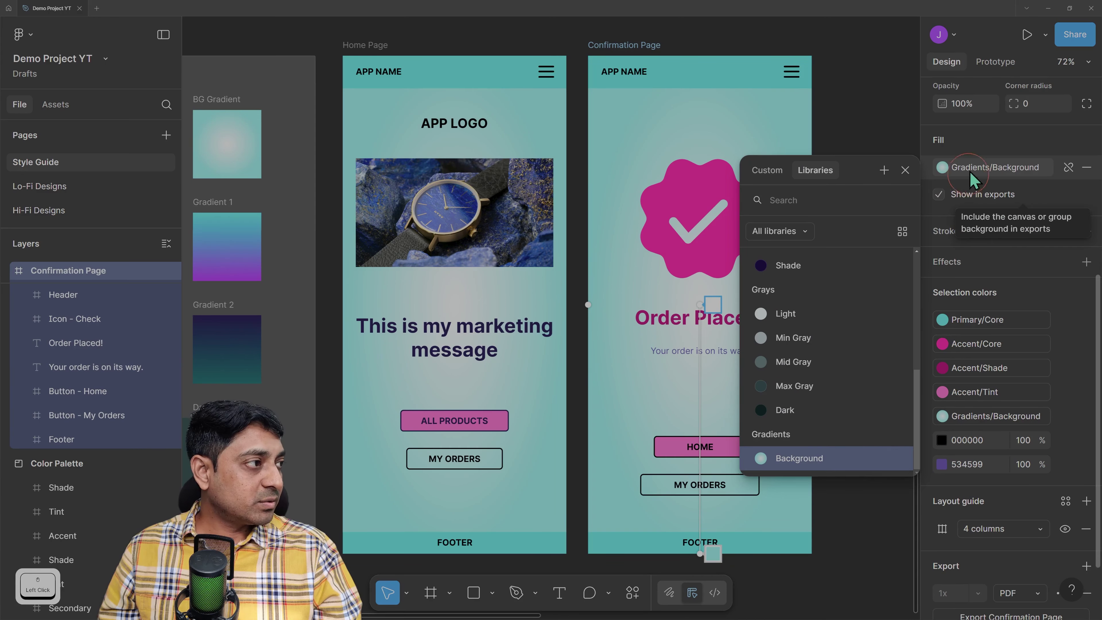
left_click(988, 167)
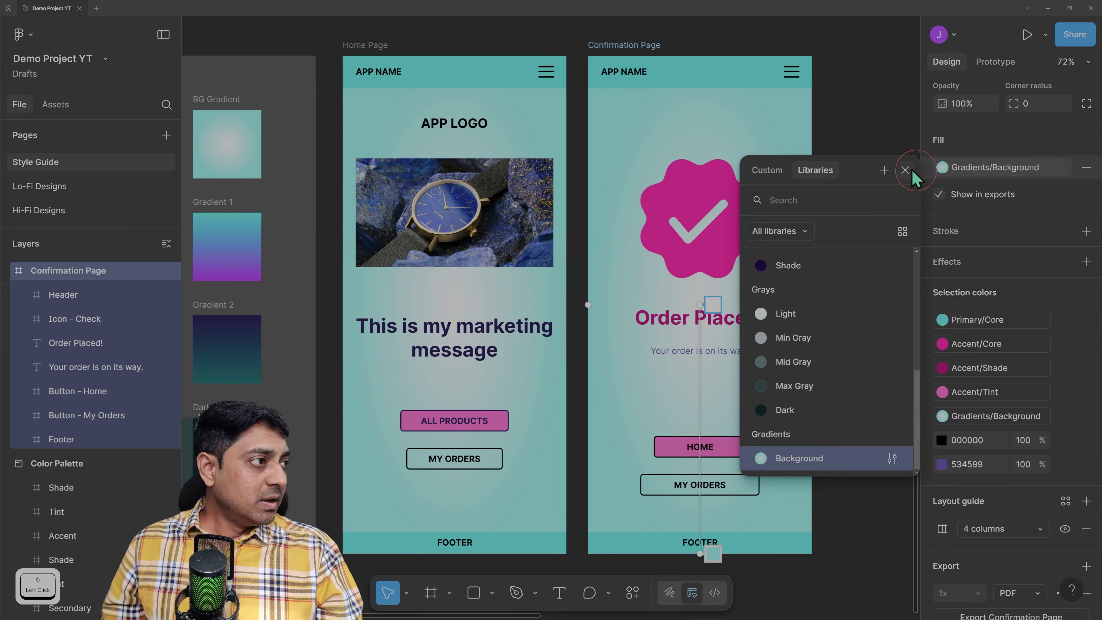
left_click(906, 170)
left_click(997, 170)
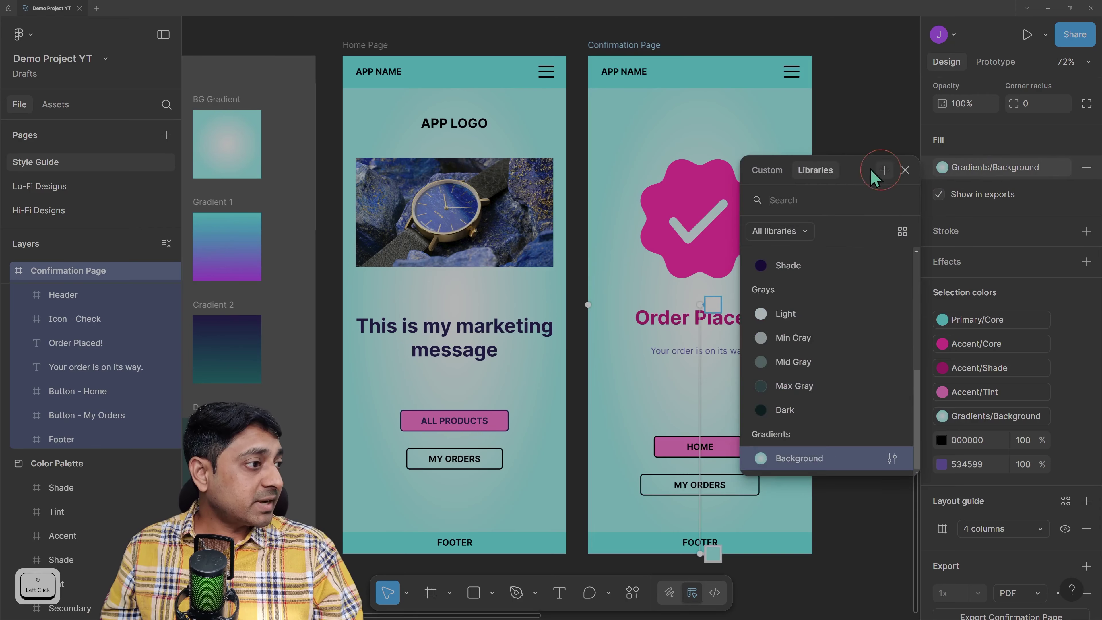
scroll(812, 269, "up", 2)
scroll(811, 270, "down", 2)
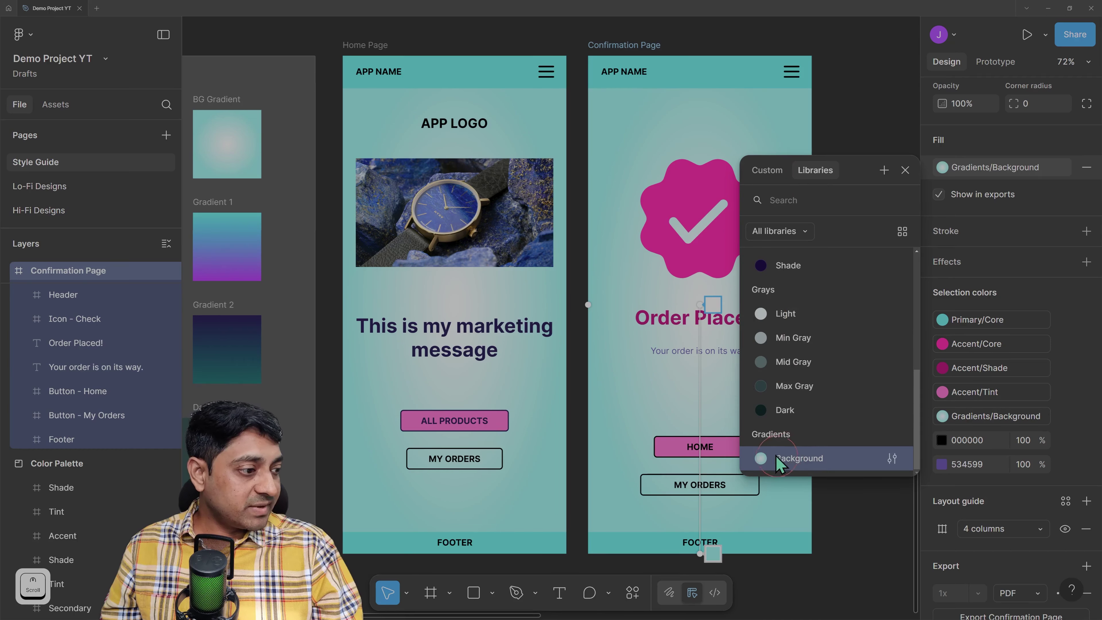
left_click(824, 463)
left_click(969, 172)
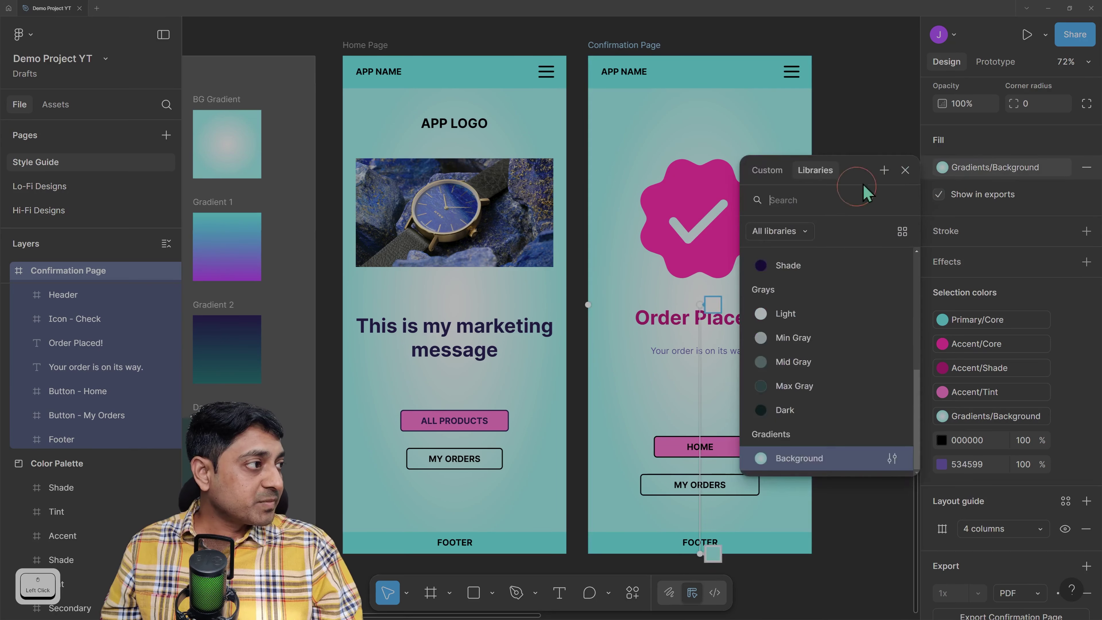
scroll(777, 467, "down", 1)
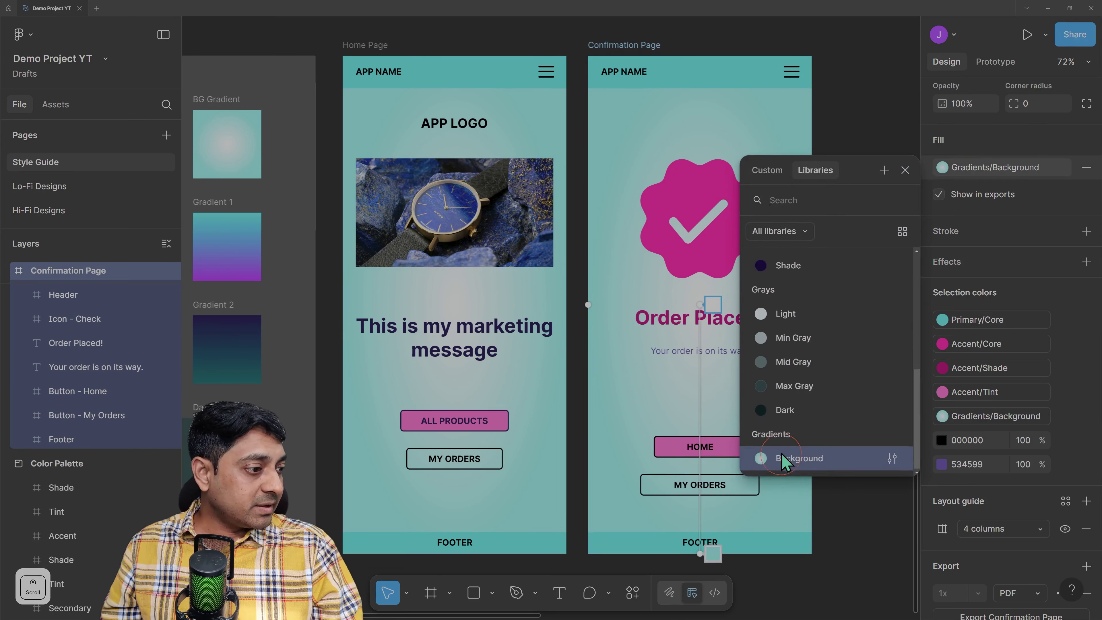
Edit the Background gradient style so the 100% stop of its radial fill becomes the pale cyan 9CF9FF
left_click(893, 459)
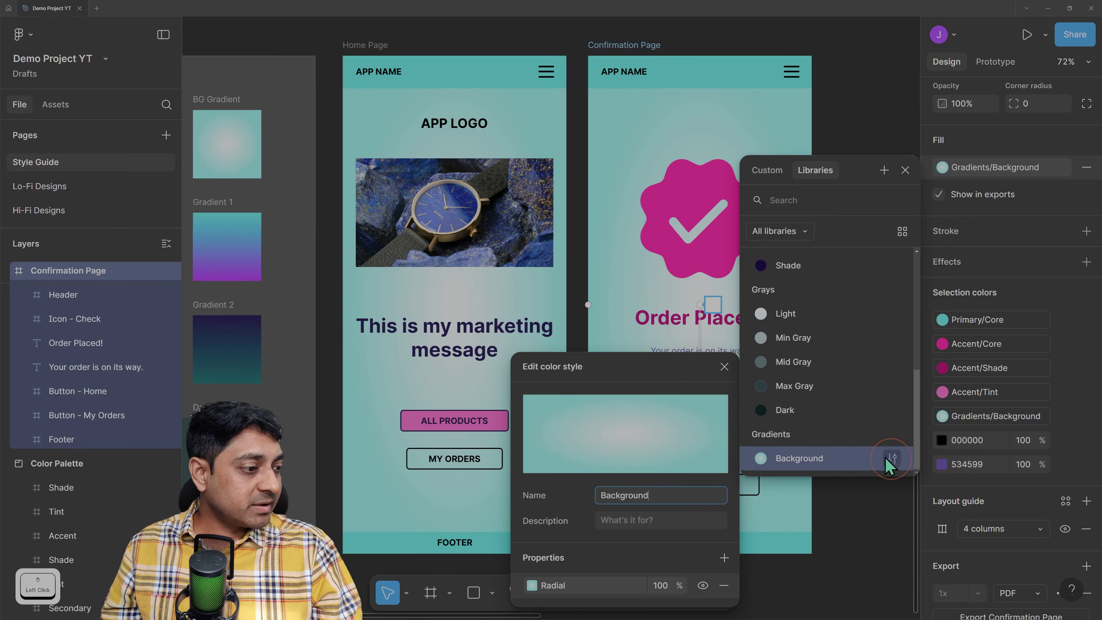
left_click(534, 587)
left_click(499, 489)
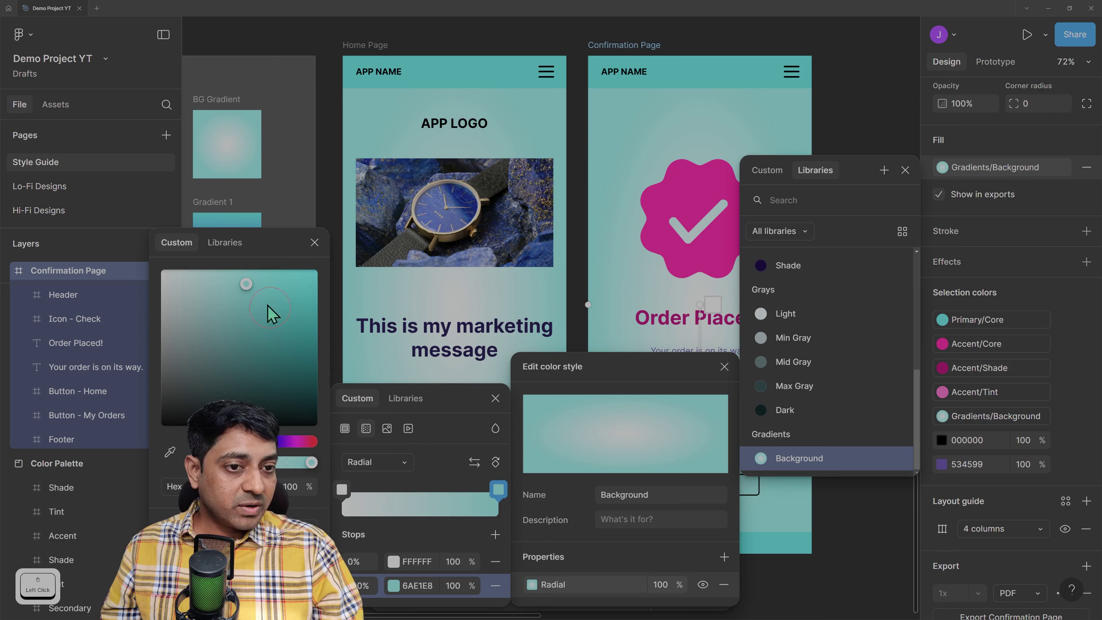
left_click_drag(246, 285, 221, 270)
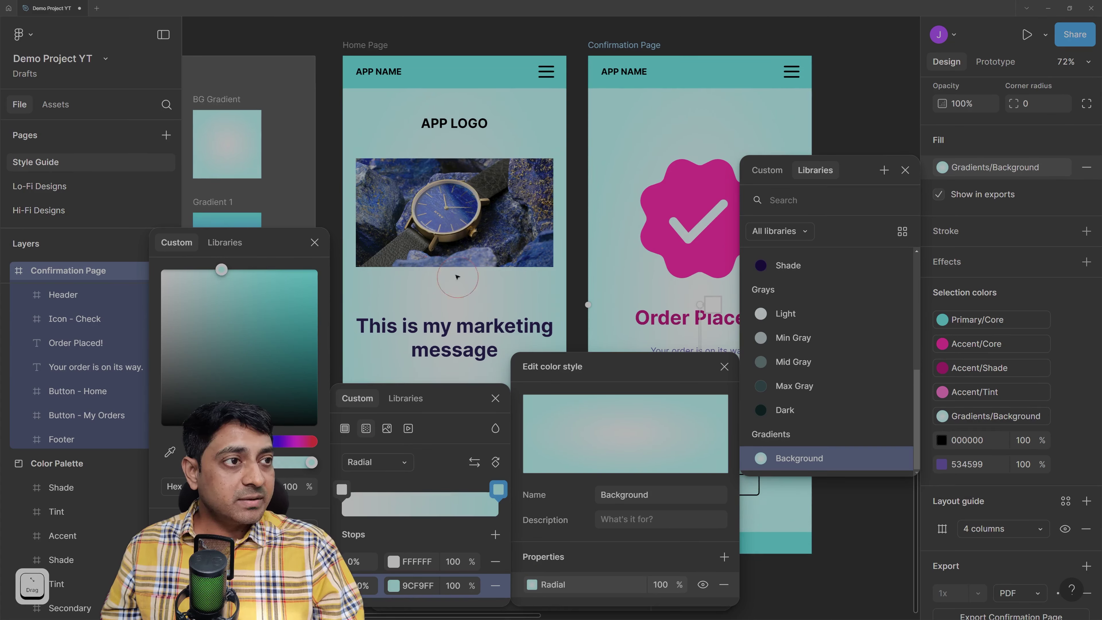
left_click(314, 242)
left_click(724, 368)
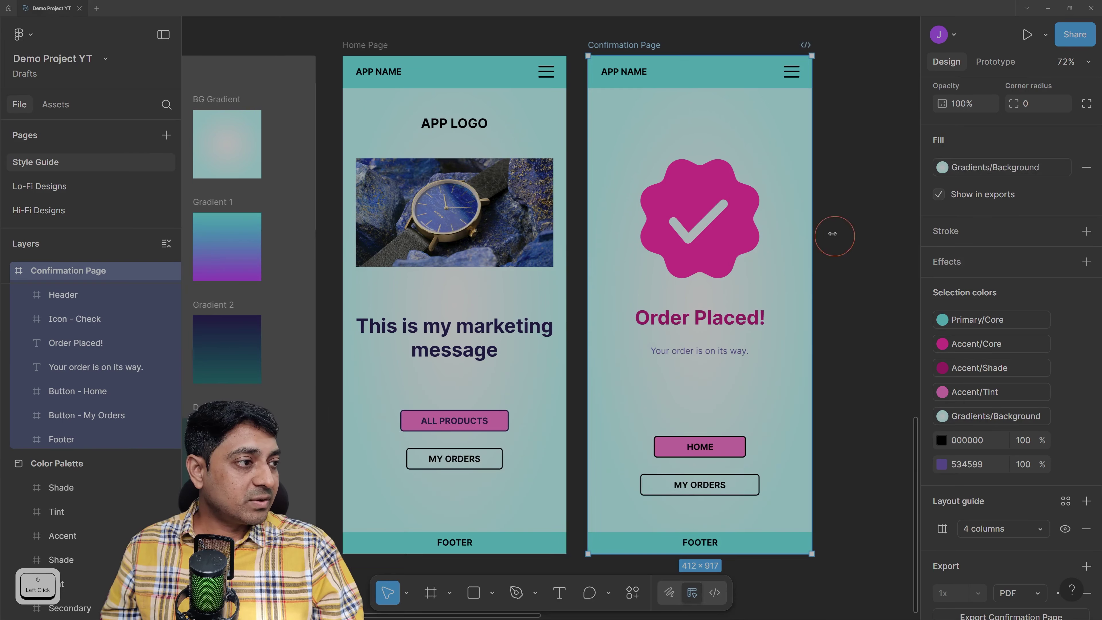
left_click(866, 276)
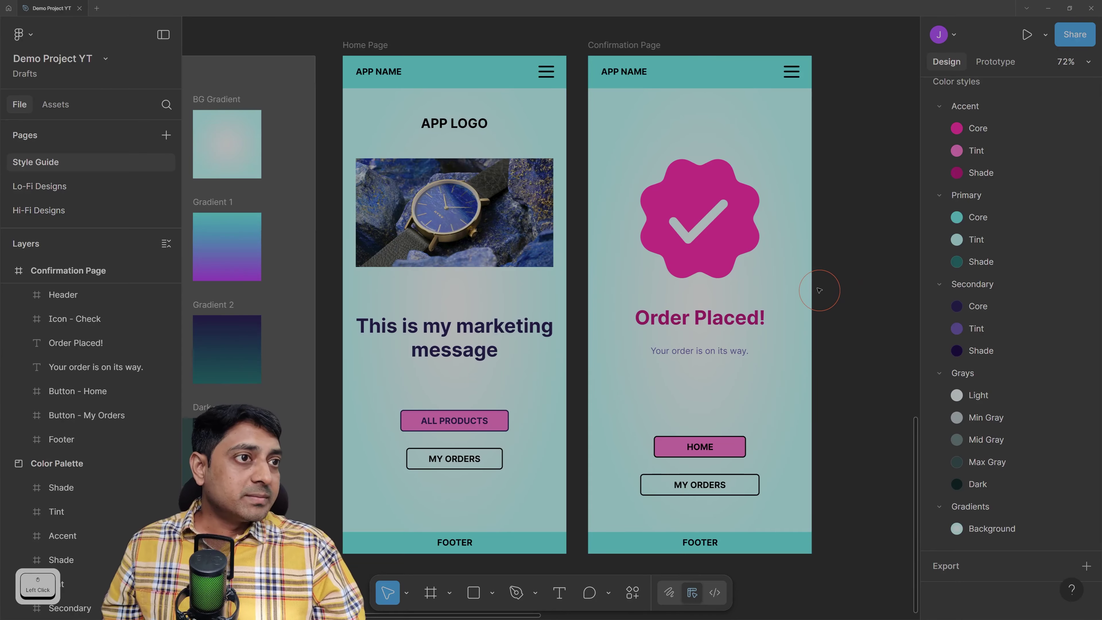
Review the Color Palette swatches alongside the Home Page and Confirmation Page frames
scroll(819, 290, "down", 5)
scroll(734, 285, "up", 3)
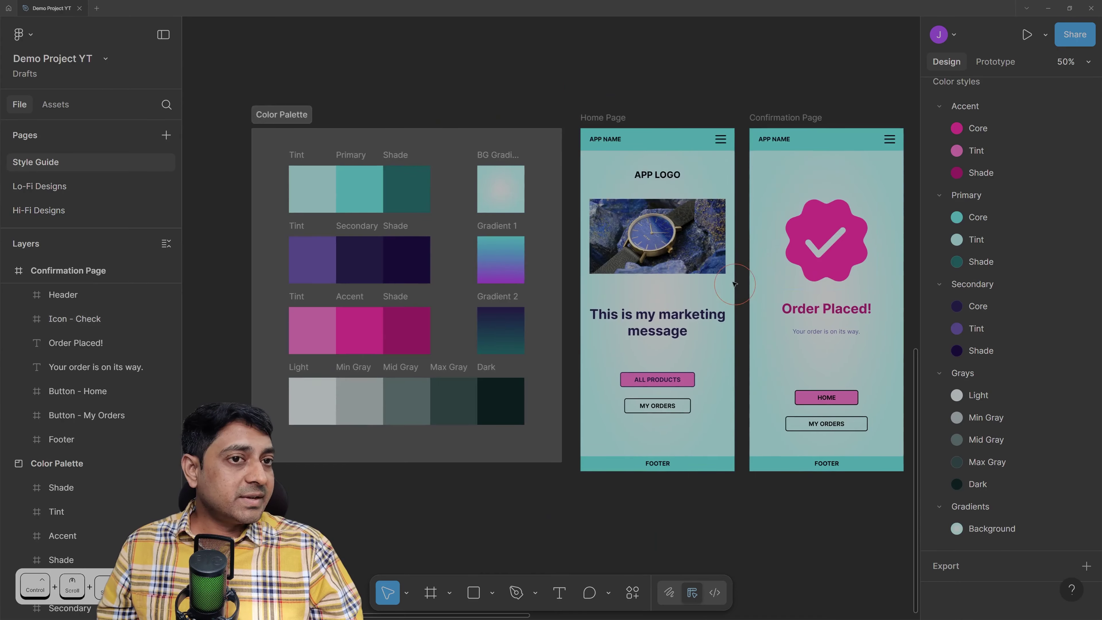
left_click_drag(745, 56, 700, 53)
left_click(314, 324)
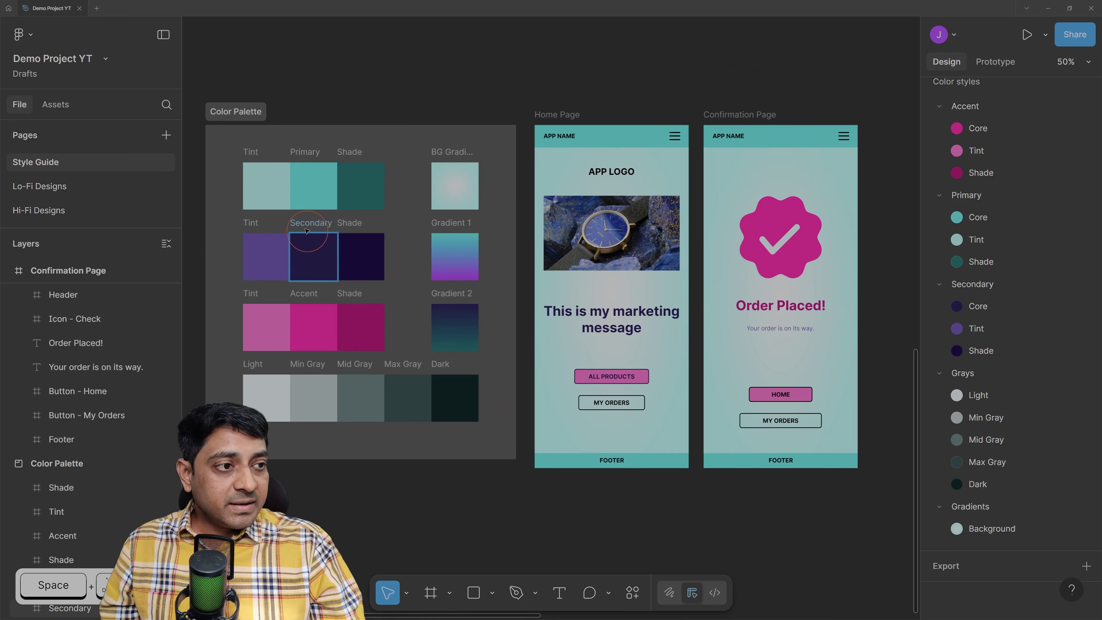
left_click(381, 327)
left_click(309, 397)
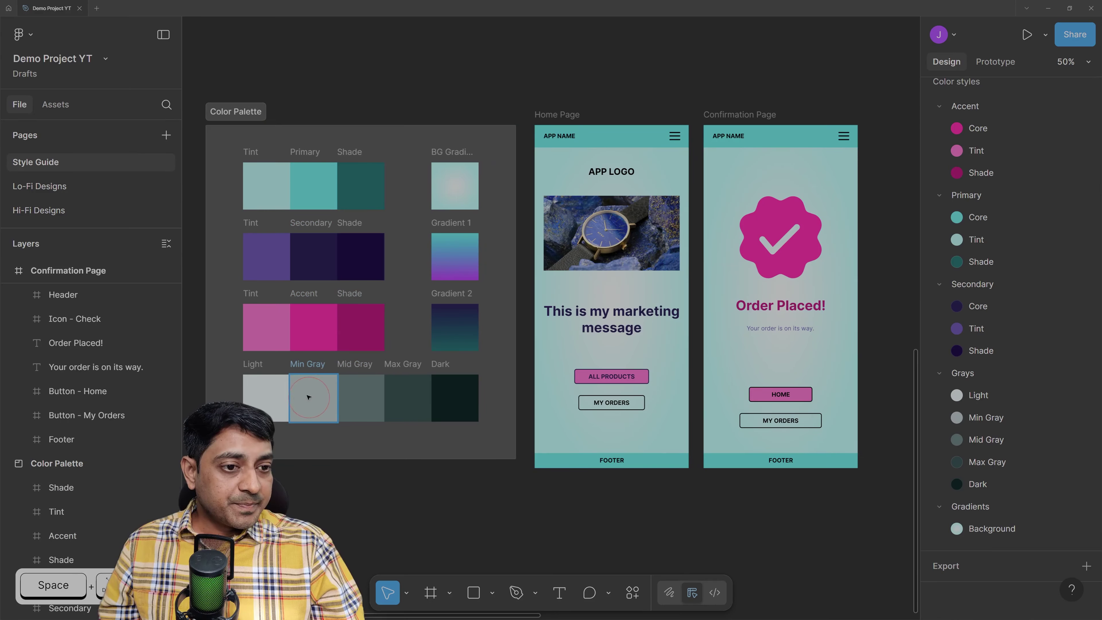
left_click(877, 344)
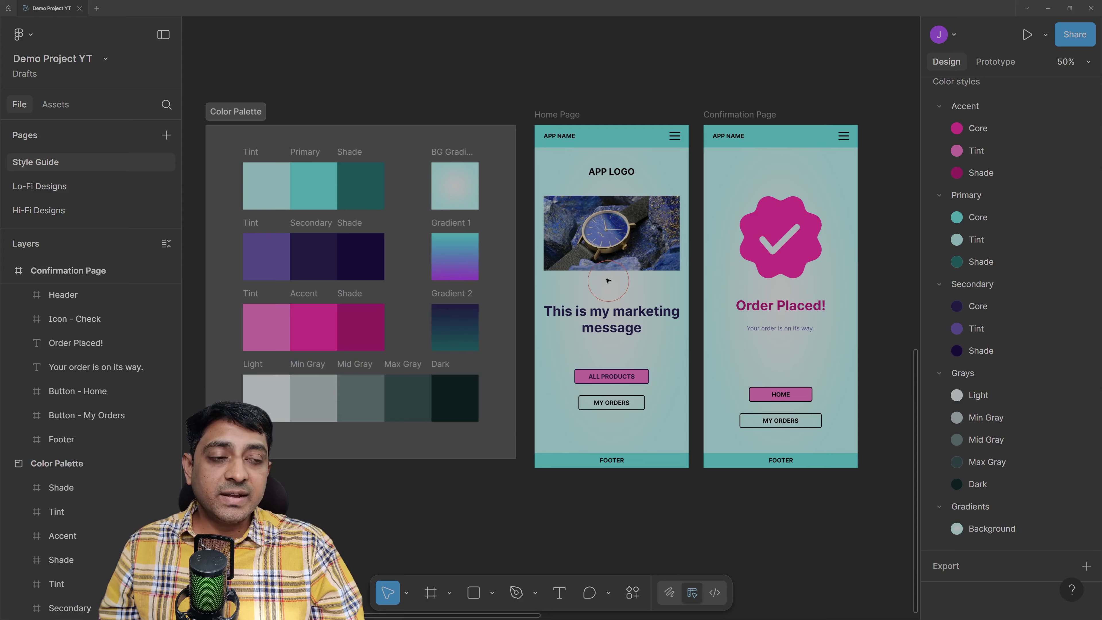
Apply the Secondary/Core color style as the fill of the Home Page's marketing message text
left_click(609, 319)
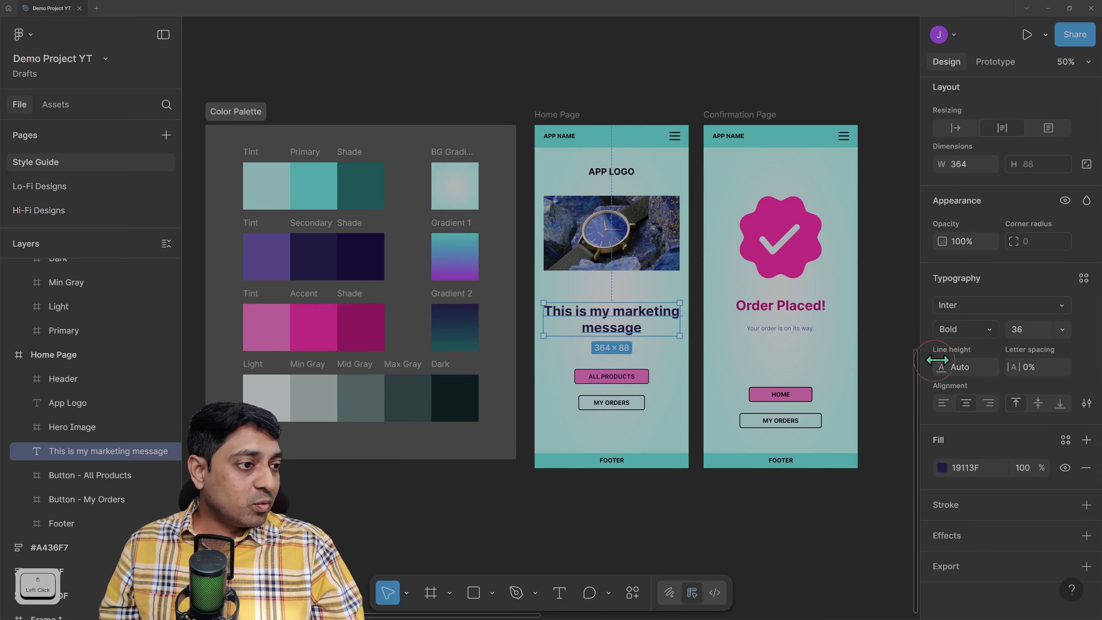
scroll(619, 325, "up", 1)
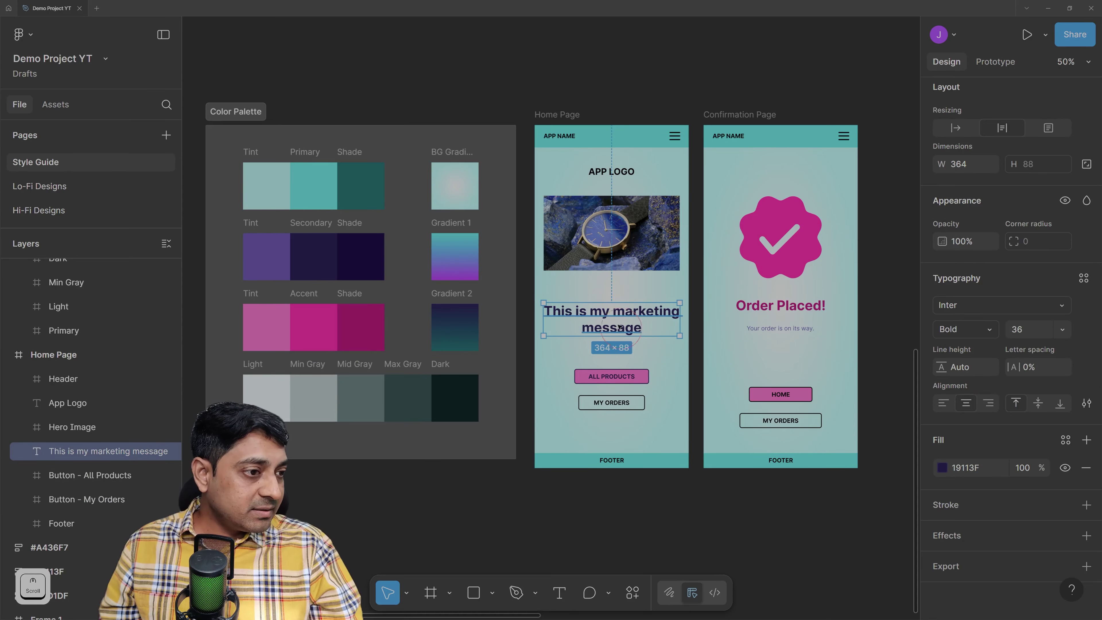
left_click(1066, 440)
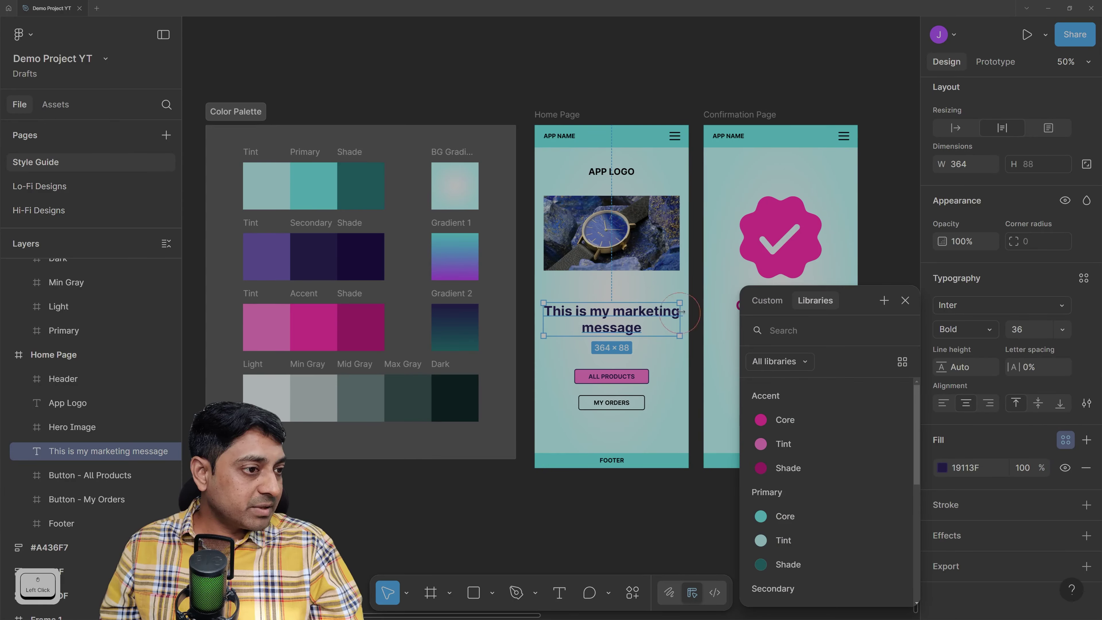
scroll(837, 454, "down", 4)
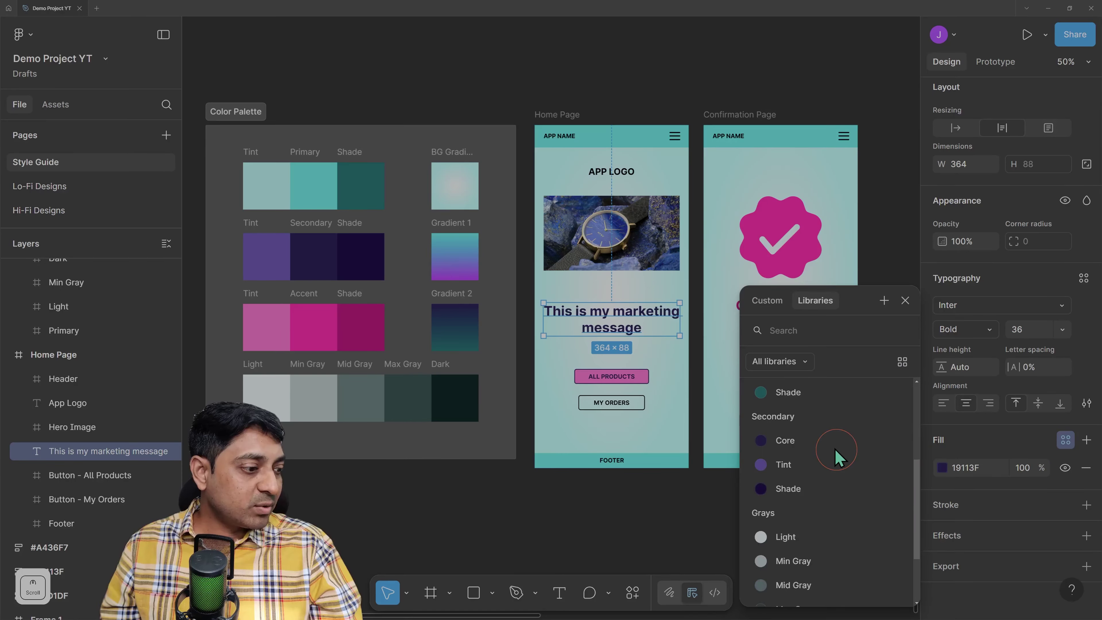
scroll(803, 454, "up", 1)
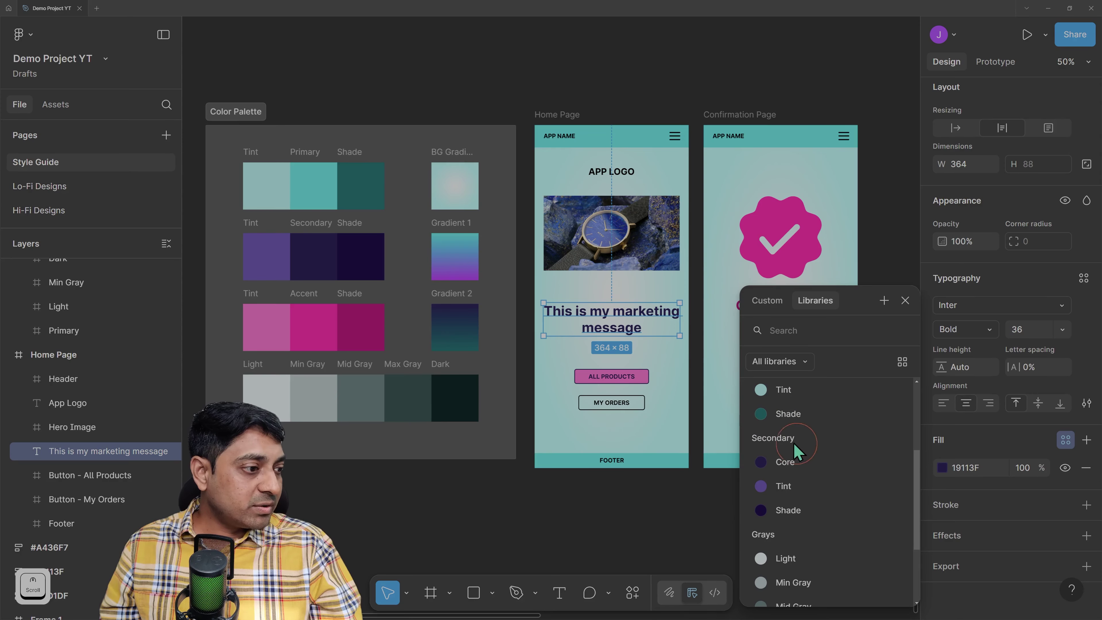
left_click(799, 460)
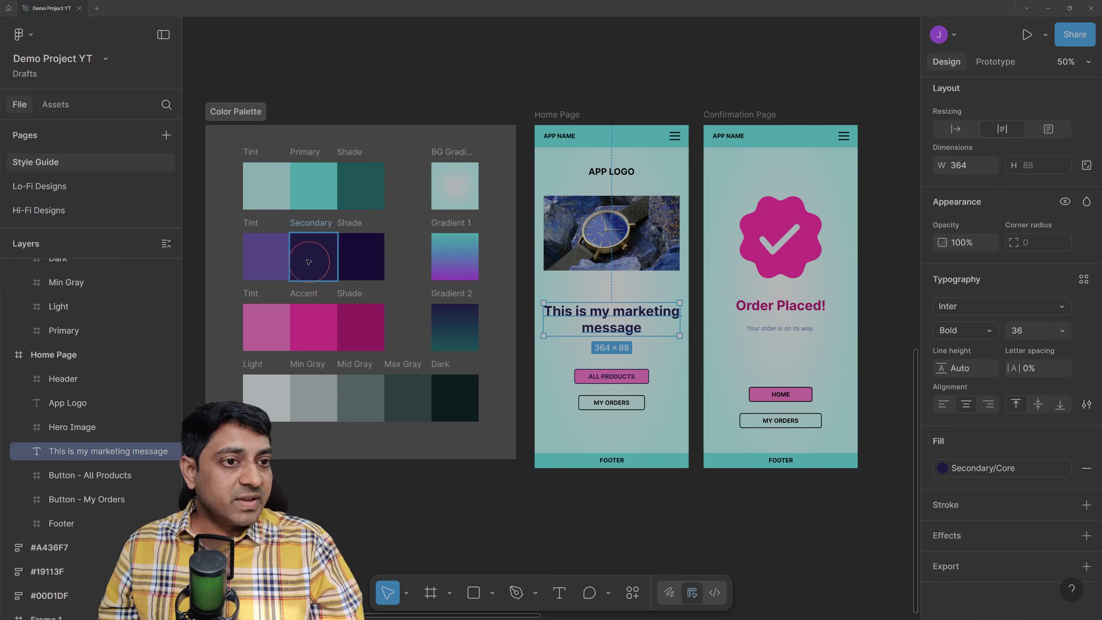
Edit the Secondary/Core color style through the Secondary swatch's fill, changing its hue to the dark green 233F11
left_click(301, 246)
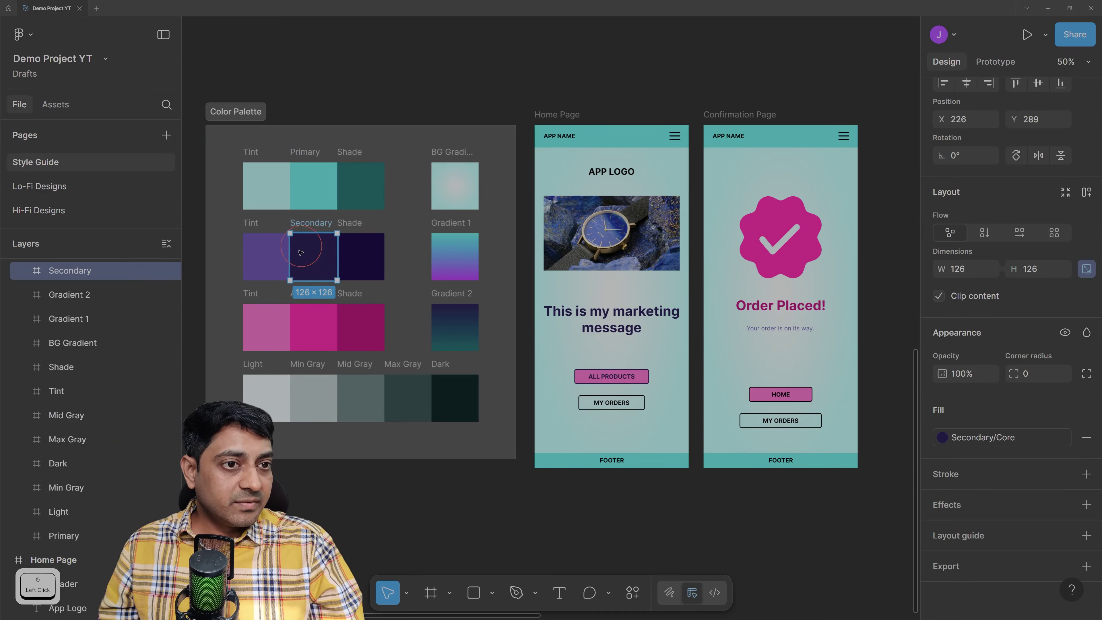
left_click(309, 264)
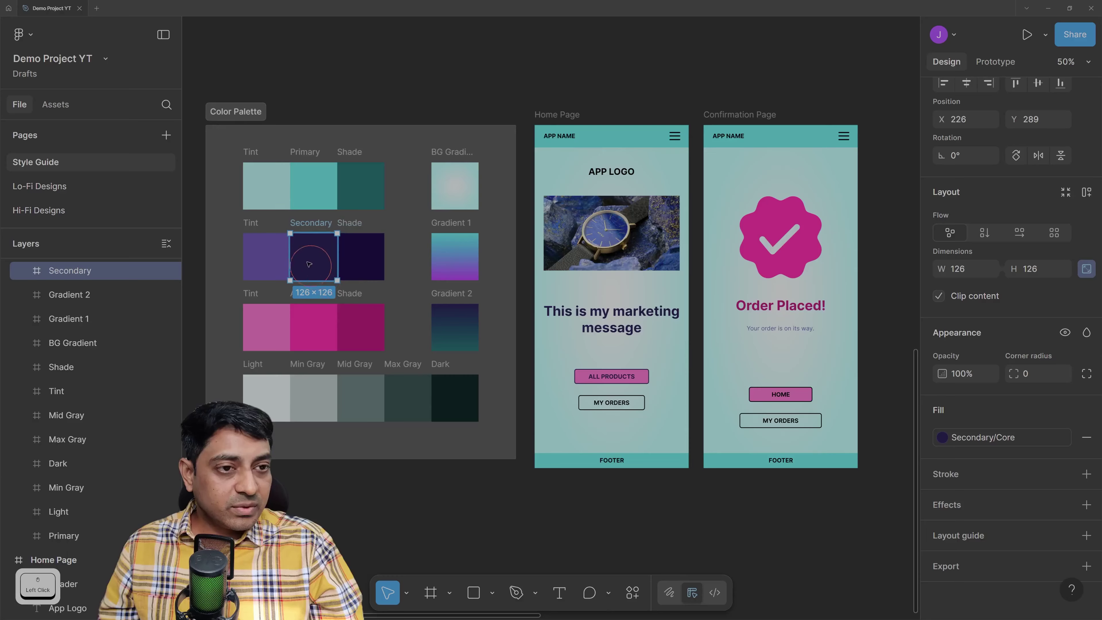
left_click(971, 440)
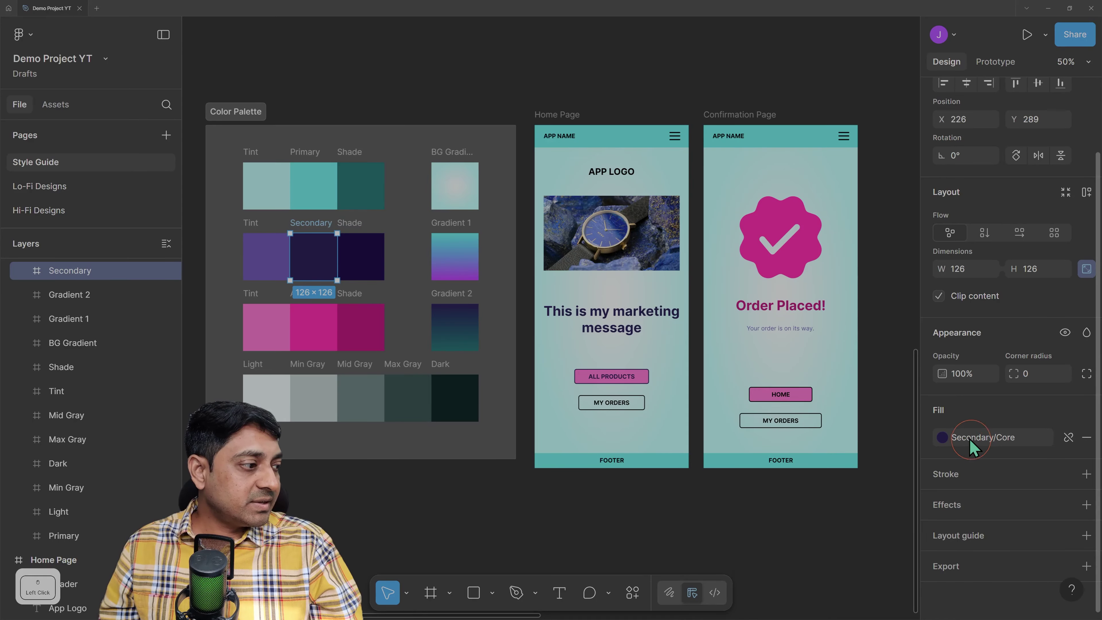
left_click(897, 510)
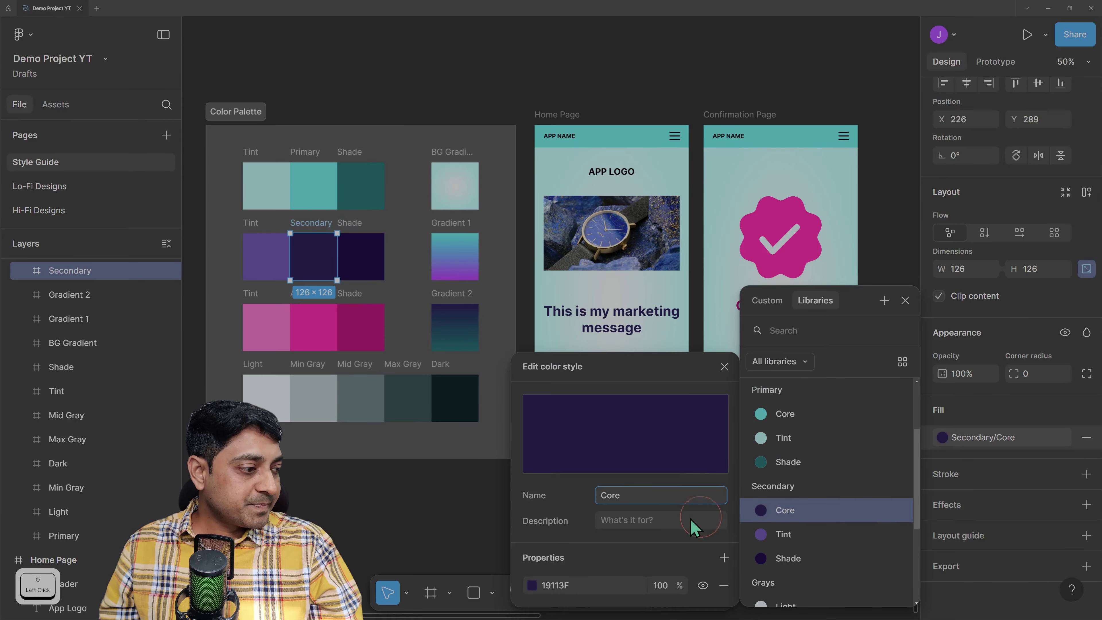
left_click(532, 585)
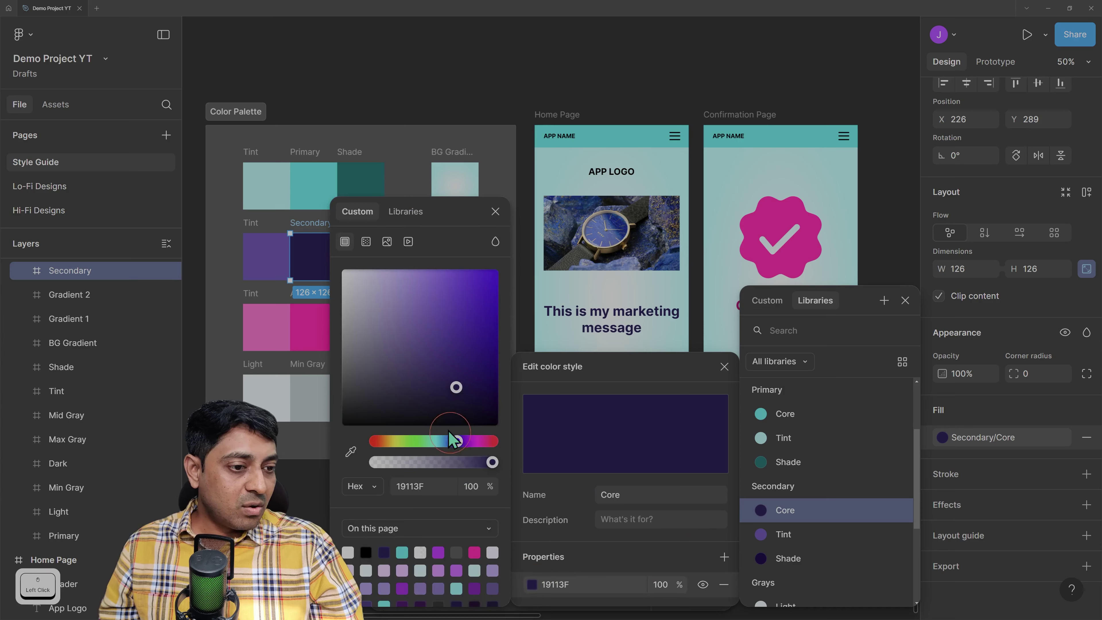
mouse_move(423, 441)
left_mouse_down()
mouse_move(381, 447)
mouse_move(407, 442)
left_mouse_up()
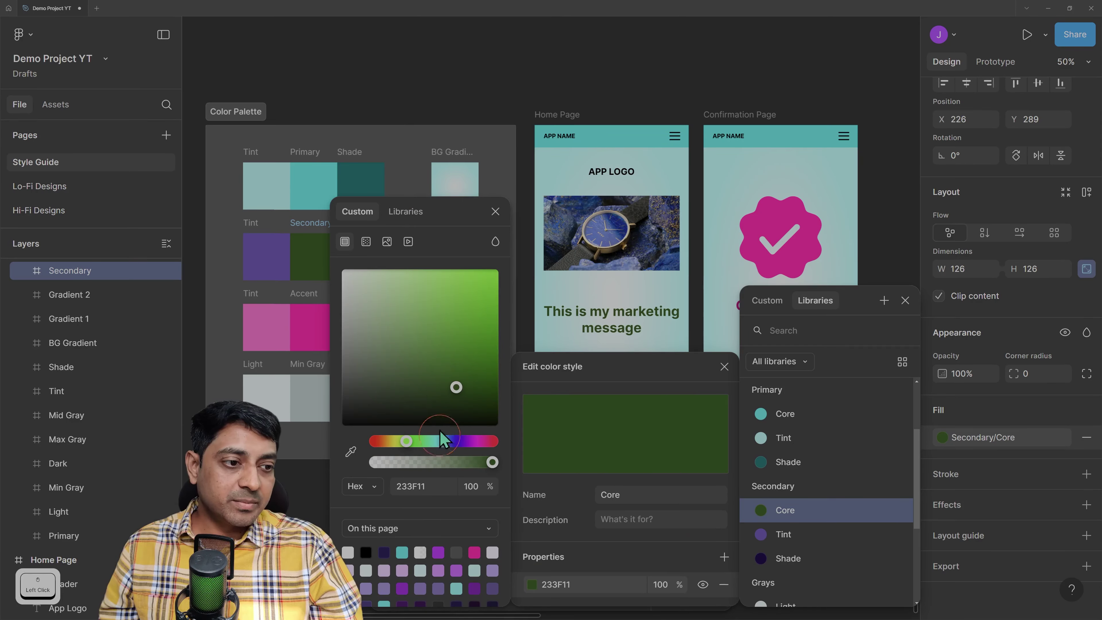
left_click(496, 212)
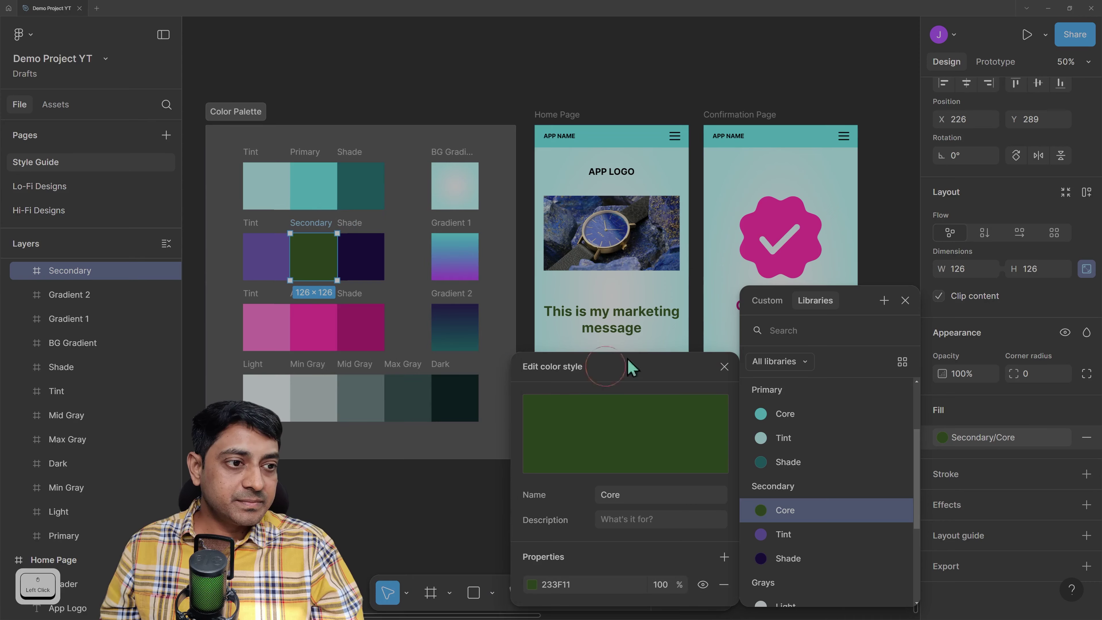
left_click(724, 366)
left_click(865, 301)
left_click(906, 300)
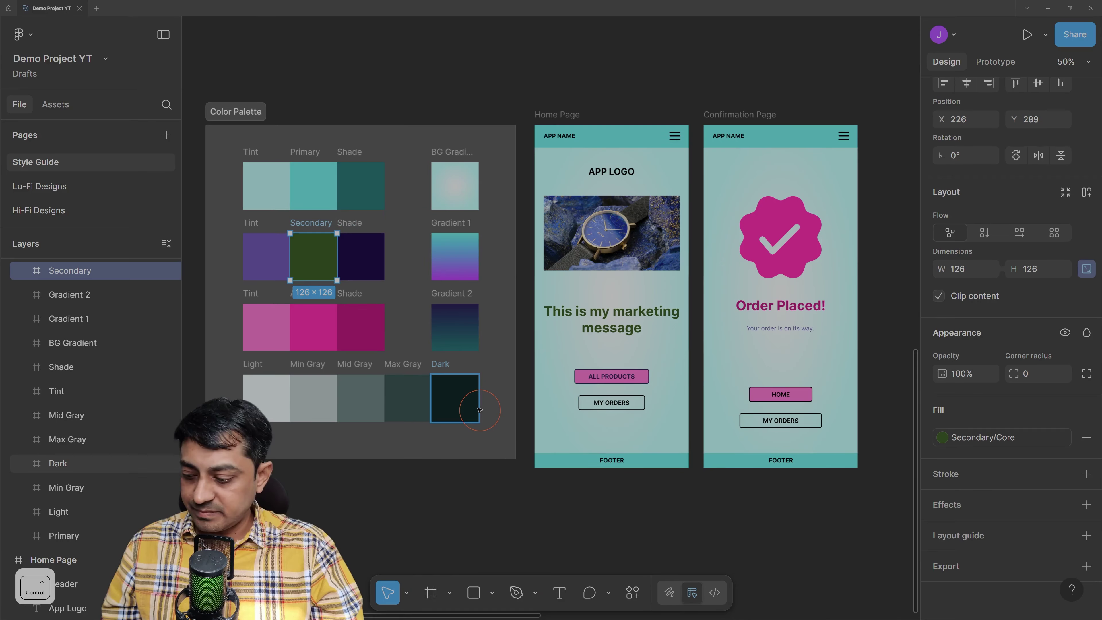
Undo the hue changes to the Secondary/Core color style and deselect the Secondary swatch
key("ctrl+z")
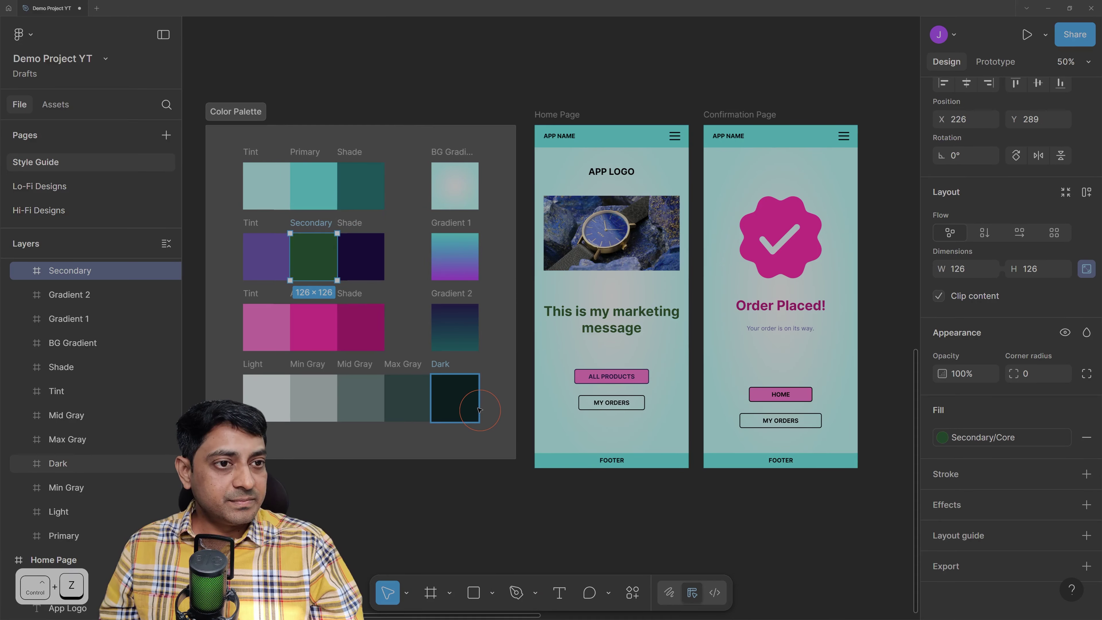
key("ctrl+z")
left_click(596, 537)
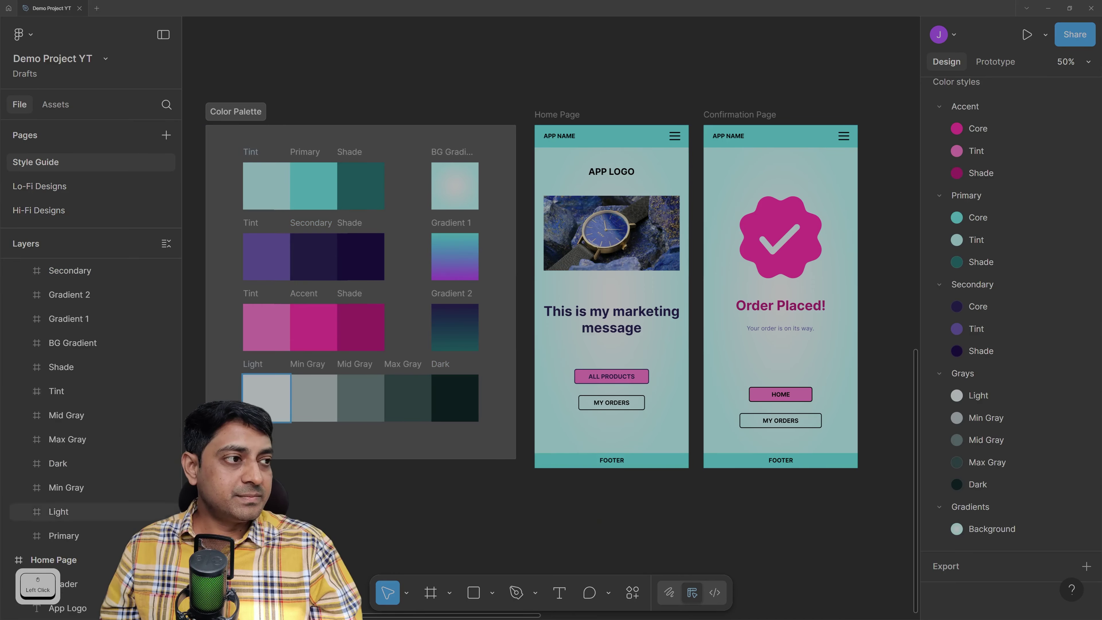